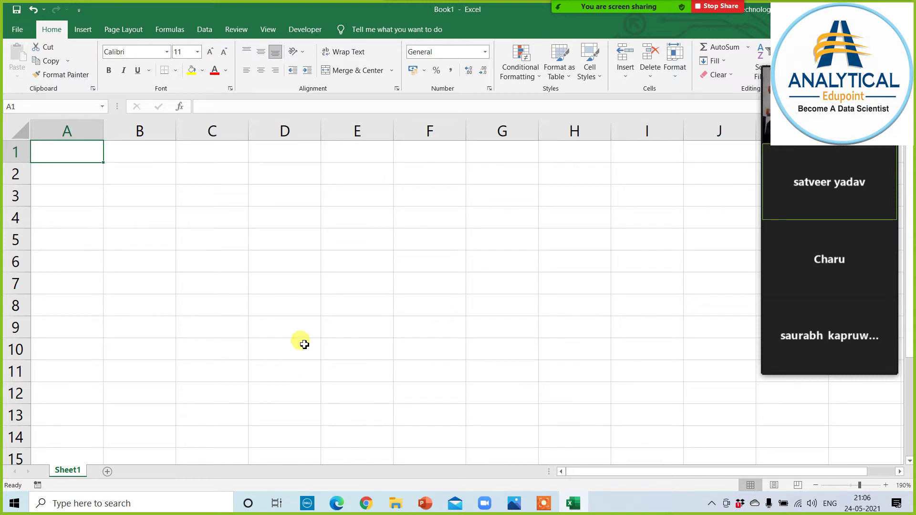
Rename Sheet1 to 'Basic Term' and bring up the full Save As options.
scroll(254, 263, "down", 1)
scroll(253, 263, "down", 1)
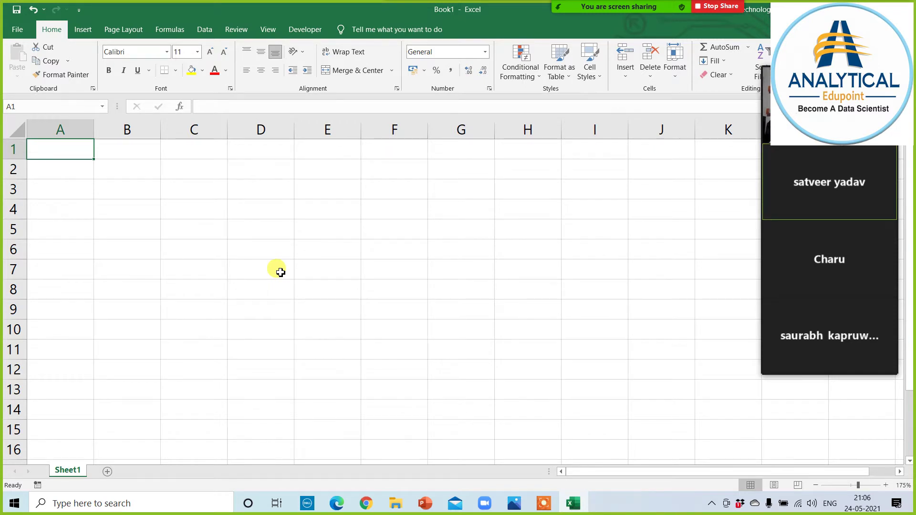
double_click(70, 471)
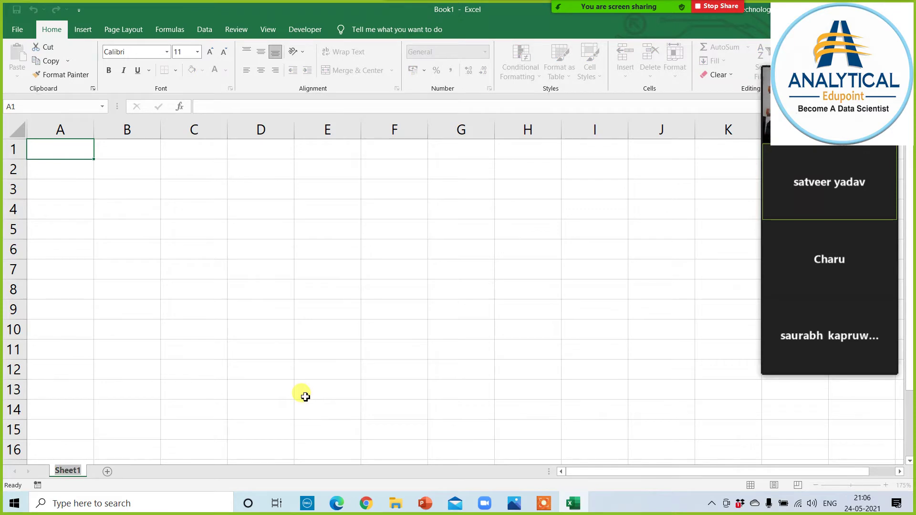
type("Ba")
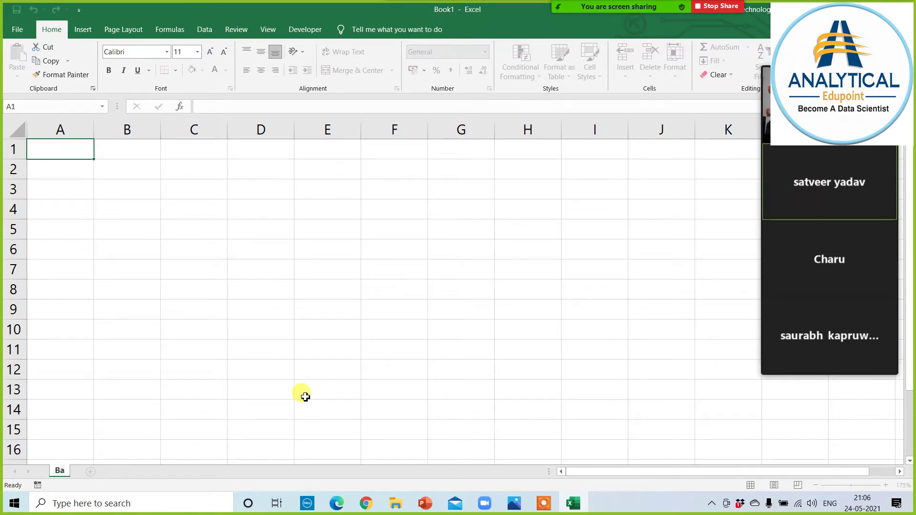
type("sic Term")
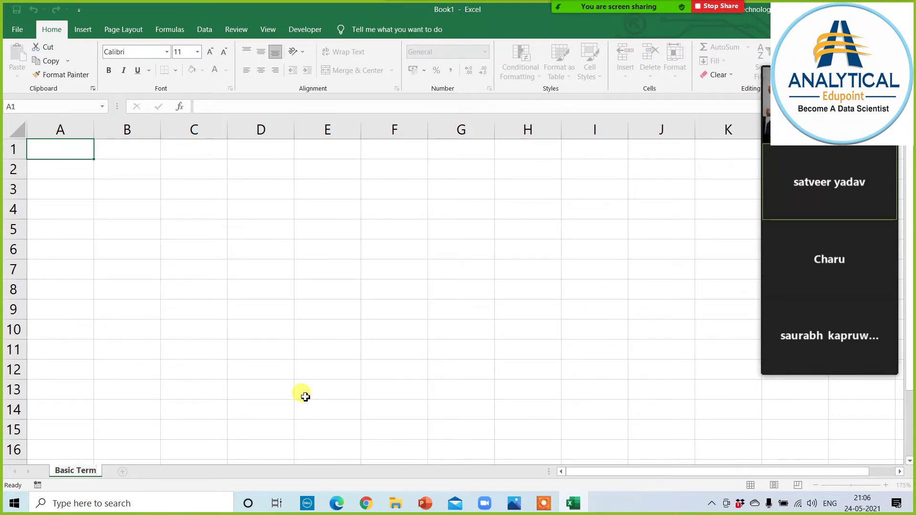
left_click(344, 288)
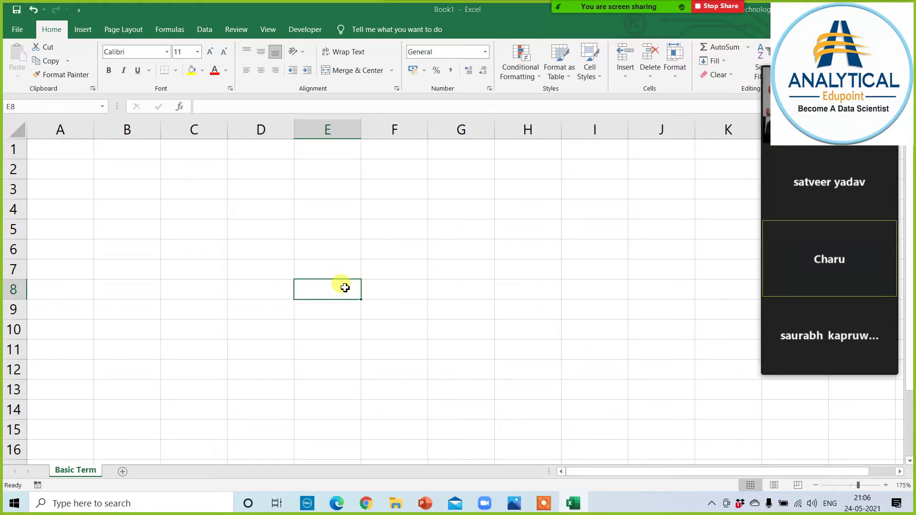
key("ctrl+s")
left_click(352, 317)
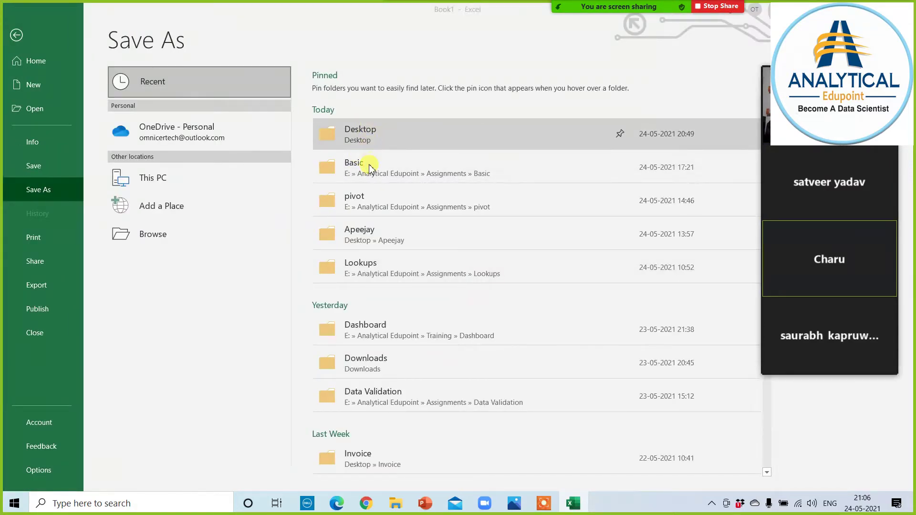
Save the workbook on the Desktop as 'day 1 9-10pm' and return to the sheet.
key("F12")
type("day 1 ")
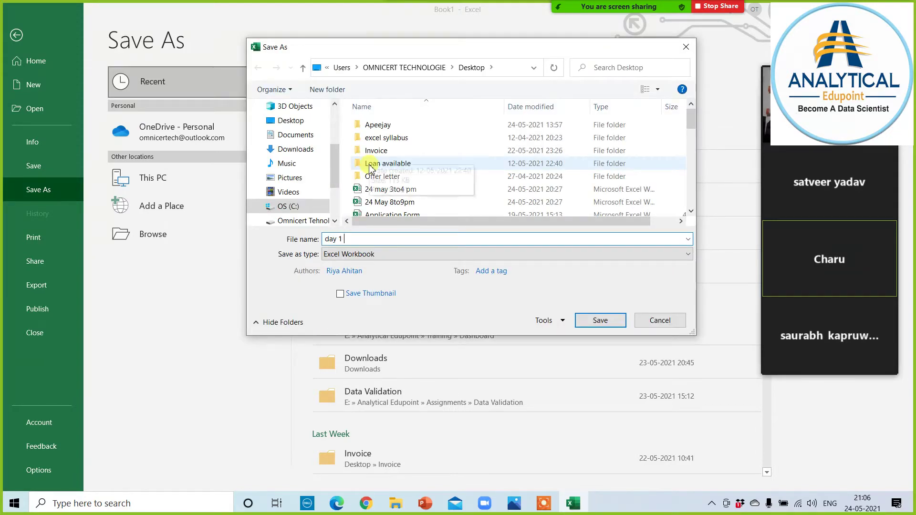
type("9-1")
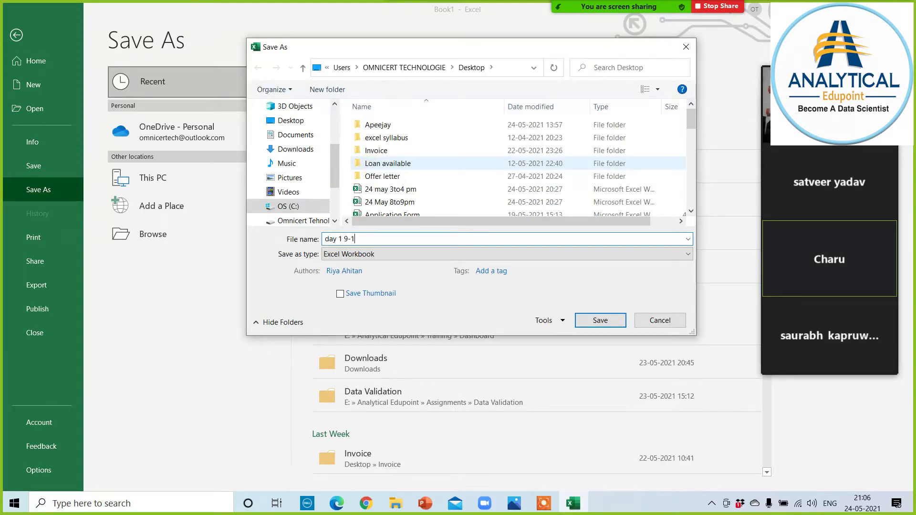
type("0pm")
left_click(586, 323)
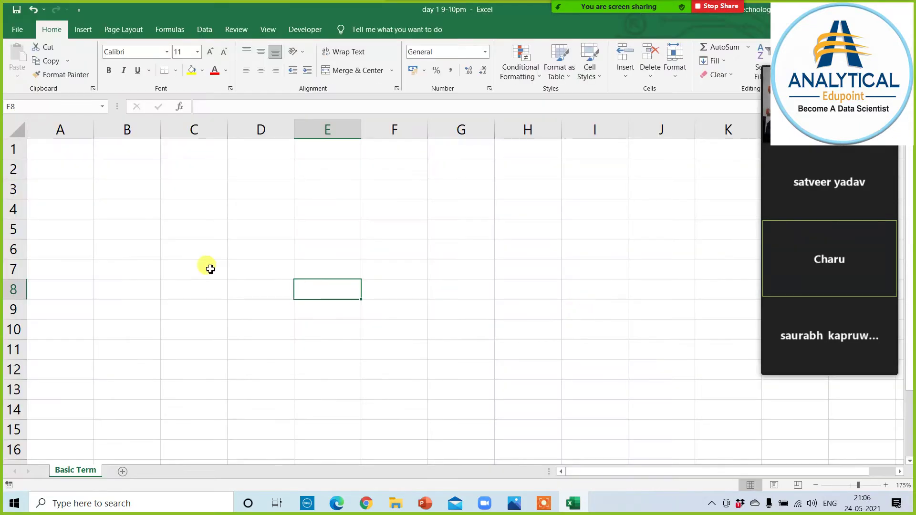
left_click(211, 269)
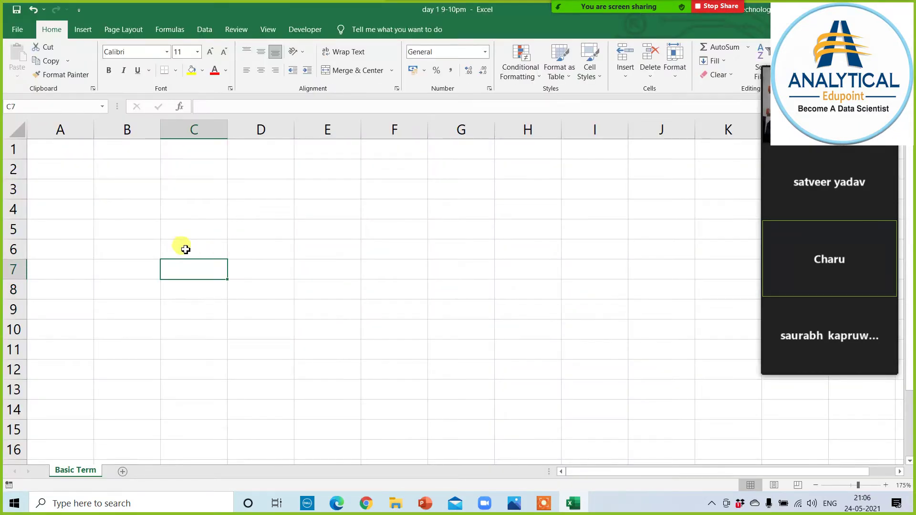
Enter the terms rows, columns and cell in C1:C3.
left_click(55, 150)
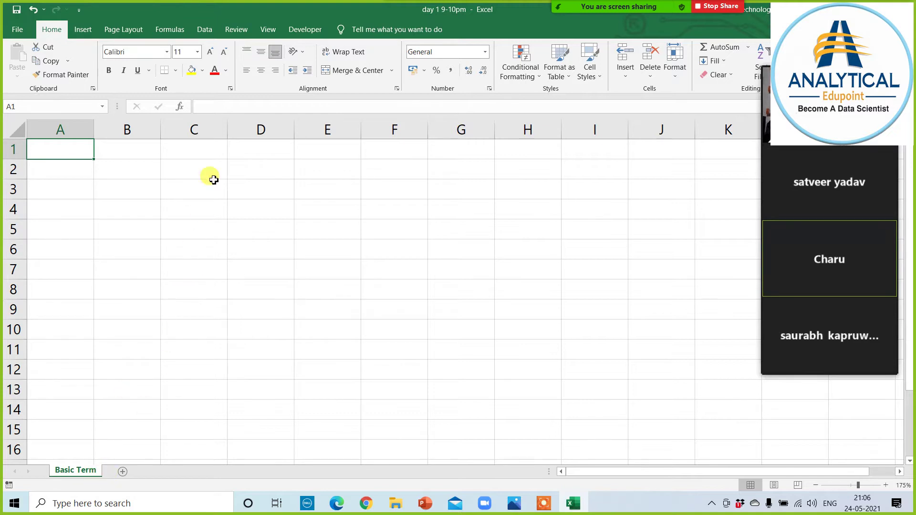
left_click(195, 152)
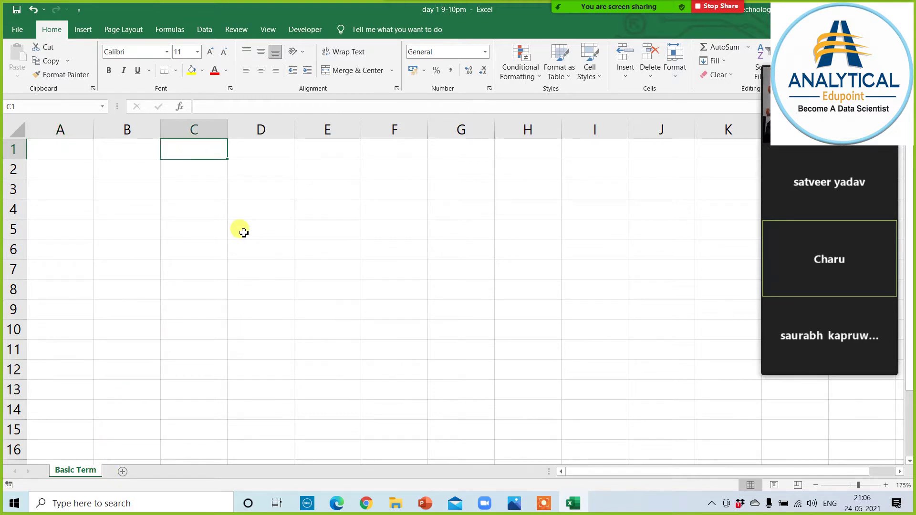
type("rowss")
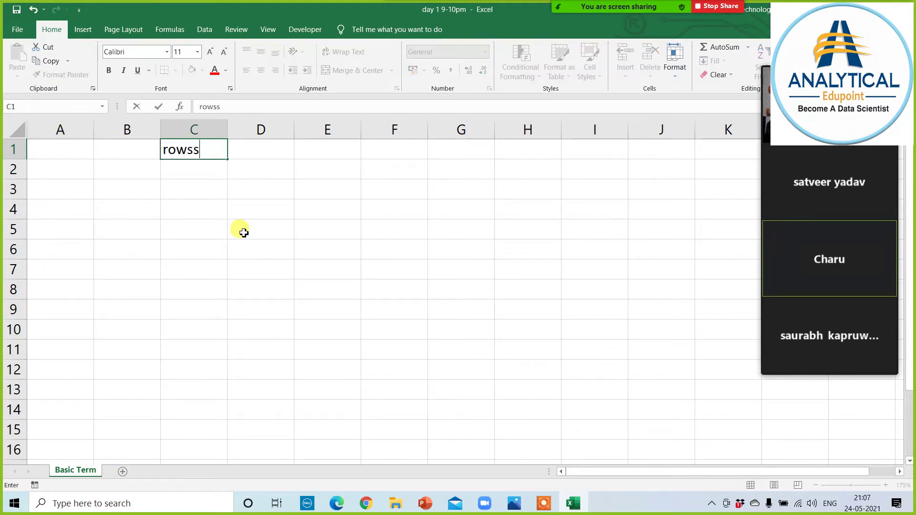
key("BackSpace")
key("BackSpace")
type("s")
key("Return")
type("col")
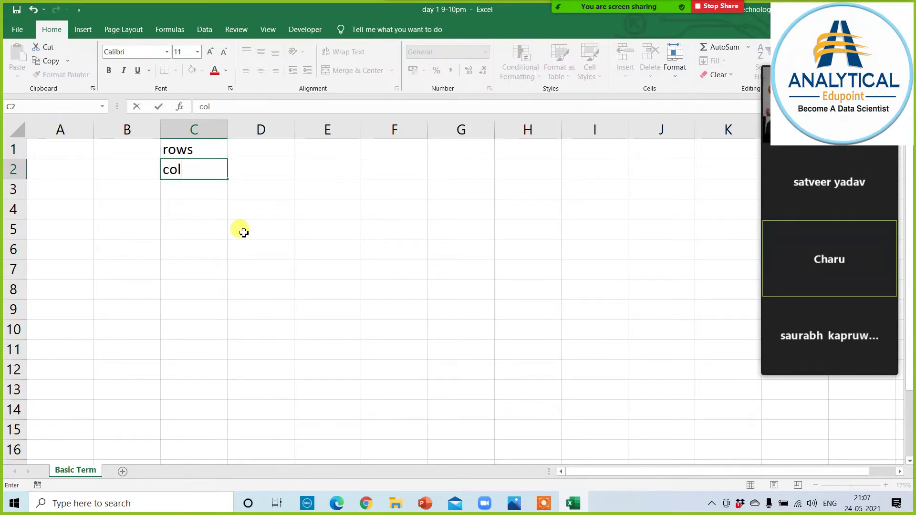
type("umns")
key("Return")
type("cell")
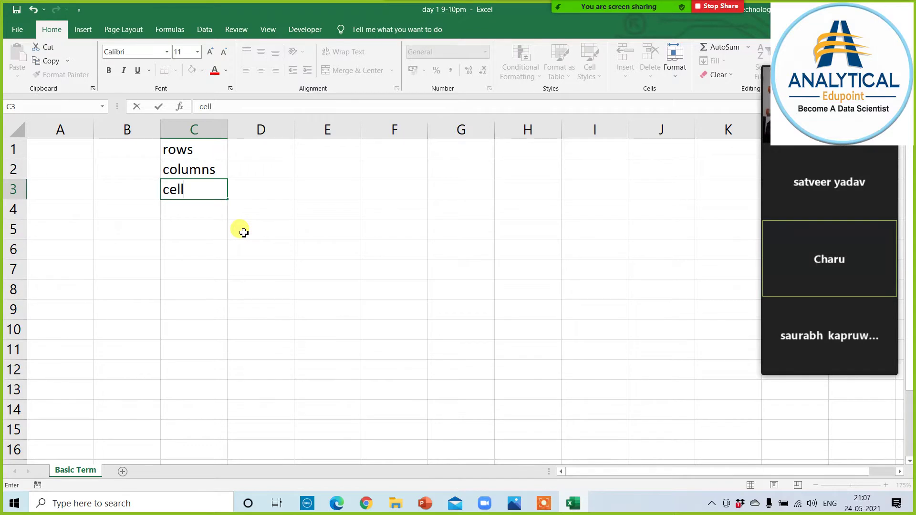
key("Return")
Add range and address in C4:C5 and data in C8, then return up the list.
type("range")
key("Return")
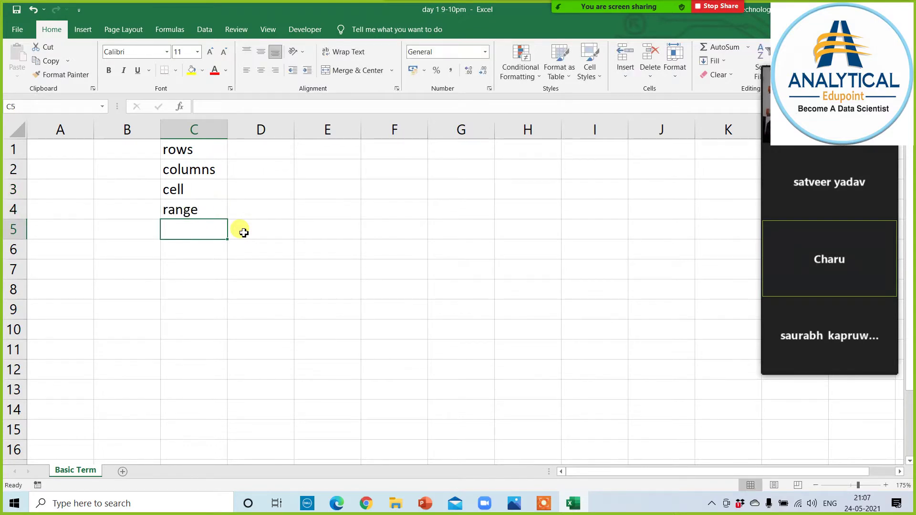
type("ad")
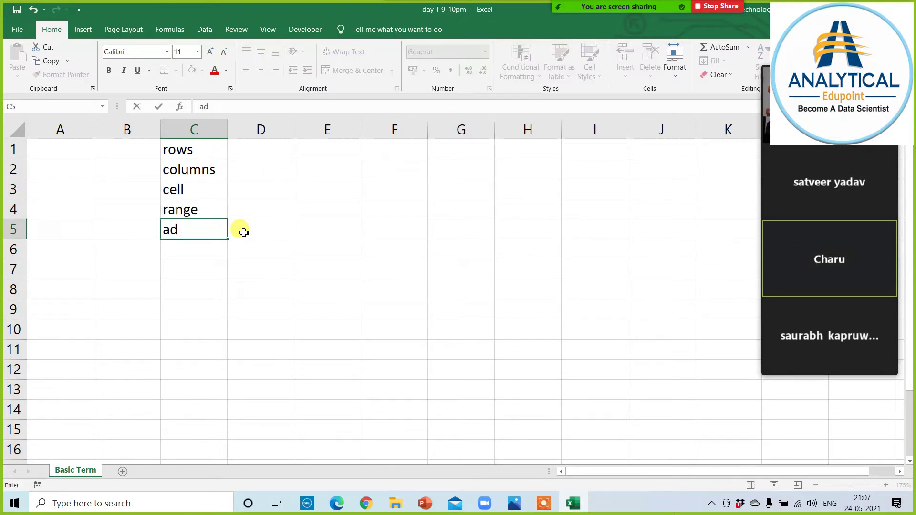
type("dress")
key("Return")
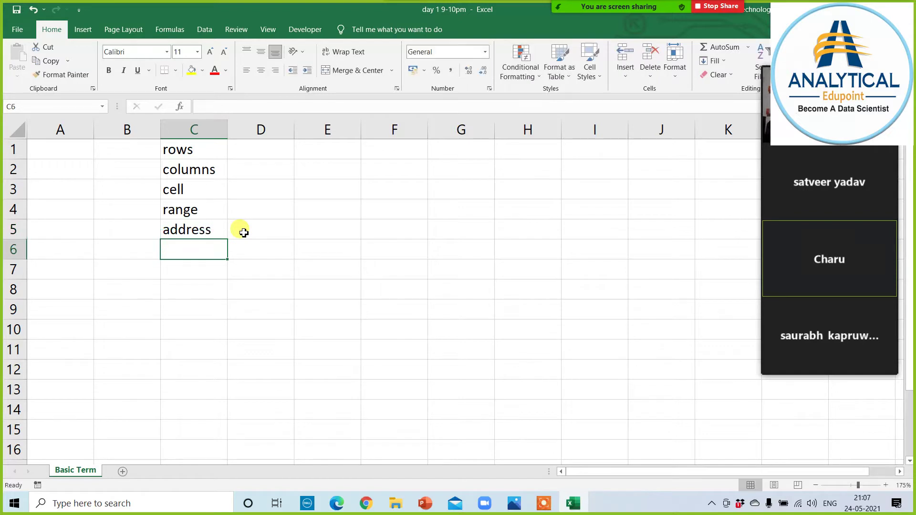
key("Return")
key("Return")
type("data")
key("Return")
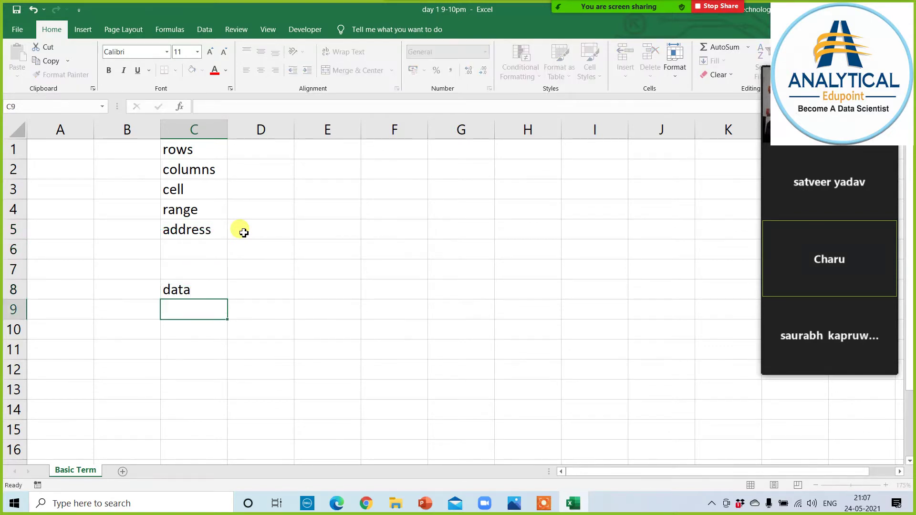
key("Up")
key("Up")
key("Up")
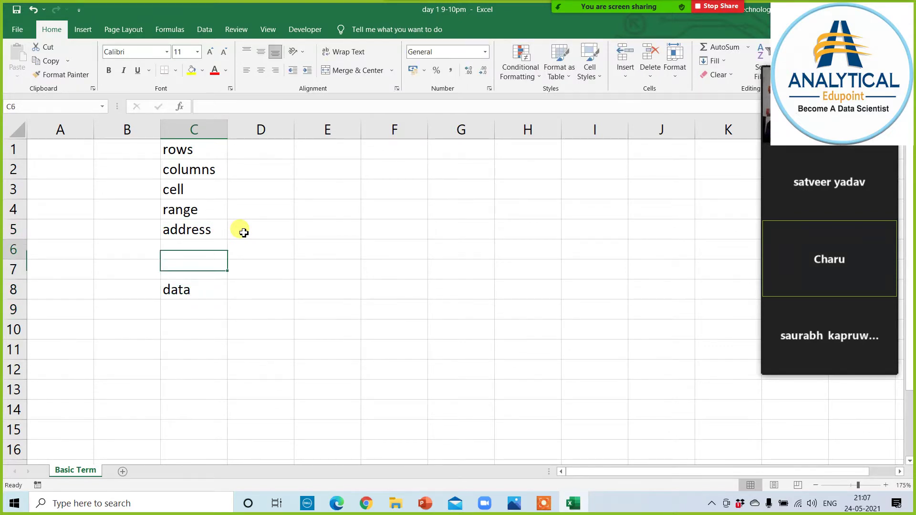
key("Up")
key("Up")
key("Up")
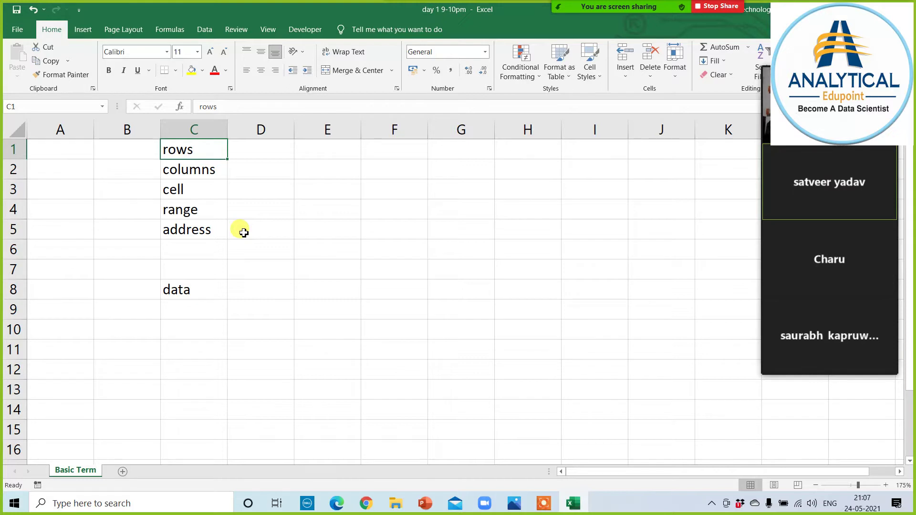
Enter the example 12345 in D1 beside rows.
key("shift+Down")
key("shift+Down")
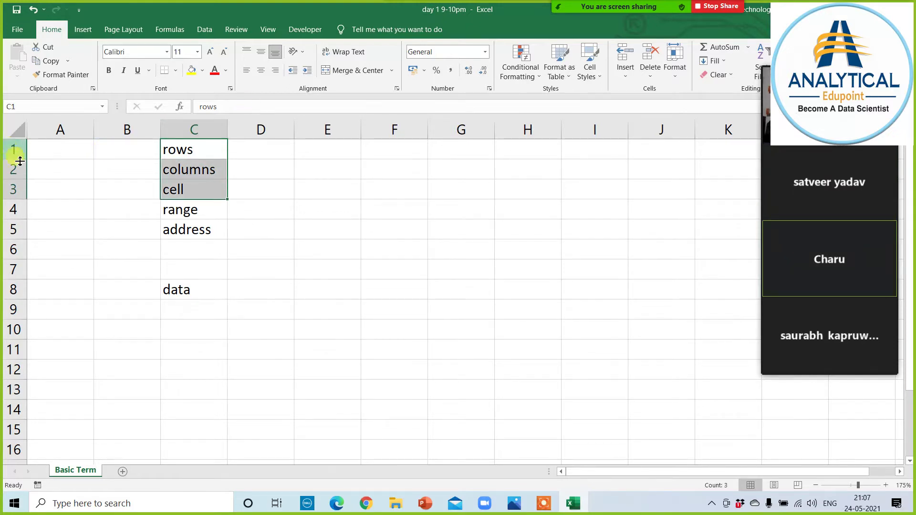
left_click(79, 286)
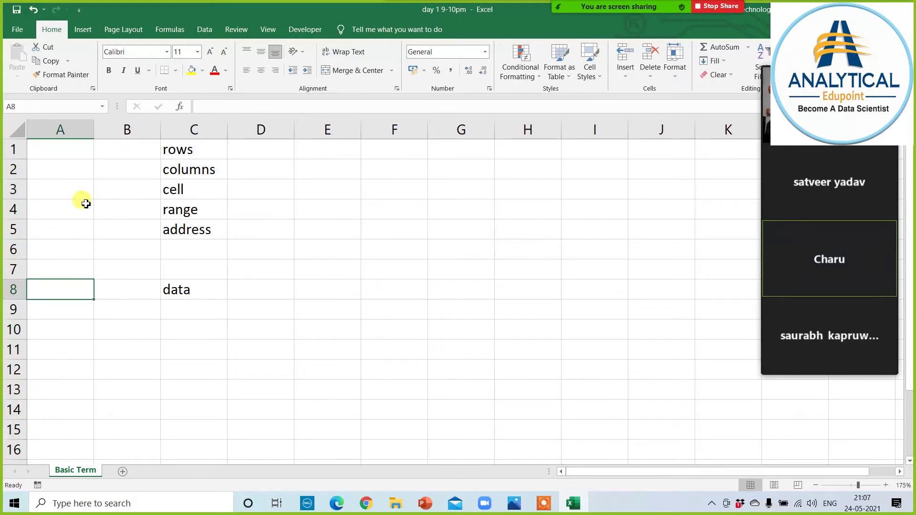
left_click(267, 151)
type("12344")
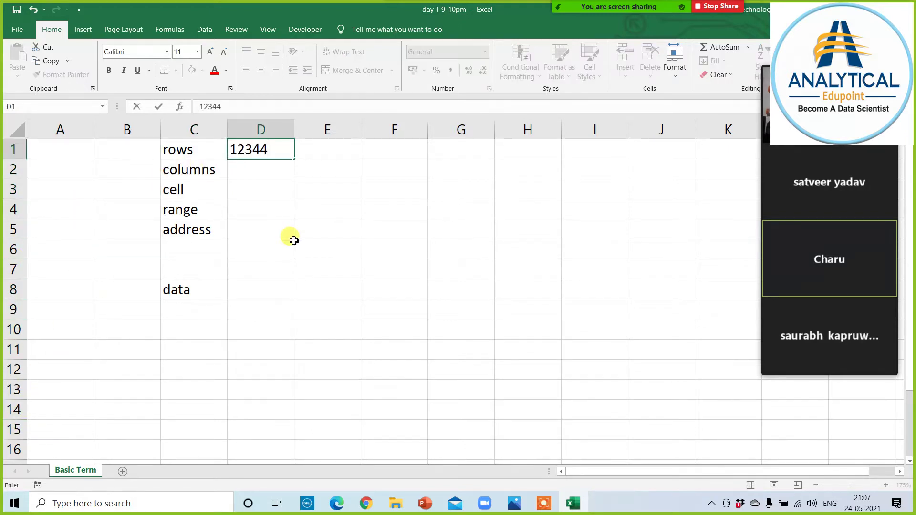
key("BackSpace")
type("5....")
key("Return")
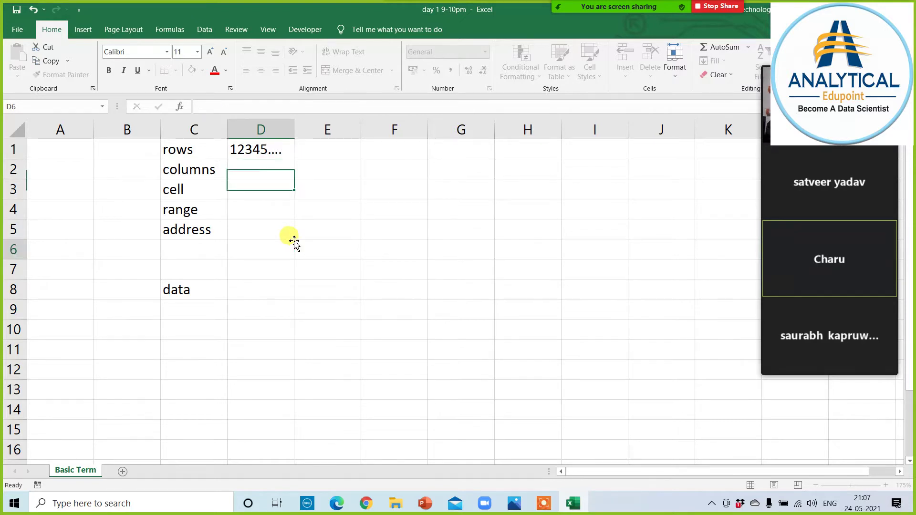
Enter abcd... in D2 beside columns, then select D3 beside cell.
left_click(292, 241)
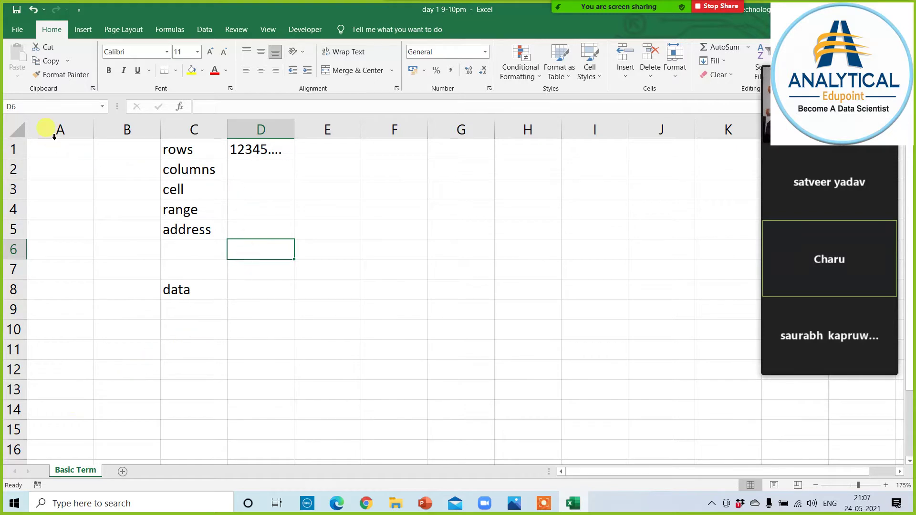
left_click(246, 175)
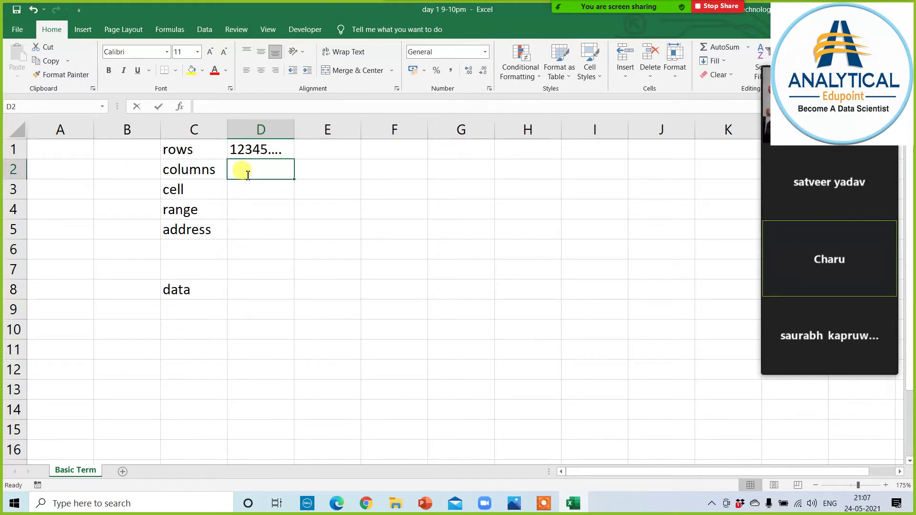
type("abcd")
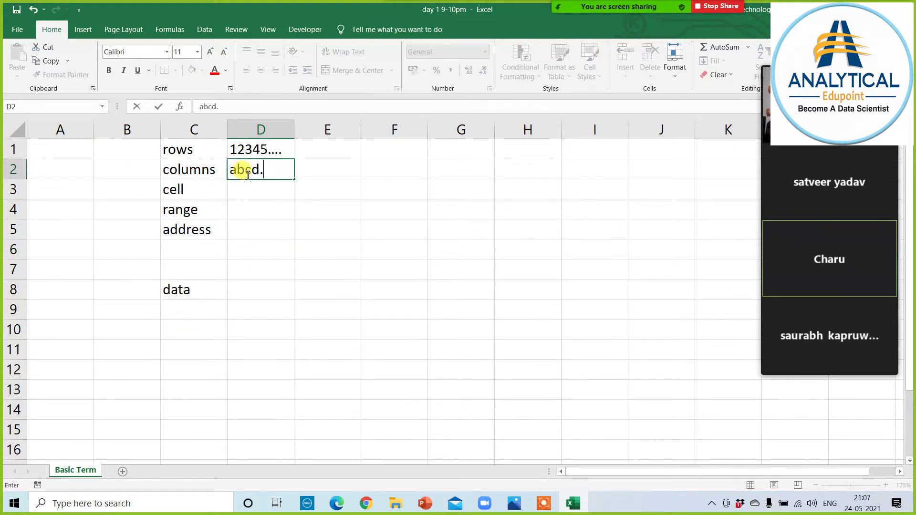
type("...")
left_click(256, 236)
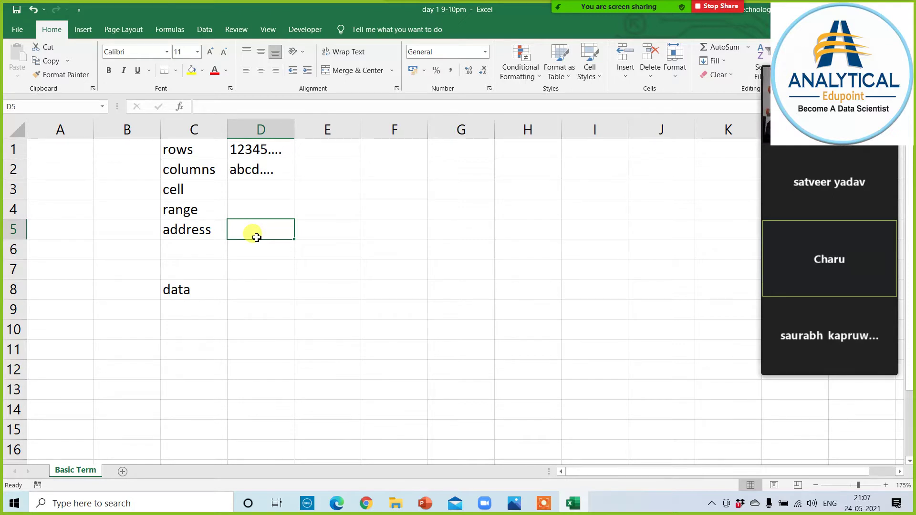
left_click(195, 198)
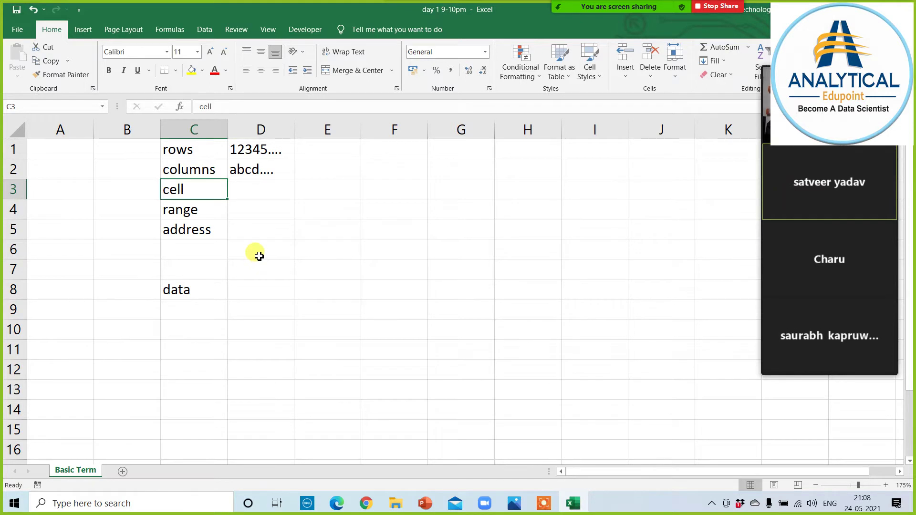
left_click(249, 193)
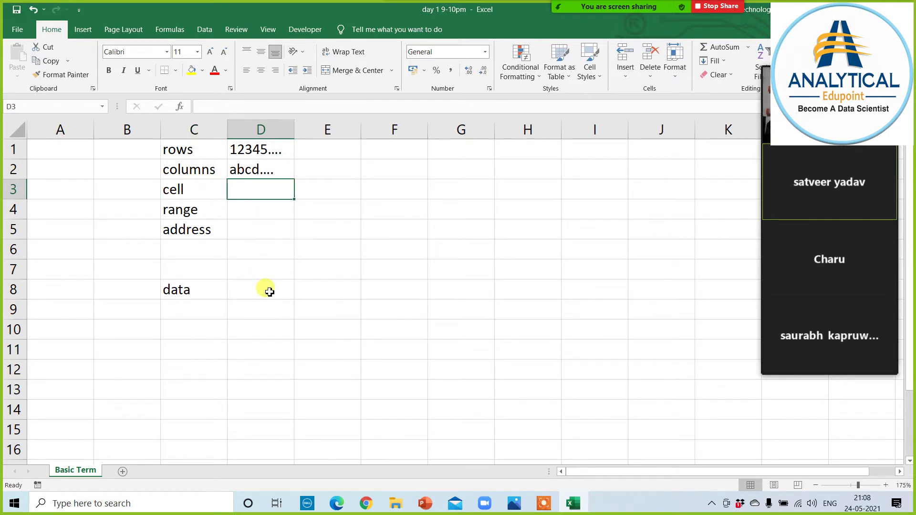
left_click(191, 70)
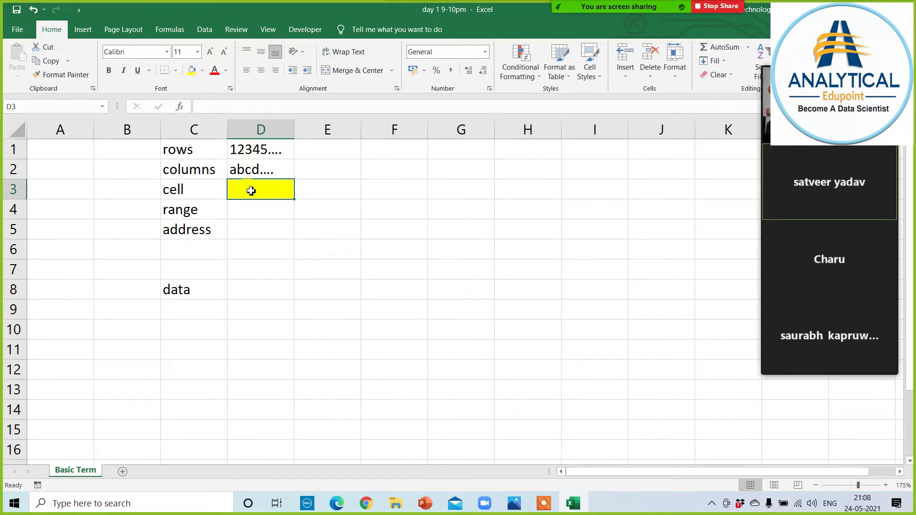
left_click(251, 130)
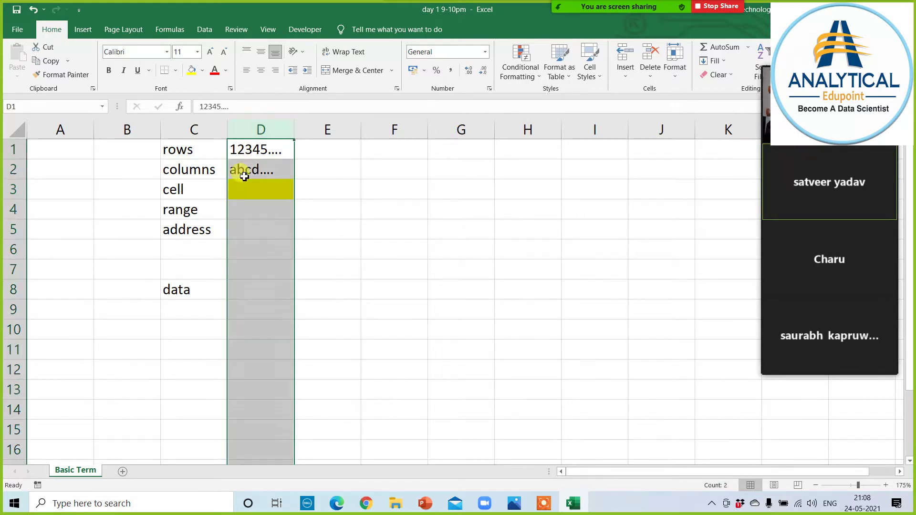
left_click(13, 197)
left_click(262, 194)
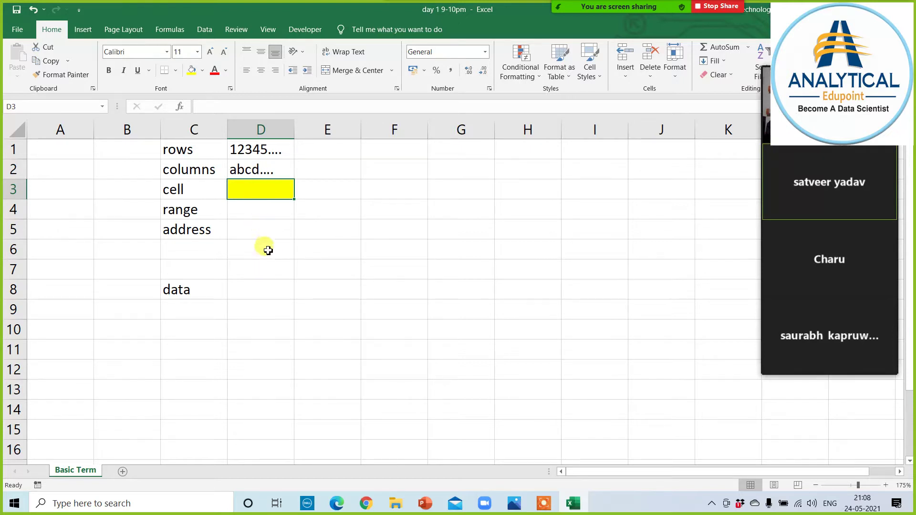
Type '>1 cell' in D4 and 'First Cell : Last Cell' in E4.
left_click(258, 211)
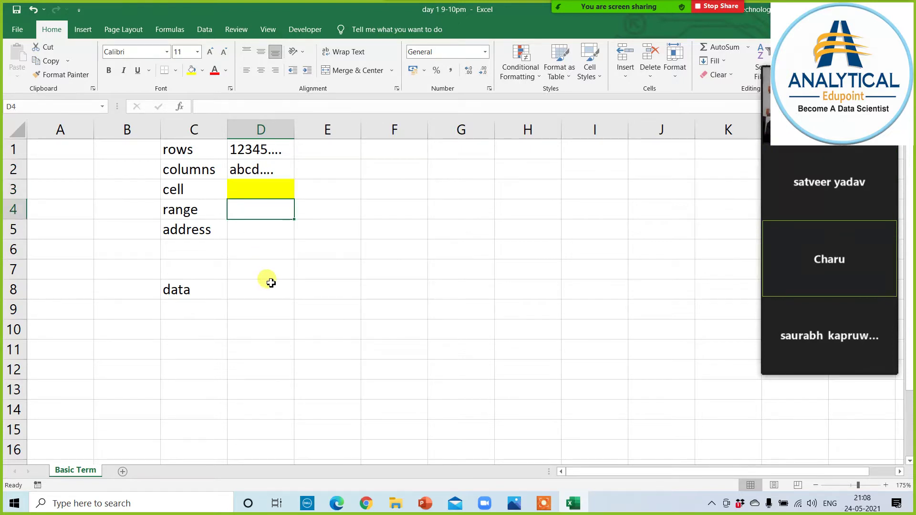
type(">1 ")
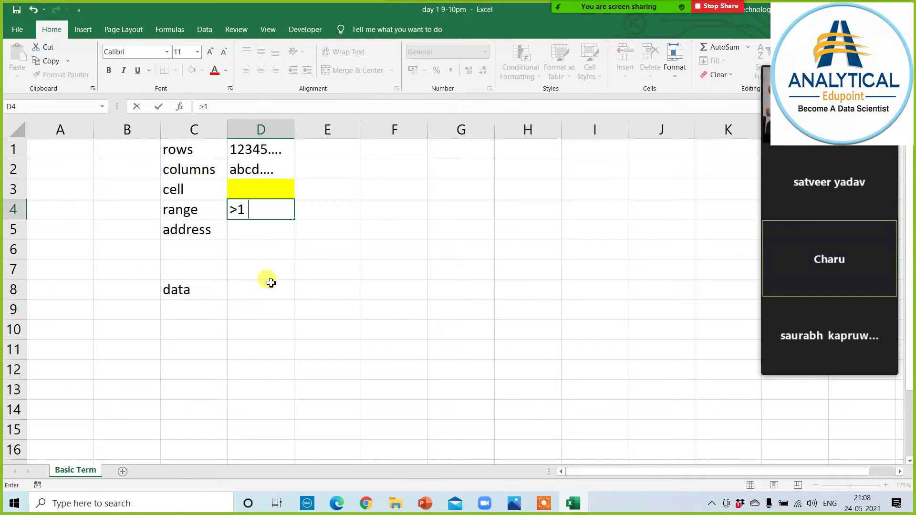
type("cell")
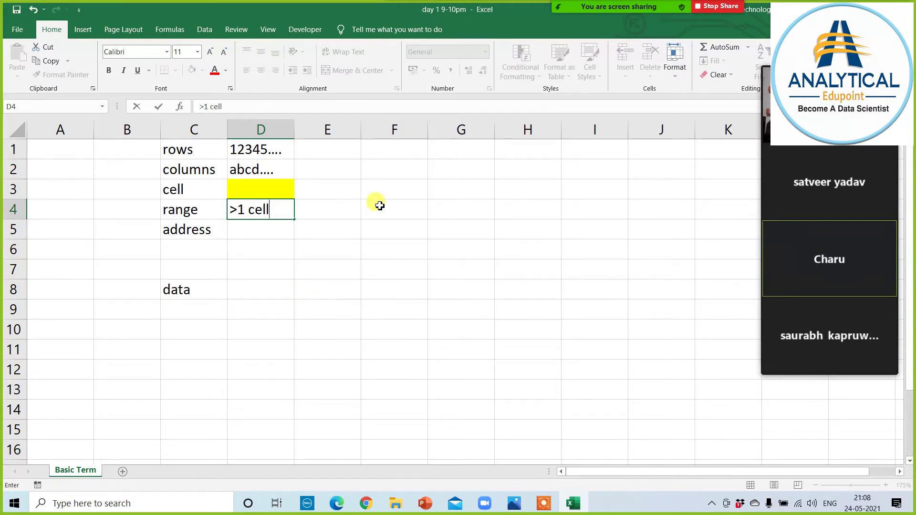
left_click_drag(380, 205, 677, 422)
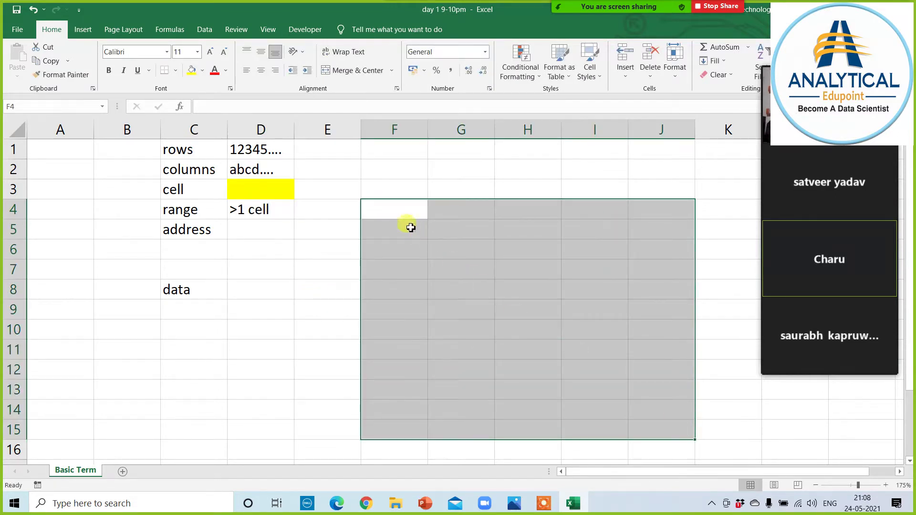
left_click(397, 210)
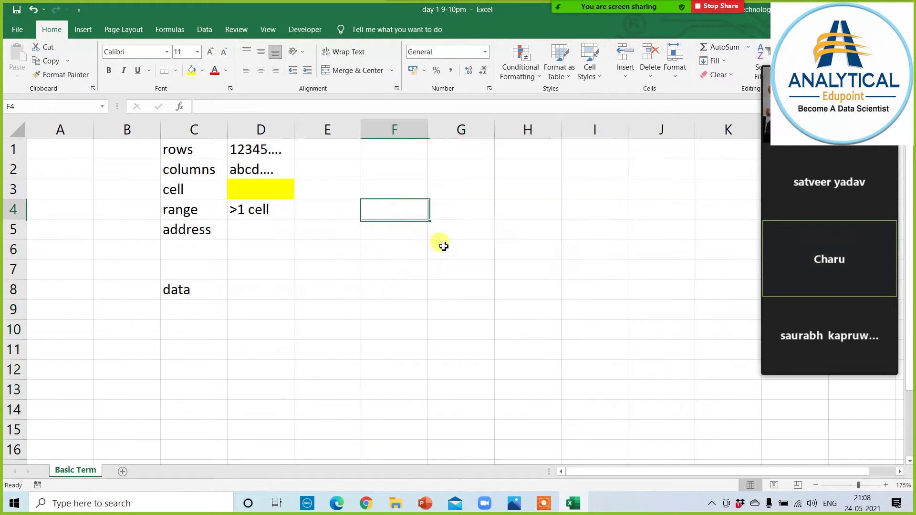
left_click_drag(444, 246, 664, 409)
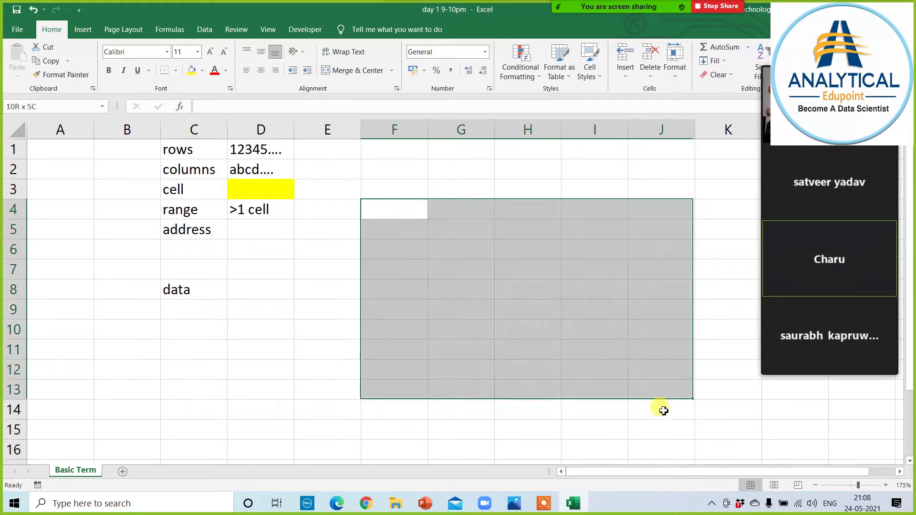
left_click(440, 325)
left_click(313, 206)
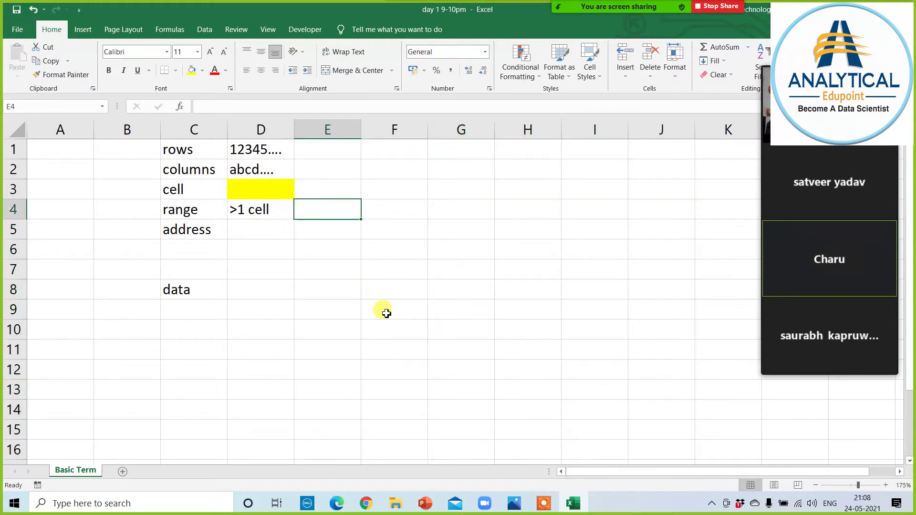
type("First")
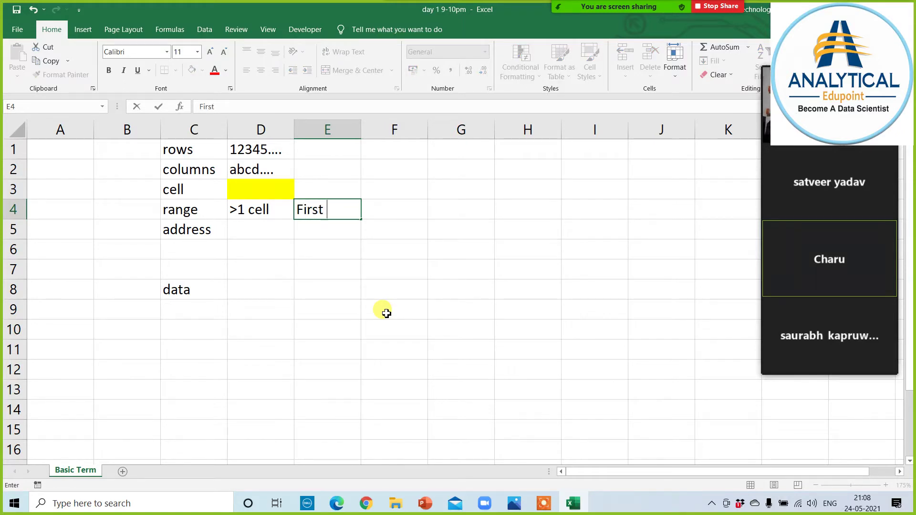
type(" Cell ")
type(": Last C")
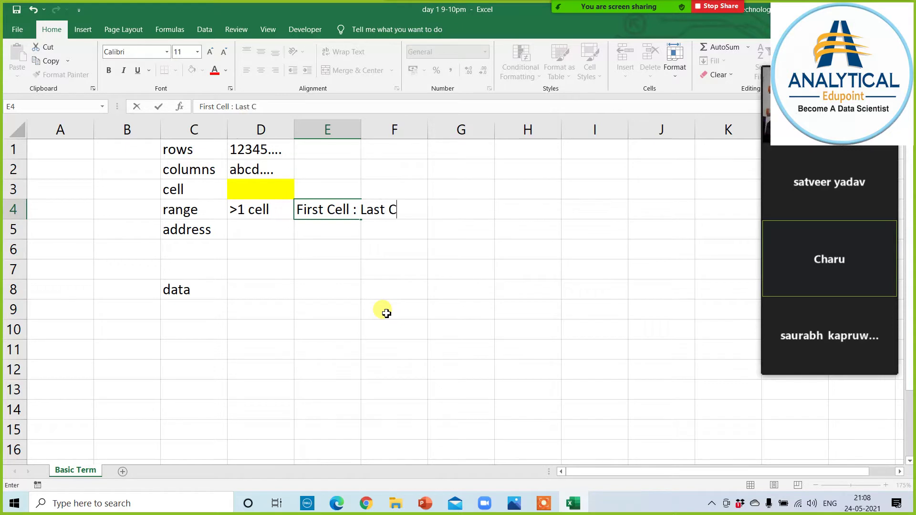
type("ell")
left_click(387, 313)
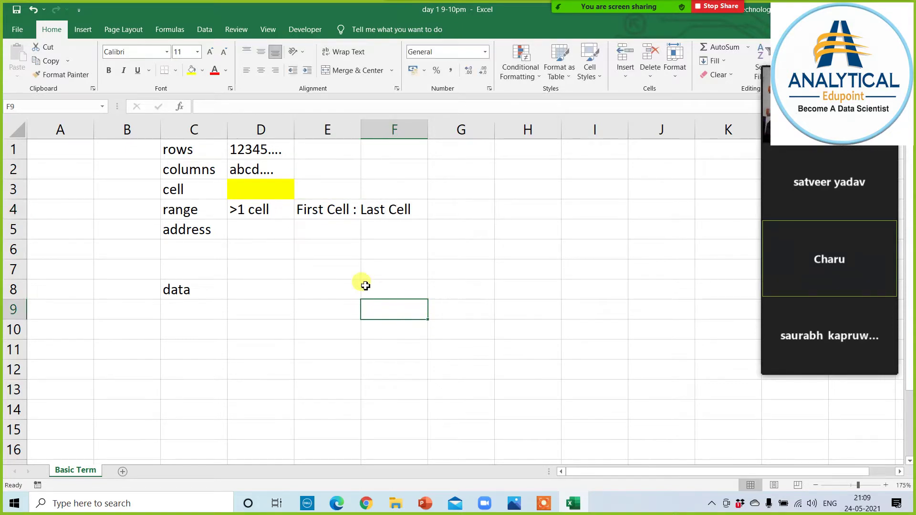
Give E7:H13 All Borders and write its address E7:H13 in G4.
left_click_drag(311, 272, 500, 382)
left_click(176, 71)
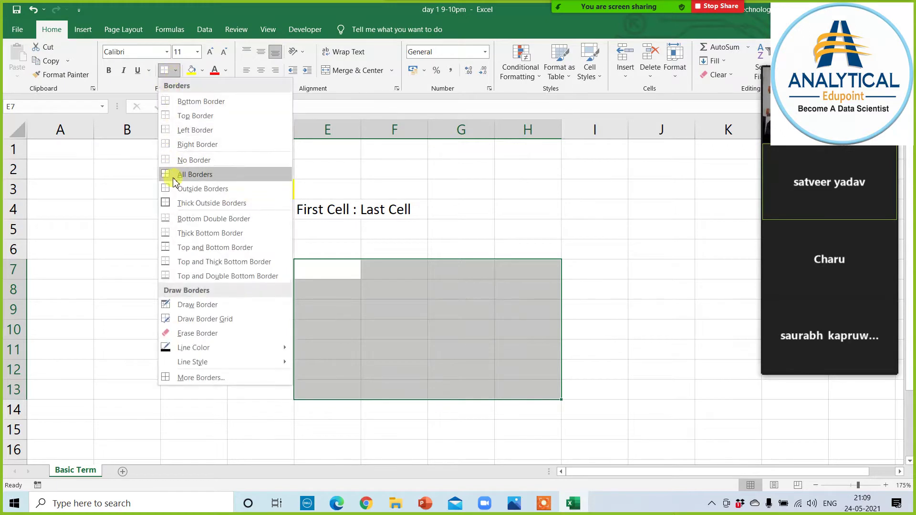
left_click(169, 174)
left_click(472, 206)
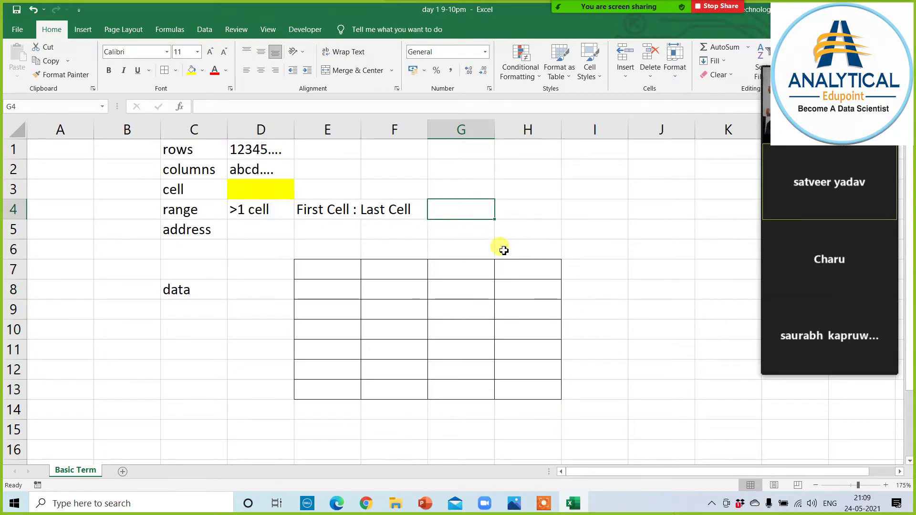
left_click(322, 266)
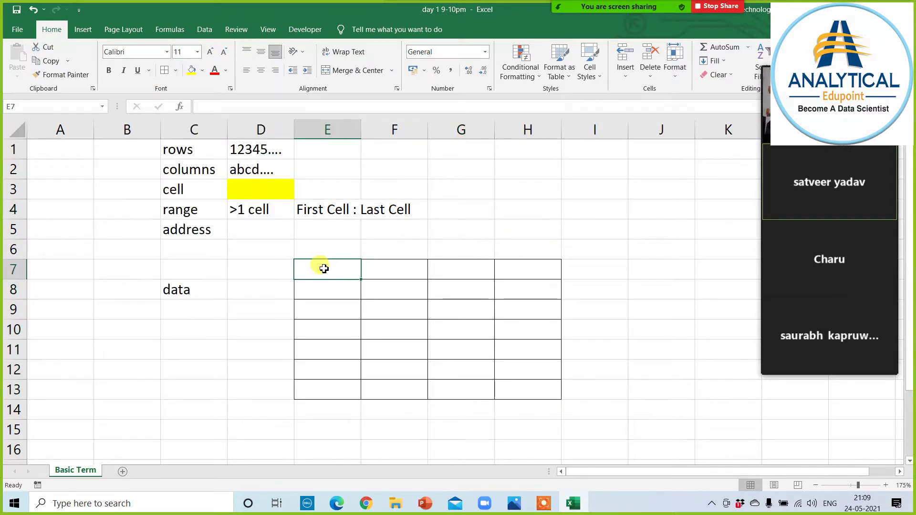
left_click(460, 213)
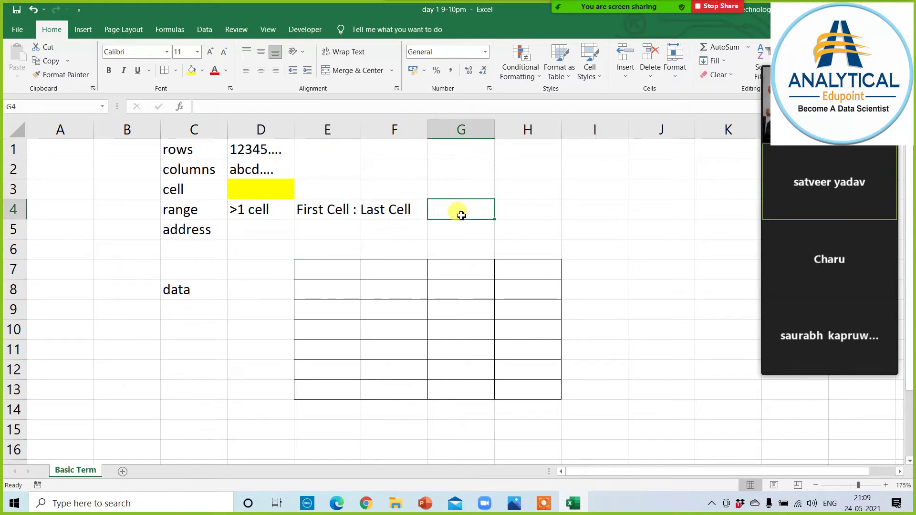
type("E7:")
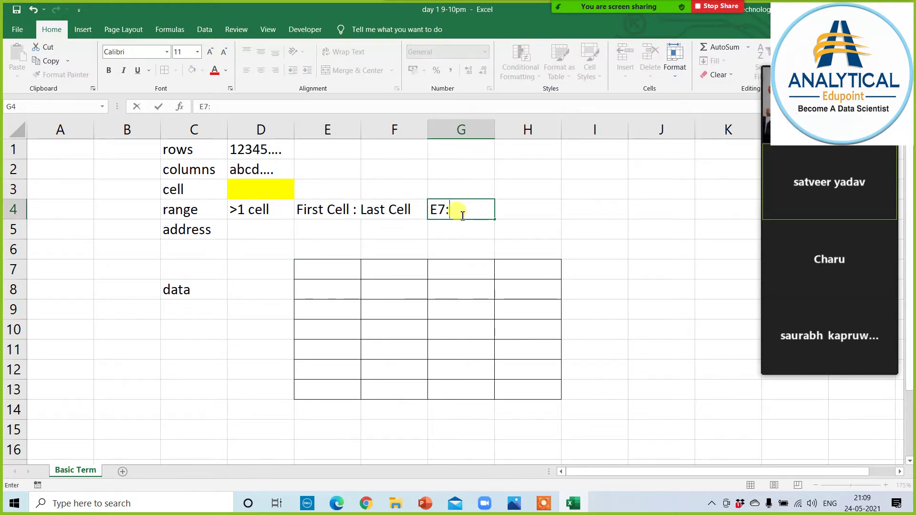
type("H")
type("13")
key("Return")
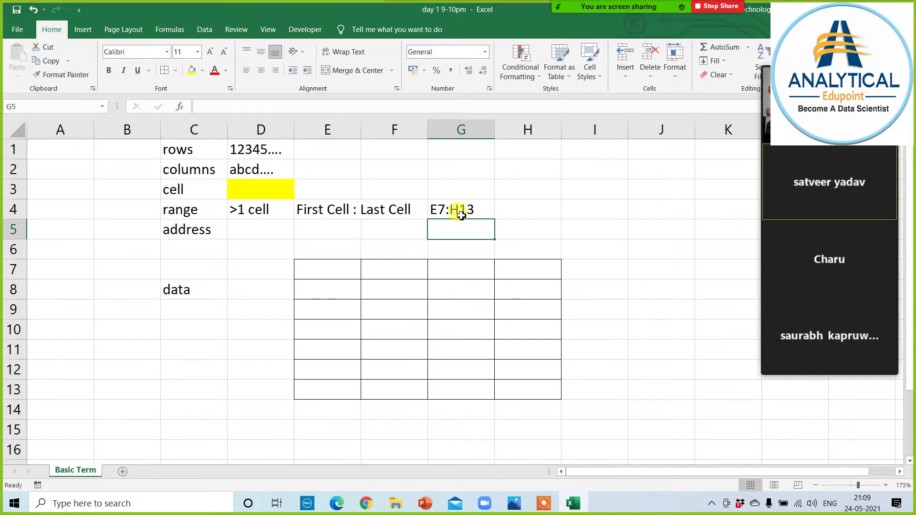
left_click_drag(322, 267, 512, 386)
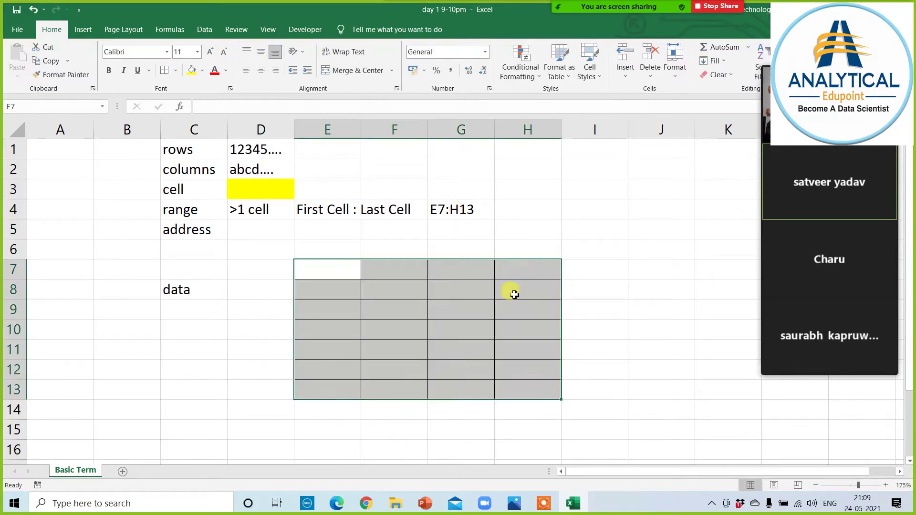
left_click(184, 210)
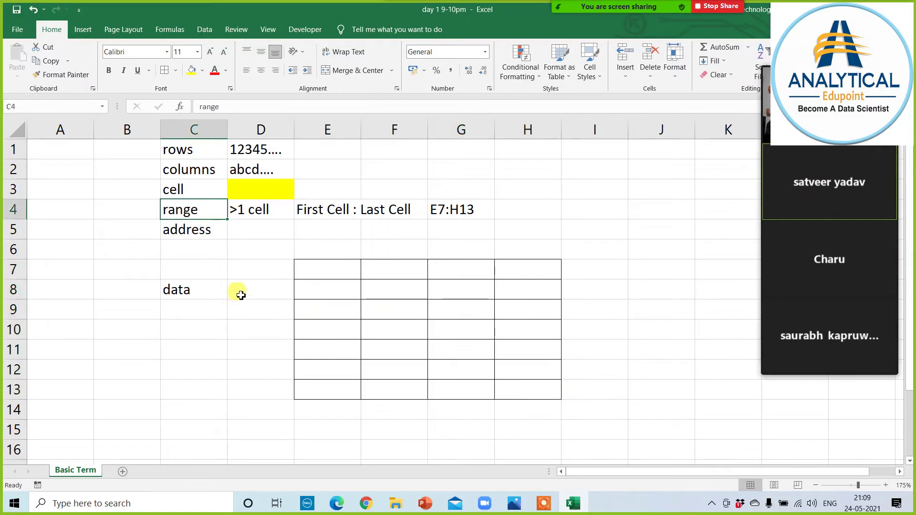
left_click(186, 229)
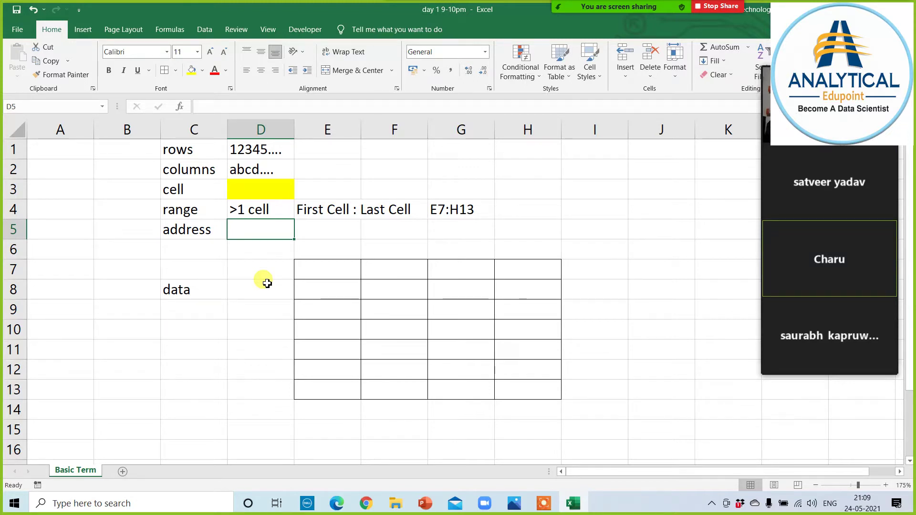
left_click(260, 189)
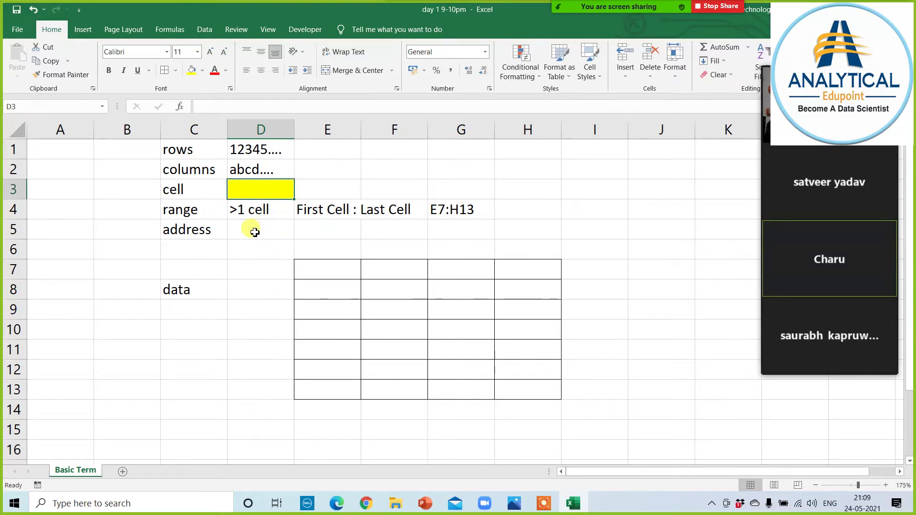
left_click(252, 229)
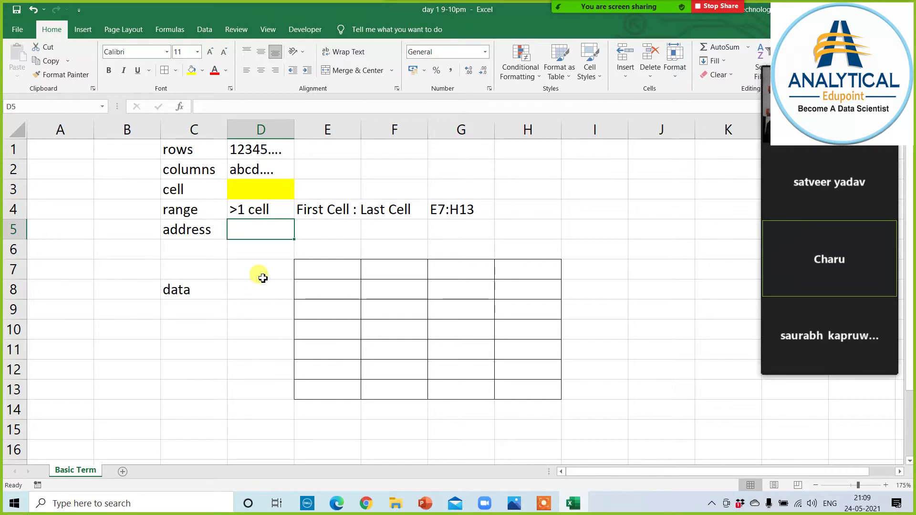
left_click(265, 189)
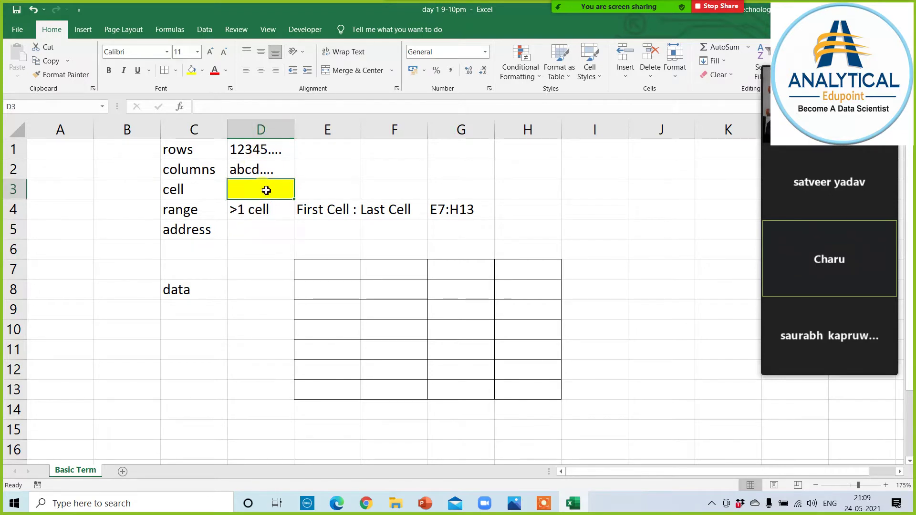
left_click(242, 229)
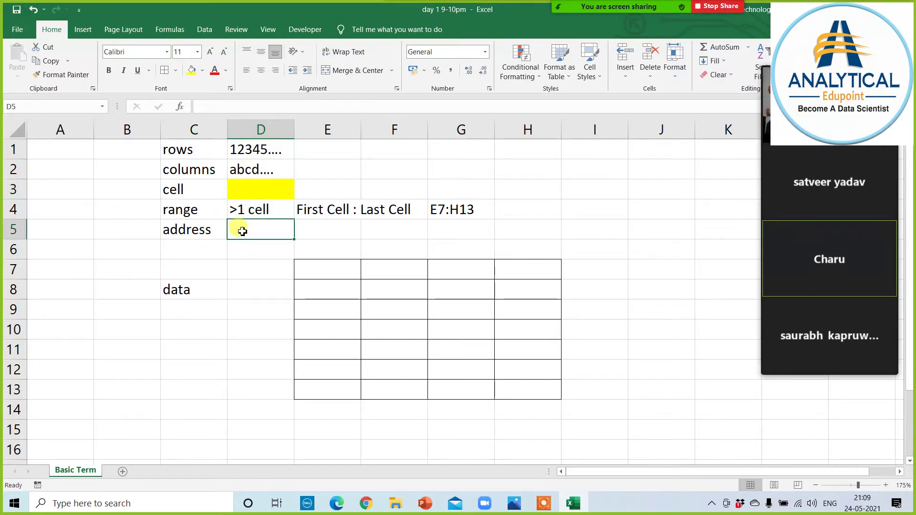
left_click(59, 142)
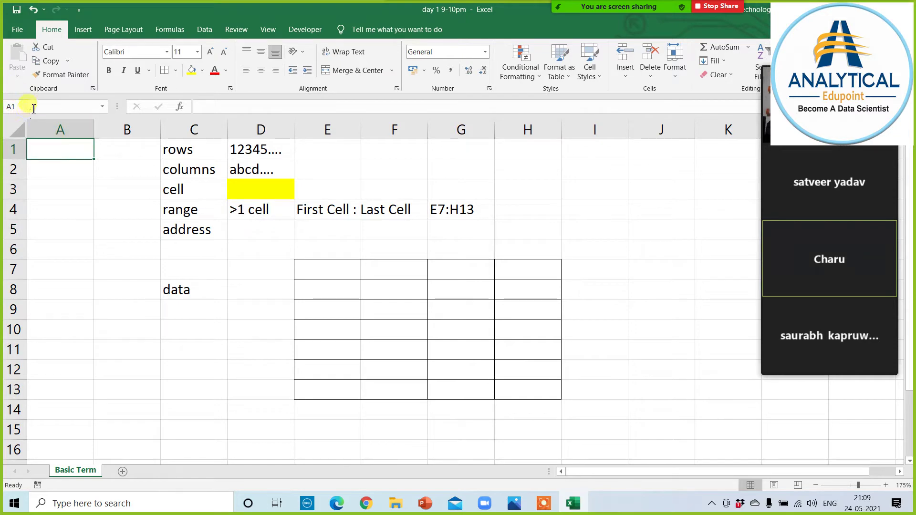
left_click(252, 266)
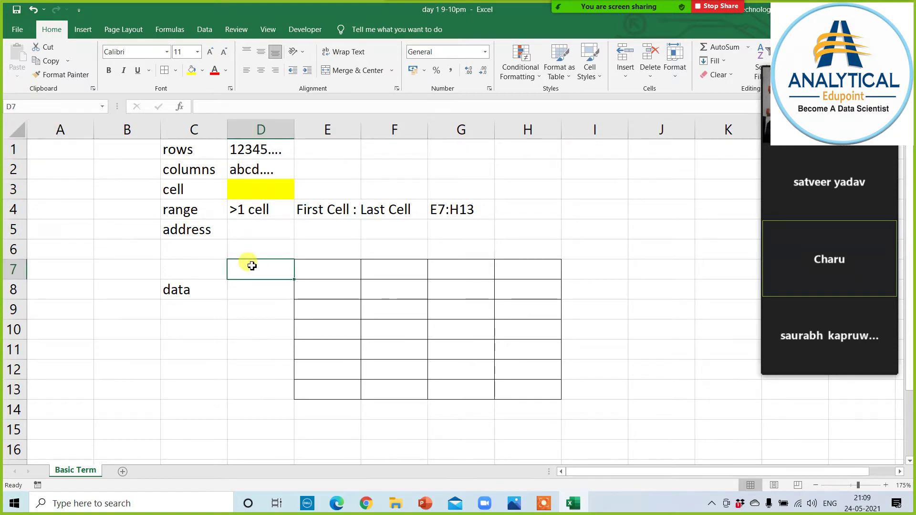
left_click(213, 228)
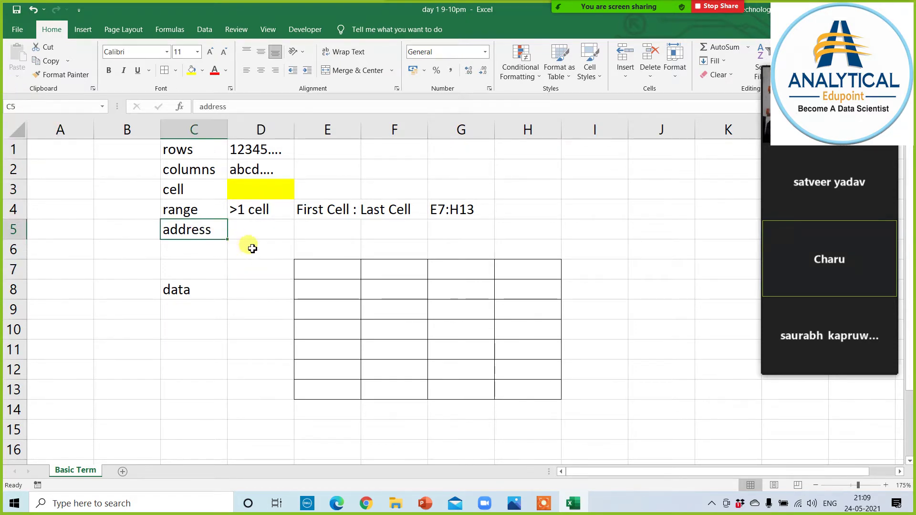
left_click(249, 233)
left_click(264, 187)
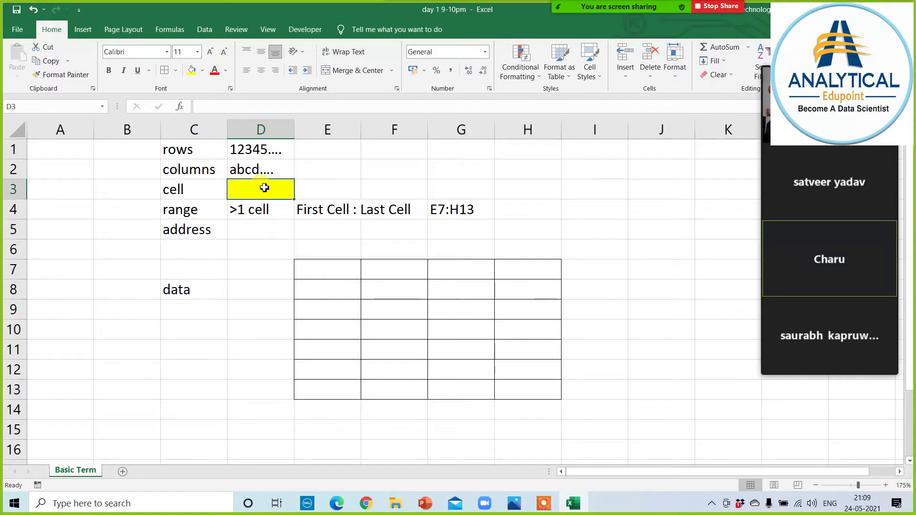
double_click(251, 233)
type("d3")
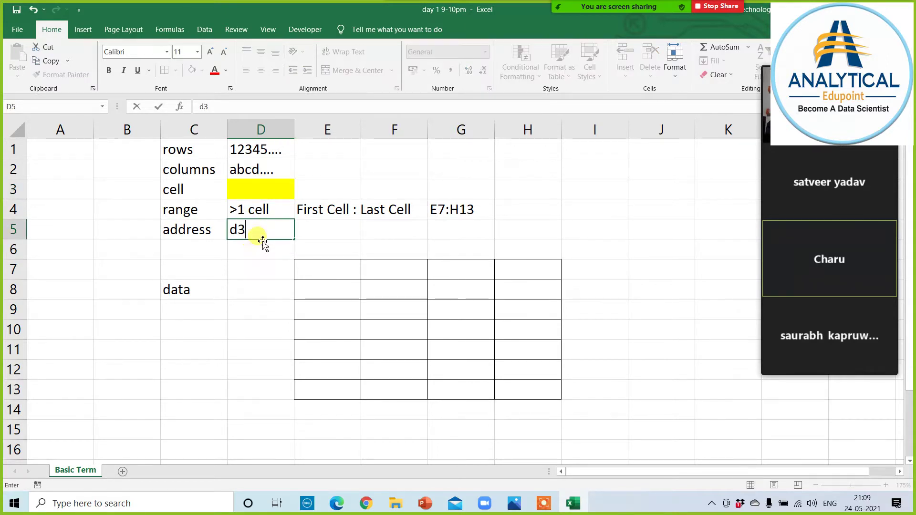
left_click(244, 275)
left_click(173, 288)
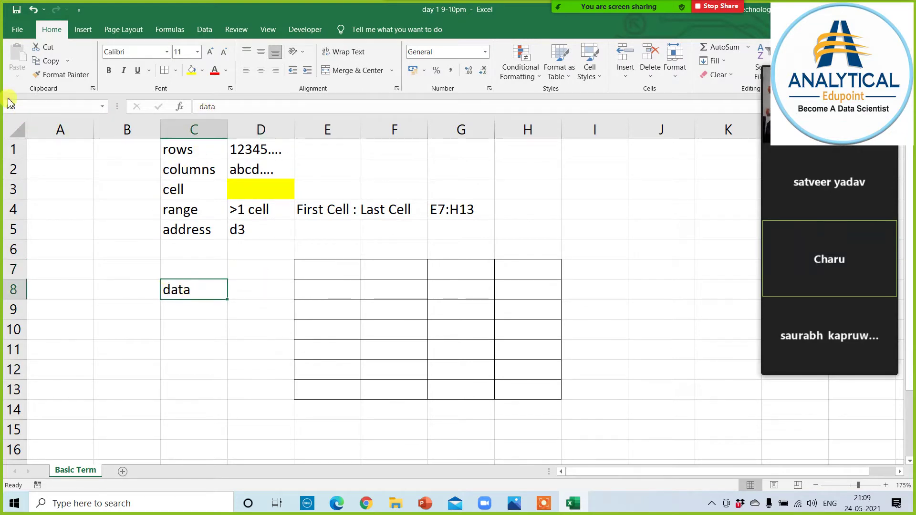
left_click(51, 149)
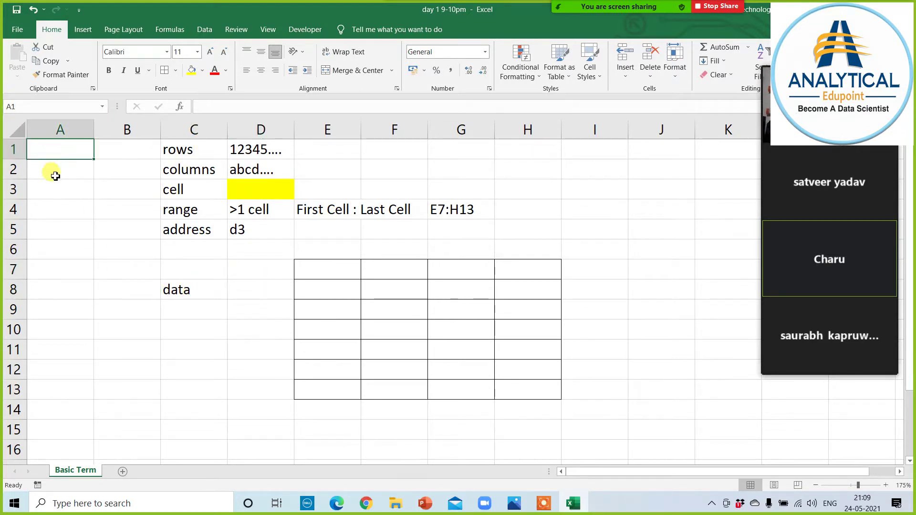
left_click(265, 377)
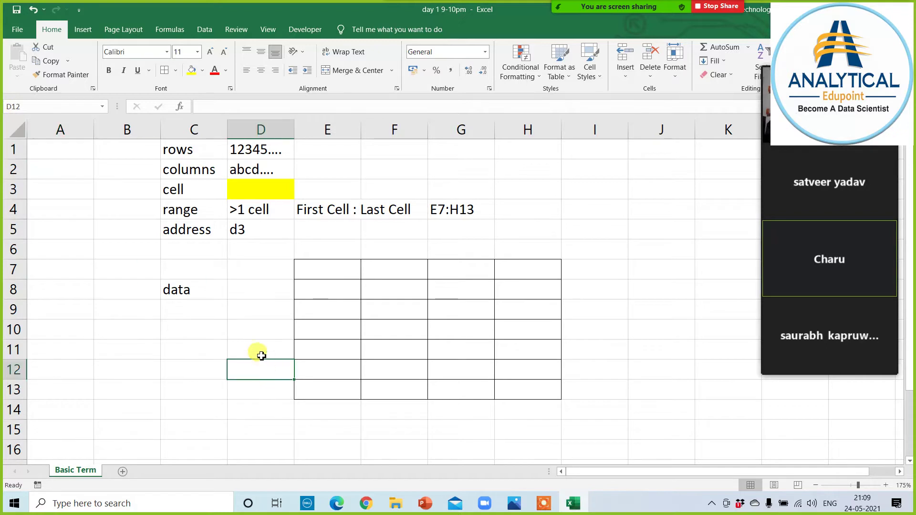
left_click(178, 289)
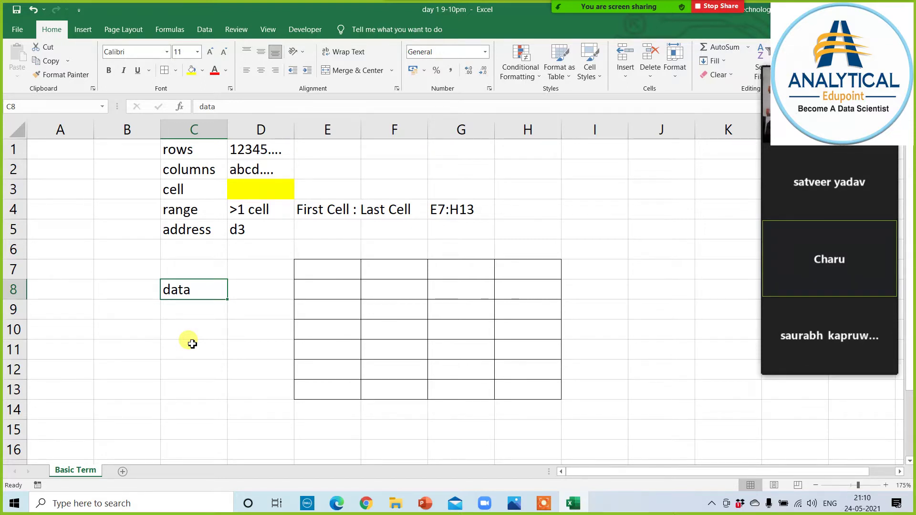
Type 'collection of correct information' in D8 next to the data label.
key("Right")
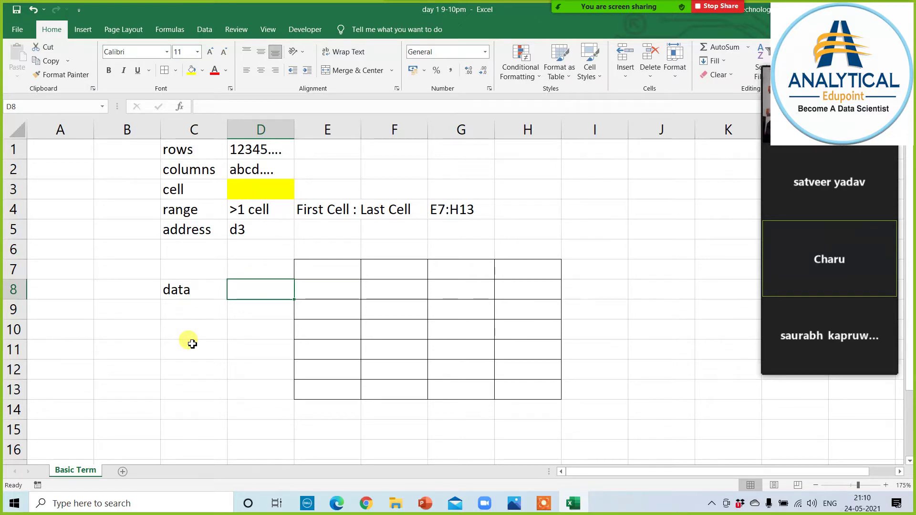
type("col")
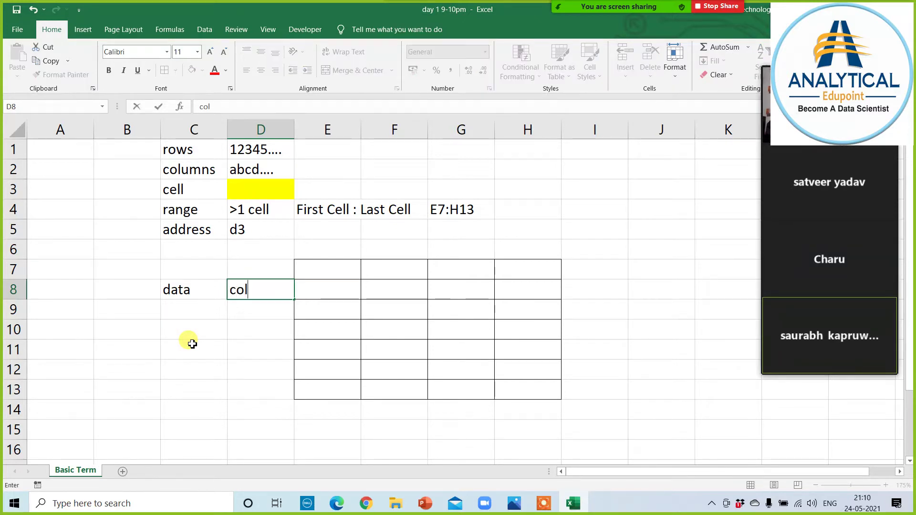
type("lection of")
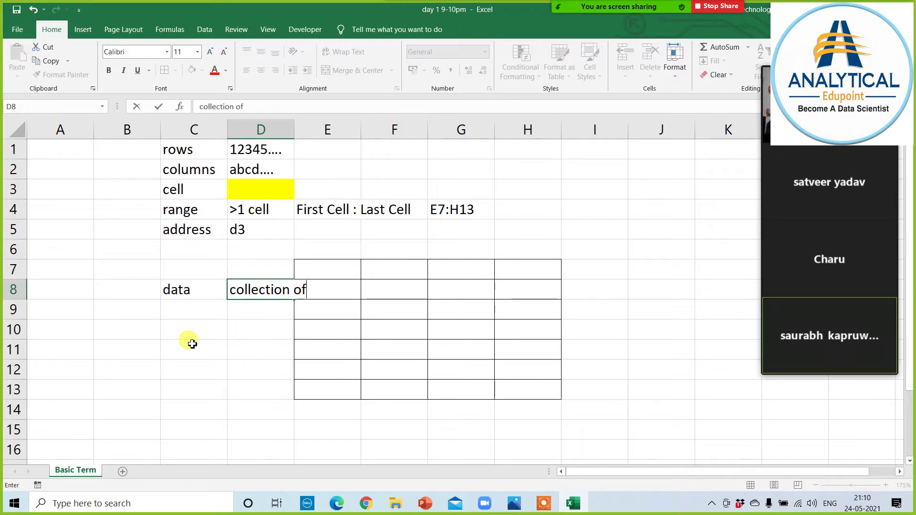
type(" correct in")
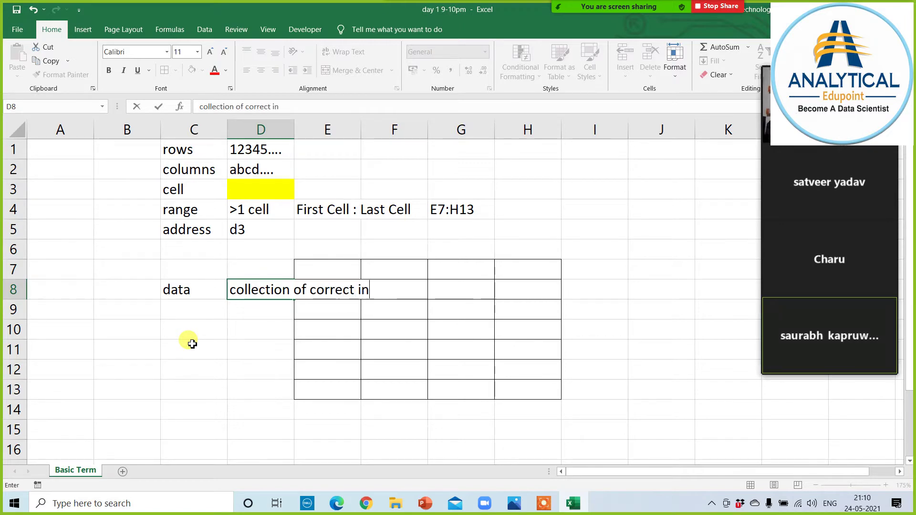
type("formation")
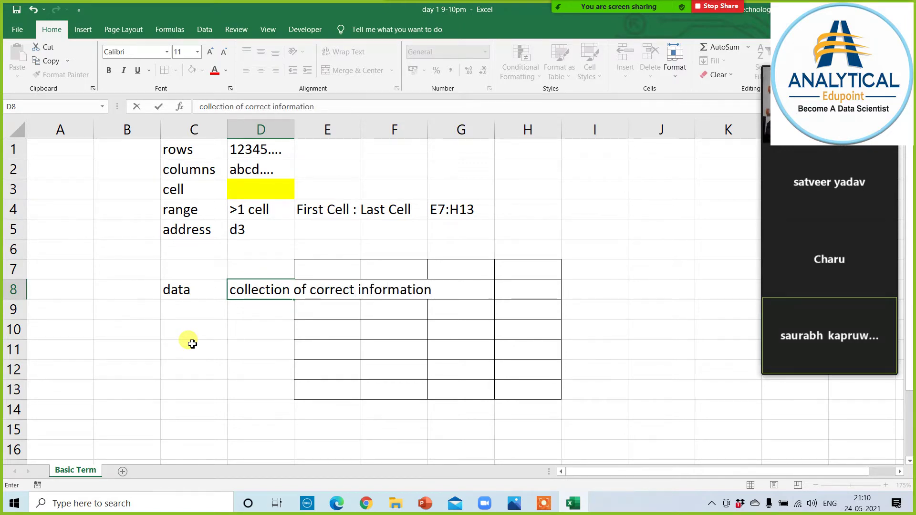
key("Return")
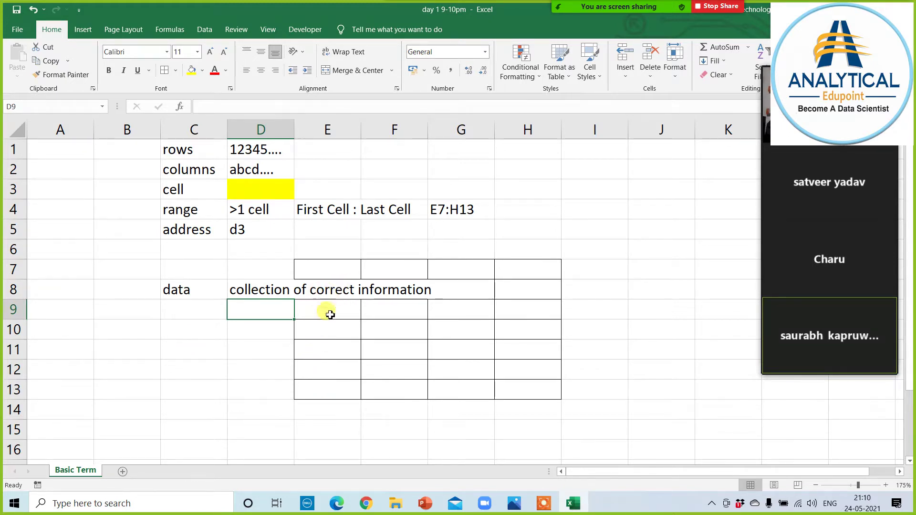
Fill the data label in C8 yellow and type data in C11.
left_click(177, 292)
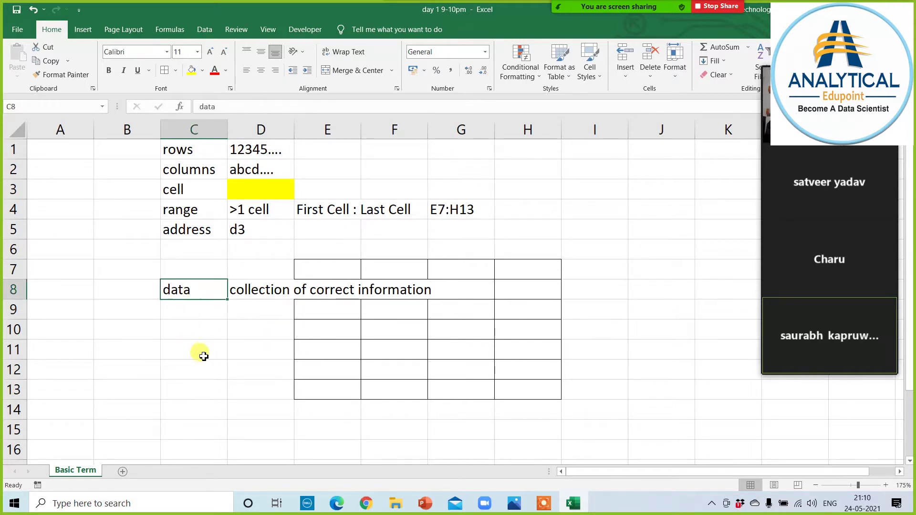
left_click(192, 70)
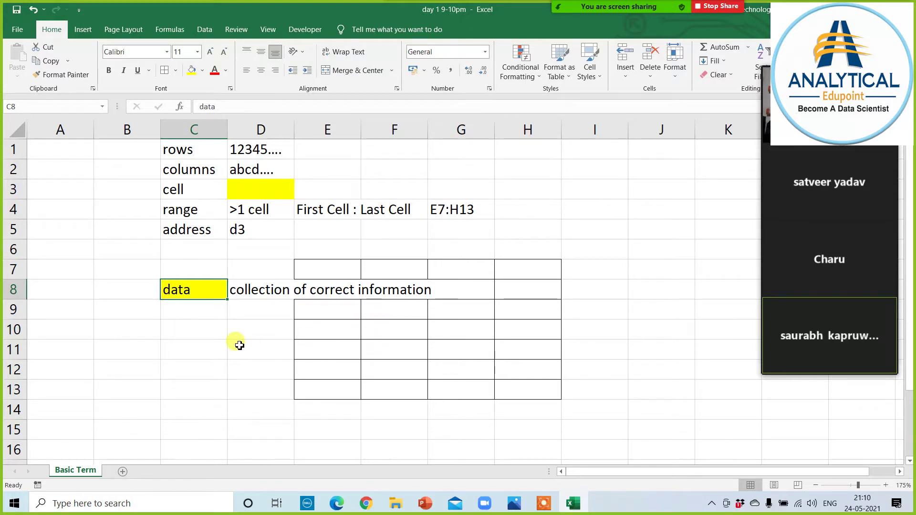
left_click(181, 358)
type("d")
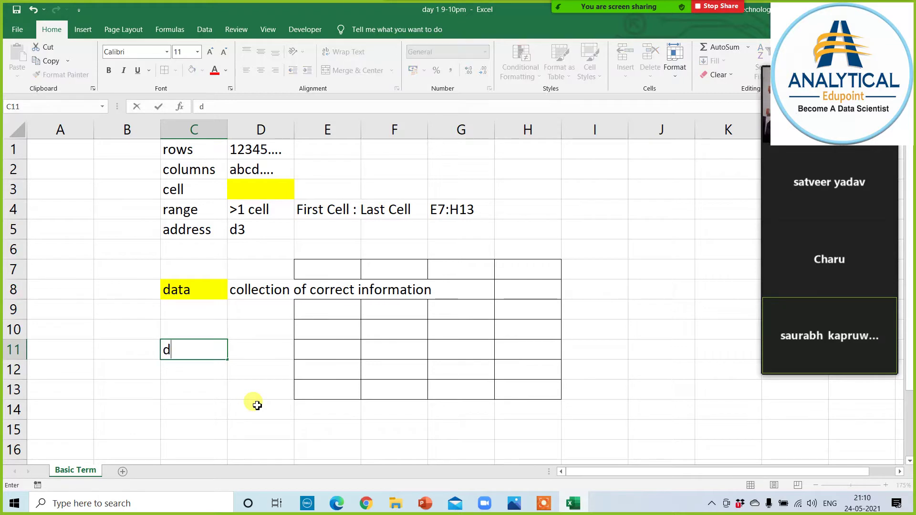
type("ata")
key("Tab")
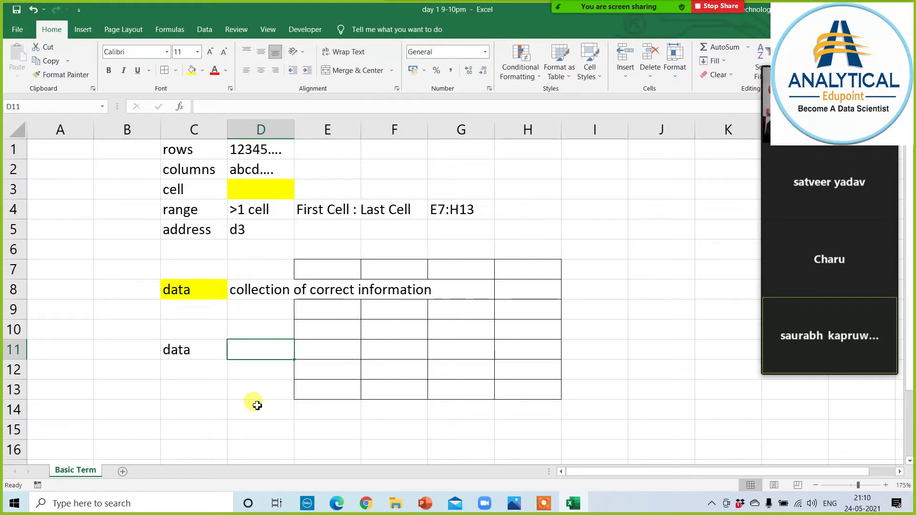
Enter real in D11 and practice in D12.
type("real")
key("Return")
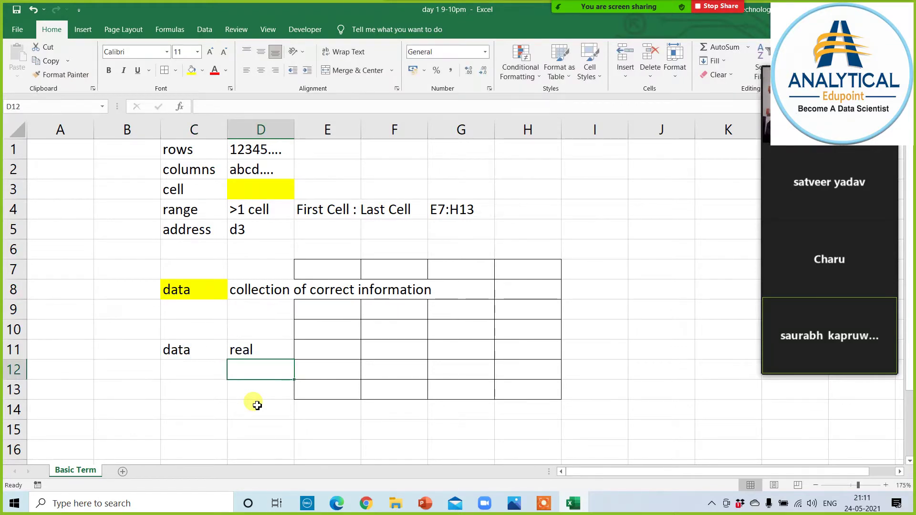
type("practice")
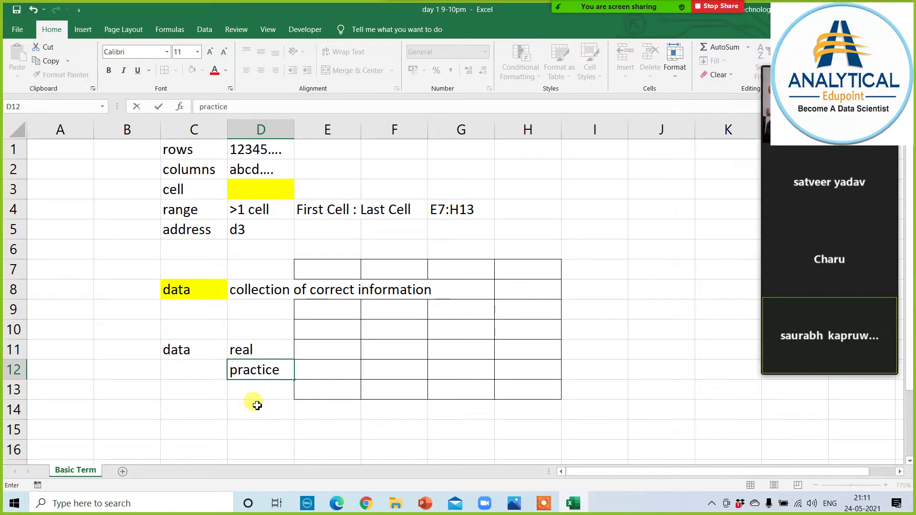
key("Up")
key("Right")
key("Up")
key("Down")
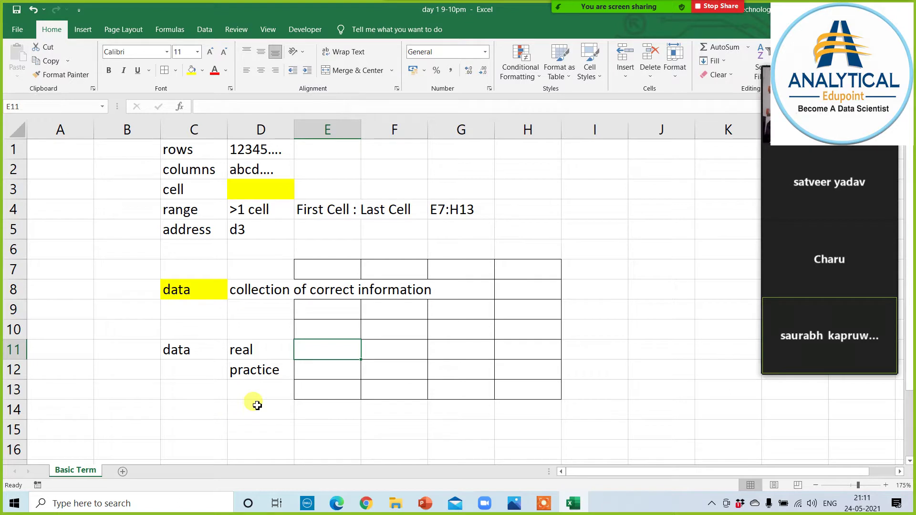
key("Left")
key("Down")
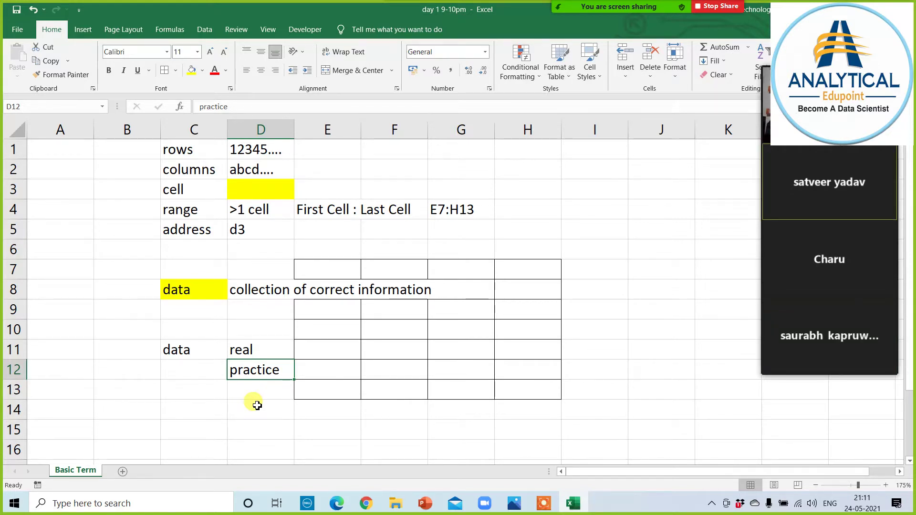
key("Up")
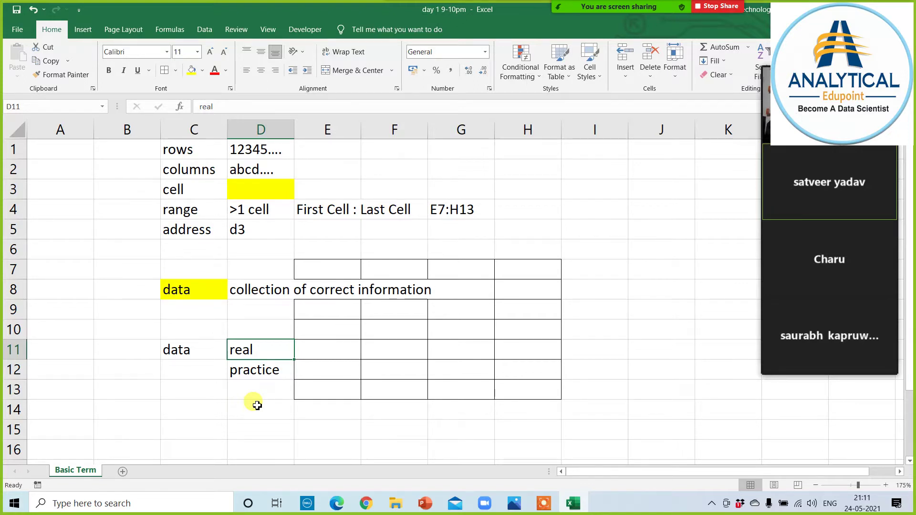
left_click(341, 415)
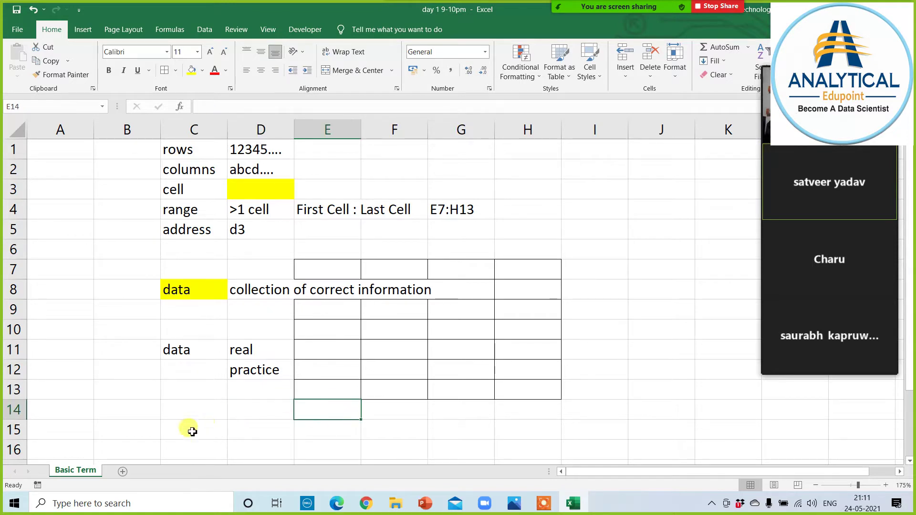
left_click_drag(183, 151, 276, 392)
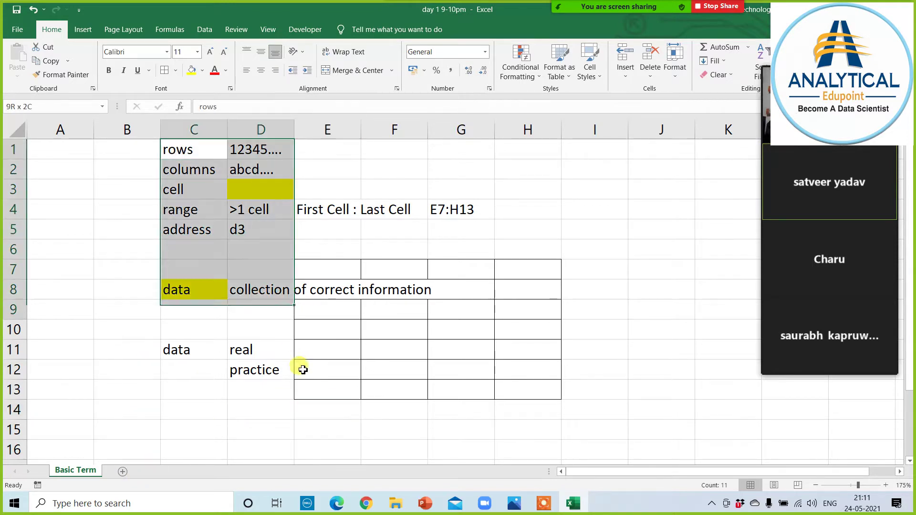
left_click(141, 408)
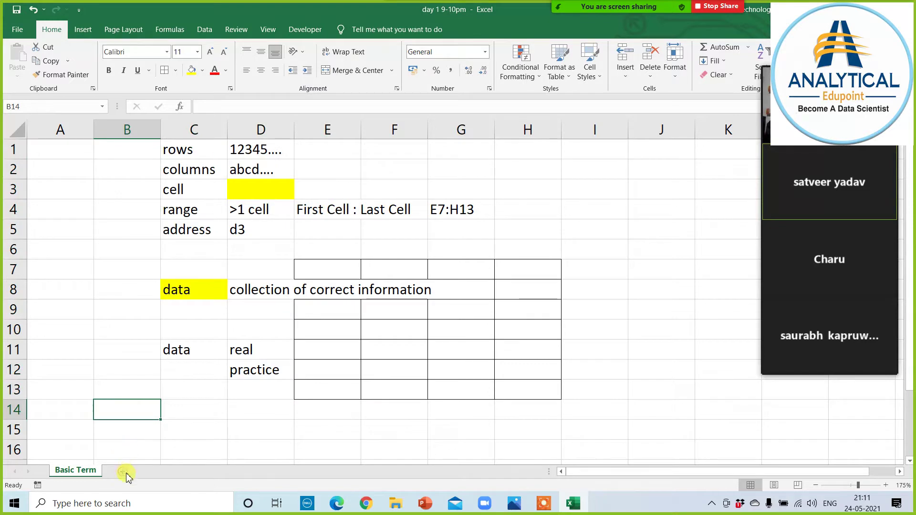
left_click(158, 471)
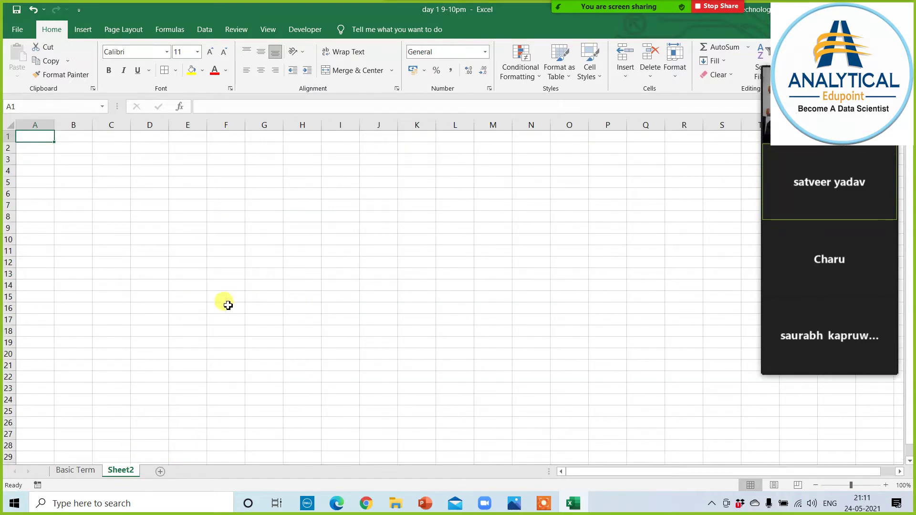
scroll(196, 299, "up", 3, "ctrl")
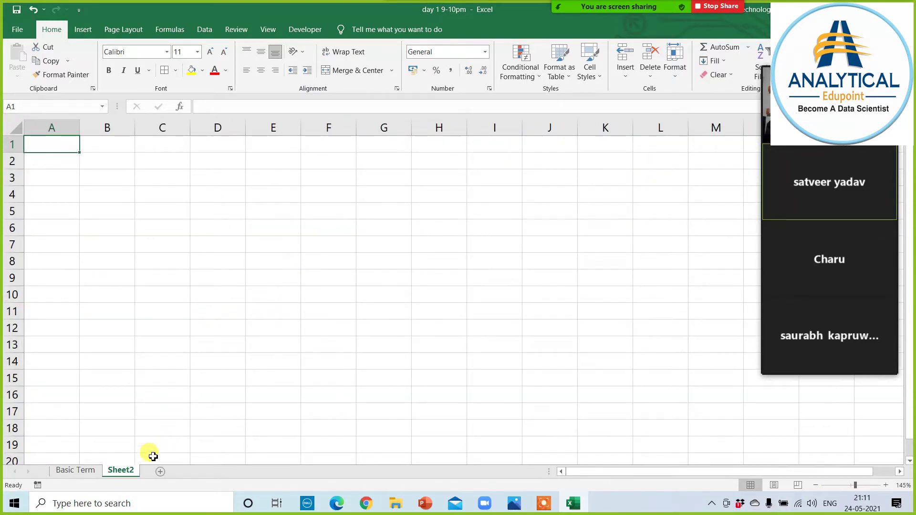
double_click(121, 471)
type("P")
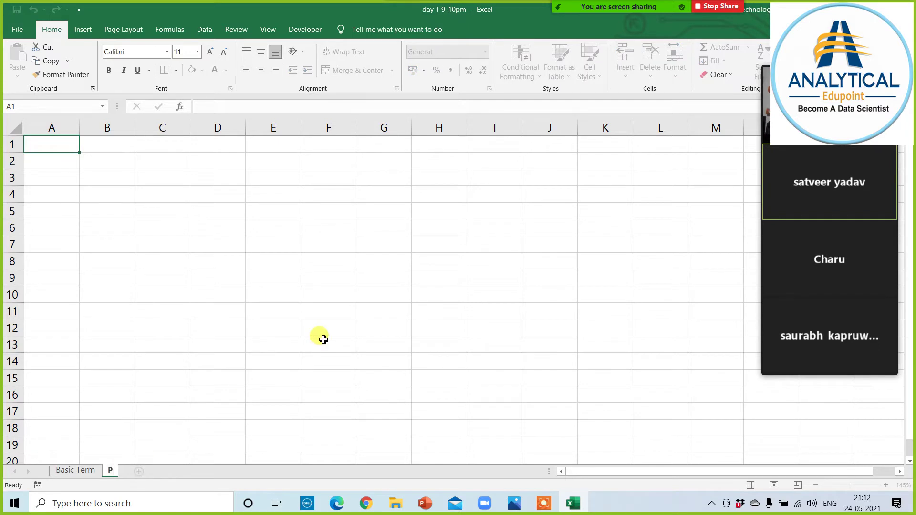
type("ractice Data")
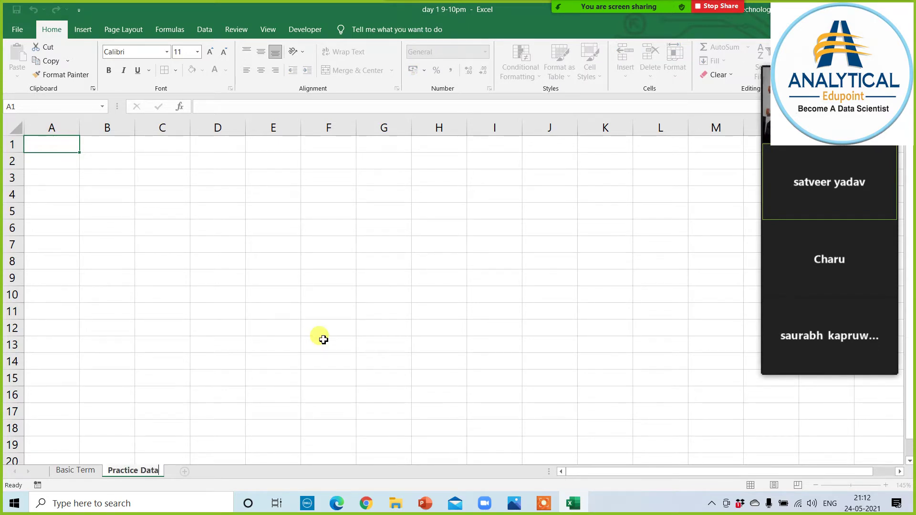
left_click(143, 246)
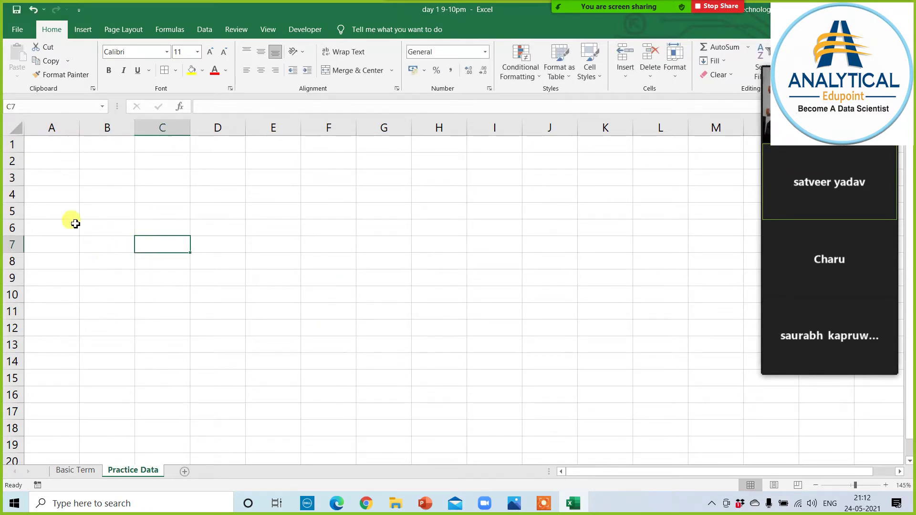
left_click(46, 148)
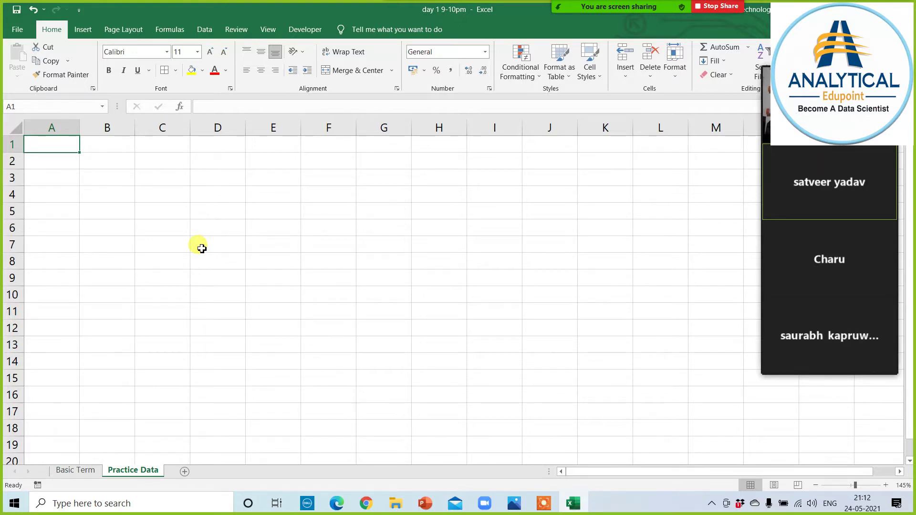
type("S")
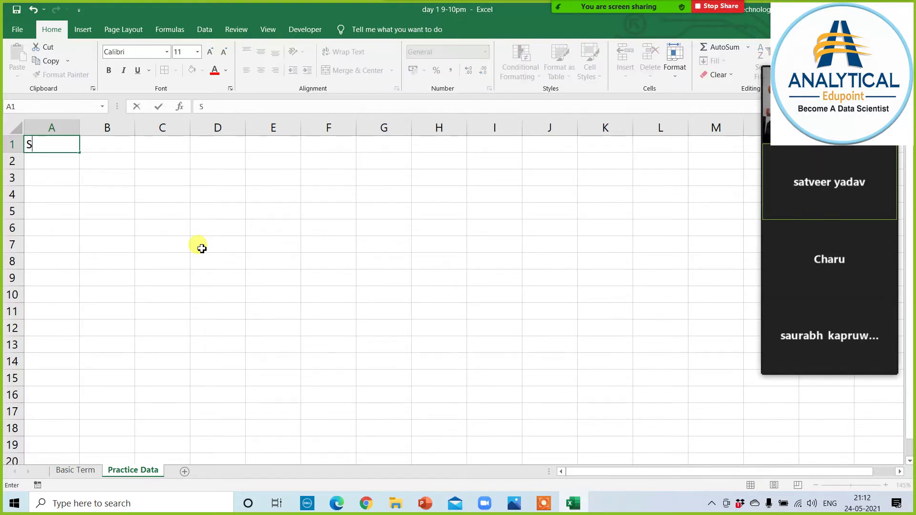
type(".No.")
key("Return")
type("1")
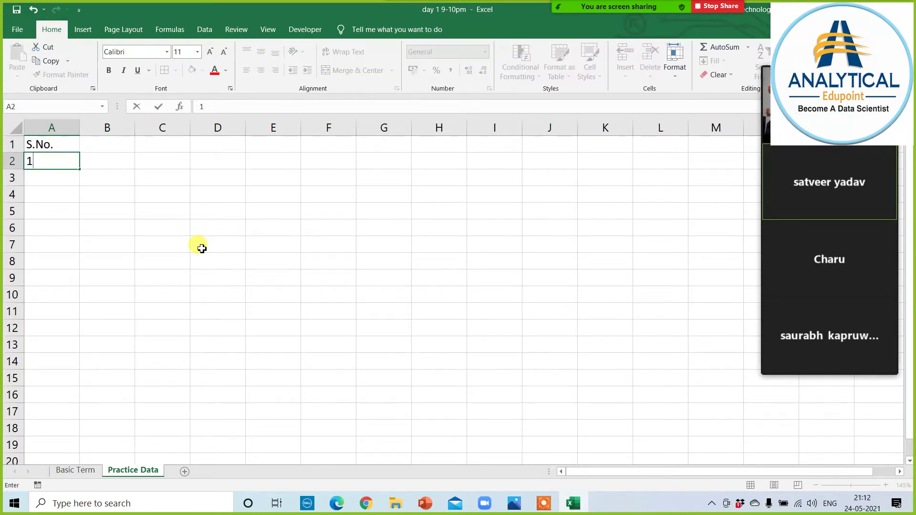
key("Return")
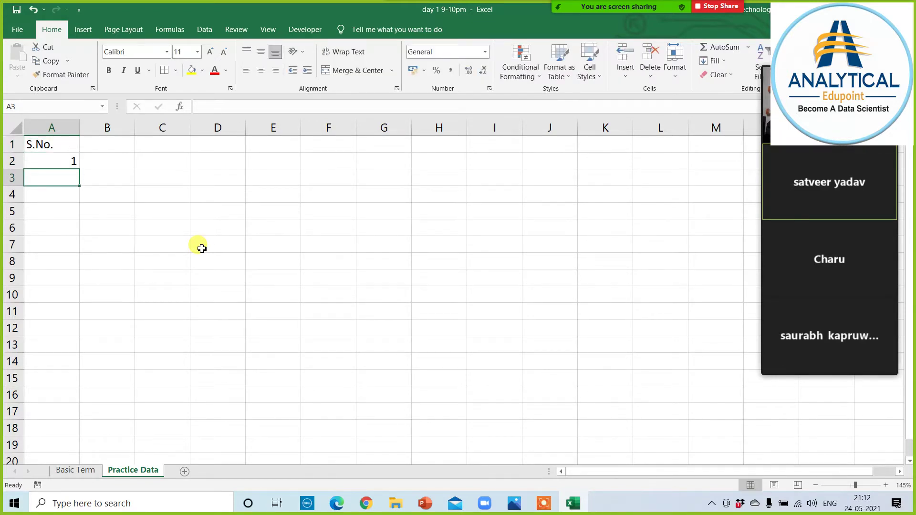
key("Down")
key("Down")
key("Down")
key("Down")
key("Up")
key("Up")
key("Up")
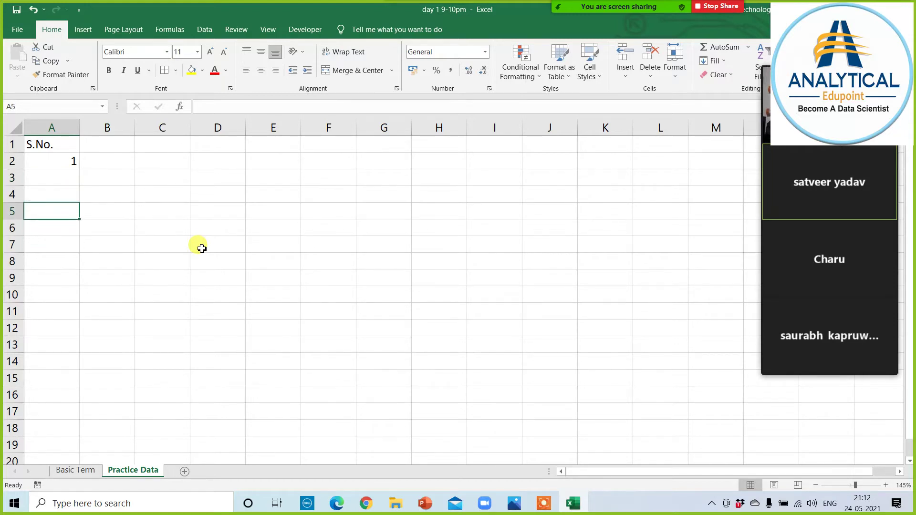
key("Up")
key("Up")
key("Up")
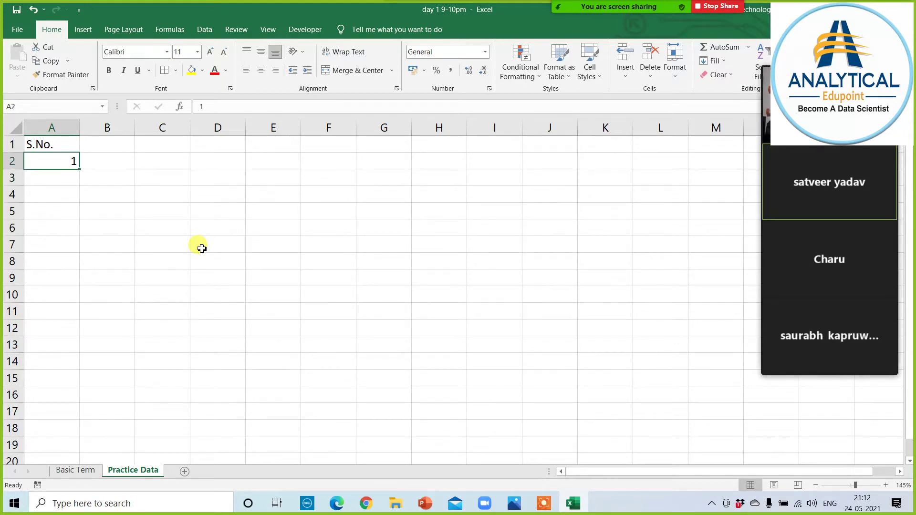
key("Down")
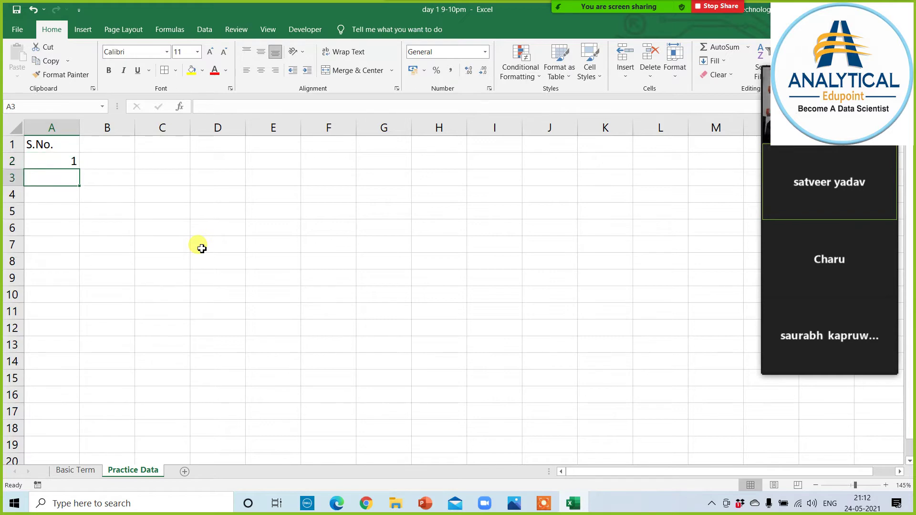
type("2 3 4 5")
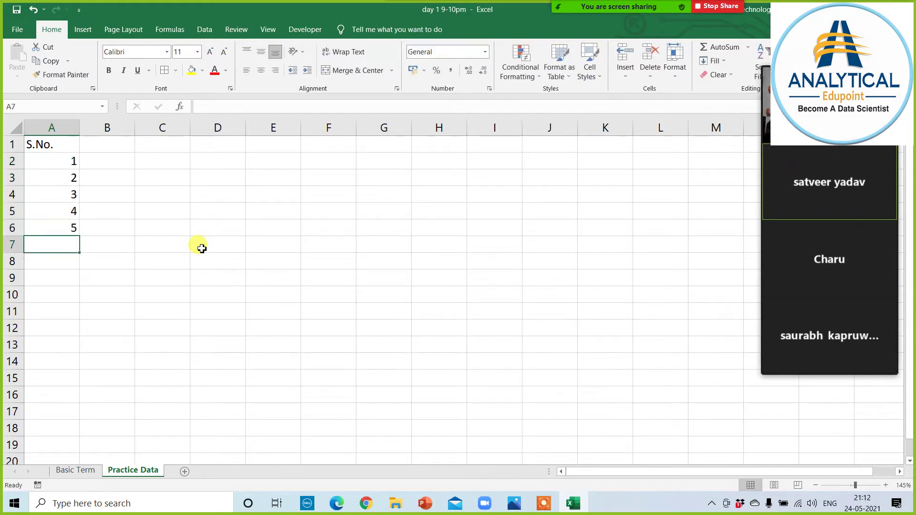
key("Up")
key("Up")
key("Up")
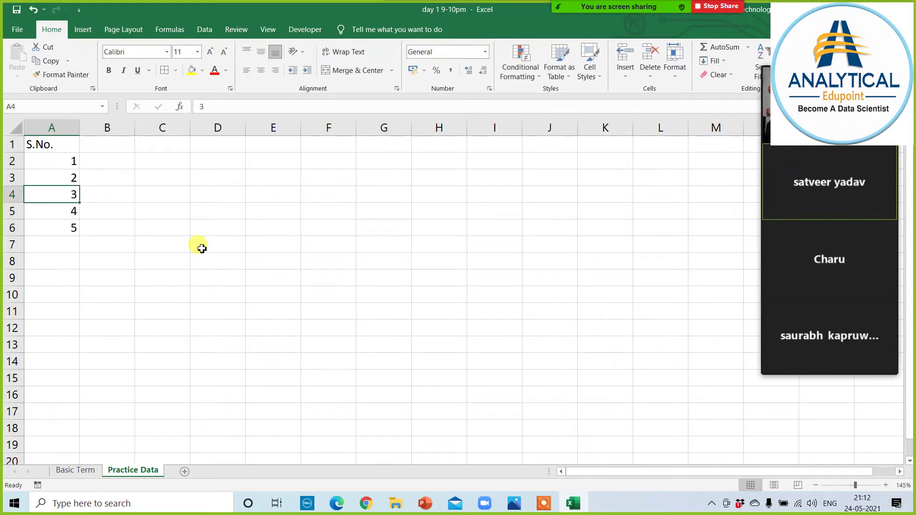
key("shift+Down")
key("shift+Down")
key("Delete")
key("Up")
key("Up")
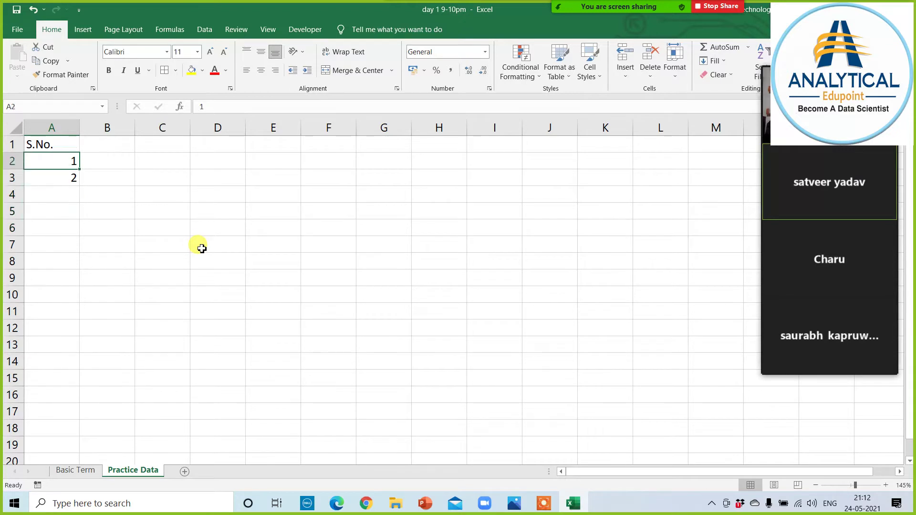
key("shift+Down")
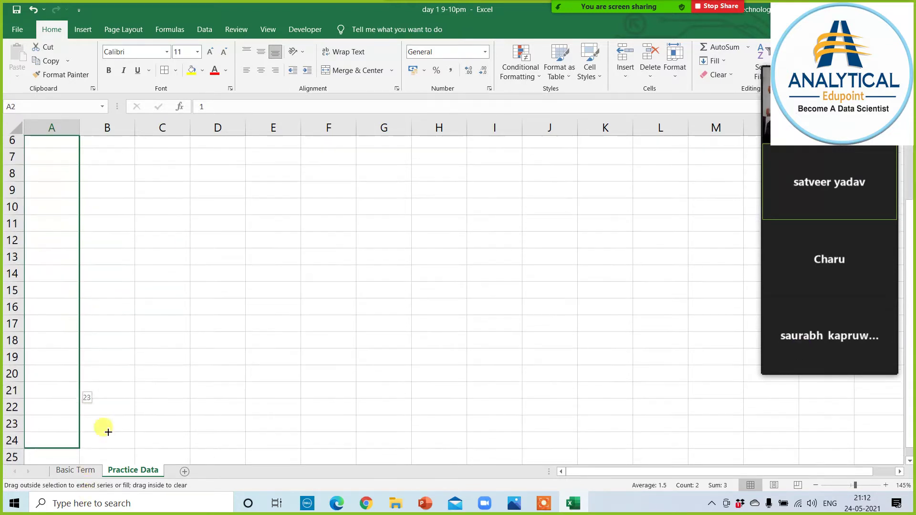
left_click_drag(79, 187, 100, 428)
scroll(142, 316, "up", 3)
left_click(51, 174)
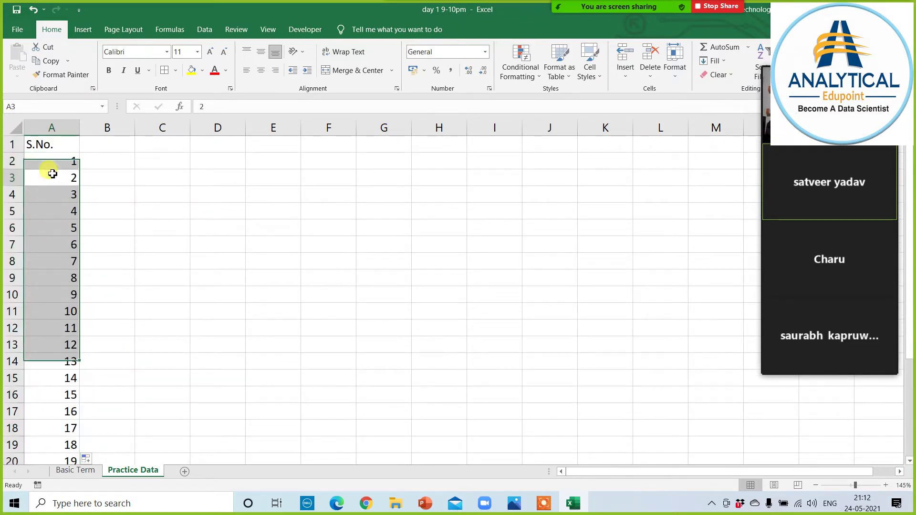
key("ctrl+shift+Down")
key("Delete")
scroll(66, 215, "up", 3)
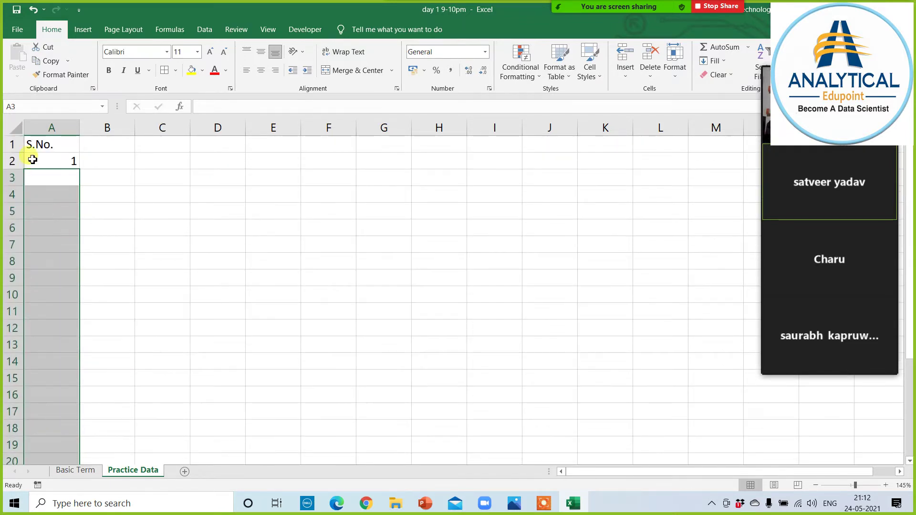
left_click(51, 162)
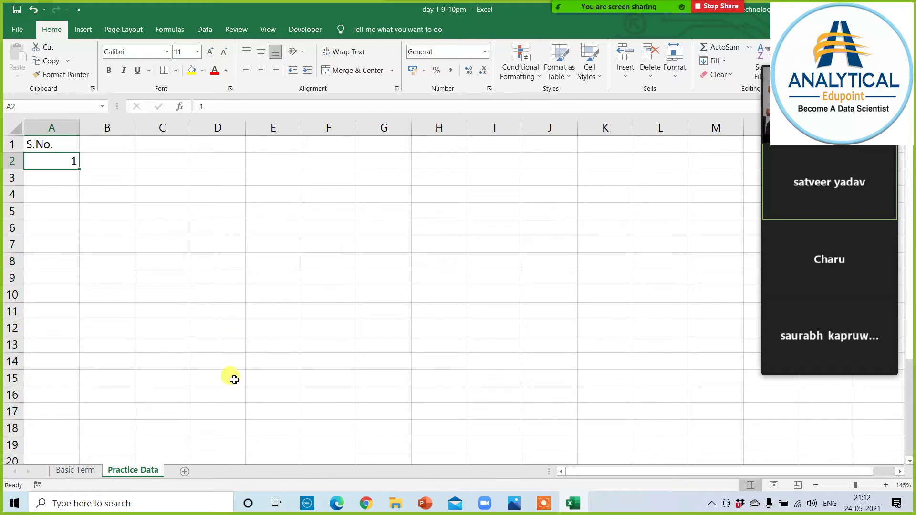
Add a new sheet with the + button and name its tab 'Serial No Creation'.
left_click(186, 472)
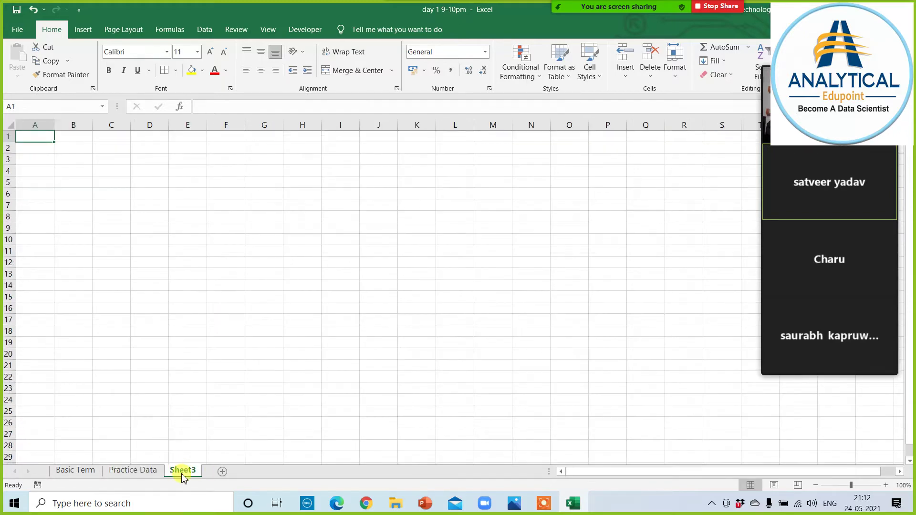
double_click(184, 471)
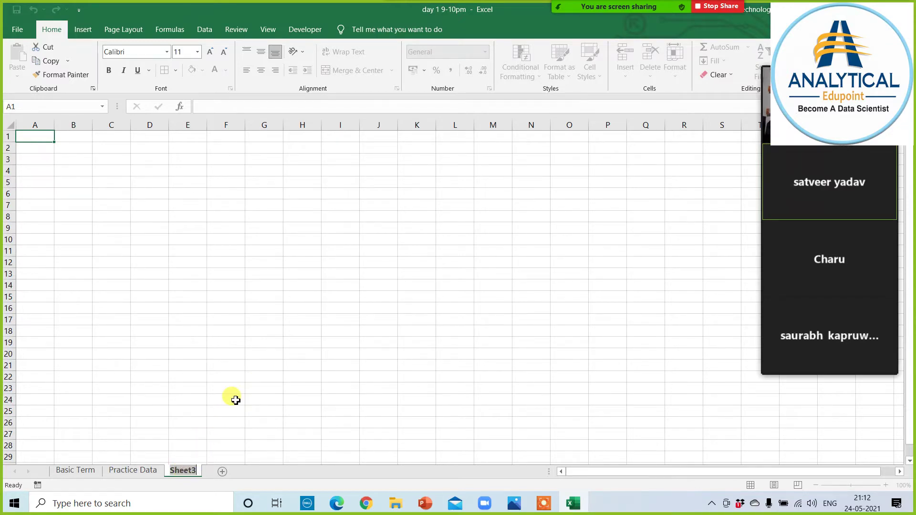
type("Serial No")
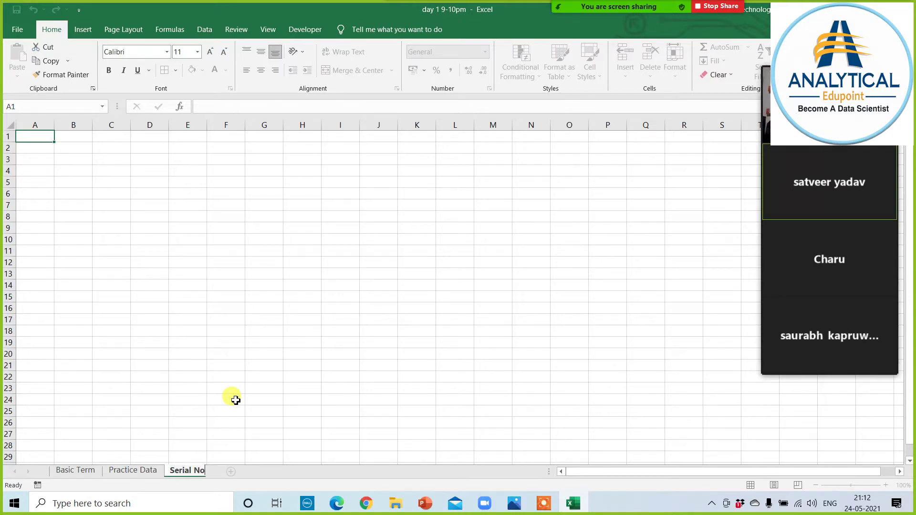
type(" Creation")
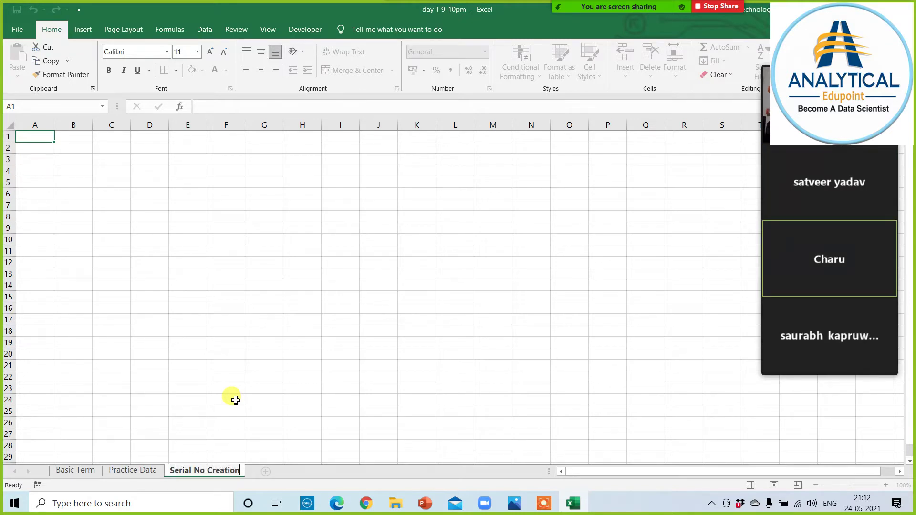
left_click(167, 271)
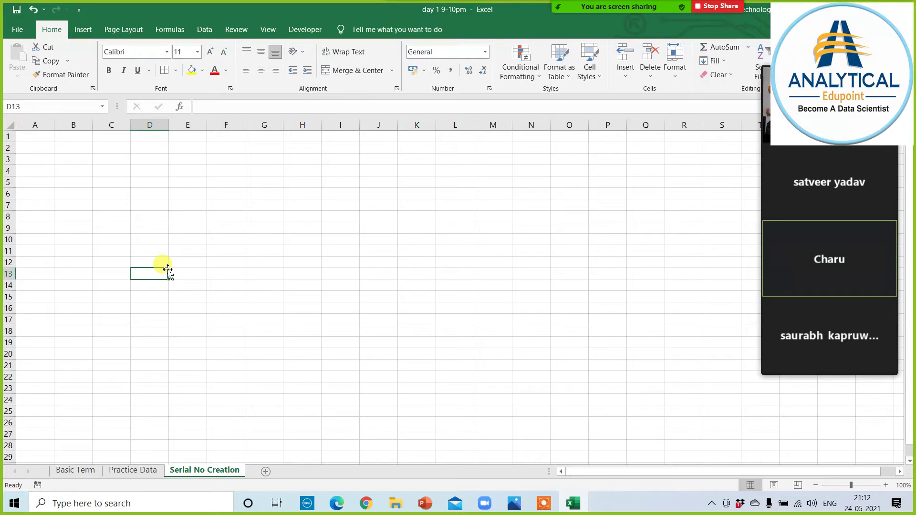
left_click(154, 172)
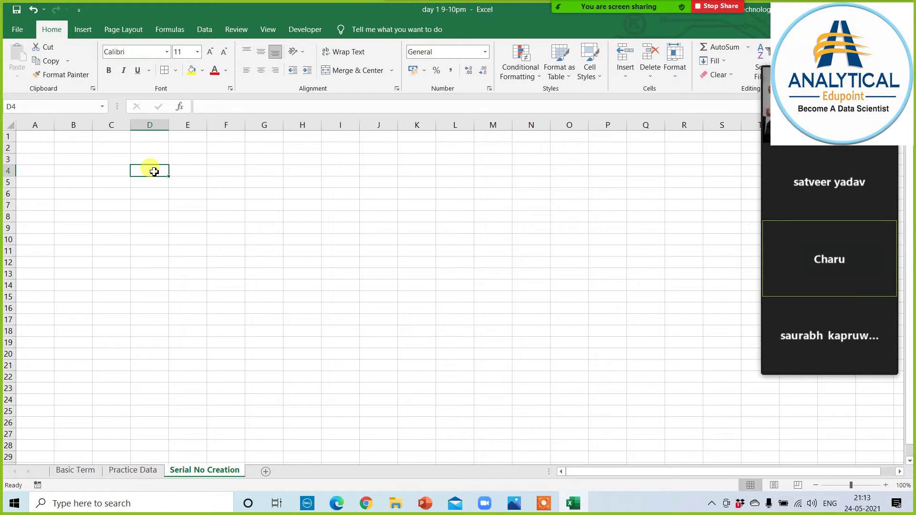
Start inserting a picture from this device, browsing to the Analytical Edupoint folder on E:.
left_click(84, 30)
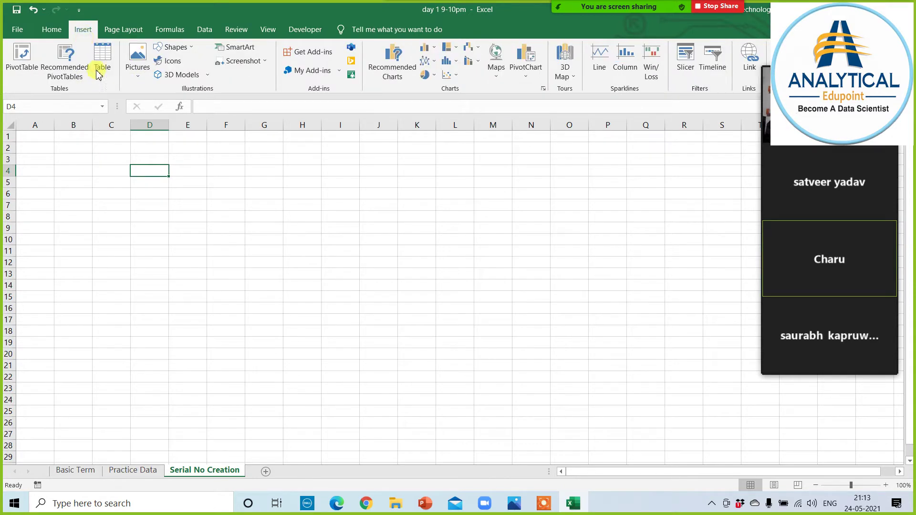
left_click(135, 59)
left_click(163, 107)
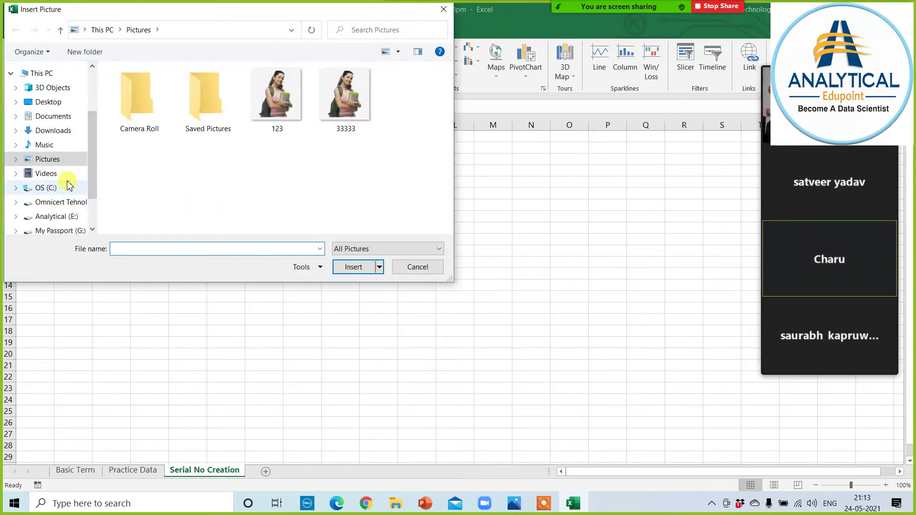
left_click(66, 217)
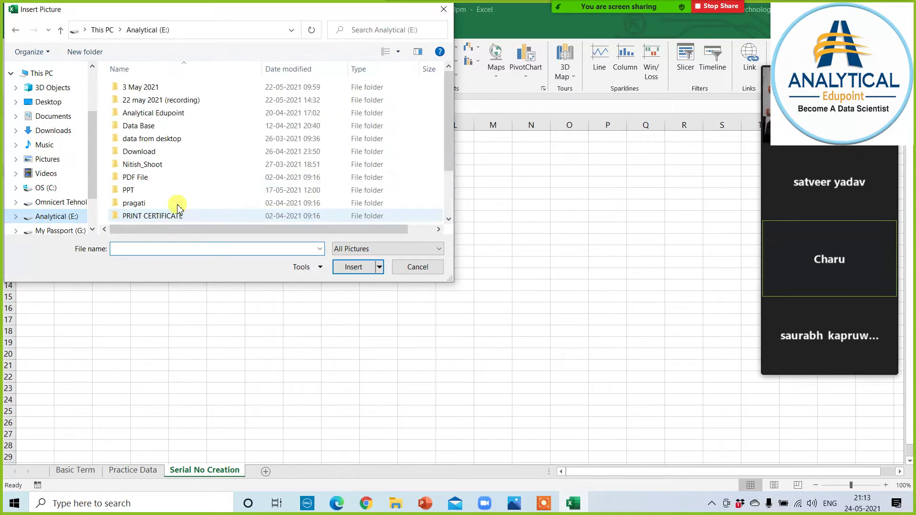
double_click(147, 113)
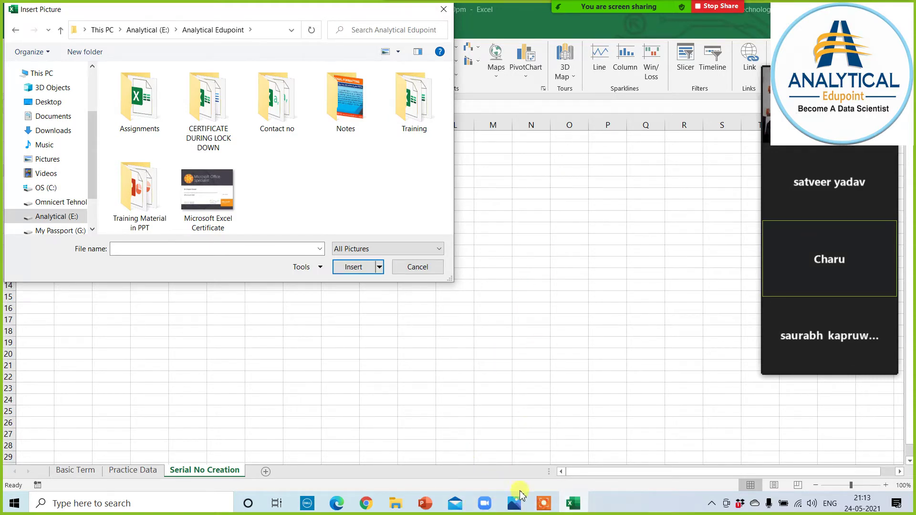
left_click(544, 503)
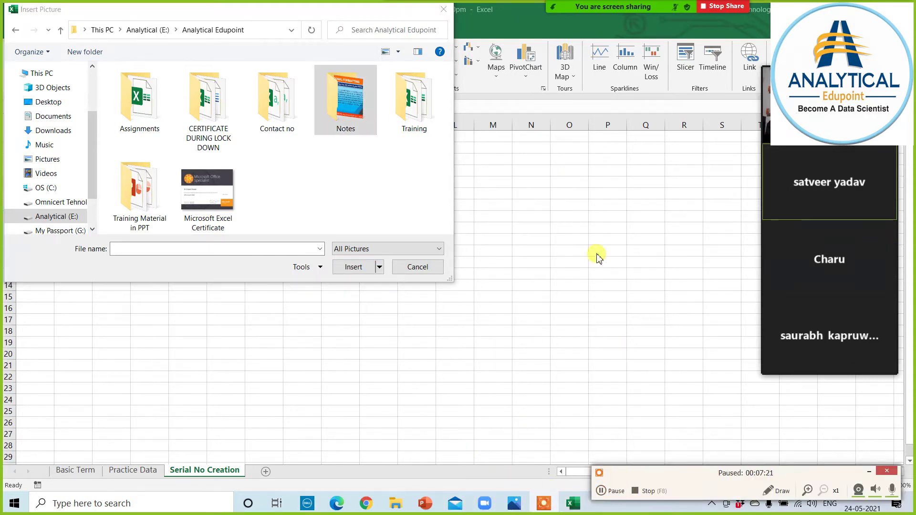
Insert the How to Create Serial No picture from Notes > Basic Excel and move it right.
left_click(867, 476)
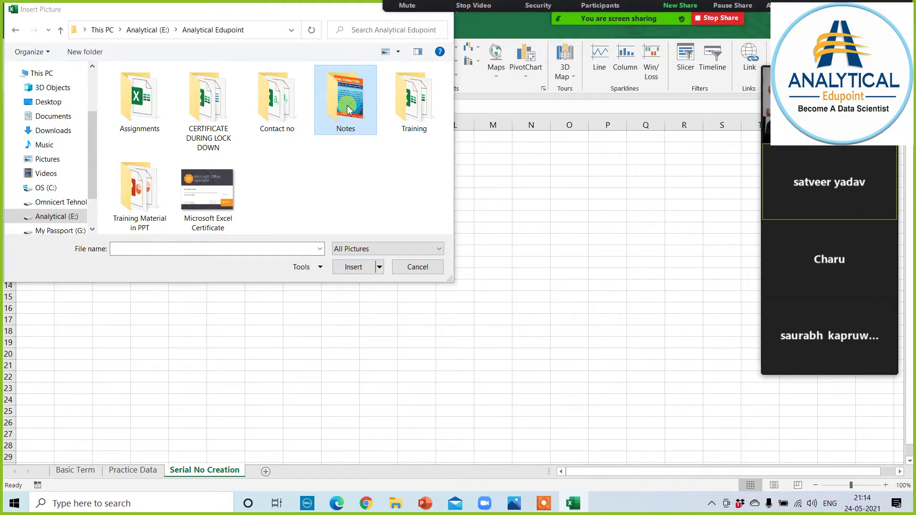
double_click(332, 135)
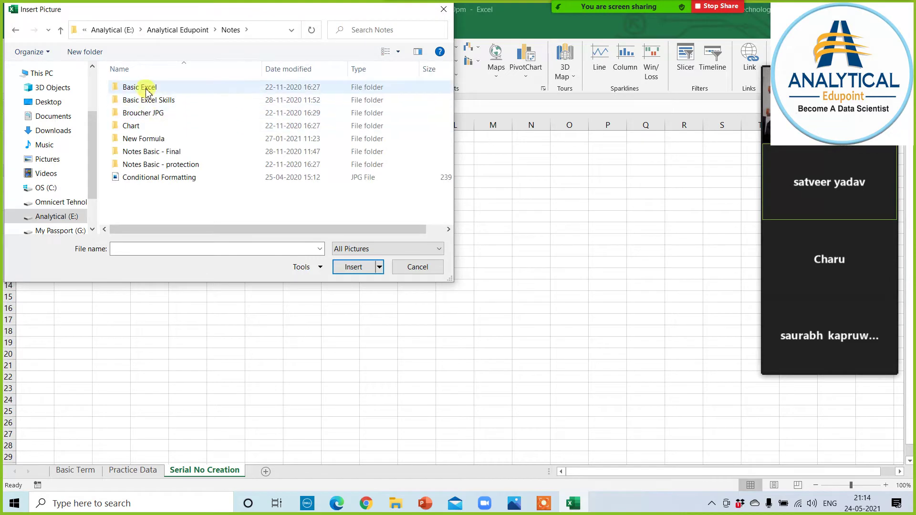
double_click(146, 89)
double_click(337, 114)
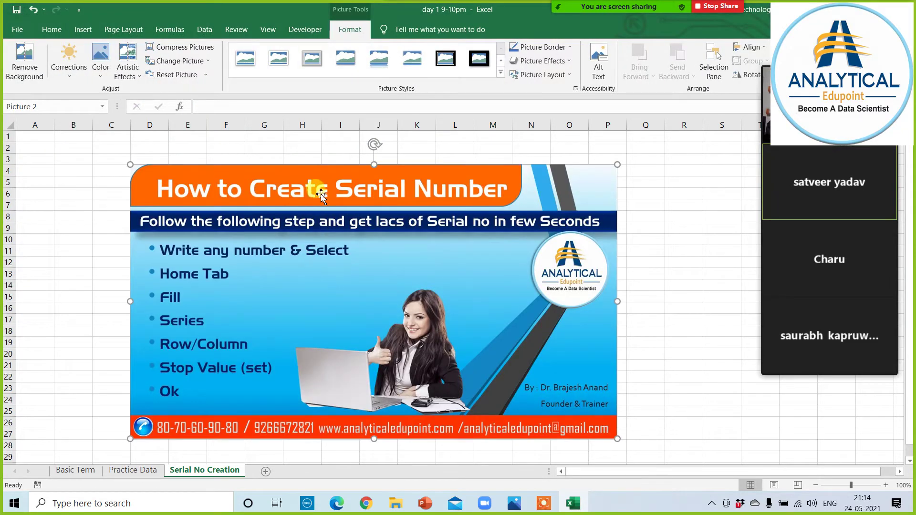
left_click_drag(325, 186, 404, 169)
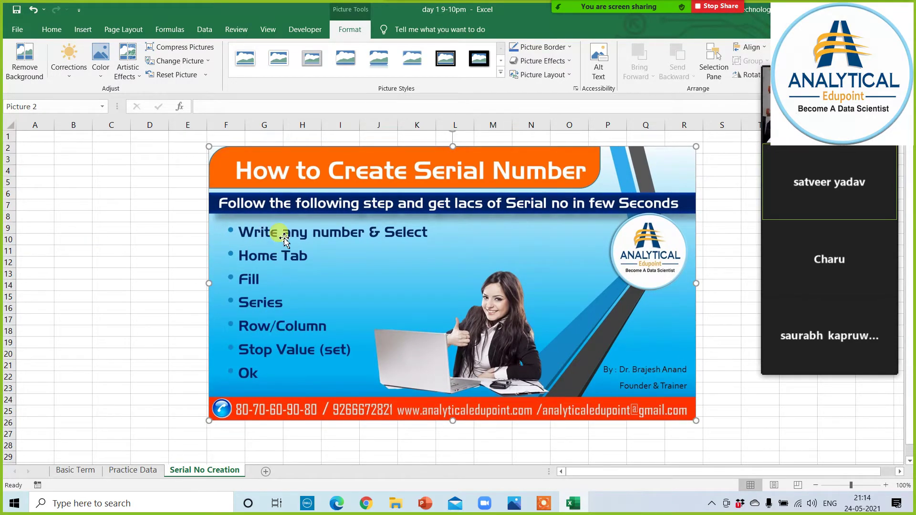
left_click(132, 285)
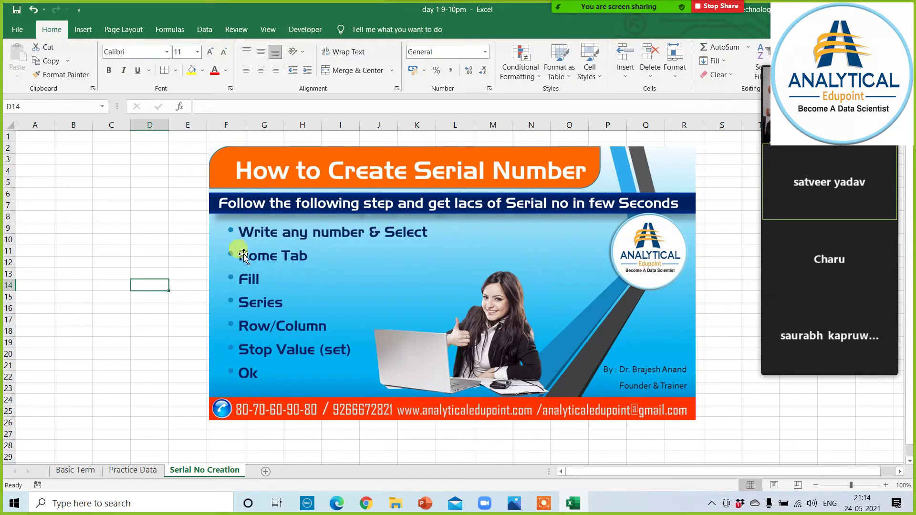
Enter 1 in A1 and Fill Series across the row, Linear, step 1, stop value 50.
left_click(37, 135)
type("1")
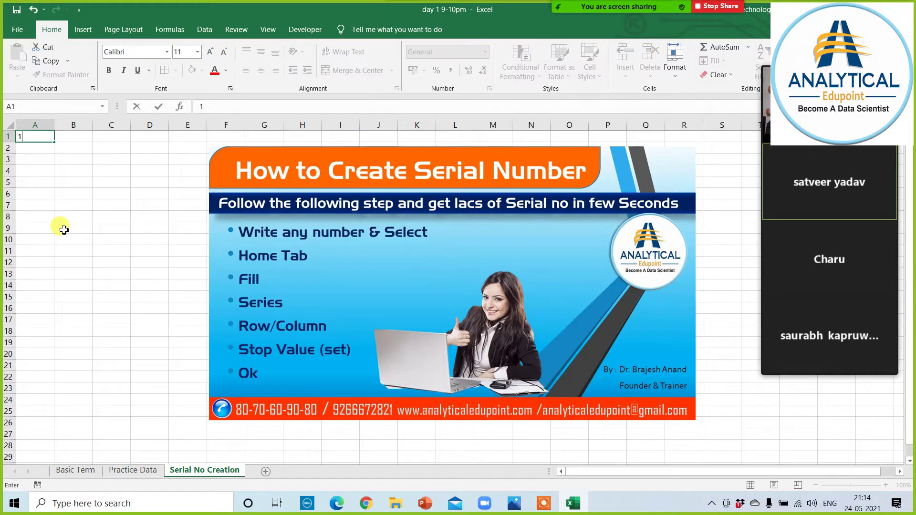
left_click(61, 228)
left_click(29, 137)
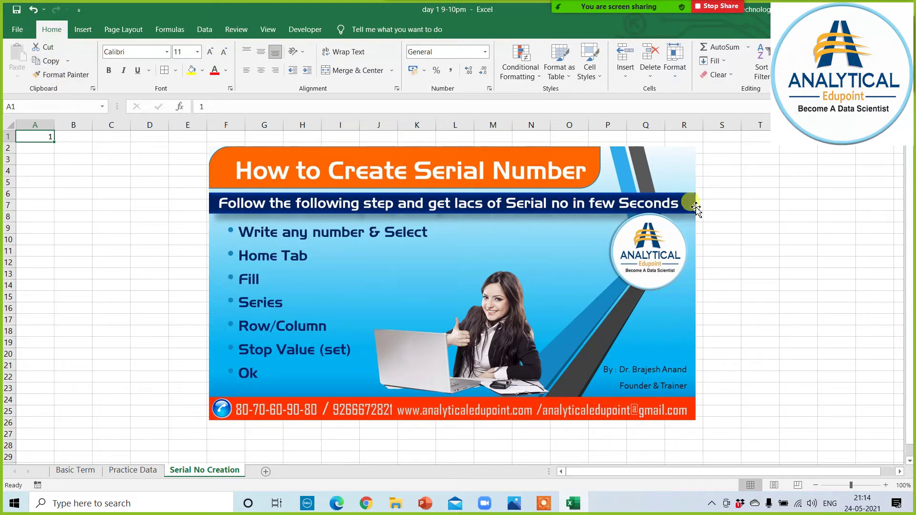
left_click(723, 63)
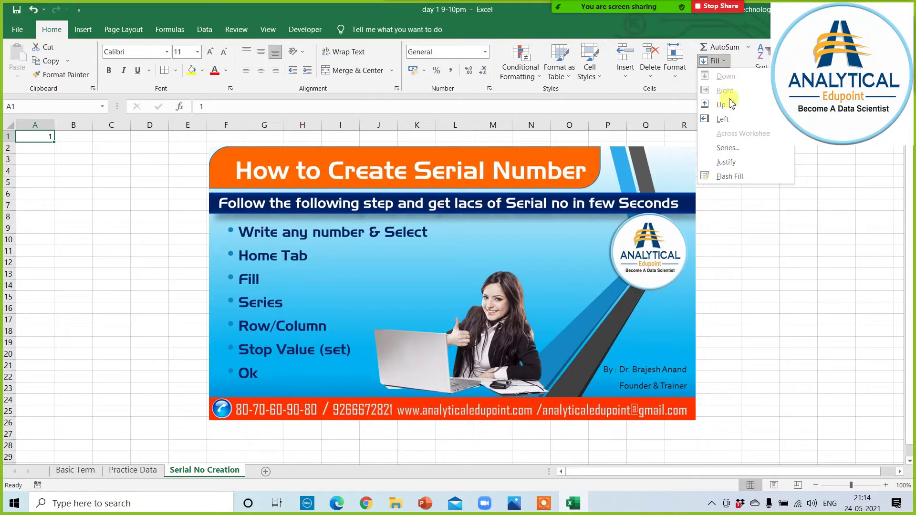
left_click(727, 149)
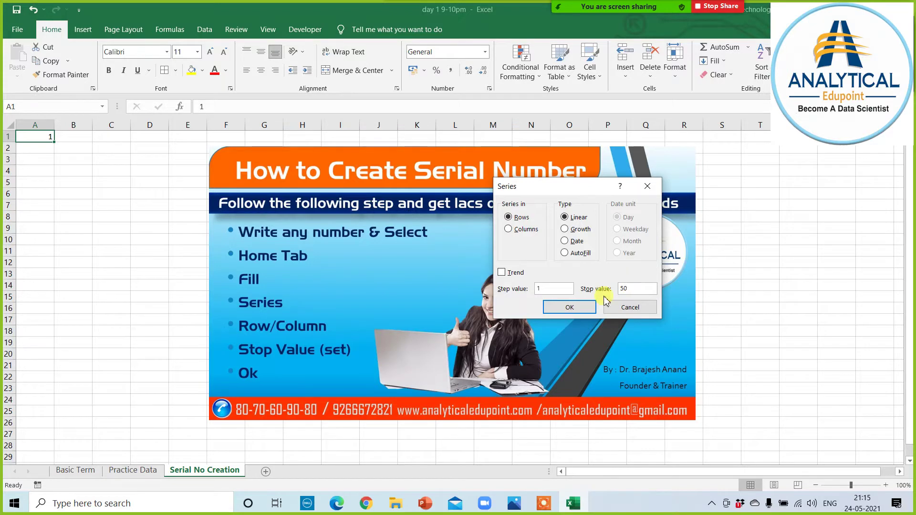
left_click(570, 307)
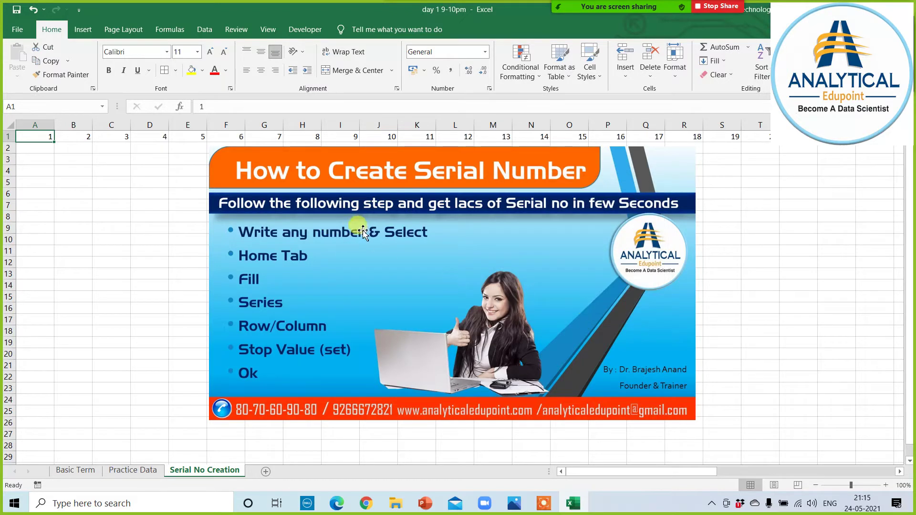
key("Right")
key("Right")
key("Right")
key("Right")
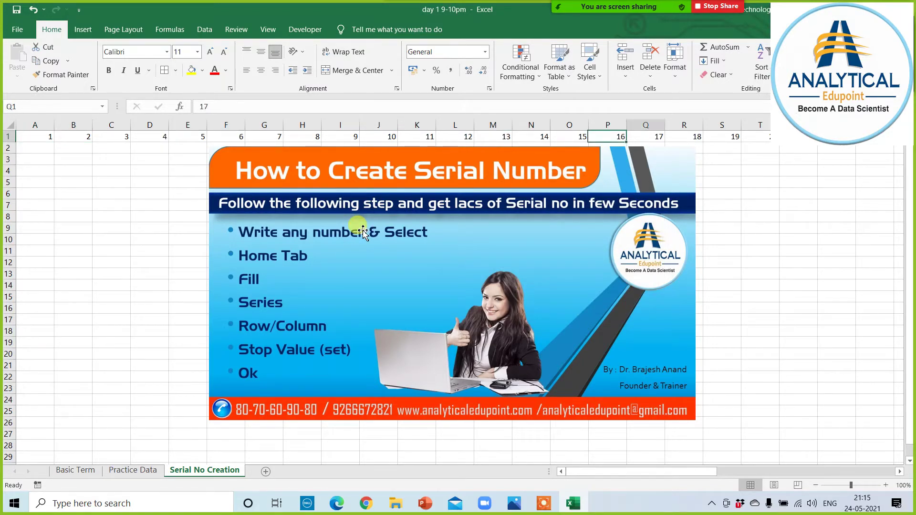
key("Right")
key("Right")
key("Right")
key("Right")
key("Right")
key("Right")
key("Right")
key("Right")
key("Right")
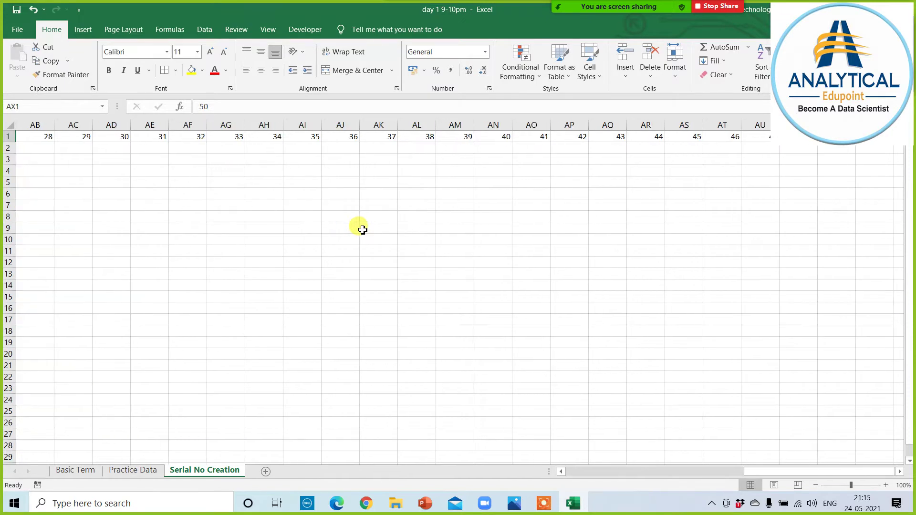
key("ctrl+Left")
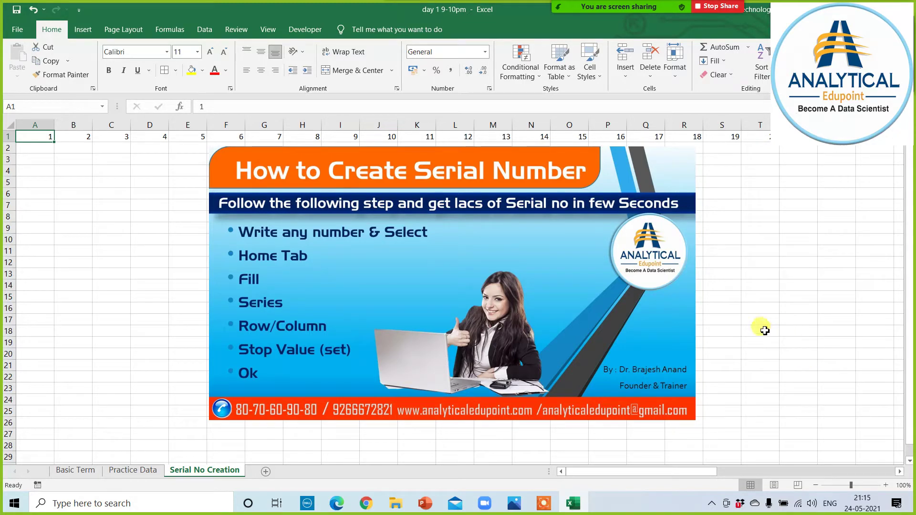
Fill column A with a column series ending at stop value 50000, then jump to its end and back.
left_click(714, 60)
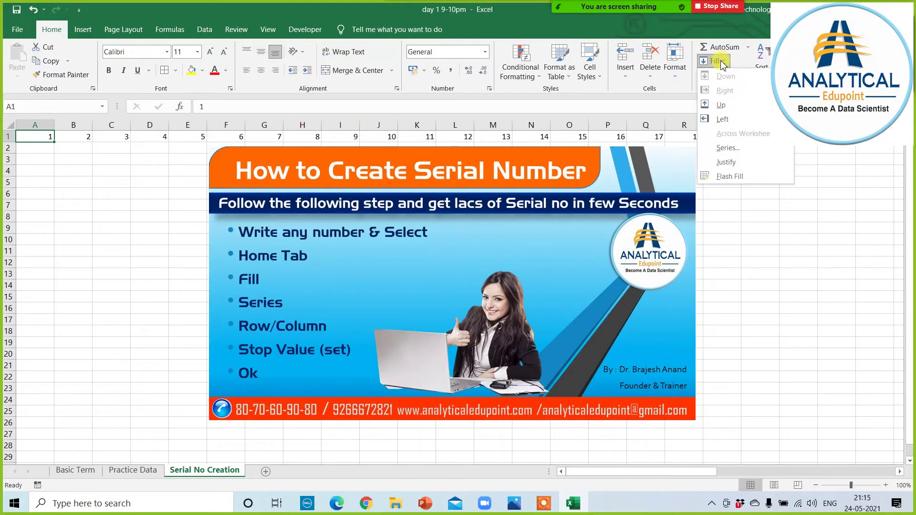
left_click(723, 149)
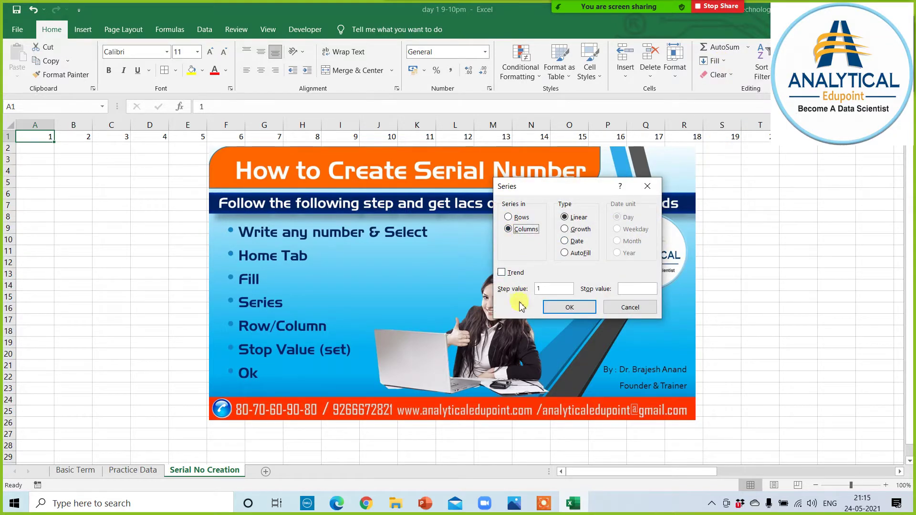
double_click(539, 288)
key("BackSpace")
type("50000")
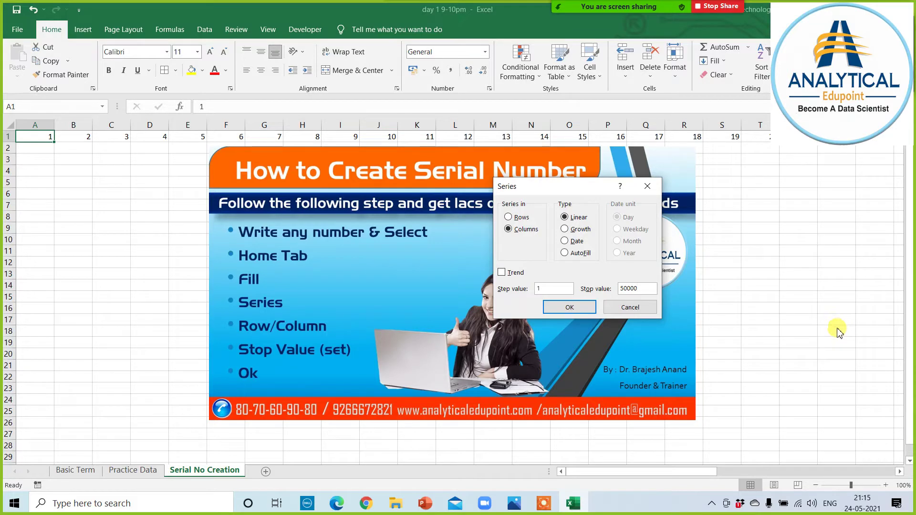
left_click(570, 307)
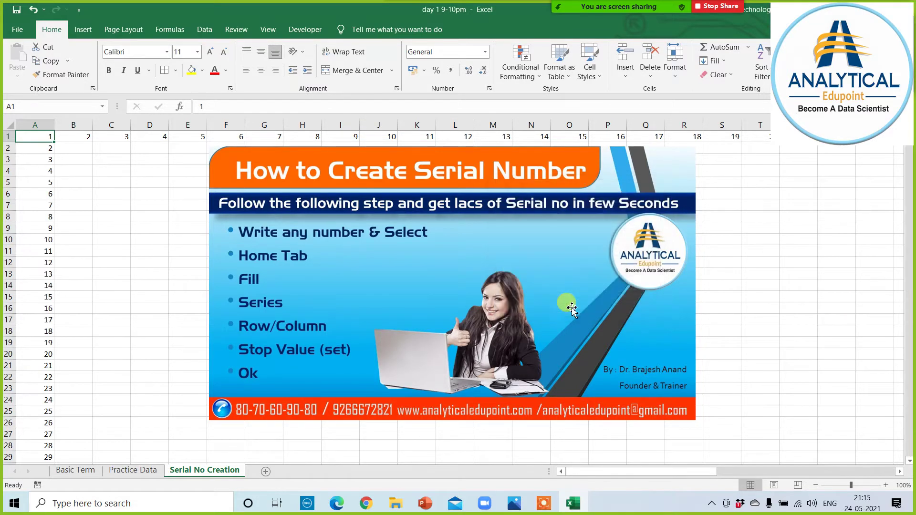
key("ctrl+Down")
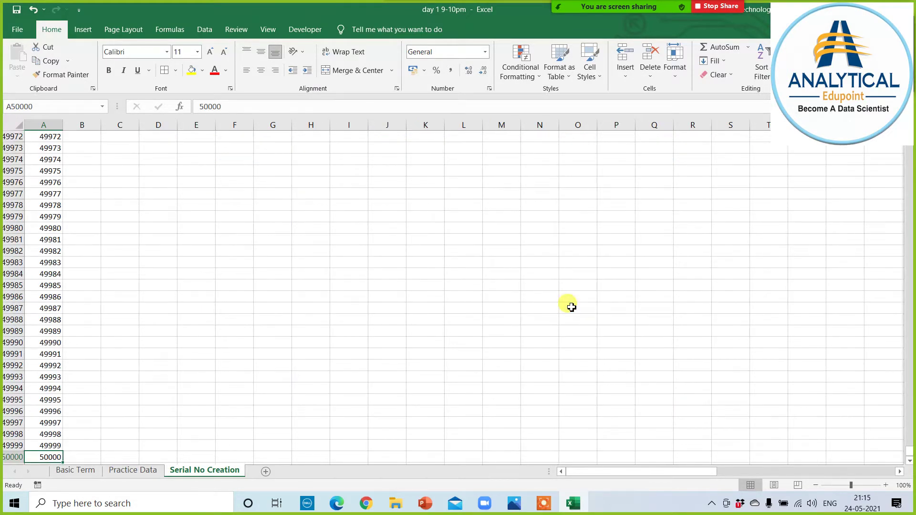
key("ctrl+Up")
key("ctrl+Down")
key("ctrl+Up")
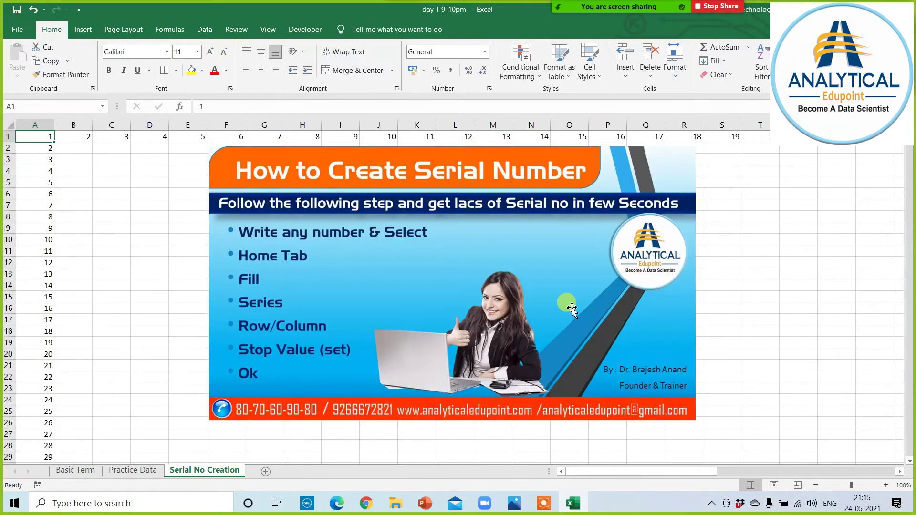
On the Practice Data sheet, set the starting number in A2 to 1000.
left_click(134, 473)
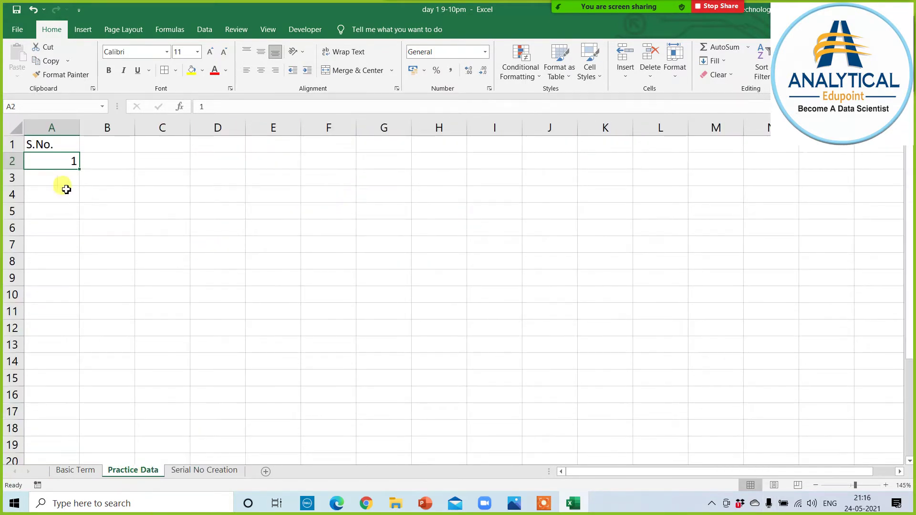
left_click(51, 127)
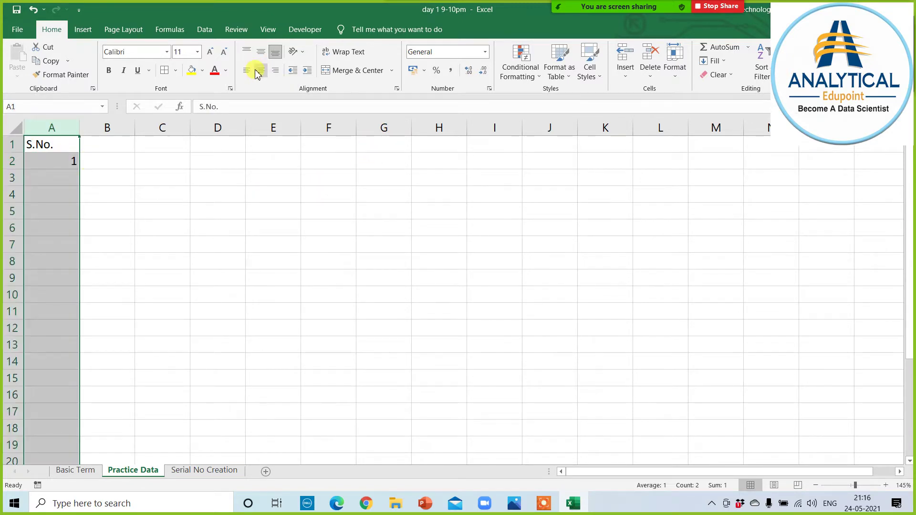
left_click(204, 471)
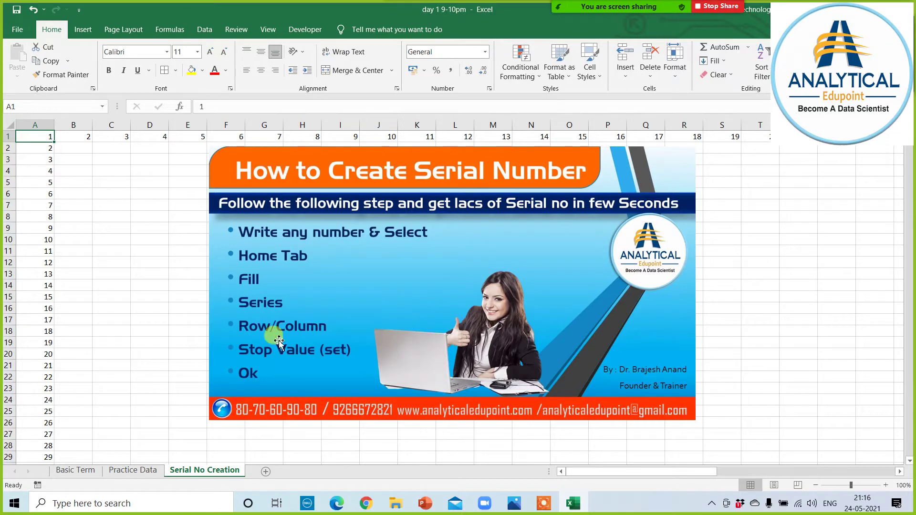
left_click(124, 471)
left_click(54, 165)
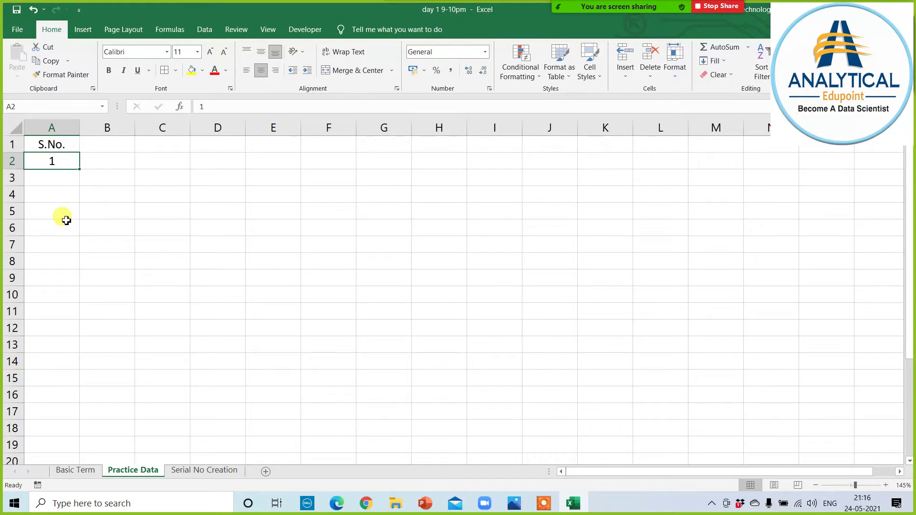
type("1")
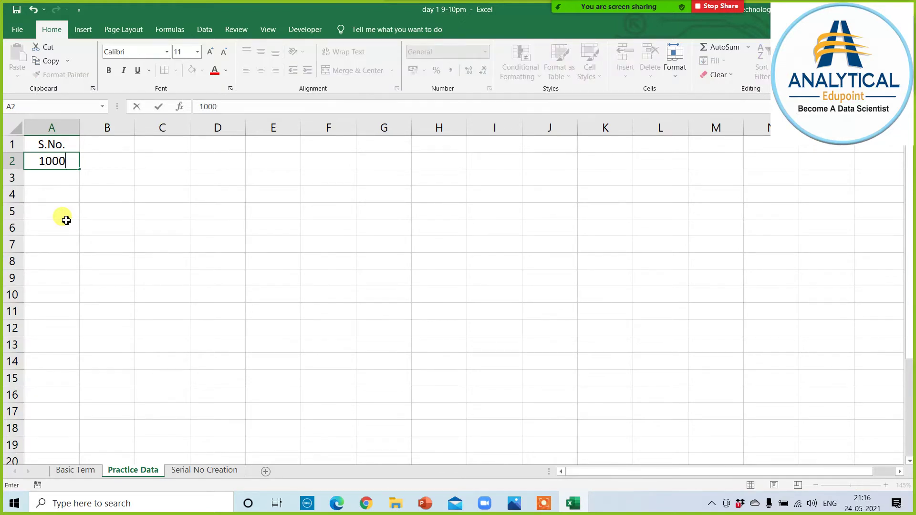
key("Return")
key("Up")
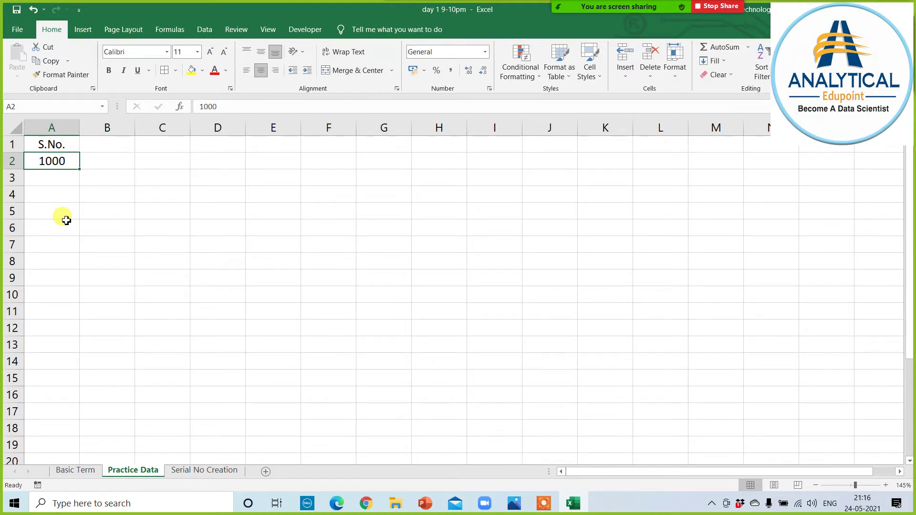
Fill a column series from 1000 to stop value 5000 and check its end.
left_click(720, 64)
left_click(728, 150)
type("5000")
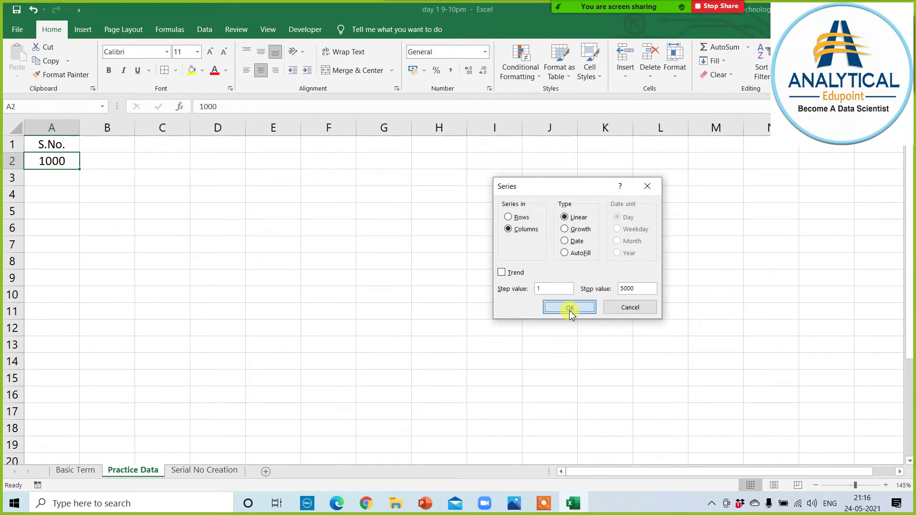
left_click(570, 309)
key("ctrl+Down")
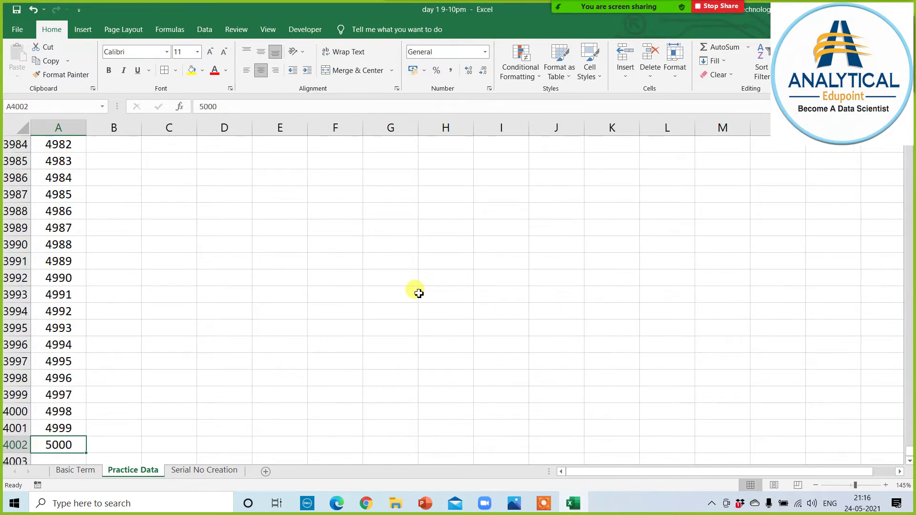
key("ctrl+Up")
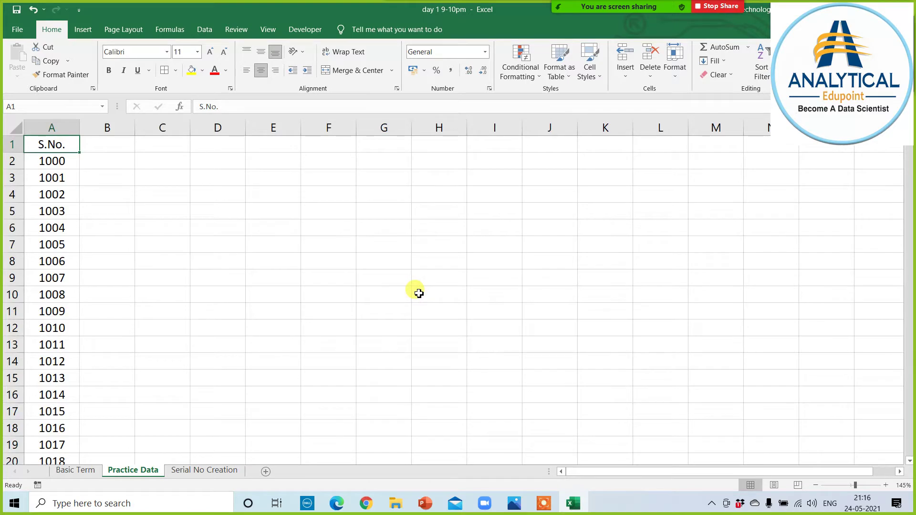
key("Right")
Enter the heading 'Sales Person' in B1 and widen column B to fit.
type("Sa")
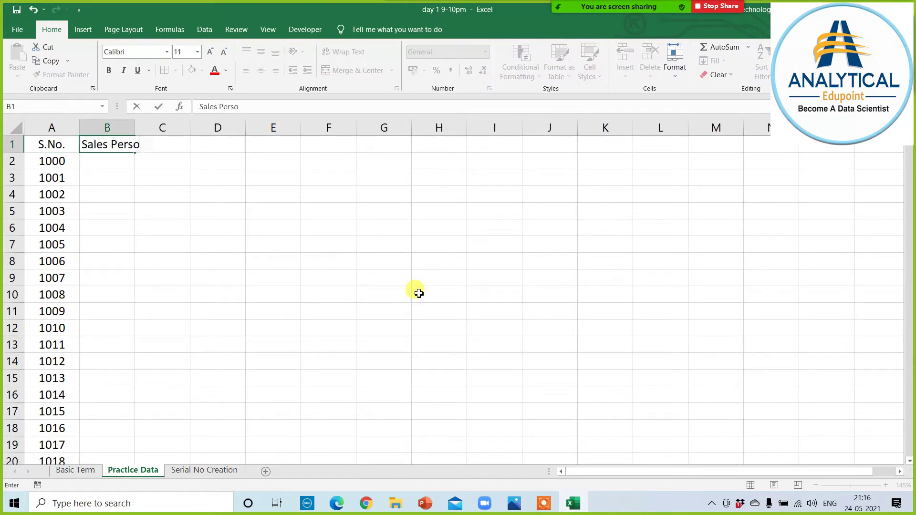
key("Return")
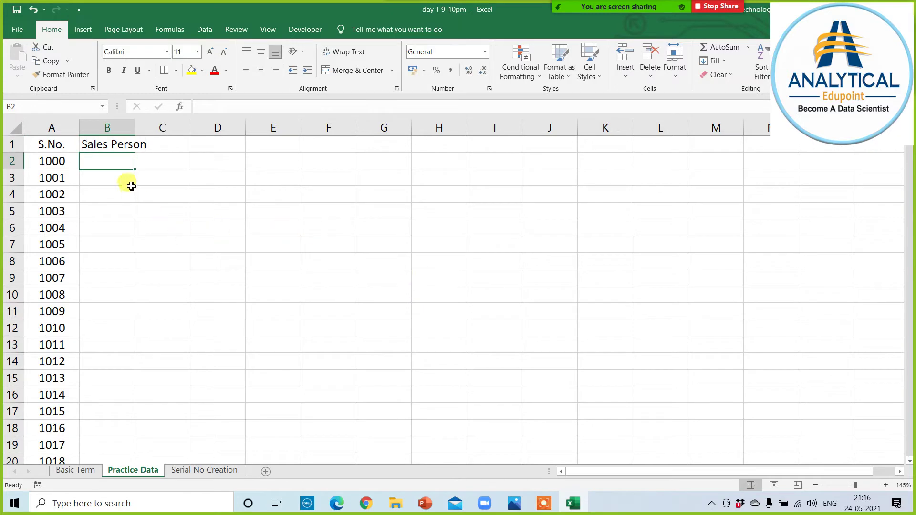
left_click_drag(134, 130, 157, 133)
Enter a salesperson's name in F5, widen column F and copy it down to F17.
left_click(363, 214)
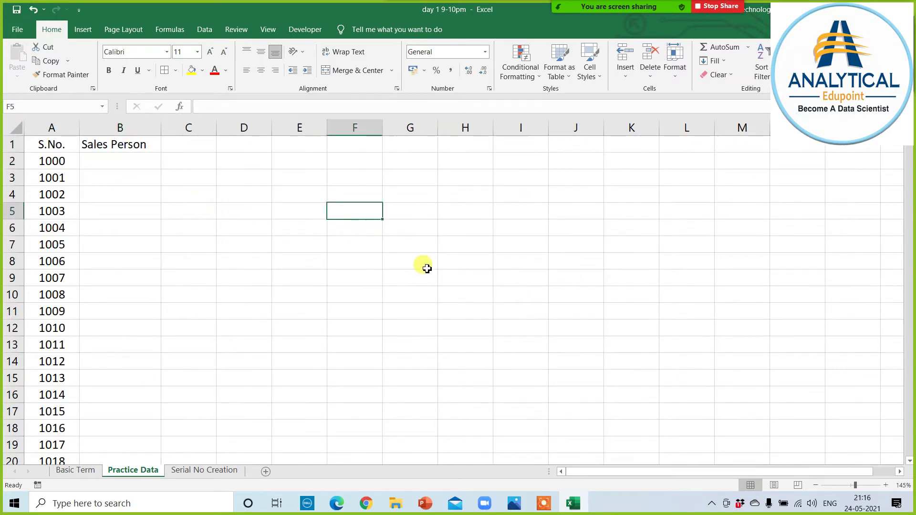
type("satveer yadav")
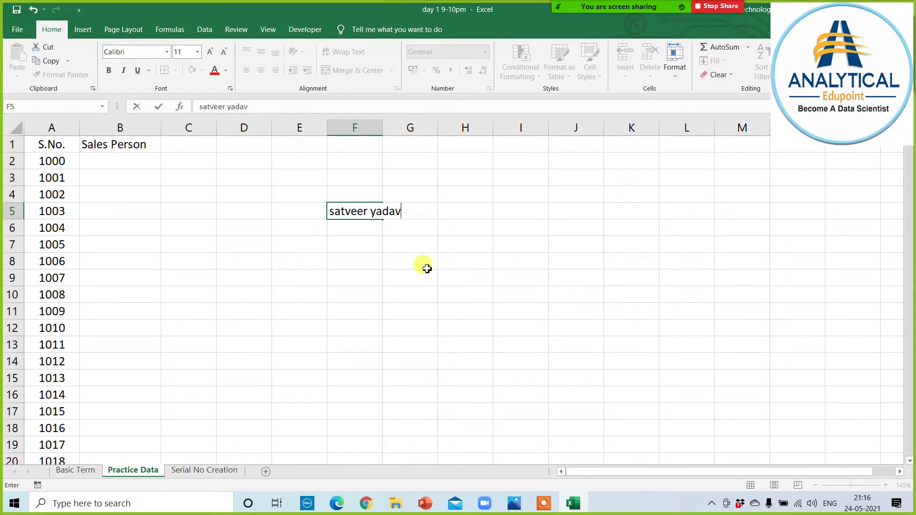
key("Return")
left_click_drag(387, 130, 421, 130)
left_click(383, 210)
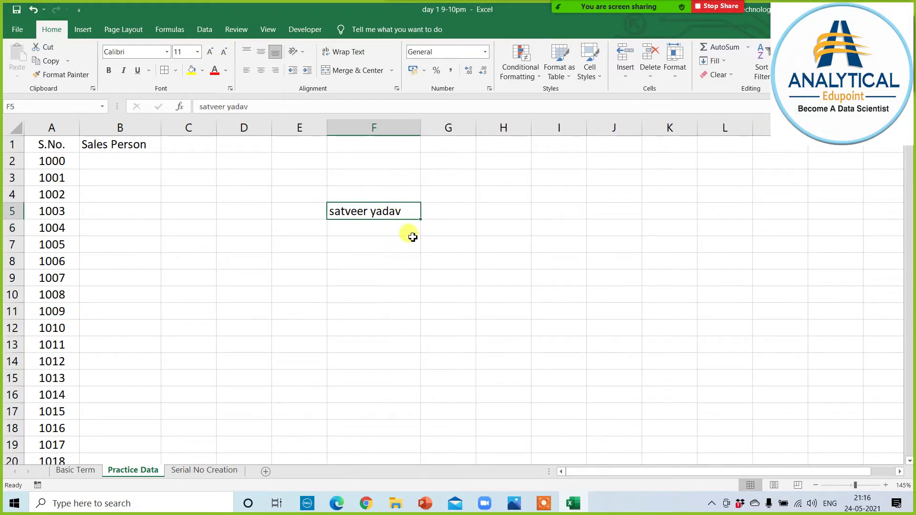
left_click_drag(421, 219, 413, 418)
left_click_drag(373, 218, 375, 411)
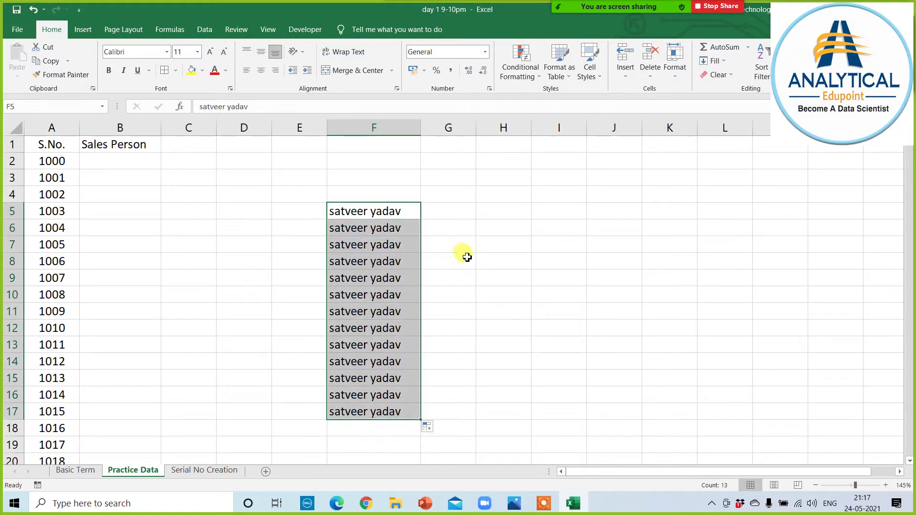
left_click(448, 212)
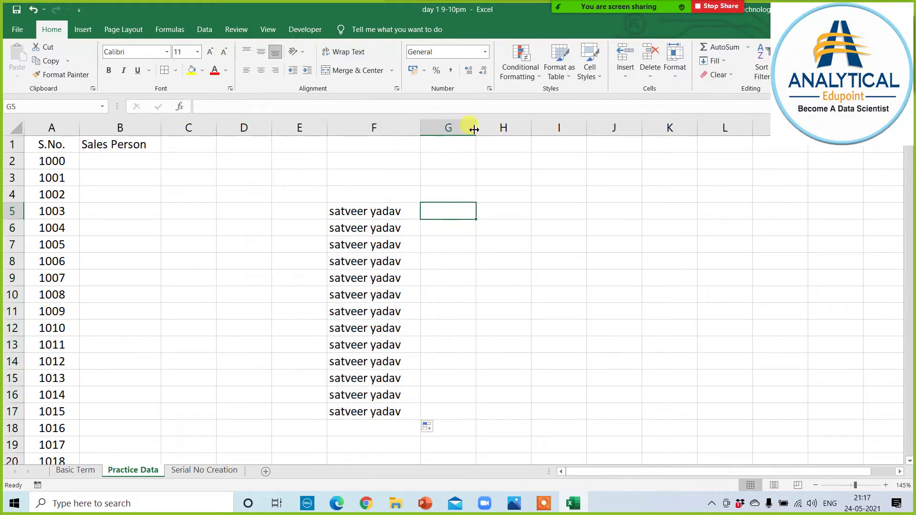
Enter a name in G5 and fill the list down G5:G19, widening column G.
left_click_drag(475, 128, 513, 128)
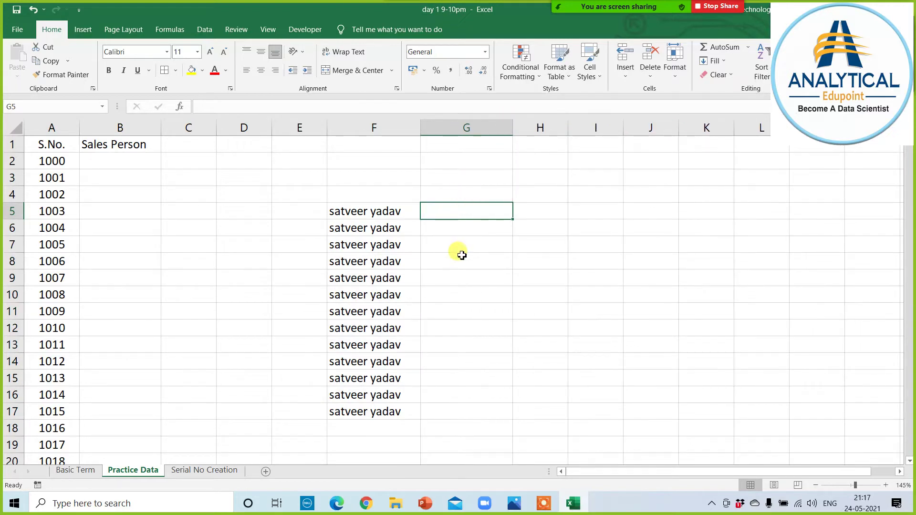
type("Dr Brajesh Anand")
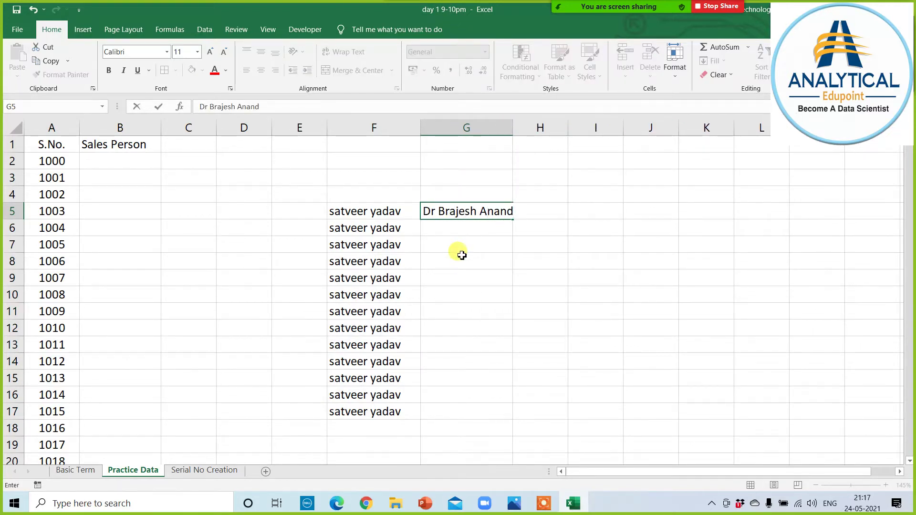
key("Return")
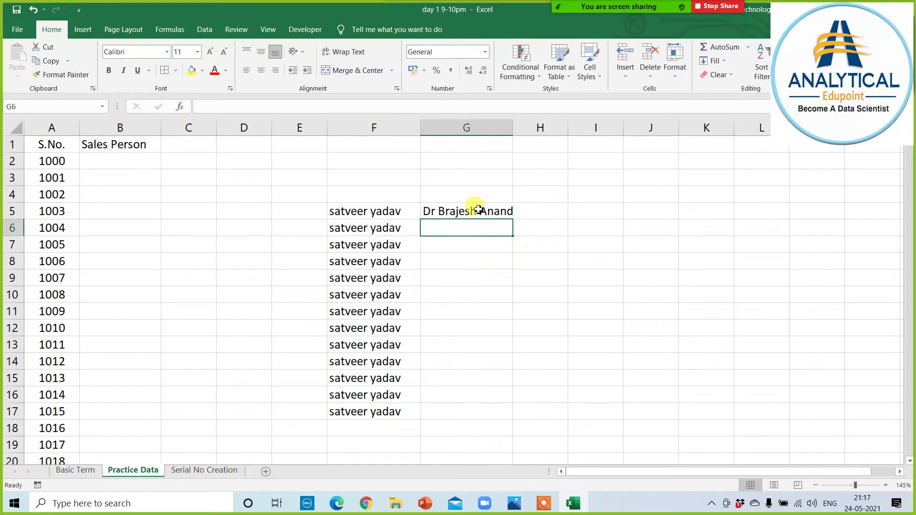
left_click(475, 210)
left_click_drag(515, 221, 499, 451)
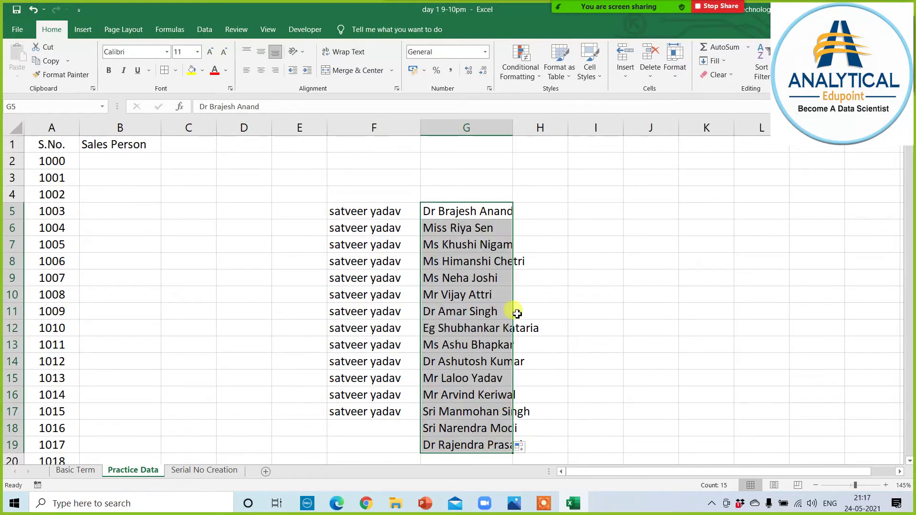
left_click_drag(513, 125, 551, 121)
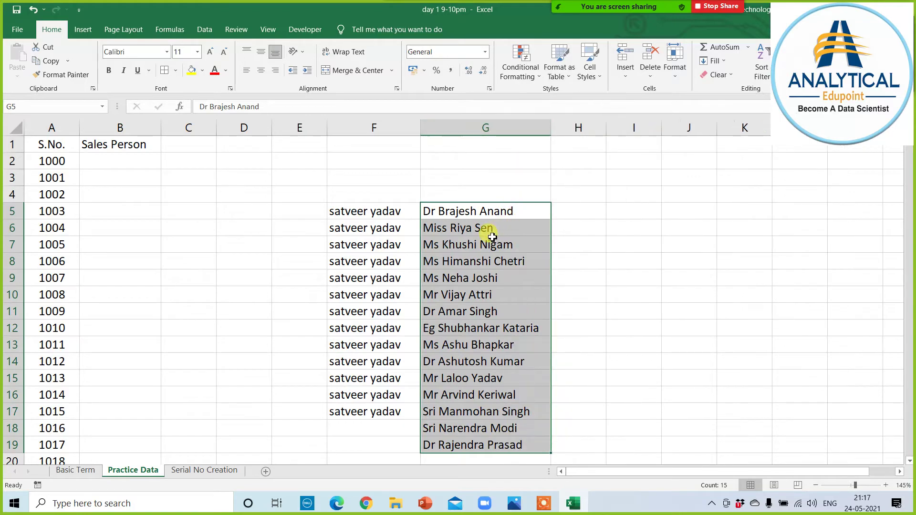
left_click(477, 212)
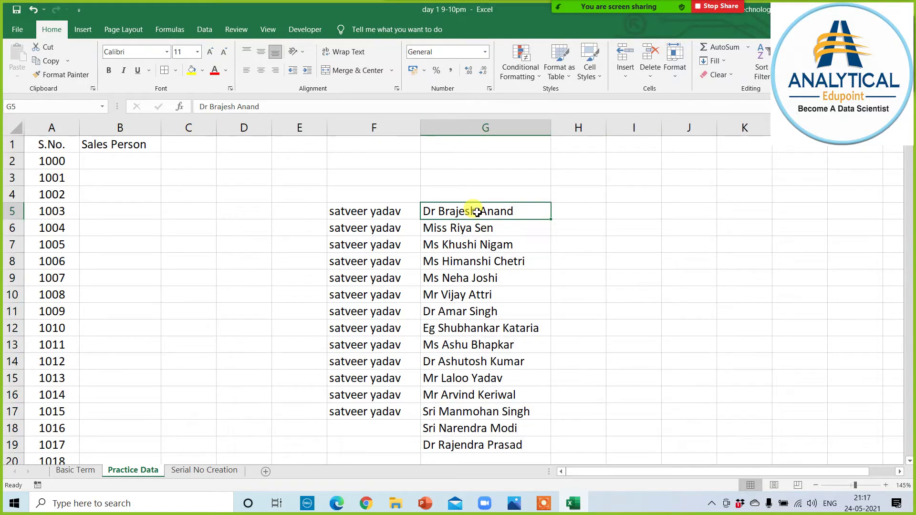
Review the filled names near the end of column G's list.
left_click(471, 431)
left_click(466, 413)
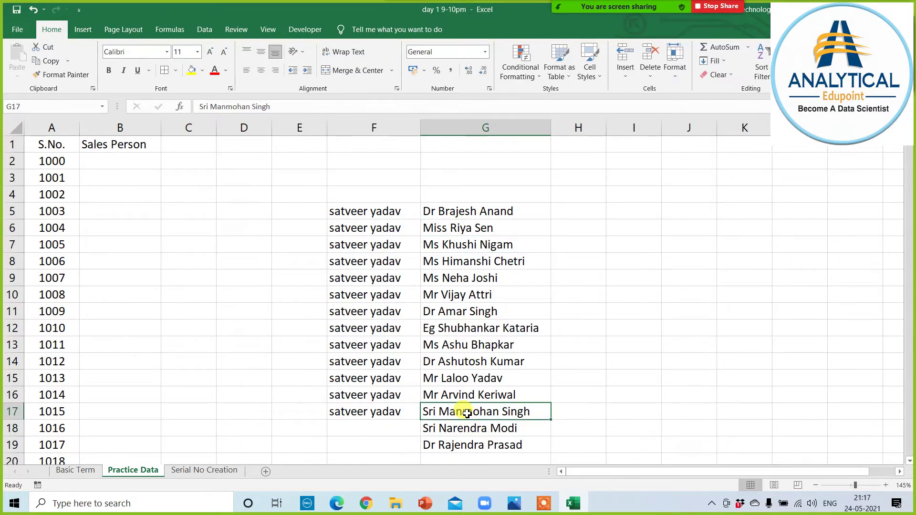
left_click(462, 395)
left_click(463, 379)
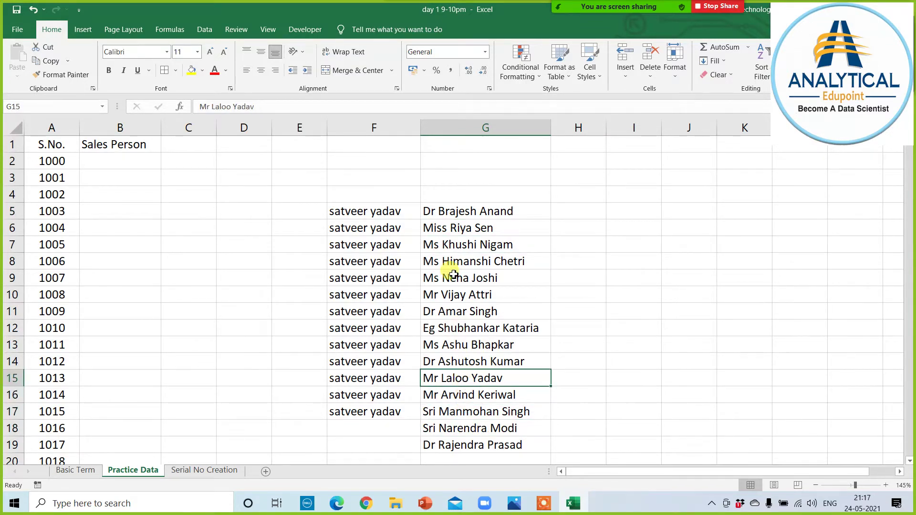
left_click_drag(474, 211, 472, 449)
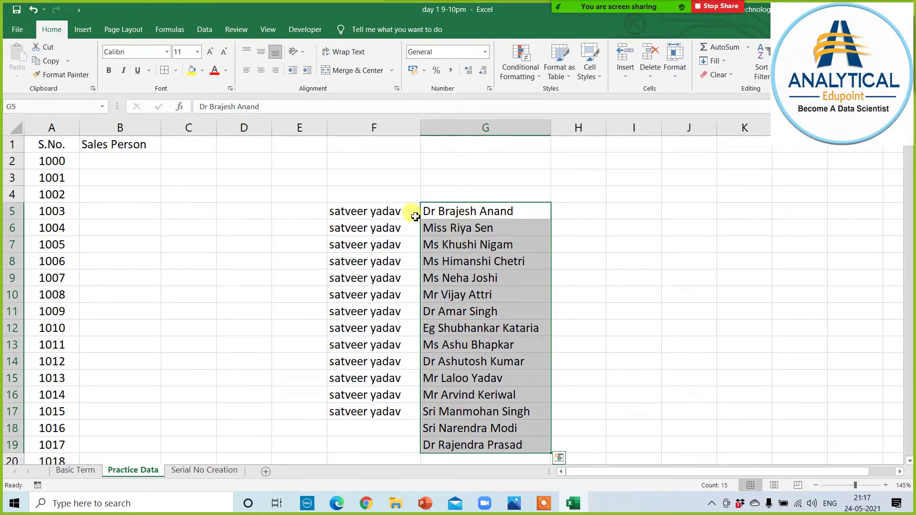
Select the names in F5:G19 and delete them.
mouse_move(368, 211)
left_mouse_down()
mouse_move(375, 288)
mouse_move(355, 414)
left_mouse_up()
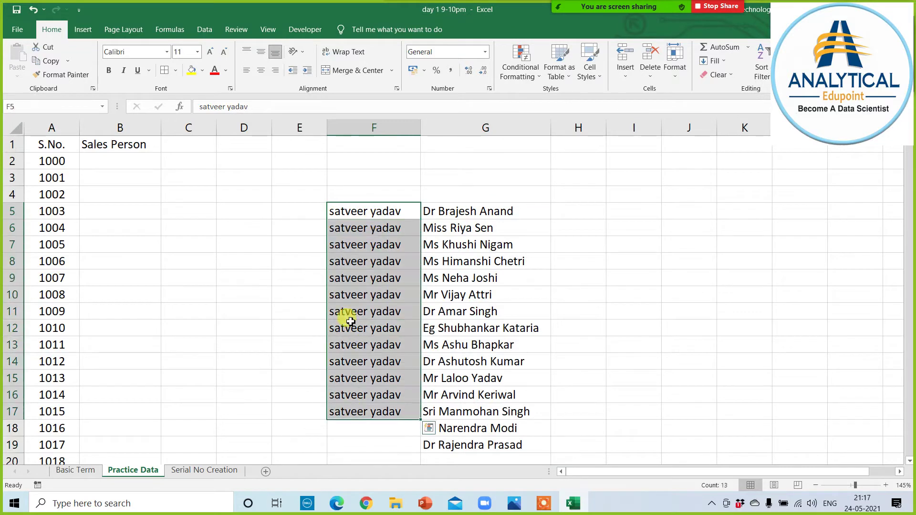
left_click(343, 210)
left_click_drag(357, 228, 348, 411)
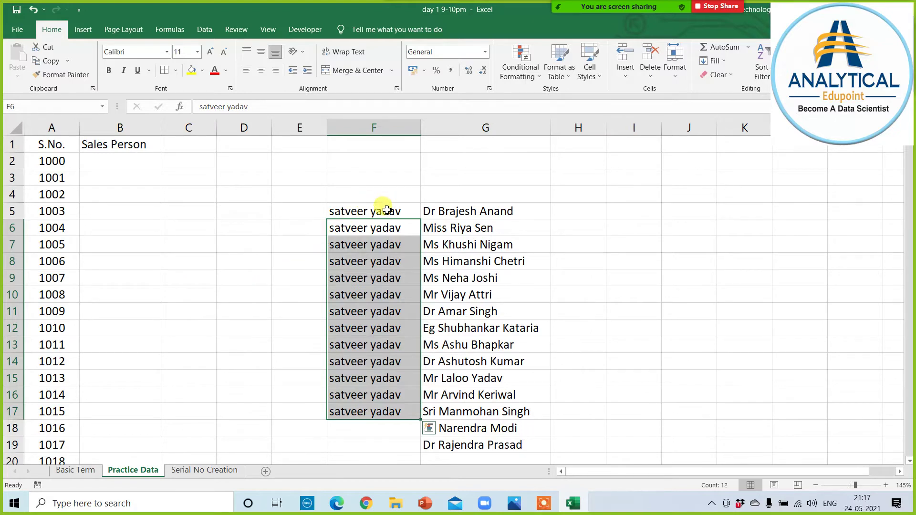
left_click_drag(369, 206, 365, 403)
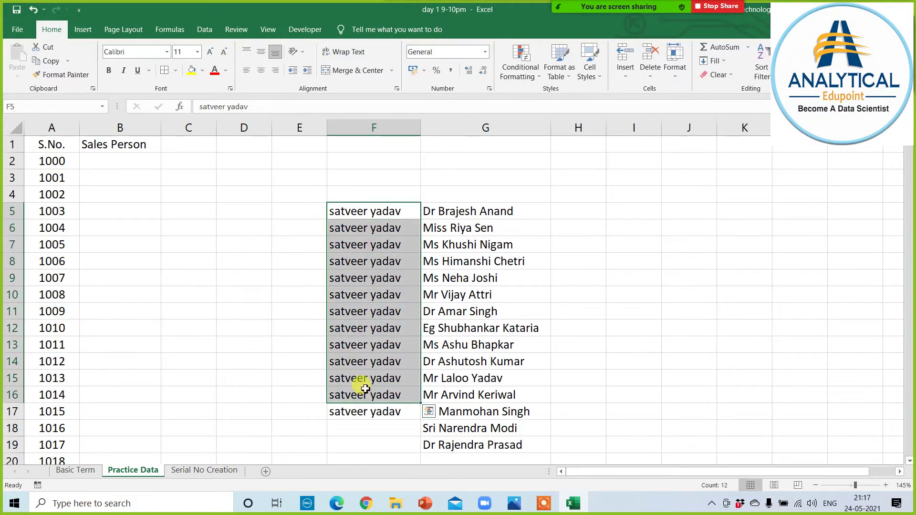
left_click(359, 210)
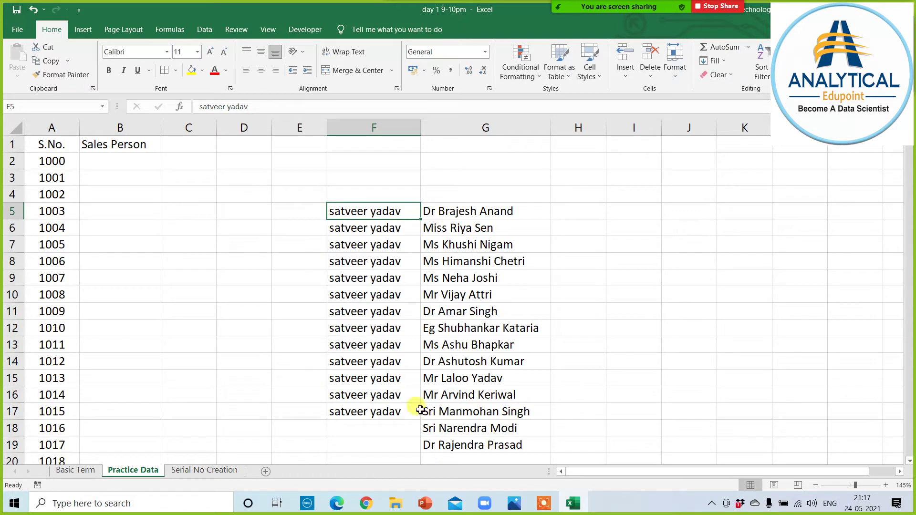
left_click_drag(353, 234, 369, 419)
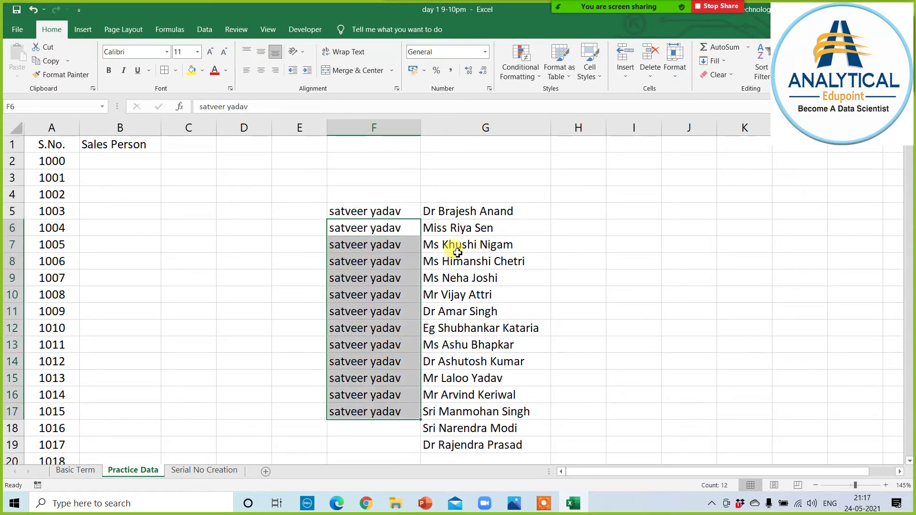
left_click(459, 224)
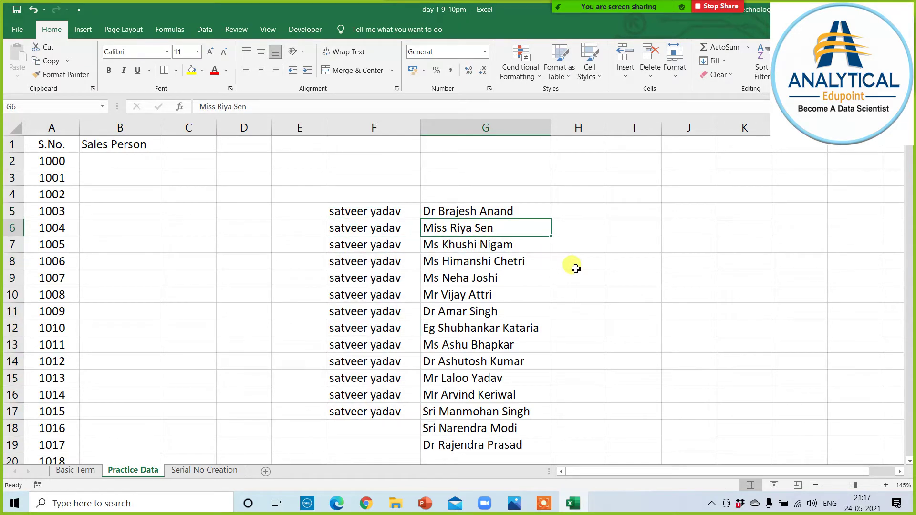
left_click_drag(485, 211, 486, 451)
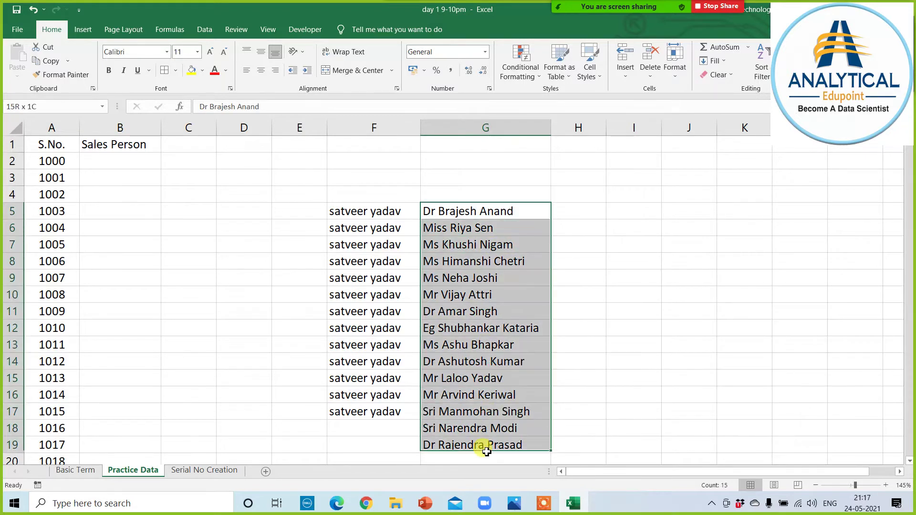
left_click_drag(359, 208, 525, 446)
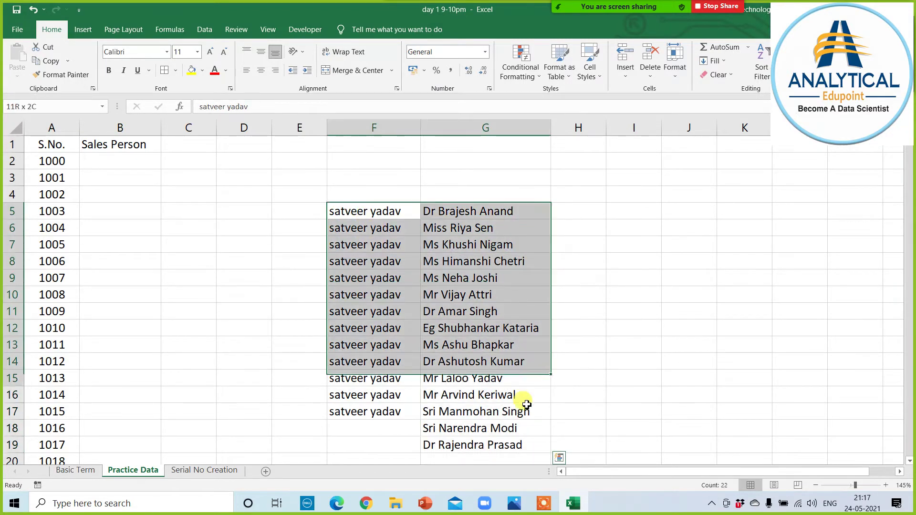
key("Delete")
Add a new worksheet and start renaming its tab to 'Custom List Creation'.
left_click(387, 331)
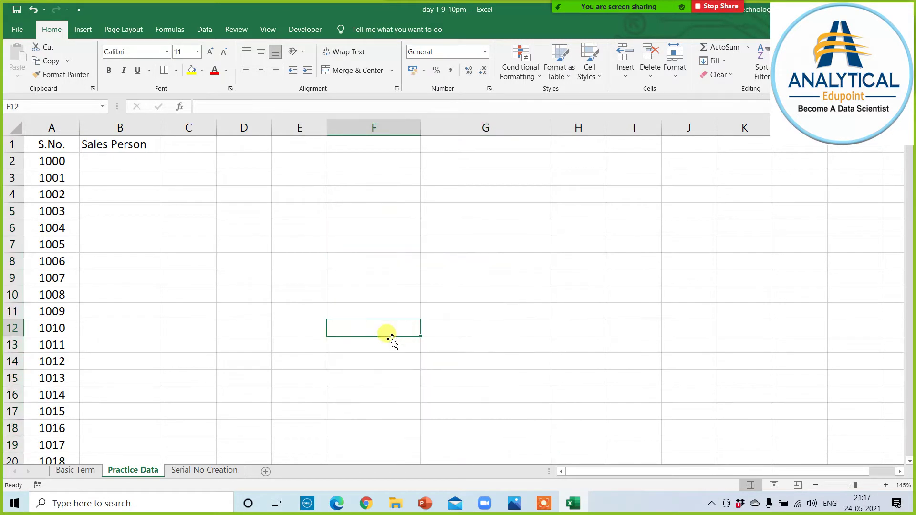
left_click(238, 470)
left_click(266, 472)
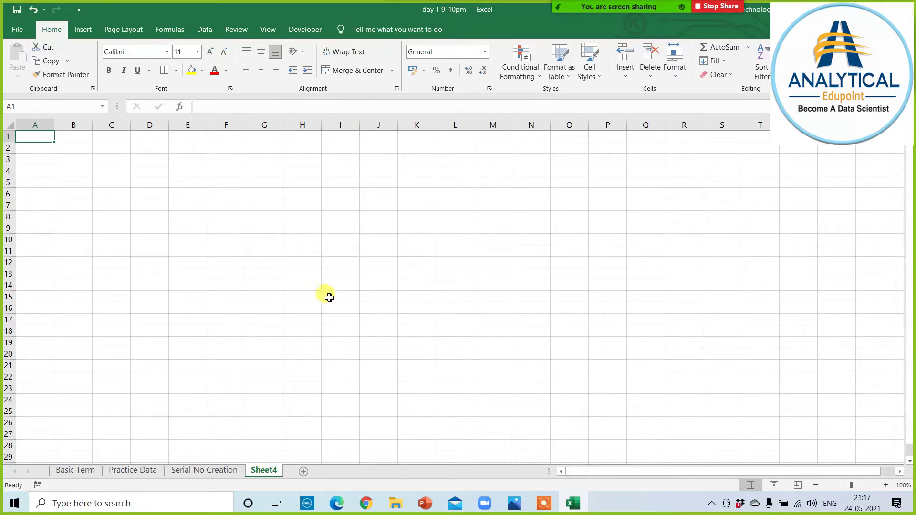
left_click(103, 147)
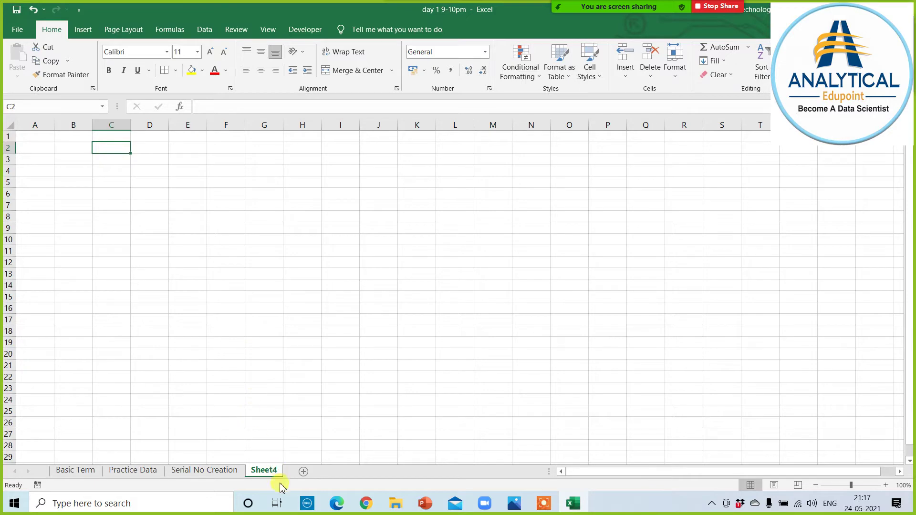
double_click(264, 471)
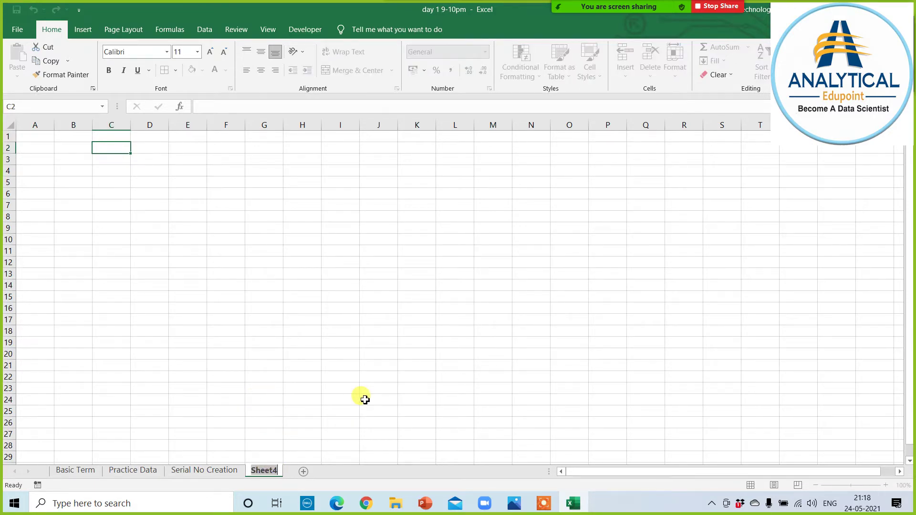
type("Custom List Crea")
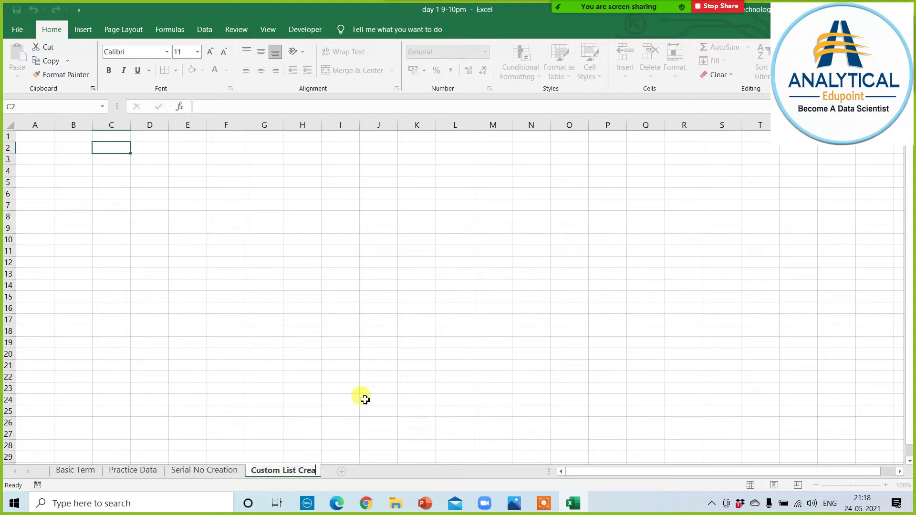
Finish renaming the new sheet to 'Custom List Creation'.
type("tion")
left_click(287, 331)
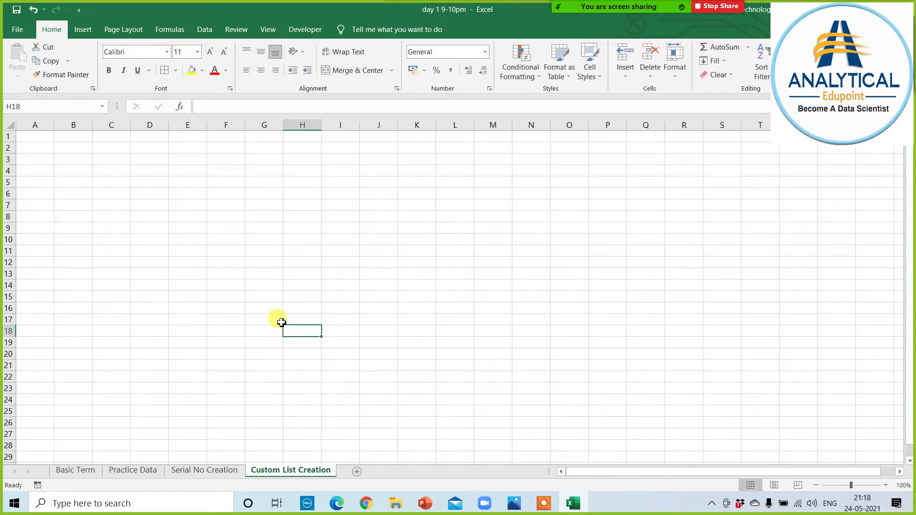
left_click(191, 176)
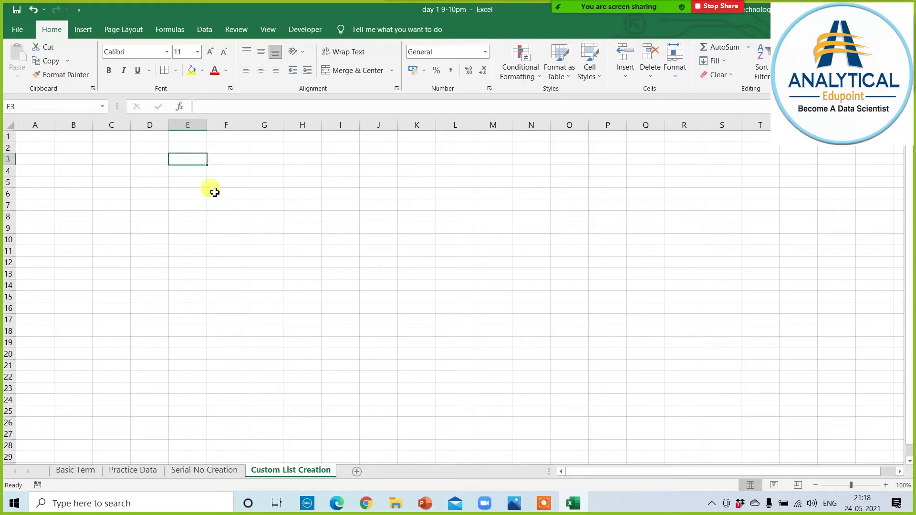
Insert the '3 How to Create Custom List' picture from this device near cell F4.
left_click(221, 169)
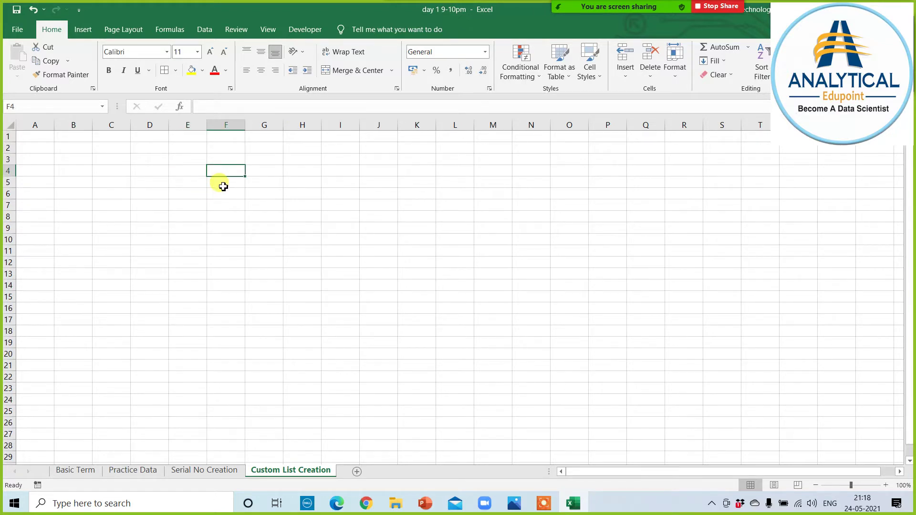
left_click(85, 31)
left_click(138, 62)
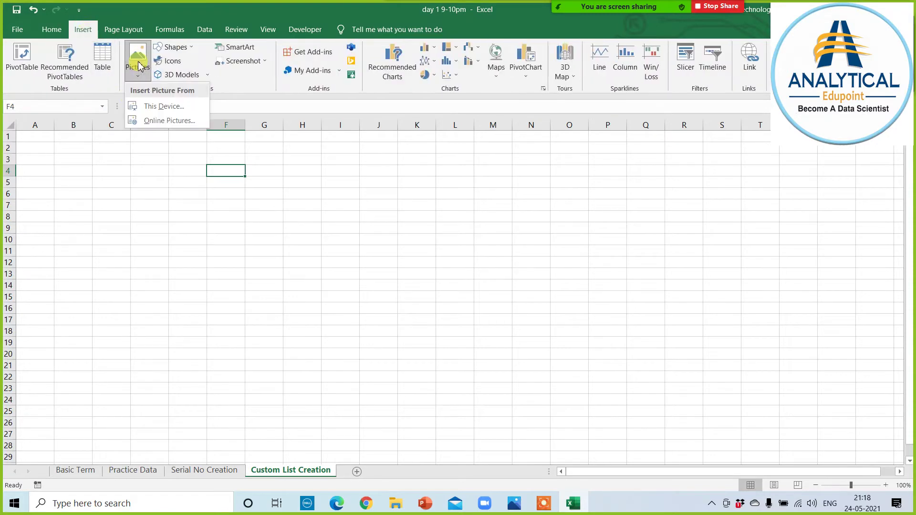
left_click(164, 107)
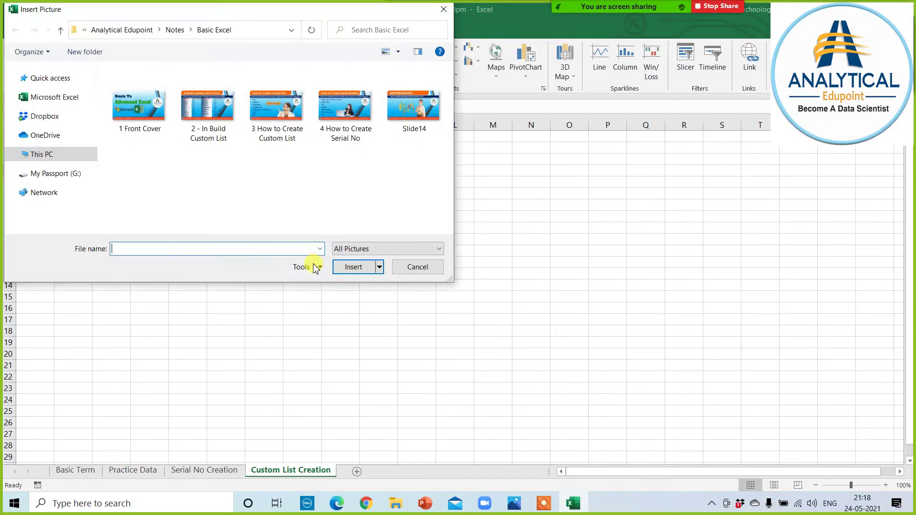
left_click(282, 121)
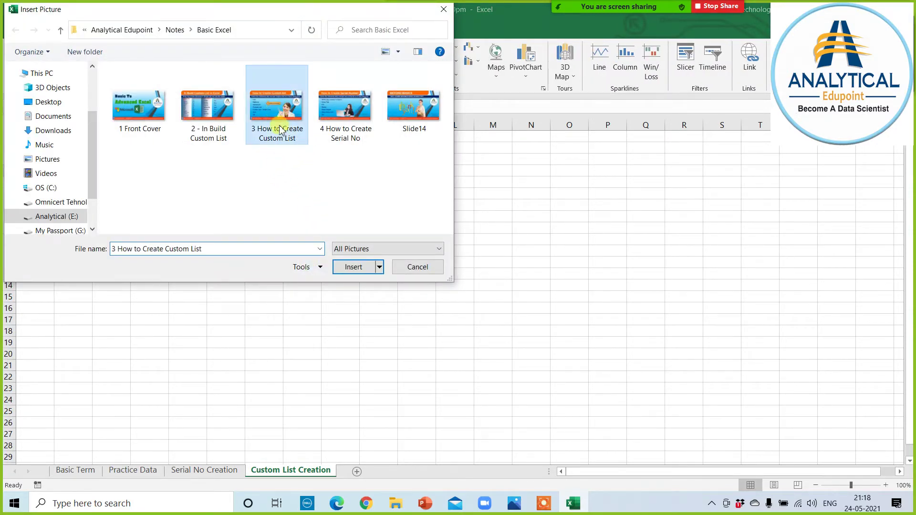
left_click(356, 268)
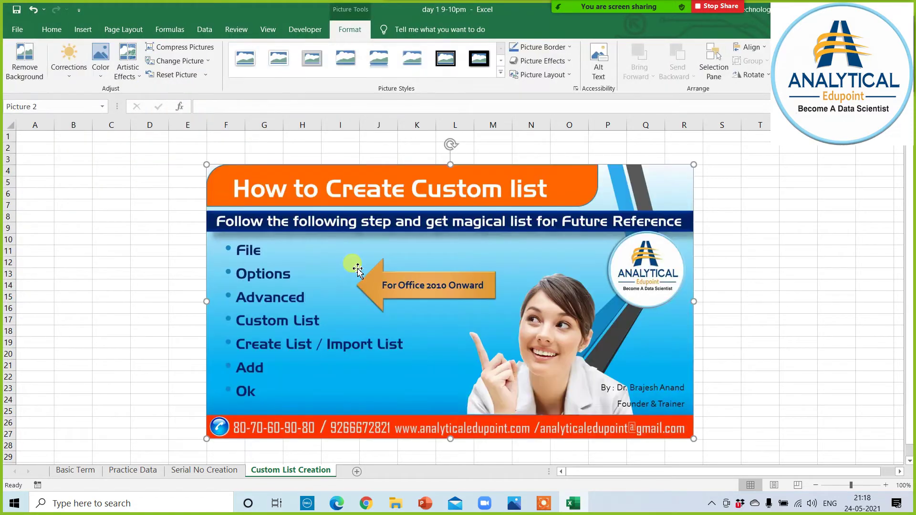
left_click(119, 239)
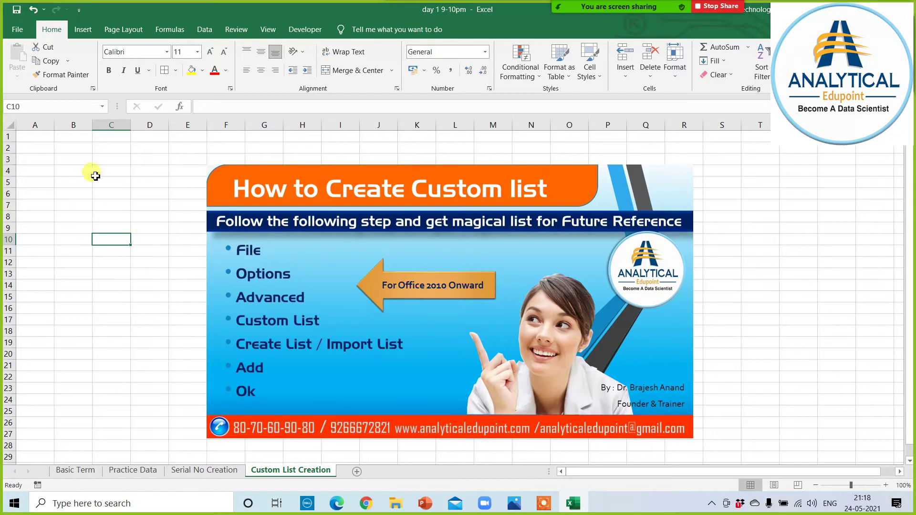
left_click(17, 30)
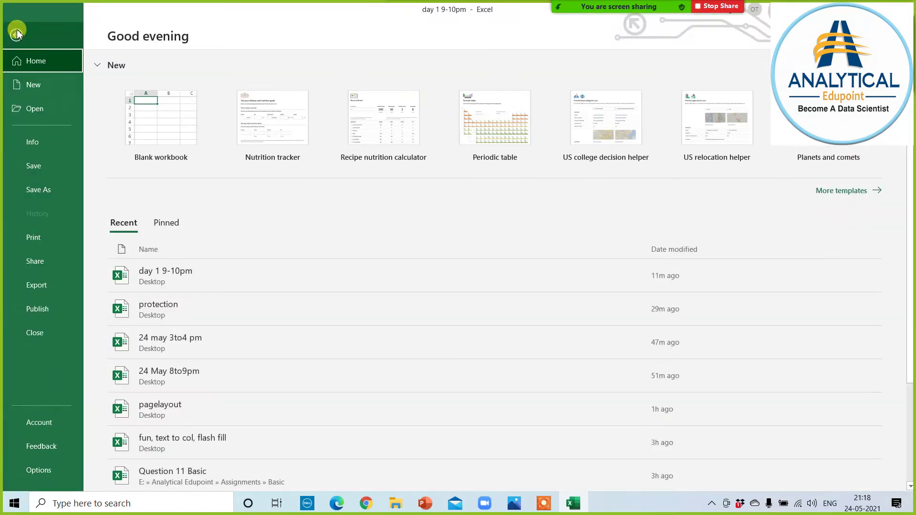
Open Edit Custom Lists from the General section of Excel Options' Advanced page.
left_click(40, 471)
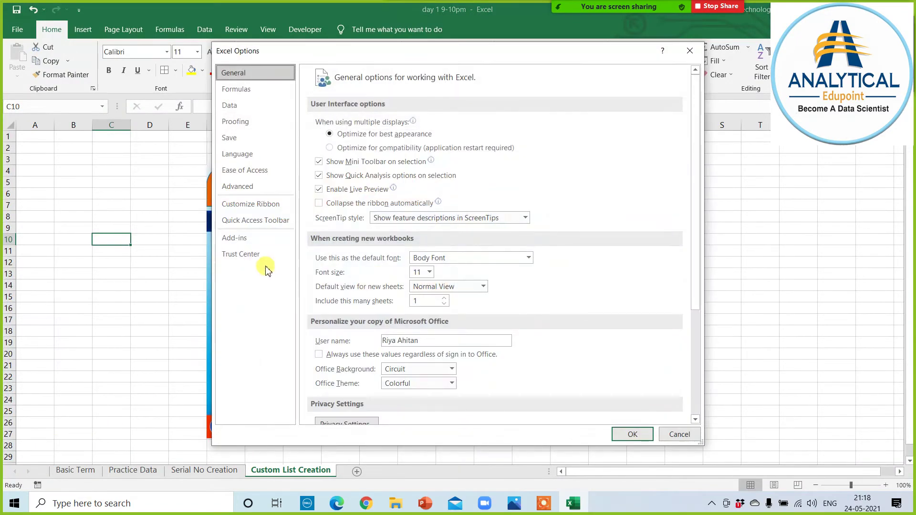
left_click(239, 186)
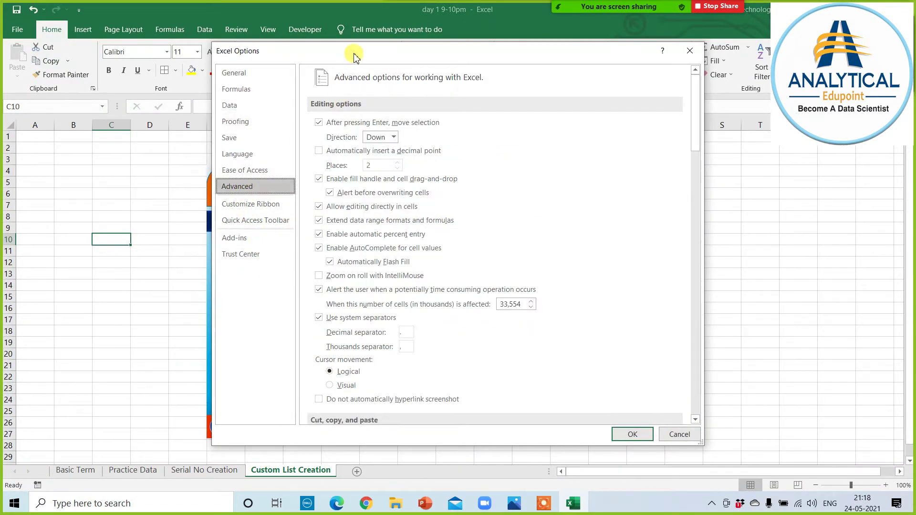
left_click_drag(356, 56, 511, 59)
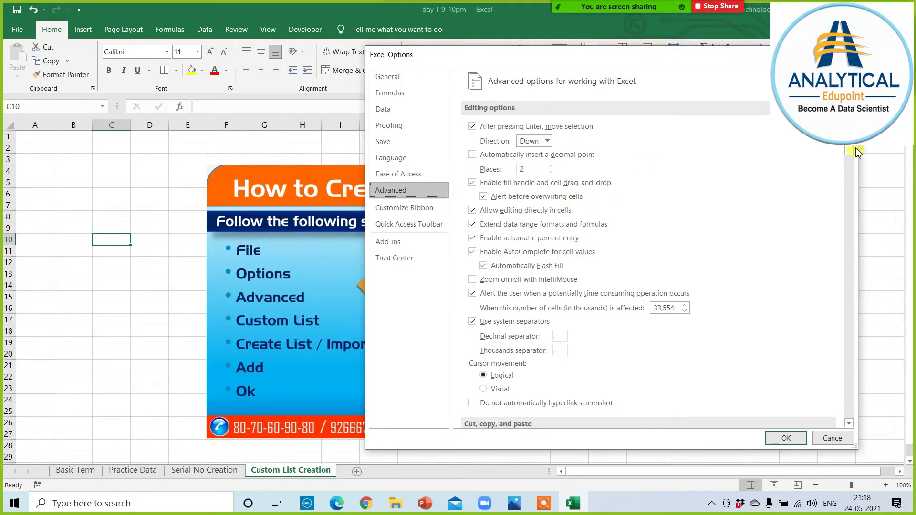
left_click_drag(849, 150, 852, 417)
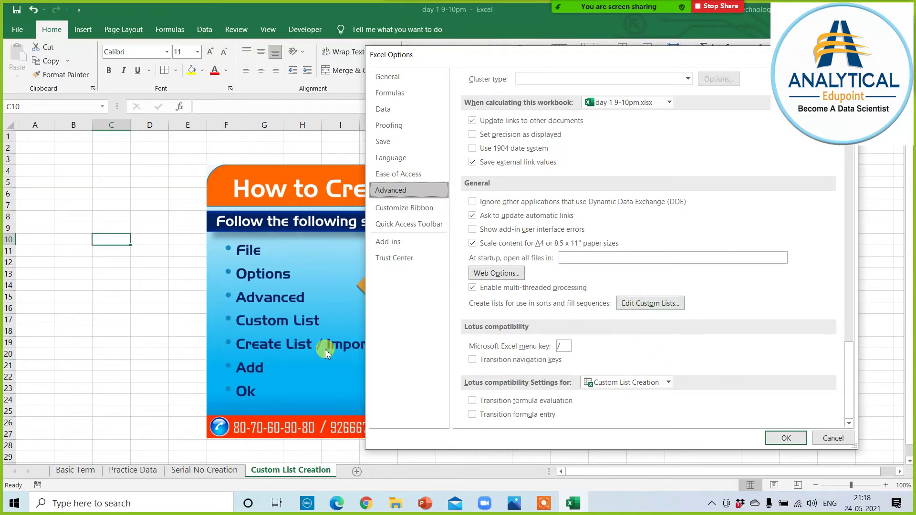
left_click(641, 306)
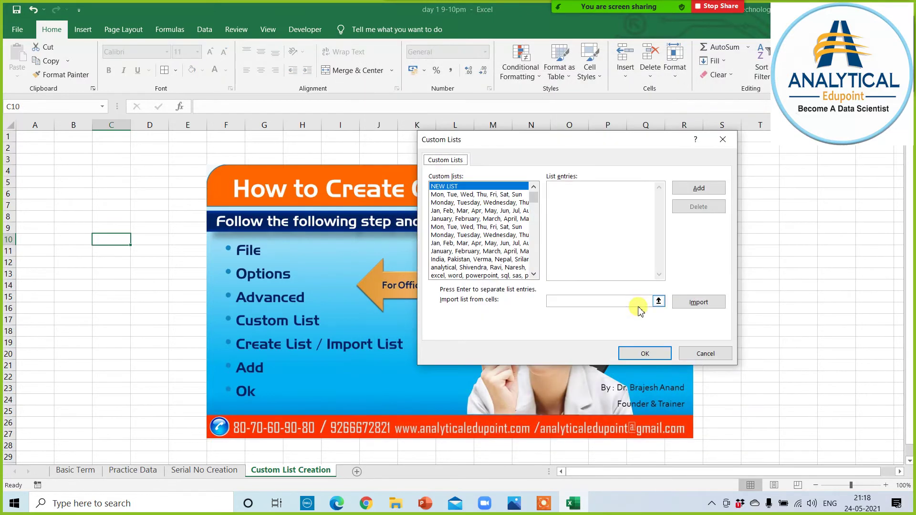
Add eight people's names as a new custom list and confirm the Custom Lists dialog.
left_click(573, 210)
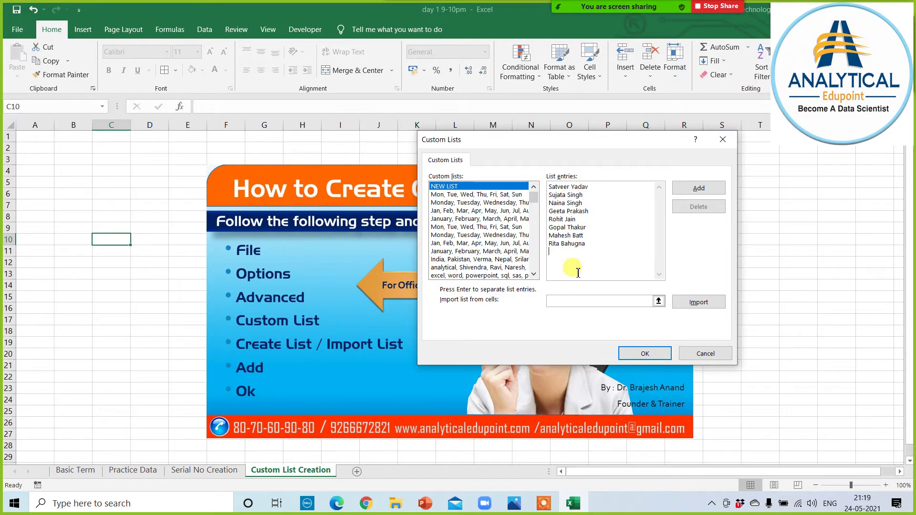
left_click(697, 189)
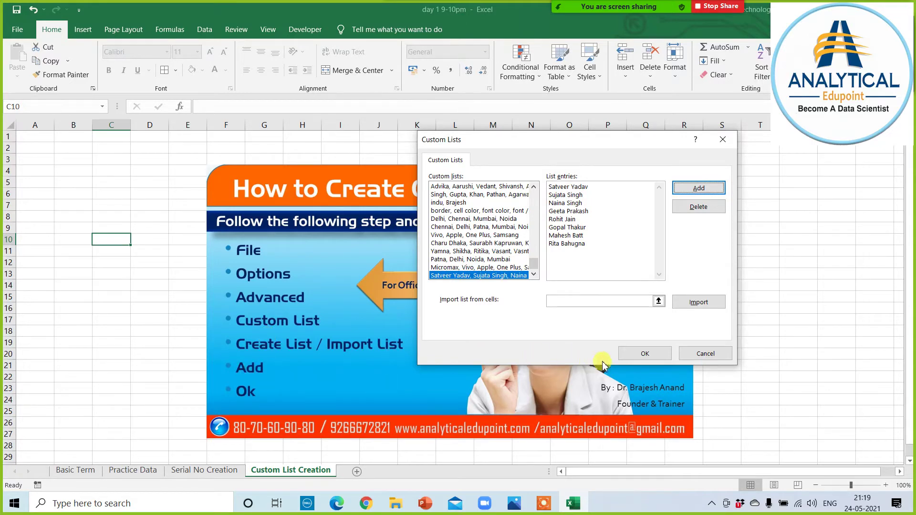
left_click(646, 353)
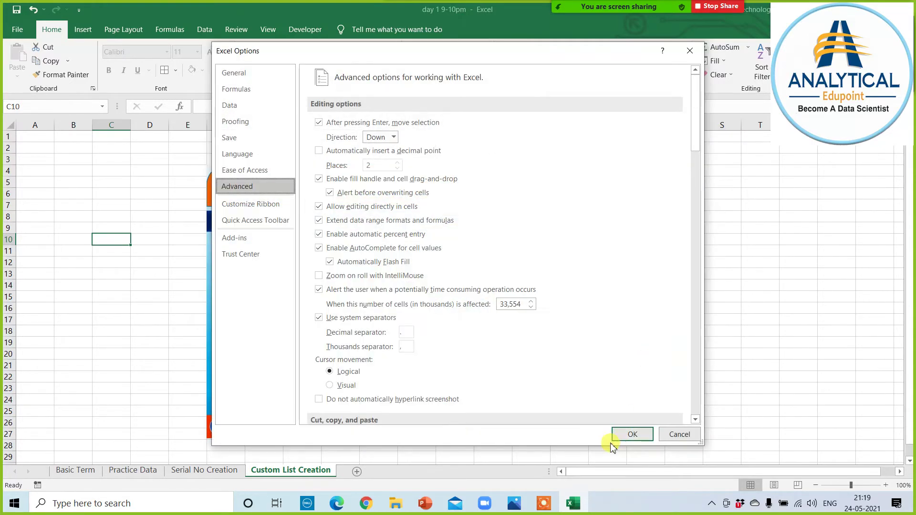
Close Excel Options and go to cell B4 on the Custom List Creation sheet.
left_click(633, 442)
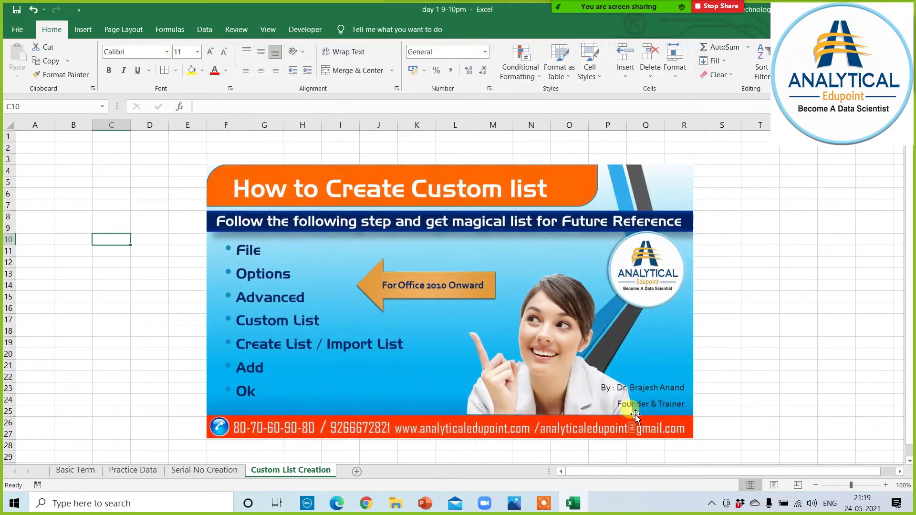
left_click(757, 295)
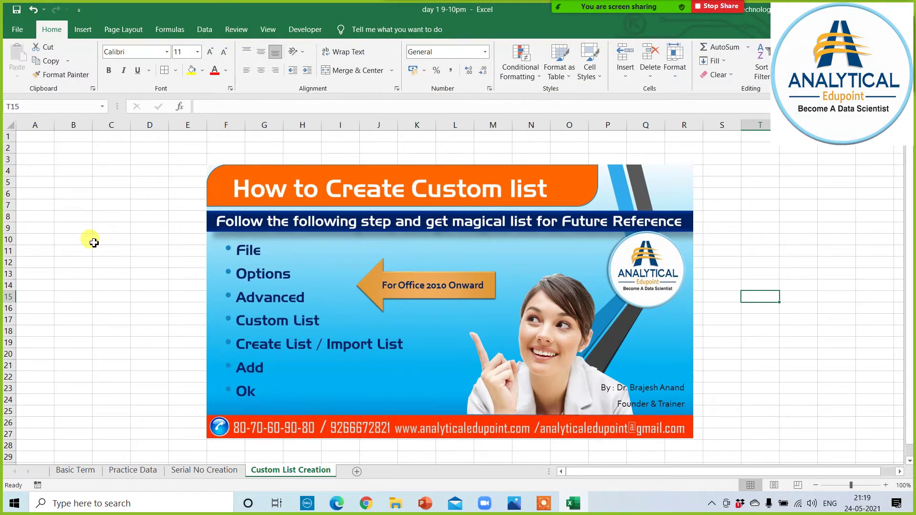
left_click(137, 469)
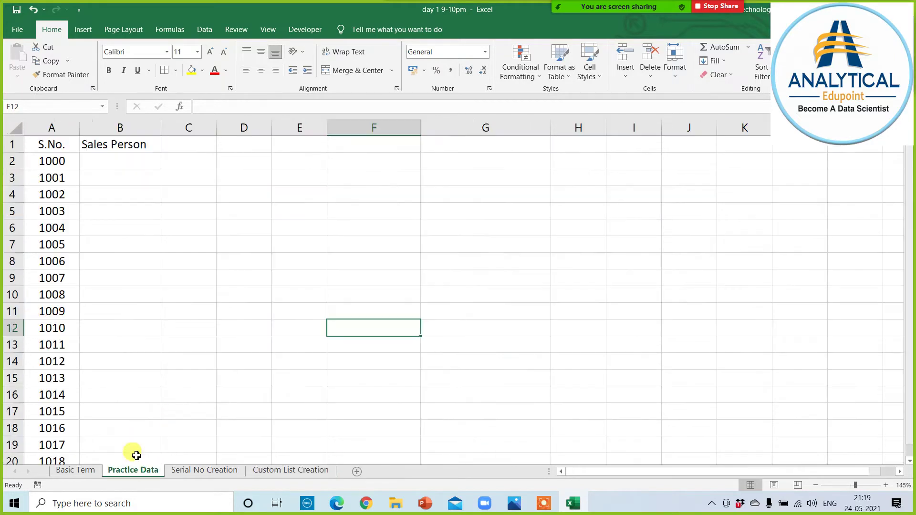
left_click(175, 470)
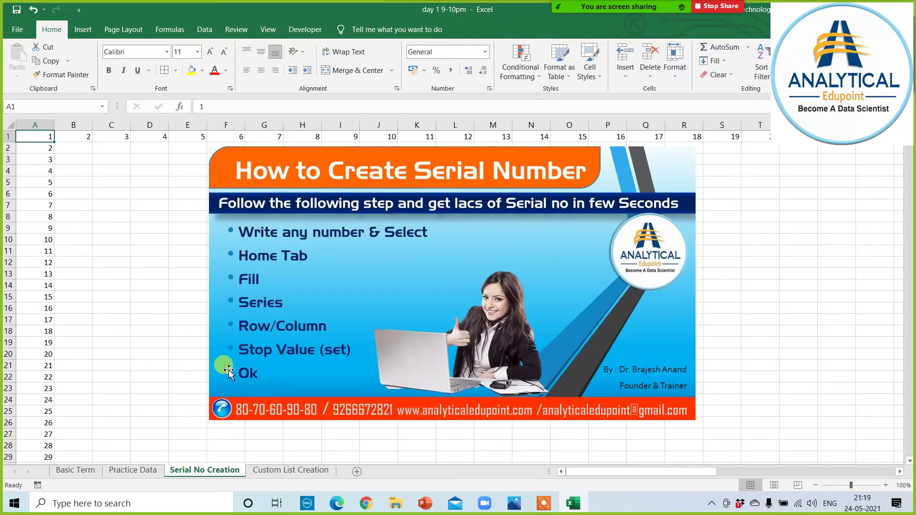
left_click(266, 469)
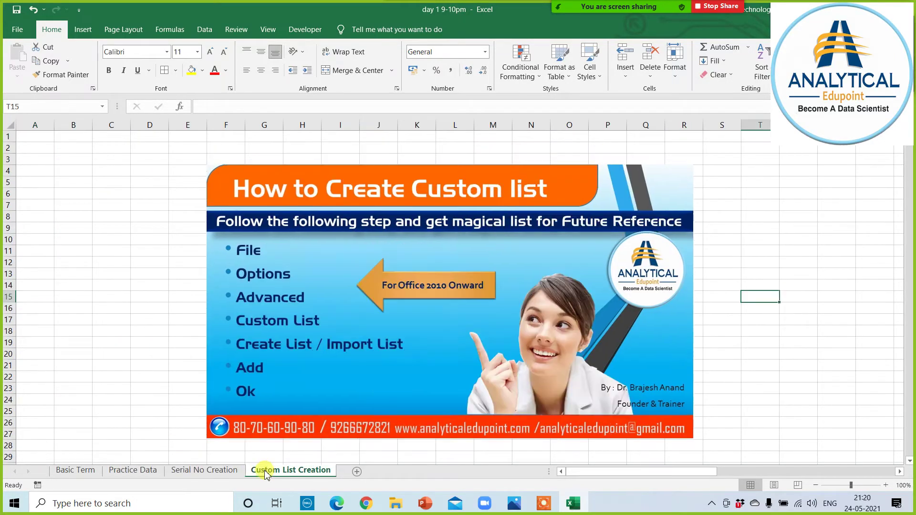
left_click(98, 171)
left_click(74, 171)
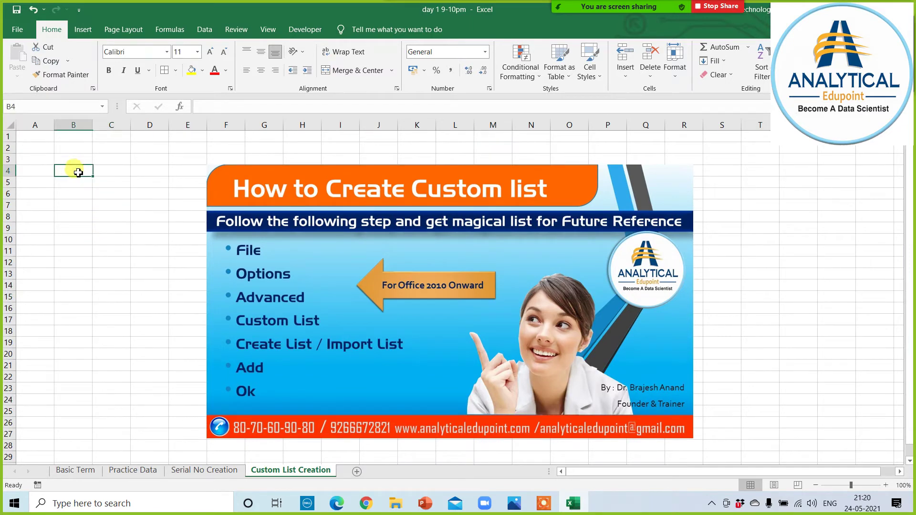
Widen column B, enter the list's first name in B4 and fill it down to B20.
mouse_move(92, 123)
left_mouse_down()
mouse_move(167, 112)
mouse_move(163, 125)
left_mouse_up()
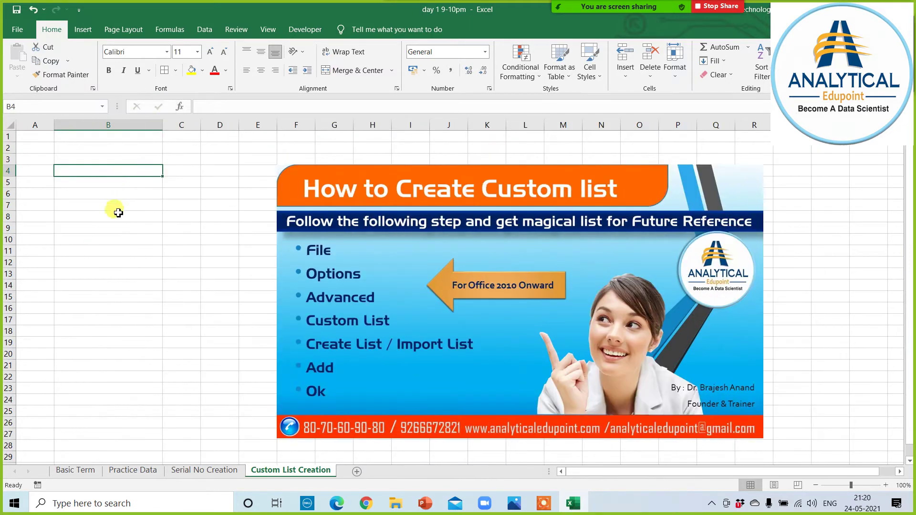
type("St")
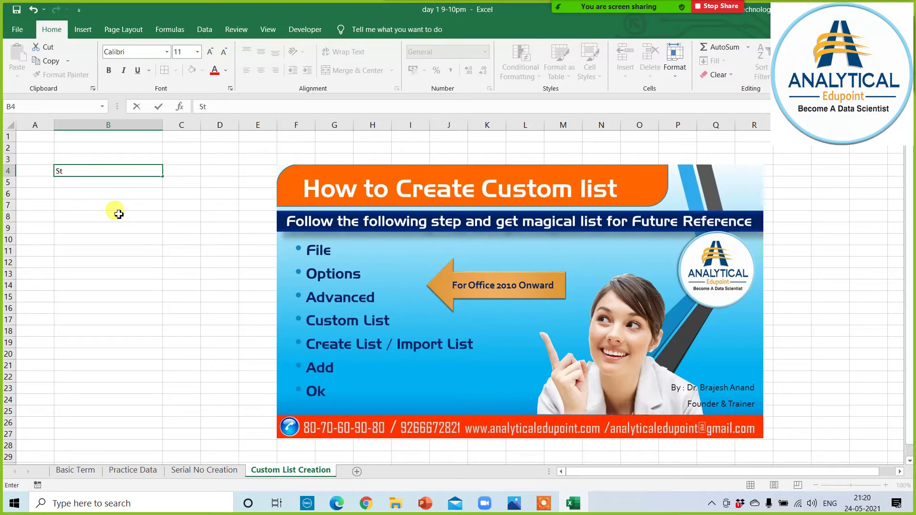
key("BackSpace")
type("atve")
type("er Yada")
type("v")
key("Return")
left_click(137, 172)
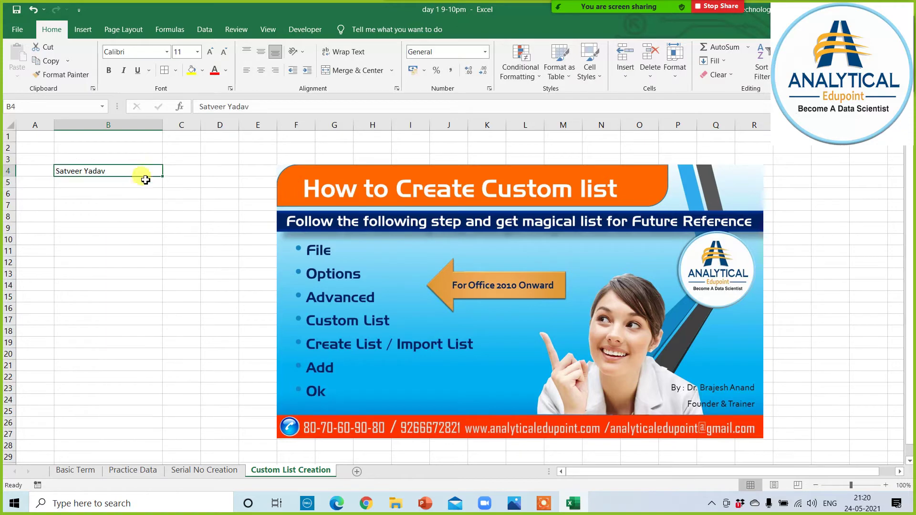
left_click_drag(159, 180, 152, 361)
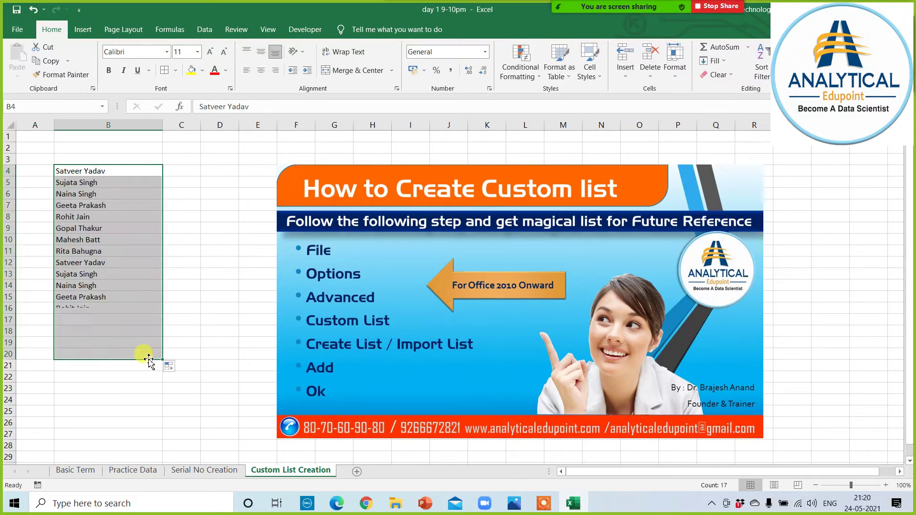
left_click(114, 172)
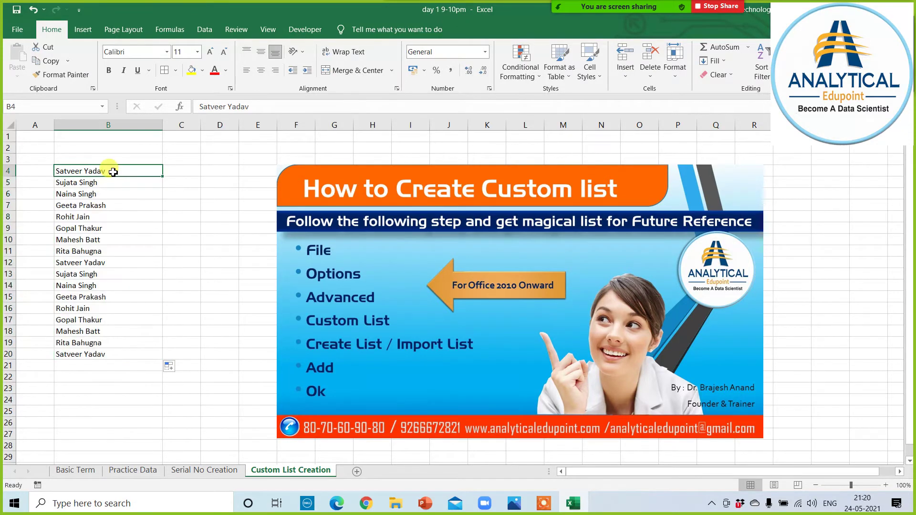
left_click_drag(113, 182, 95, 354)
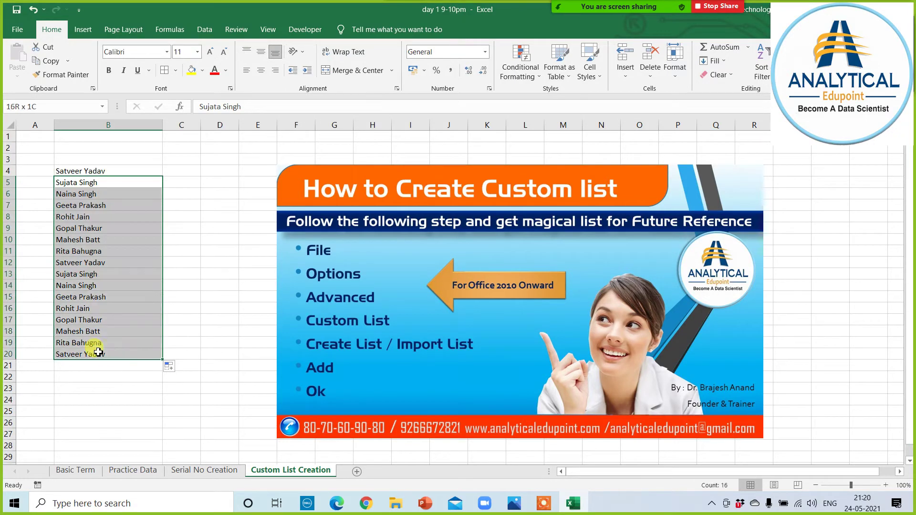
left_click(95, 173)
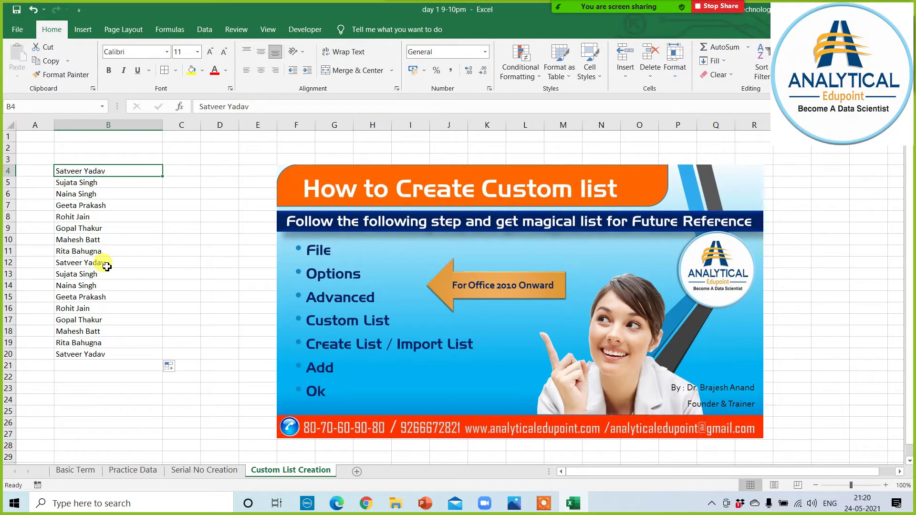
Fill the country list from India into C4:C14, deleting the repeats below row 14.
left_click(181, 172)
type("In")
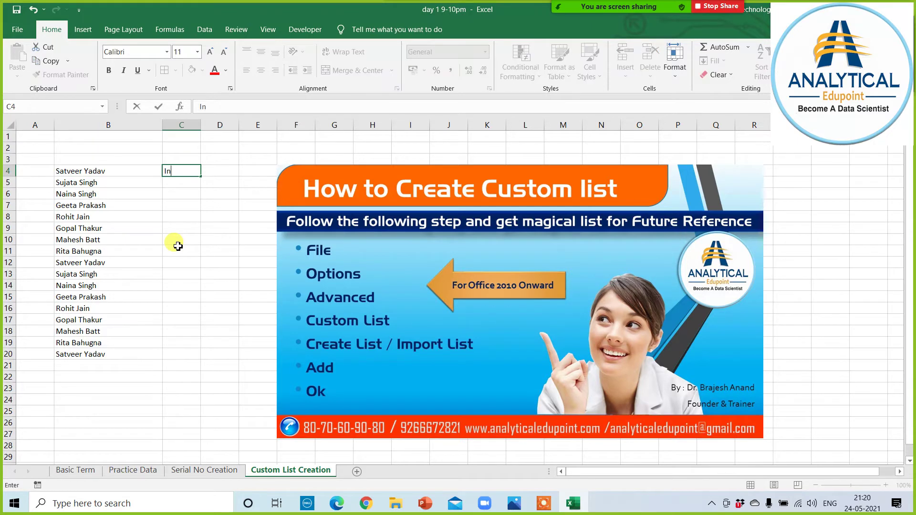
type("dia")
key("Return")
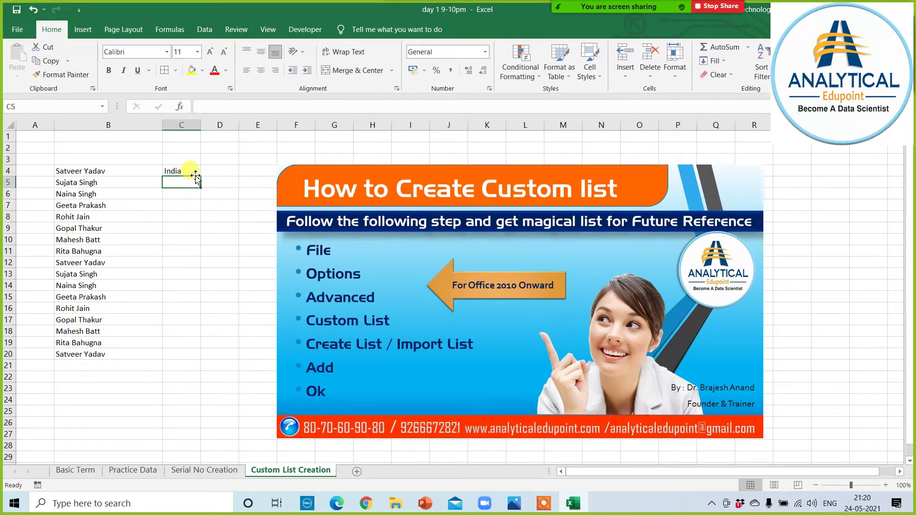
left_click(193, 172)
left_click_drag(201, 176, 201, 336)
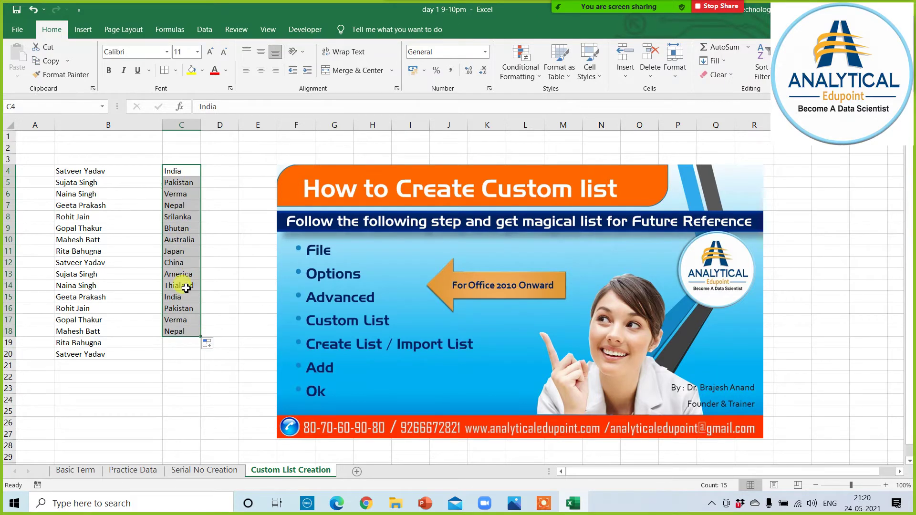
left_click_drag(180, 297, 180, 377)
key("Delete")
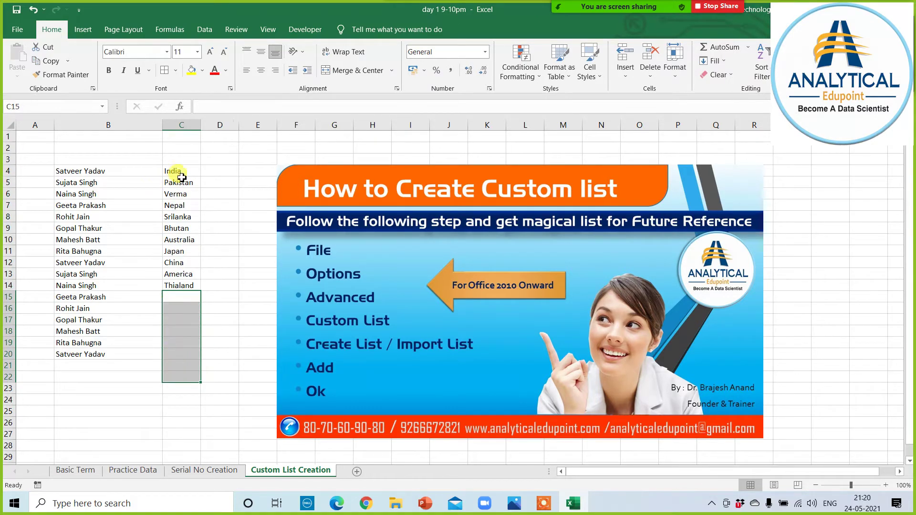
left_click_drag(178, 174, 180, 287)
left_click(149, 374)
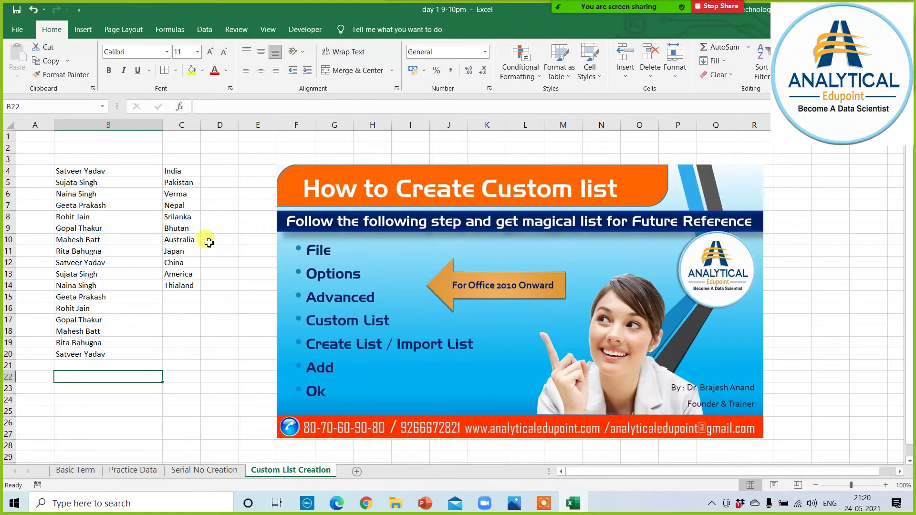
Fill the city list from Jaipur into D4:D11 and widen column D.
left_click(224, 172)
type("Jai")
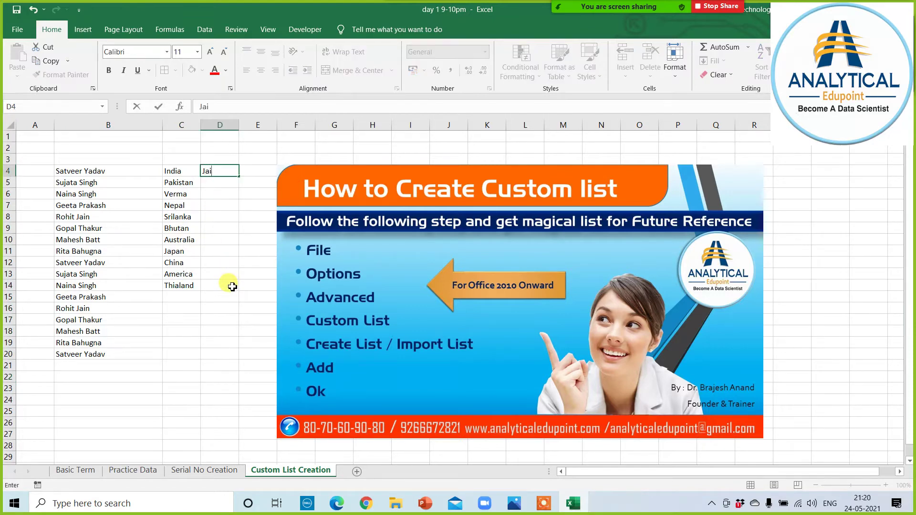
type("pur")
key("Return")
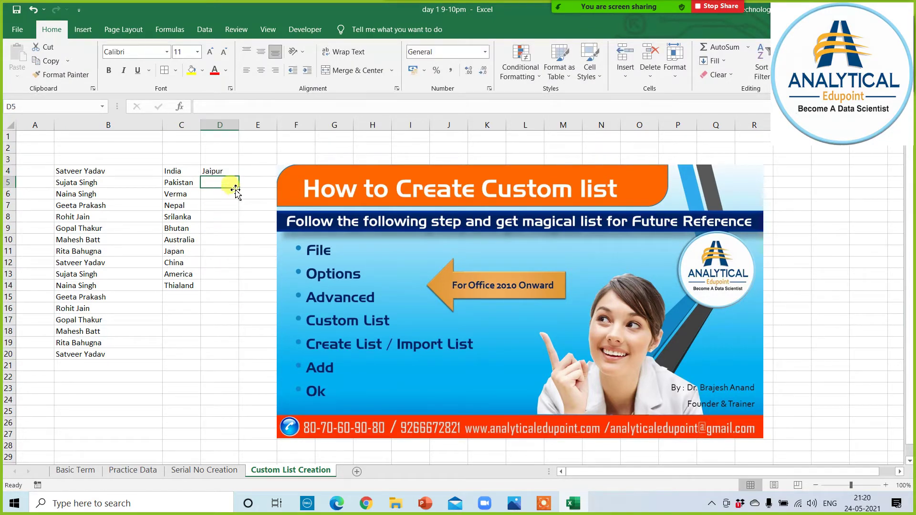
left_click(232, 174)
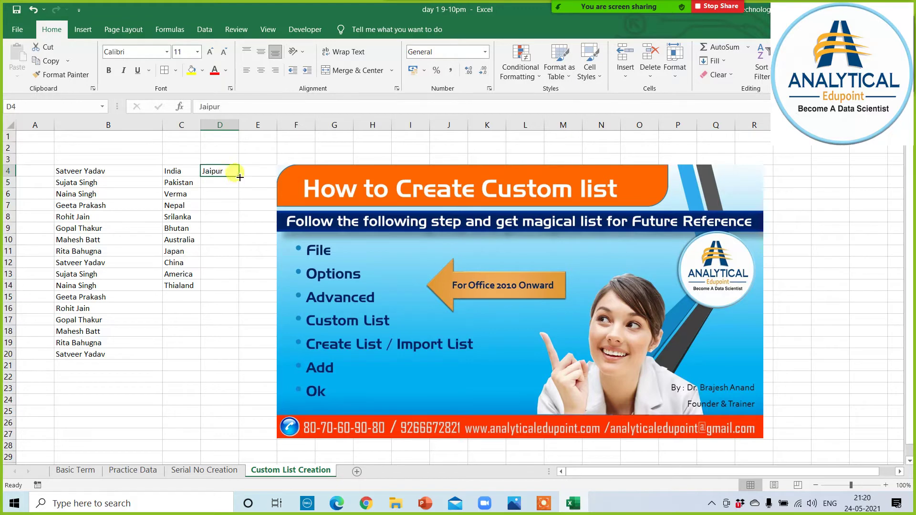
left_click_drag(239, 176, 238, 256)
left_click(233, 329)
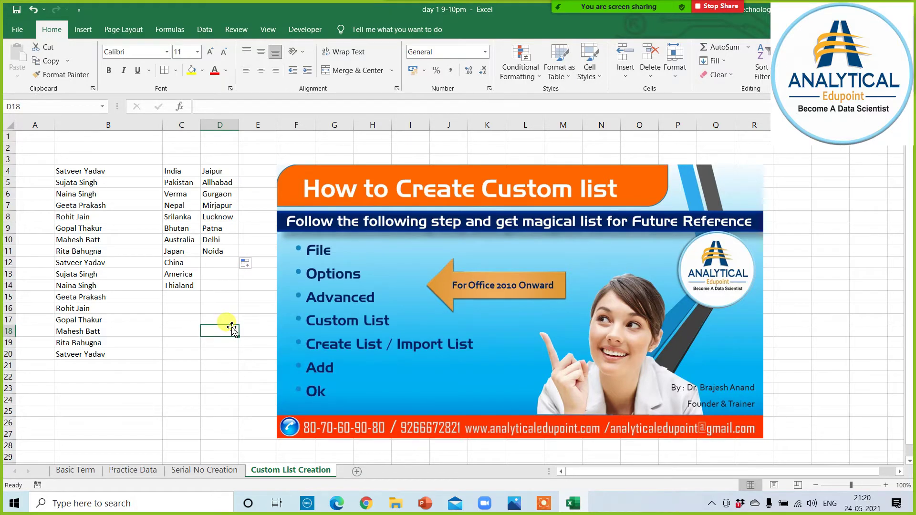
left_click_drag(239, 125, 250, 125)
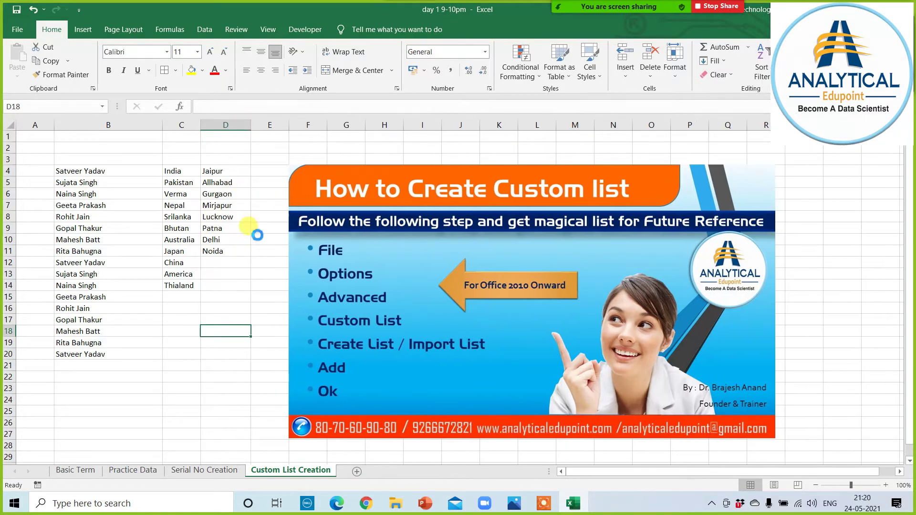
scroll(257, 235, "up", 4, "ctrl")
left_click(348, 184)
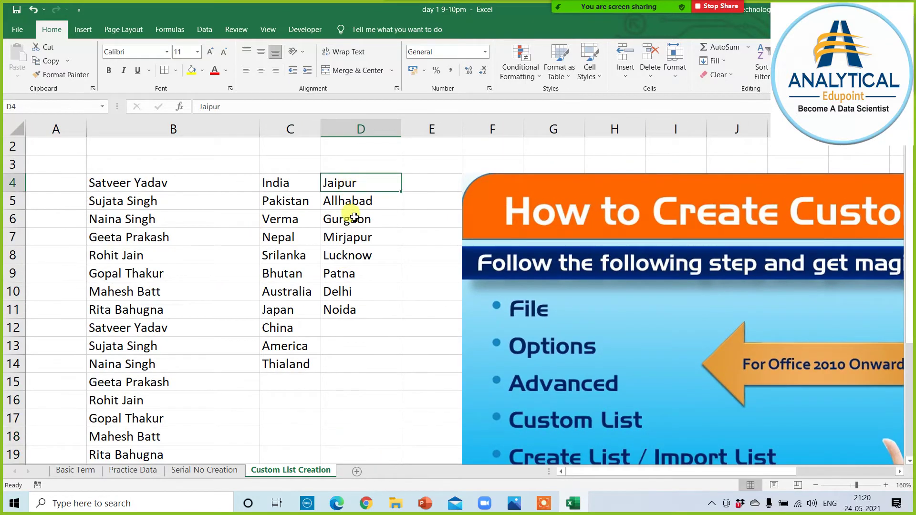
left_click_drag(354, 218, 351, 311)
left_click(352, 364)
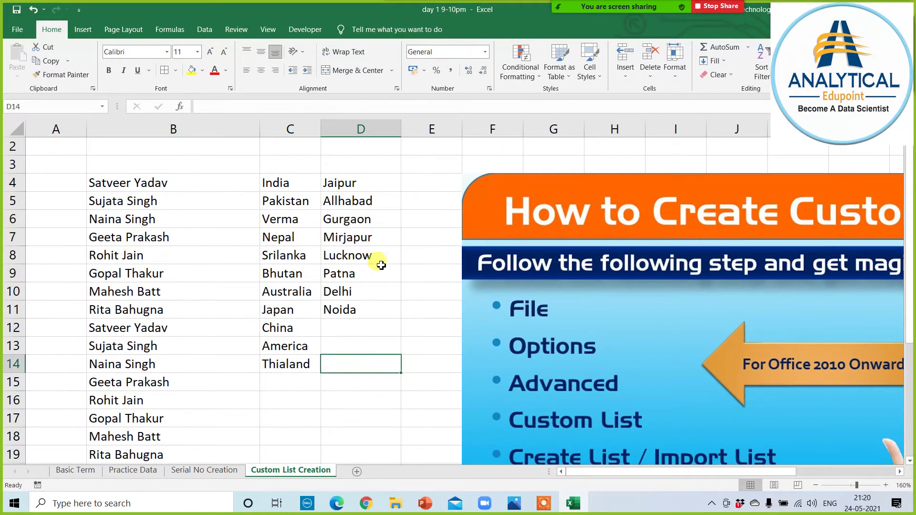
left_click(358, 185)
left_click(417, 185)
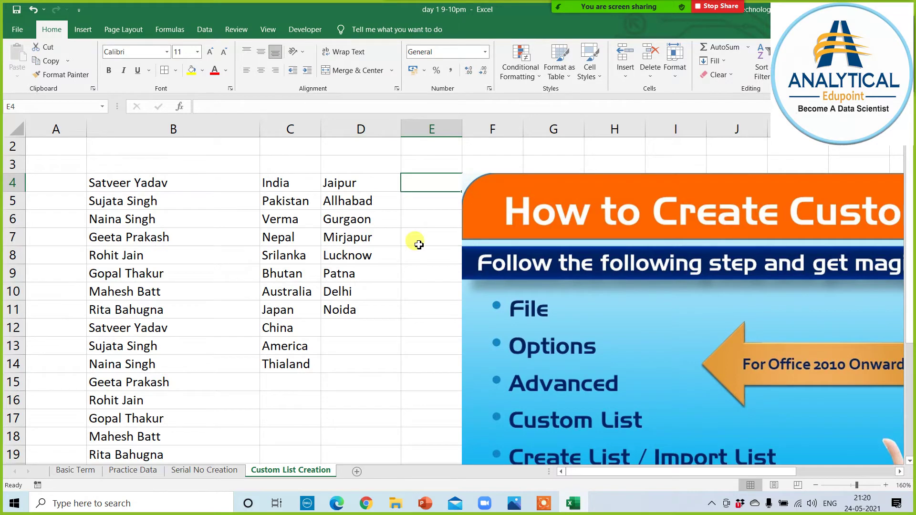
left_click(403, 201)
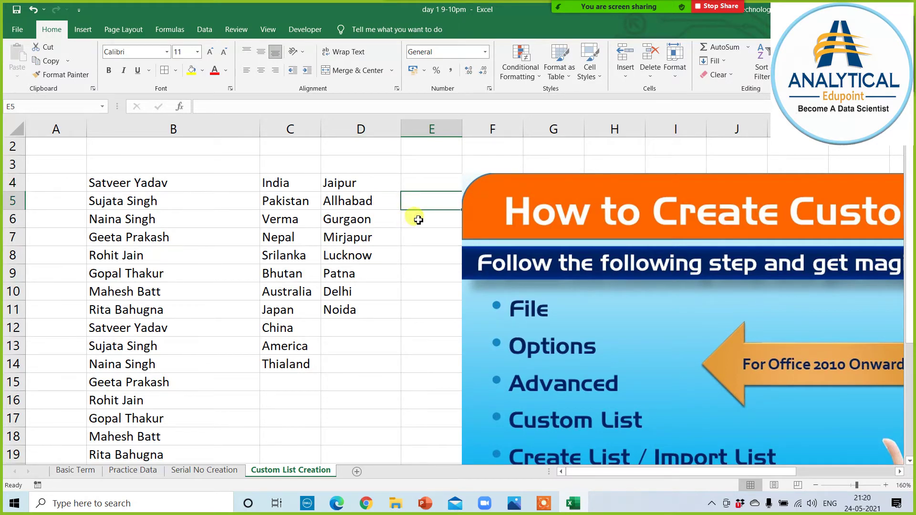
left_click_drag(348, 187, 342, 318)
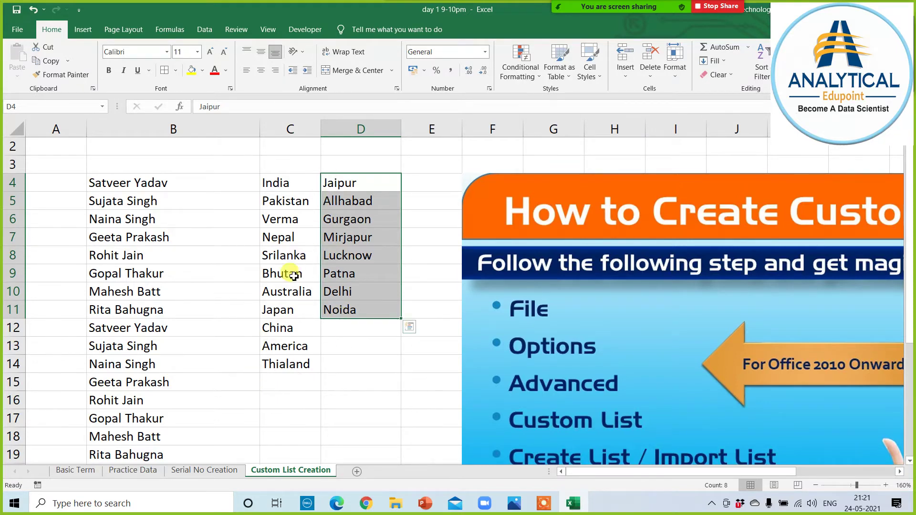
scroll(283, 342, "down", 3, "ctrl")
key("ctrl+q")
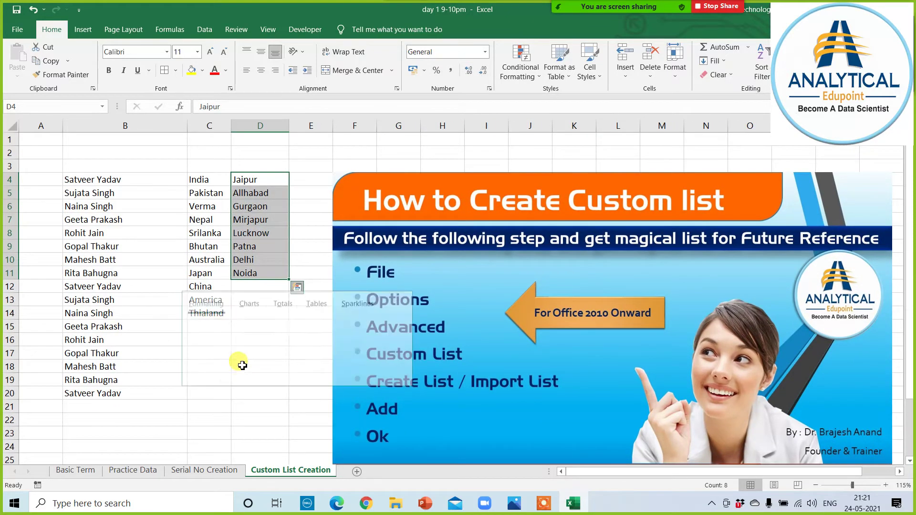
left_click(142, 423)
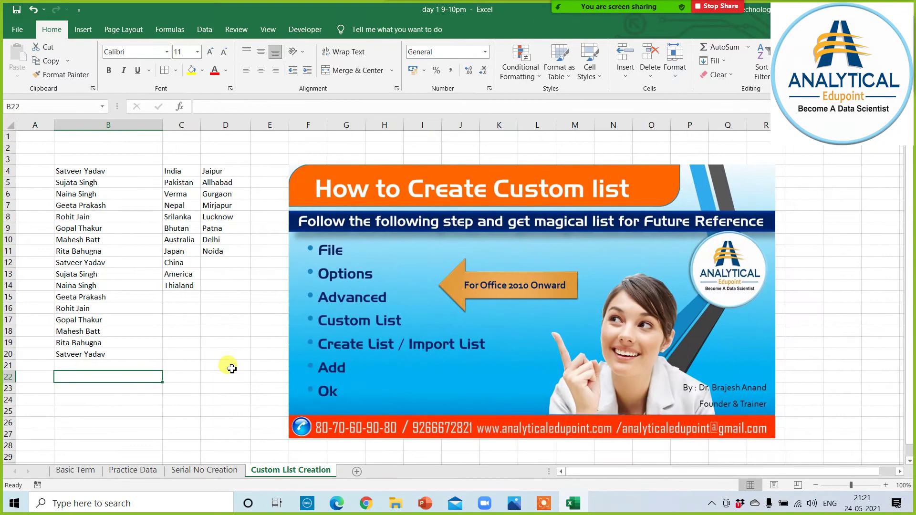
scroll(229, 367, "down", 1, "ctrl")
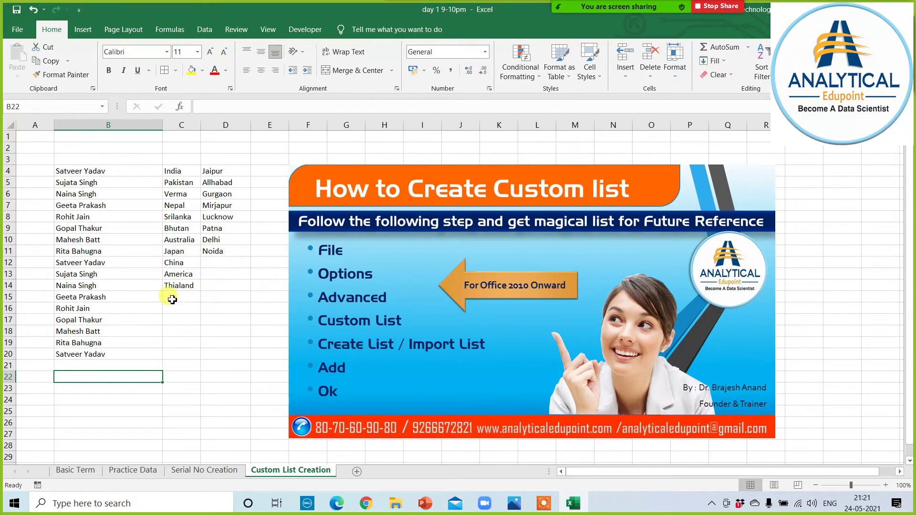
left_click_drag(80, 170, 75, 355)
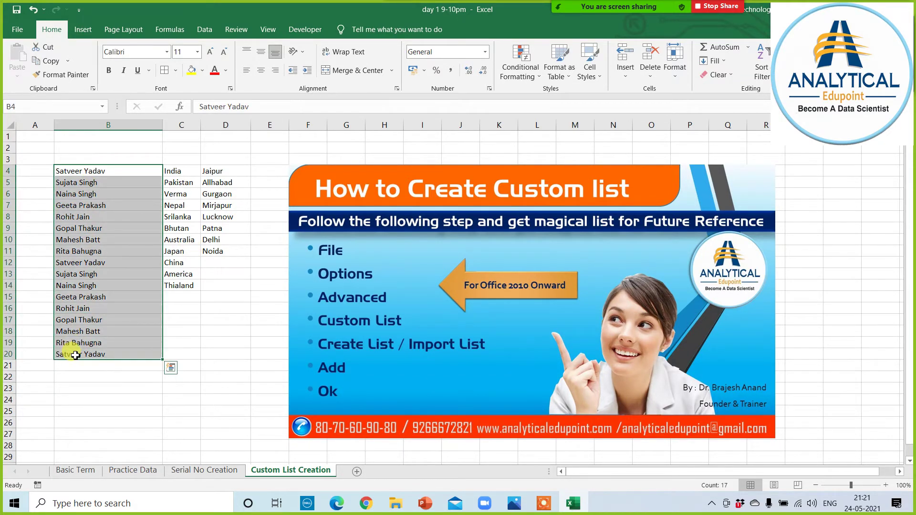
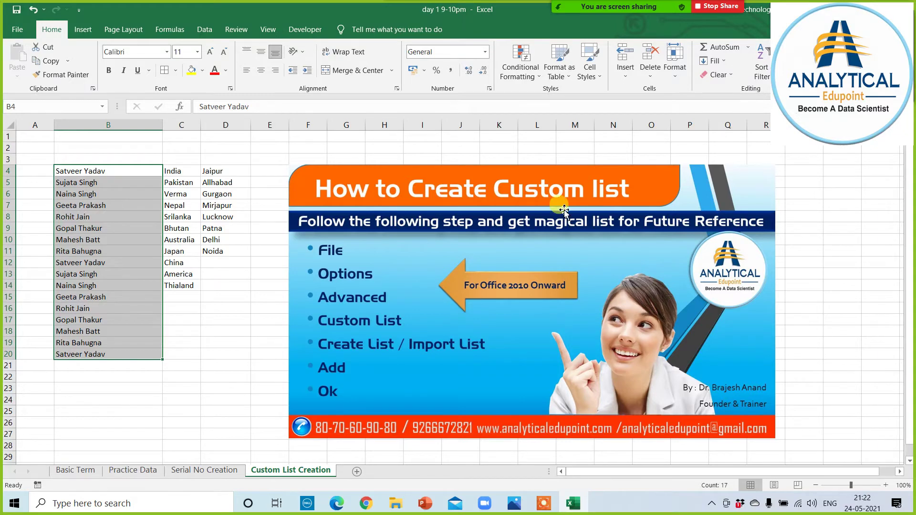
Abandon the partly typed 'Please' note in B25 and move off to the neighbouring sheet.
left_click(120, 416)
type("P")
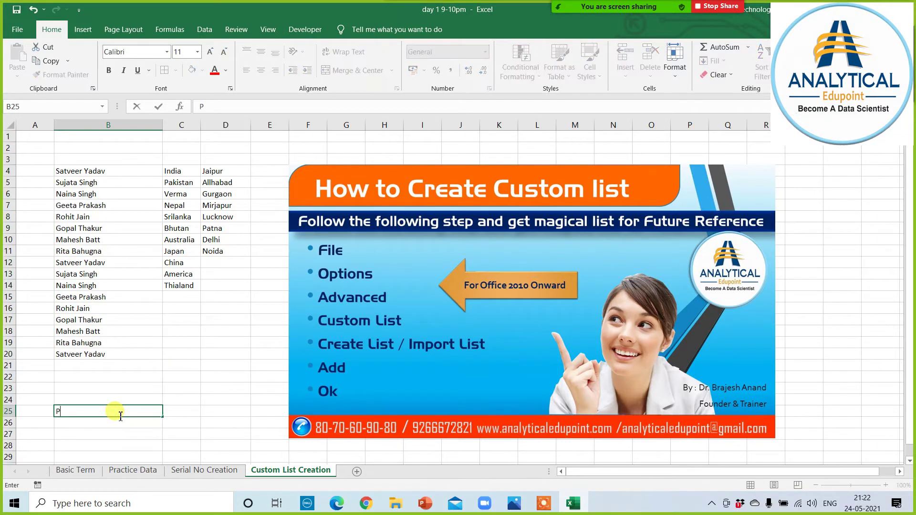
type("lease")
key("BackSpace")
key("BackSpace")
key("BackSpace")
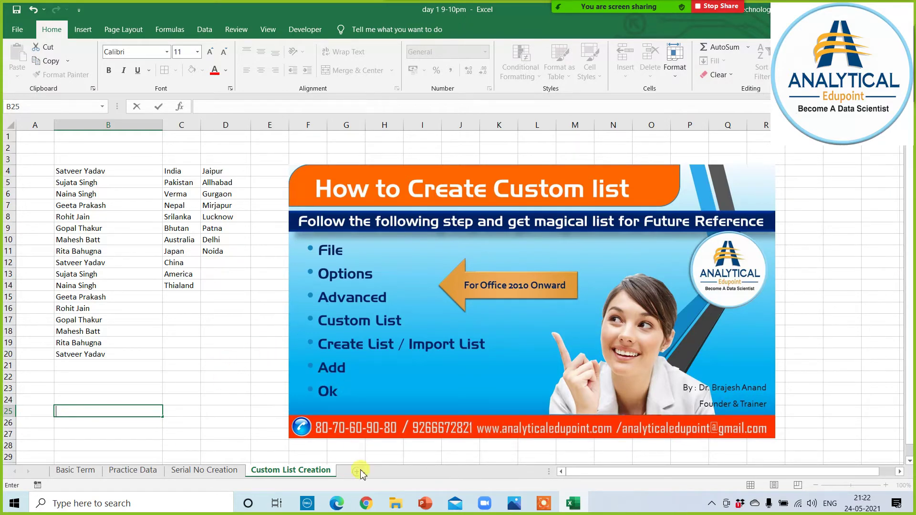
key("Escape")
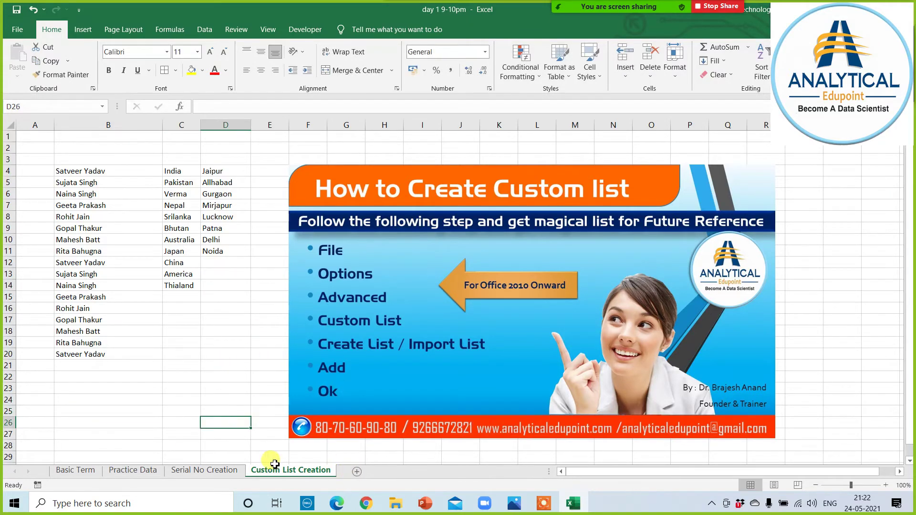
key("ctrl+Page_Up")
left_click(355, 471)
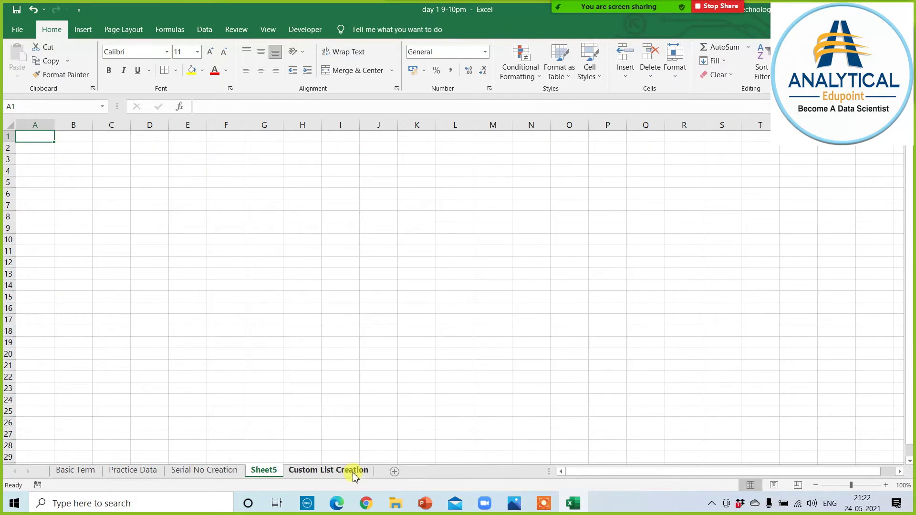
scroll(280, 294, "up", 5, "ctrl")
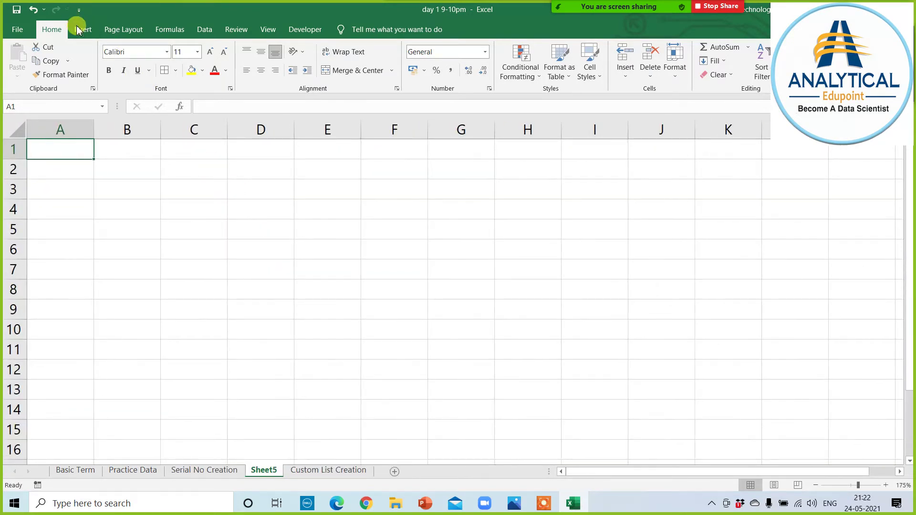
left_click(83, 29)
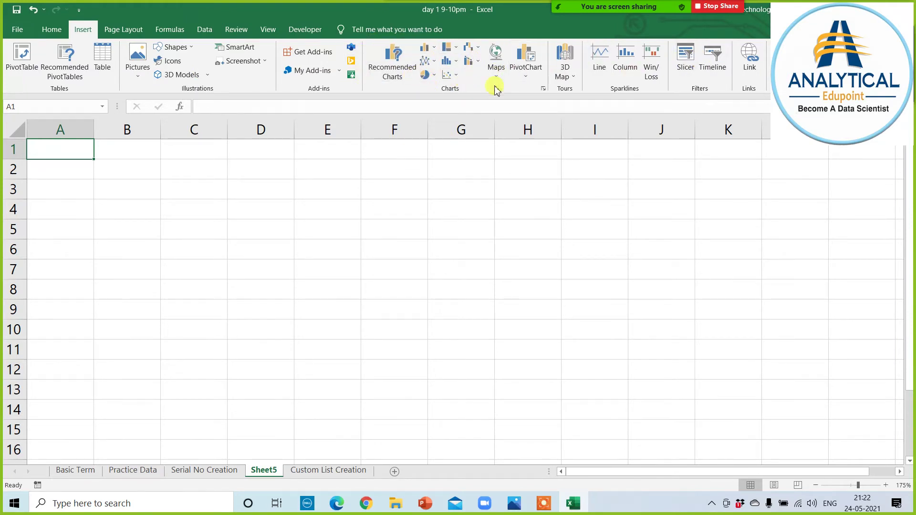
left_click(256, 230)
type("Please")
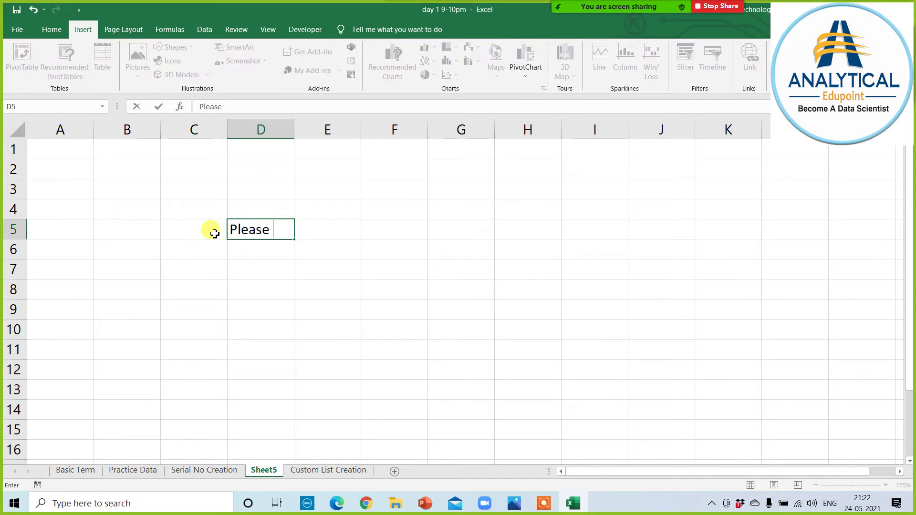
type(" Re J")
type("oin")
key("BackSpace")
key("BackSpace")
key("BackSpace")
type("join")
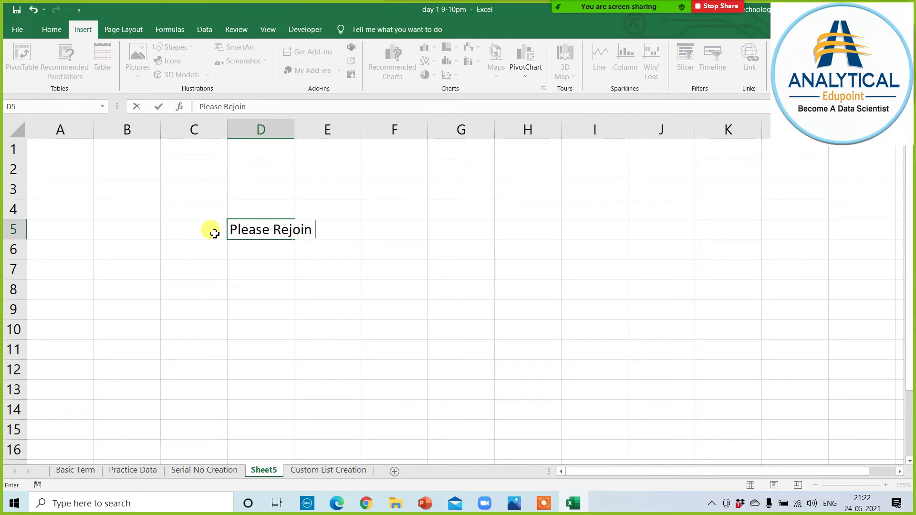
type("IO")
key("BackSpace")
key("BackSpace")
type("If")
type(" my voi")
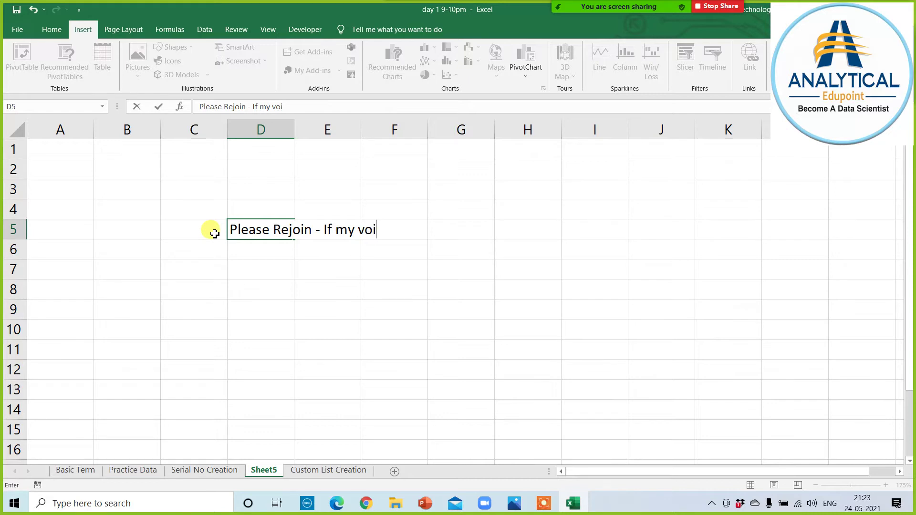
type("ce is not cl")
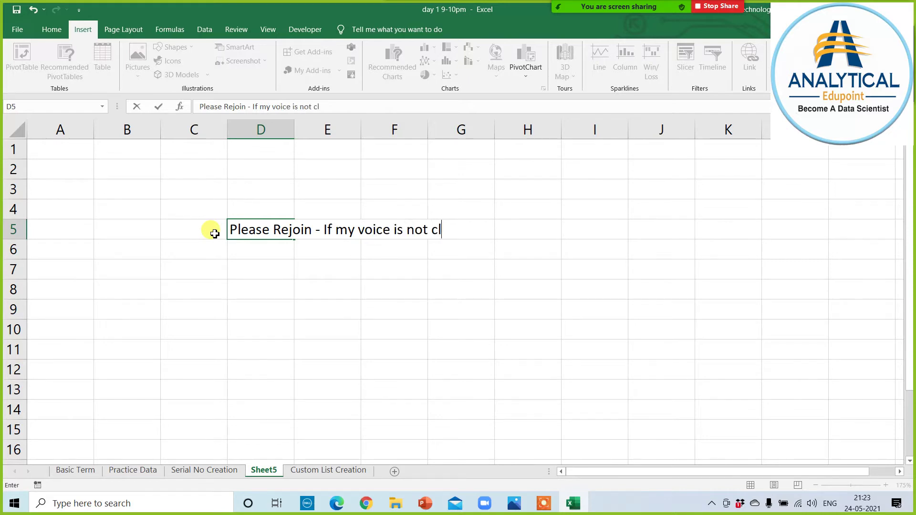
type("ear")
key("Return")
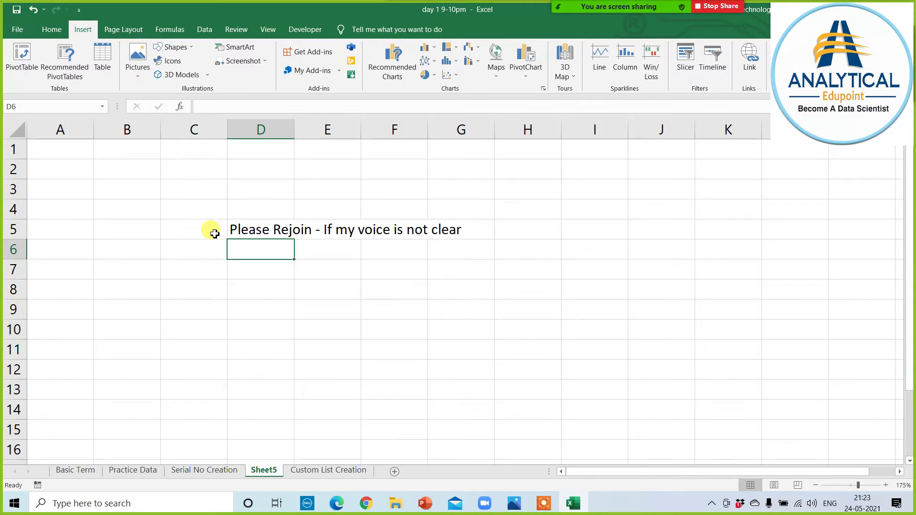
left_click_drag(216, 189, 581, 328)
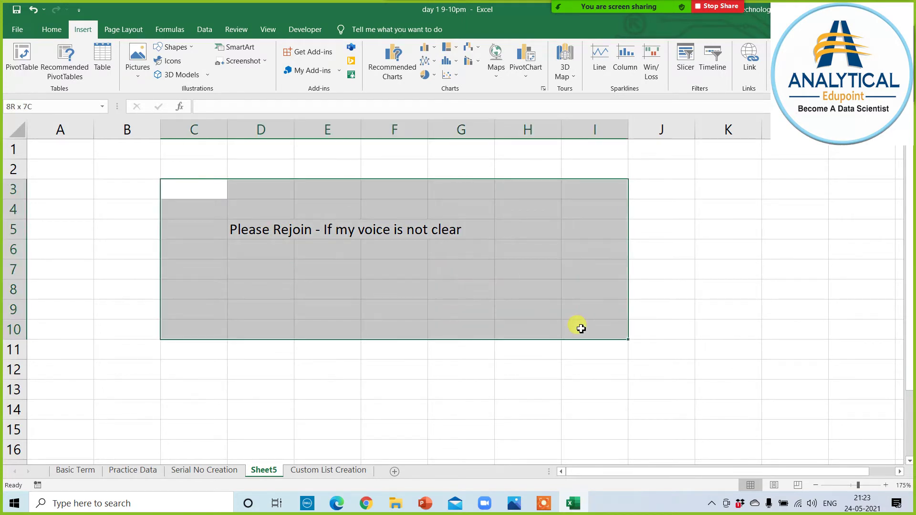
left_click_drag(241, 230, 437, 230)
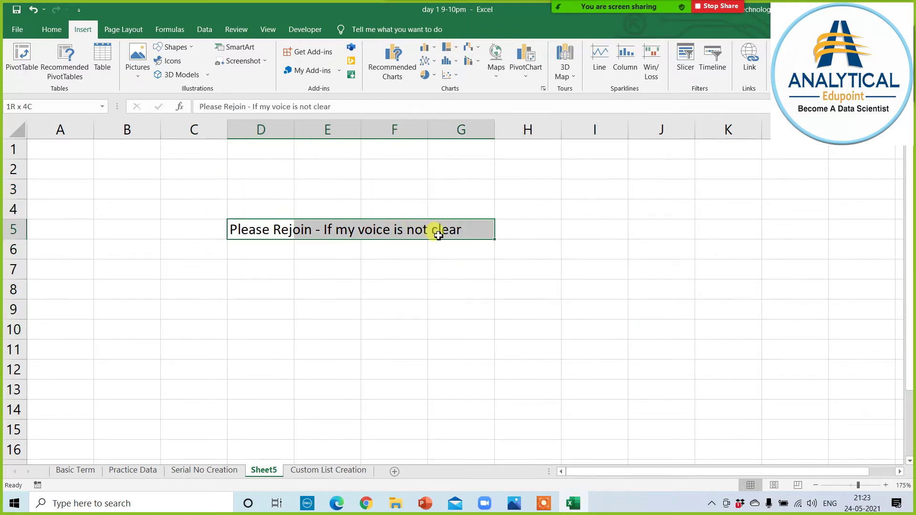
left_click(52, 30)
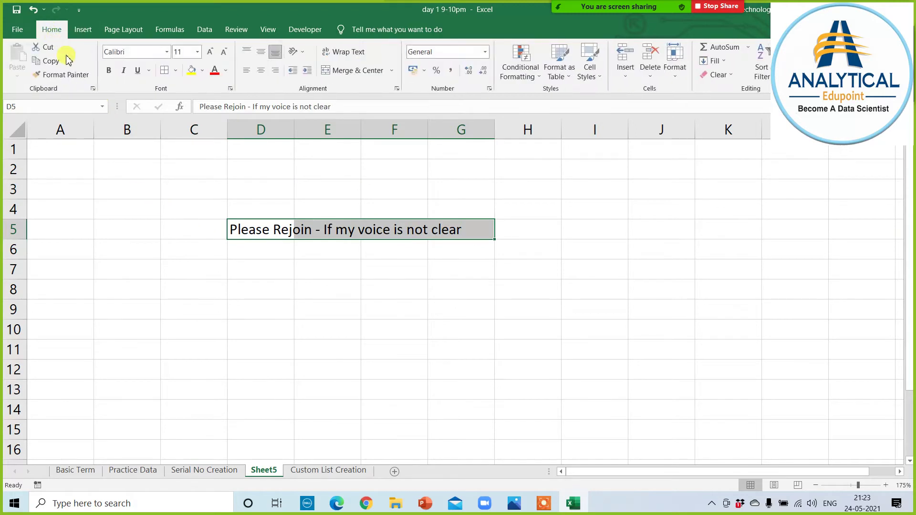
left_click(109, 71)
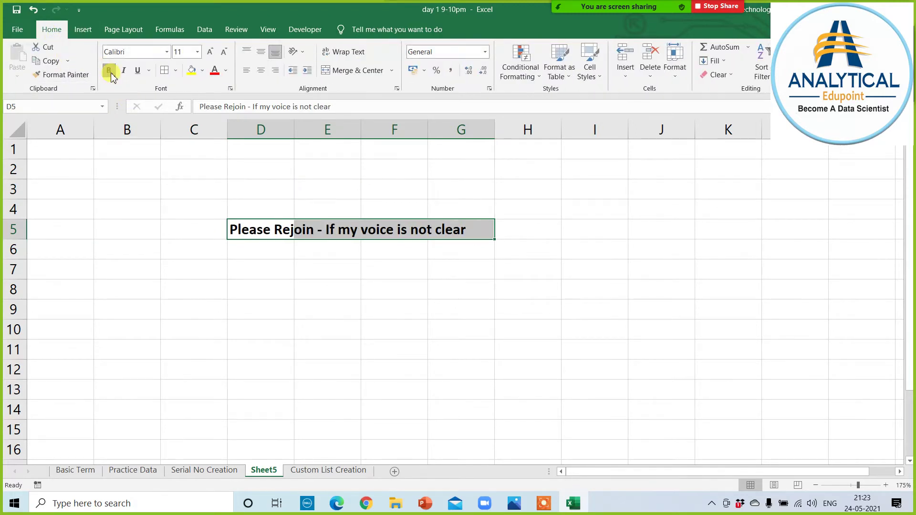
left_click(109, 72)
left_click(110, 71)
left_click(210, 51)
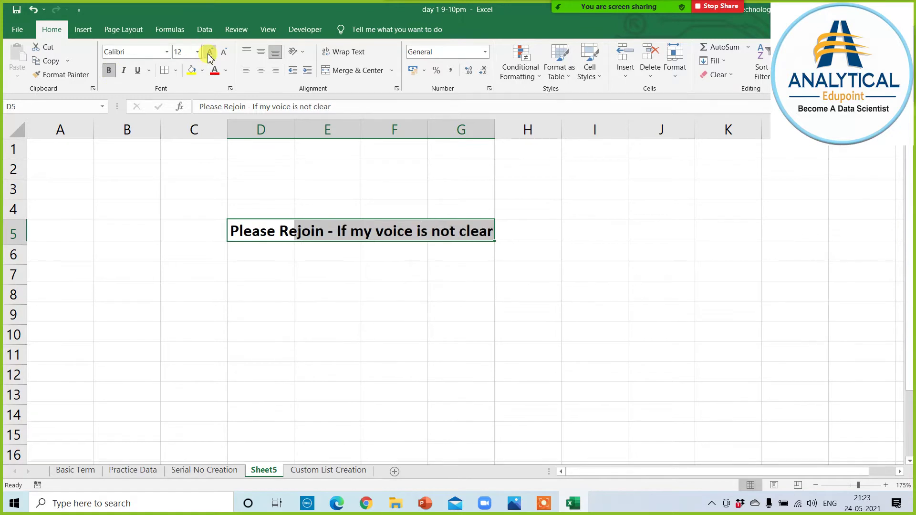
left_click(210, 51)
left_click(210, 52)
left_click(423, 333)
mouse_move(287, 237)
left_mouse_down()
mouse_move(621, 246)
mouse_move(667, 279)
left_mouse_up()
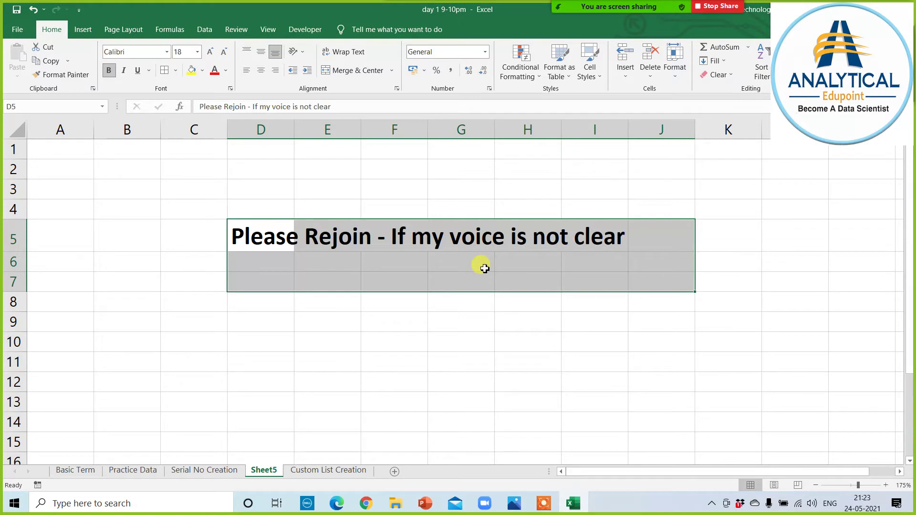
key("Delete")
left_click(433, 280)
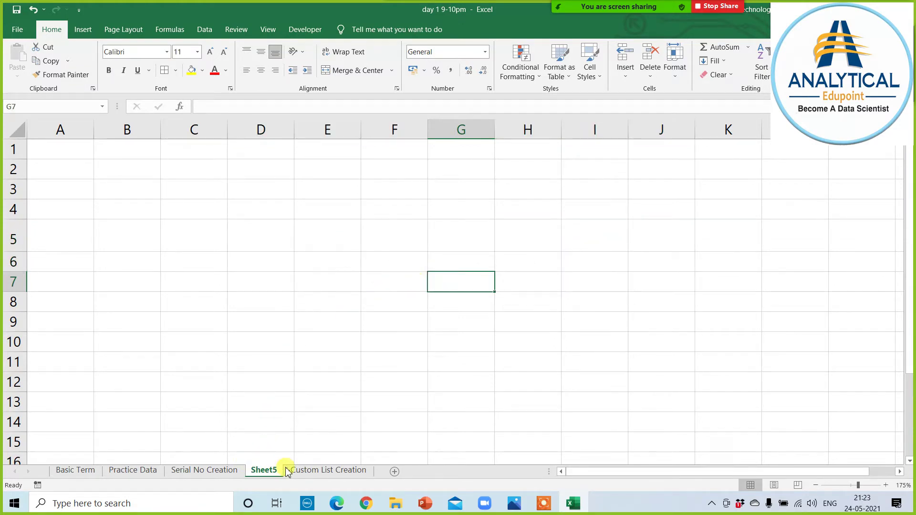
Return to the Custom List Creation sheet and select its countries, cities and names lists.
left_click(176, 471)
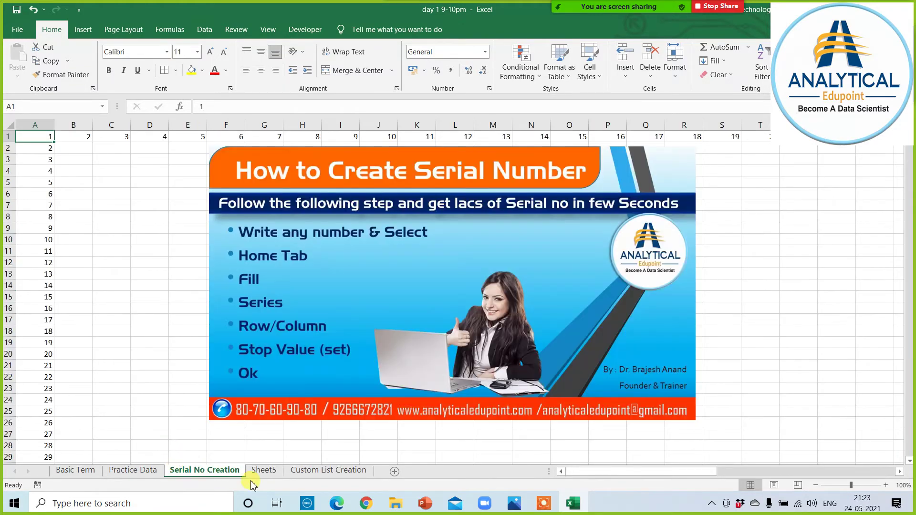
left_click(337, 471)
left_click(170, 336)
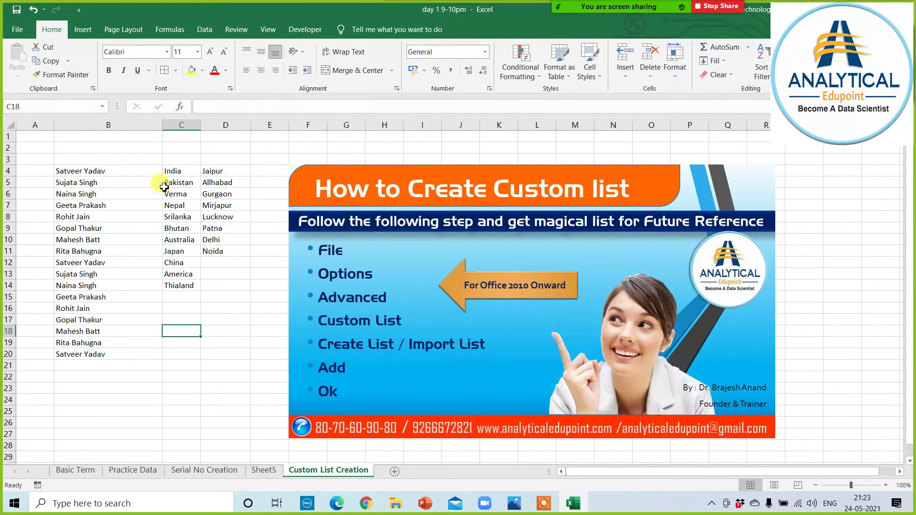
left_click_drag(173, 171, 183, 285)
mouse_move(220, 172)
left_mouse_down()
mouse_move(230, 189)
mouse_move(230, 251)
left_mouse_up()
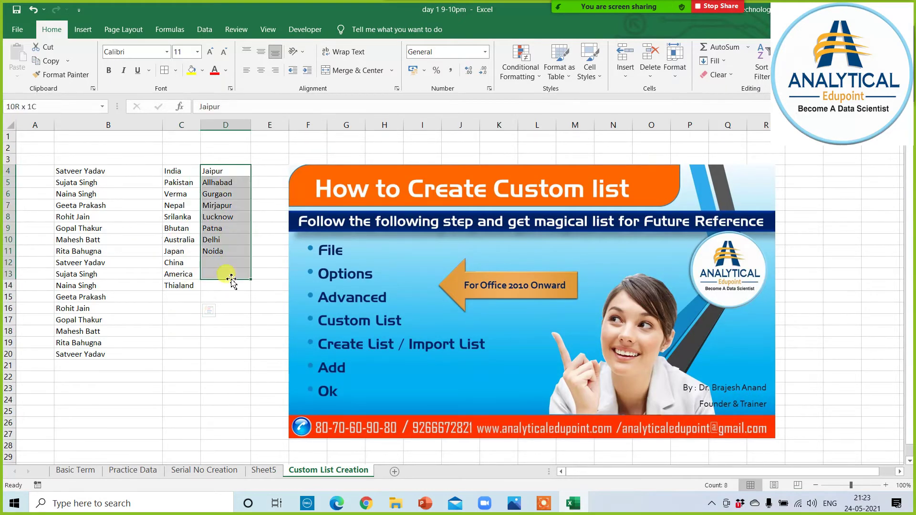
left_click_drag(86, 170, 107, 356)
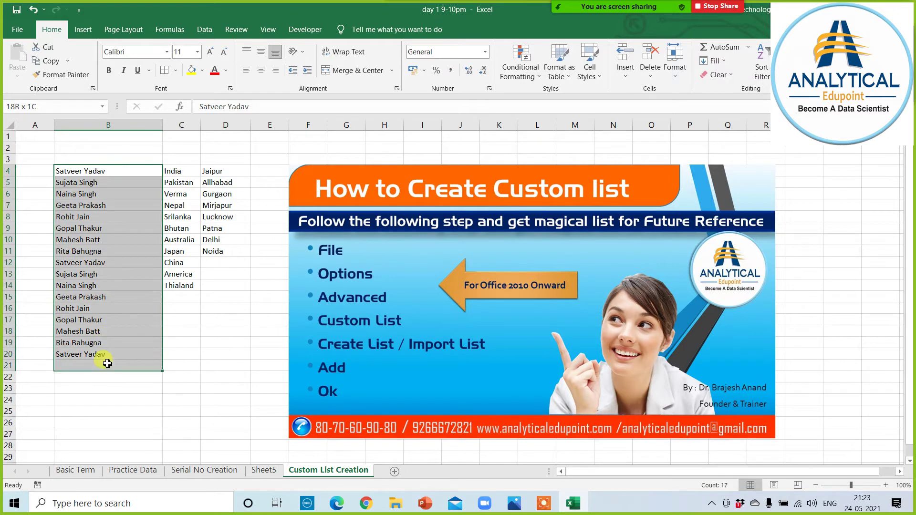
left_click(165, 411)
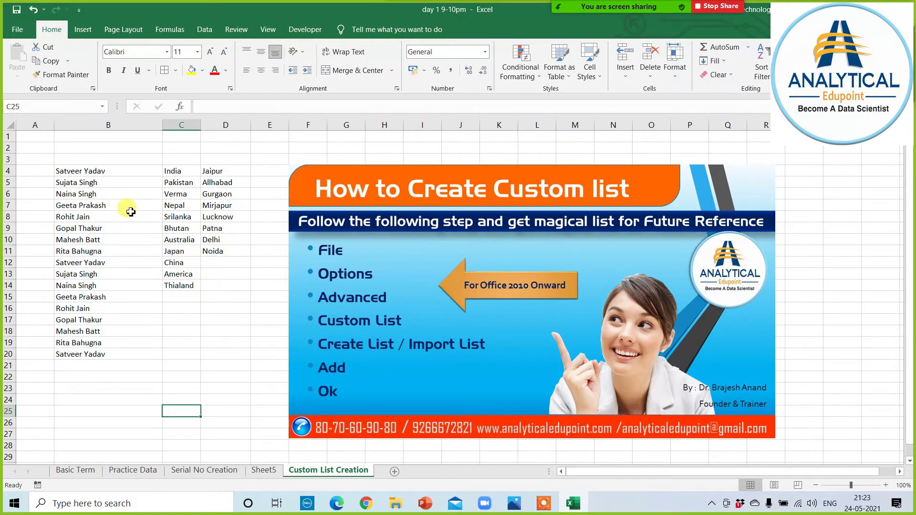
Reselect the names in B4:B19 and the countries in C4:C14, then clear the selection.
left_click_drag(95, 173, 151, 347)
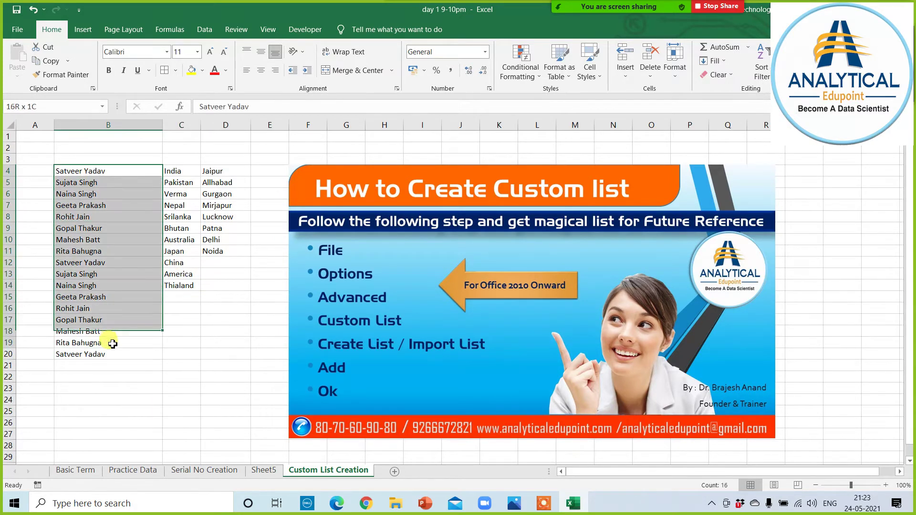
left_click(195, 315)
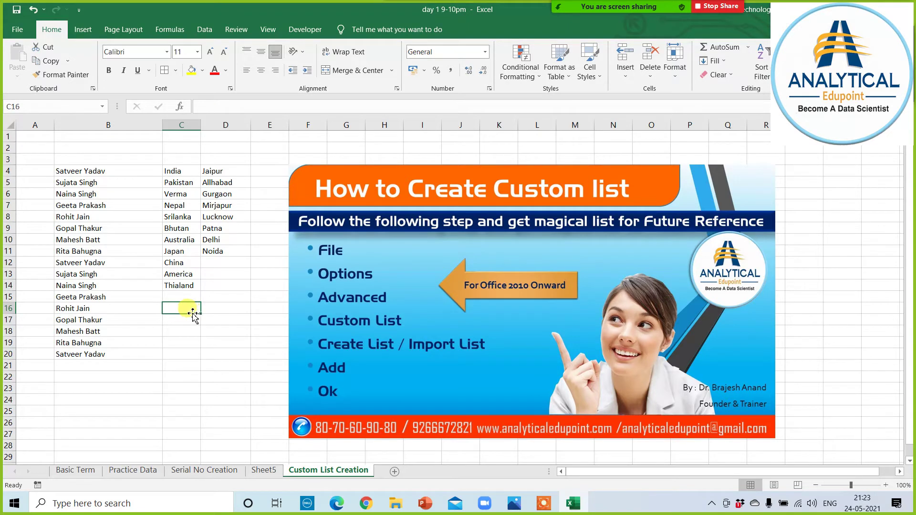
left_click_drag(175, 172, 181, 287)
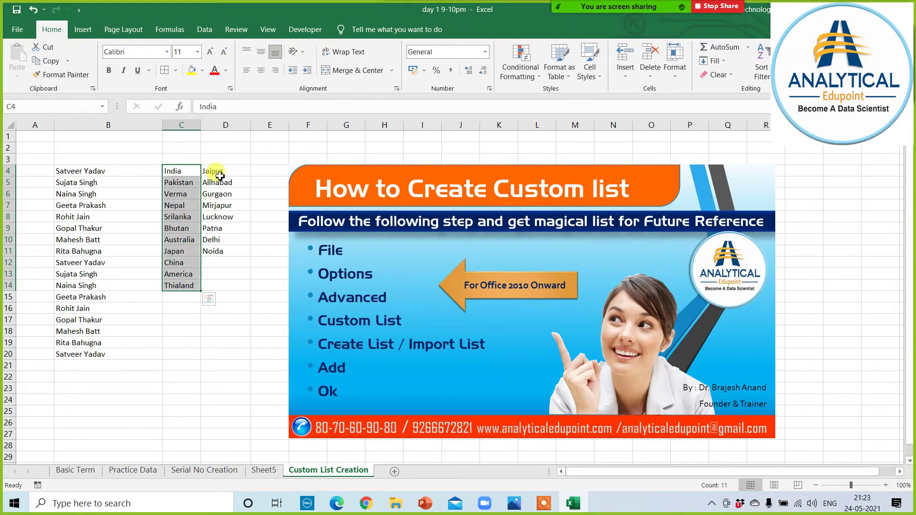
left_click_drag(220, 177, 219, 252)
left_click(195, 321)
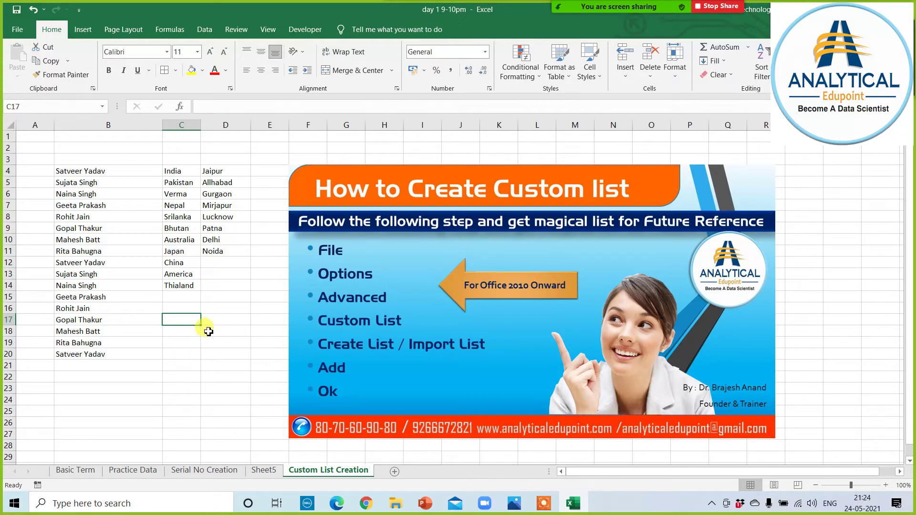
On Practice Data, enter the first salesperson's name in B2, fill it down, and autofit column B.
left_click(124, 471)
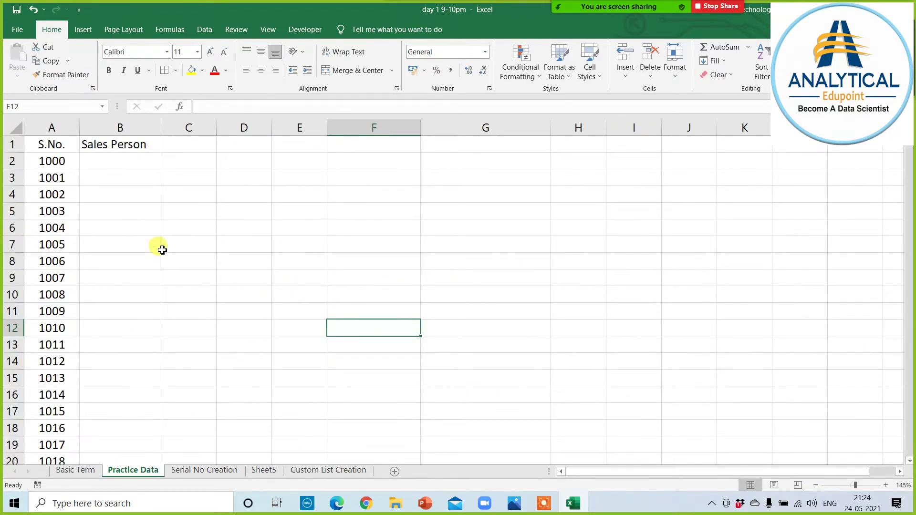
left_click(103, 163)
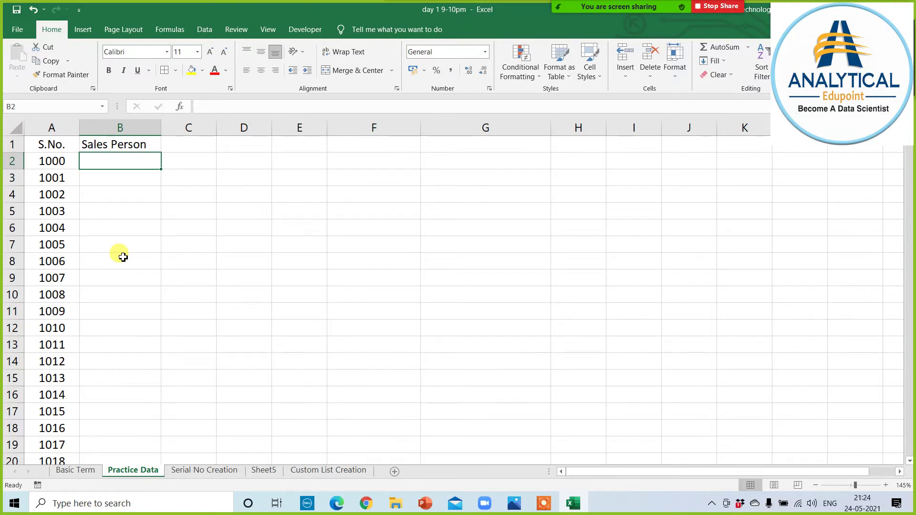
type("Dr Brajes")
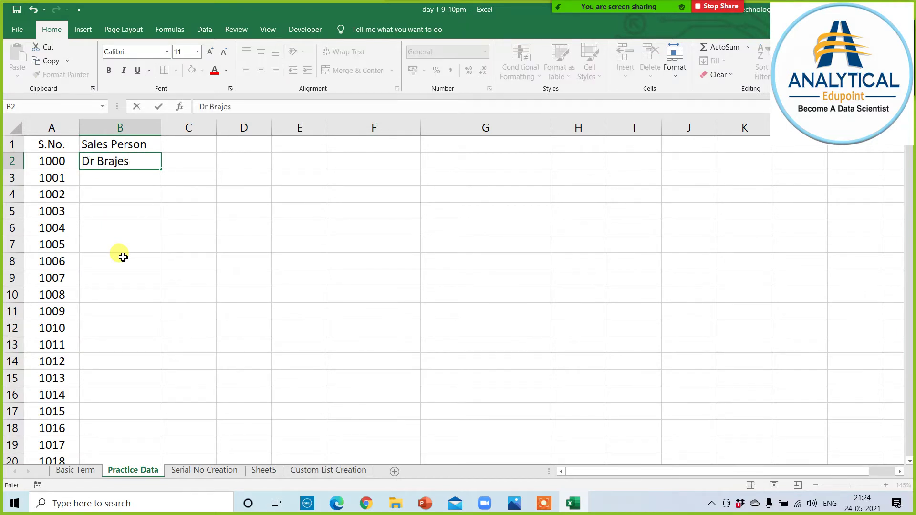
type("h Anand")
key("Return")
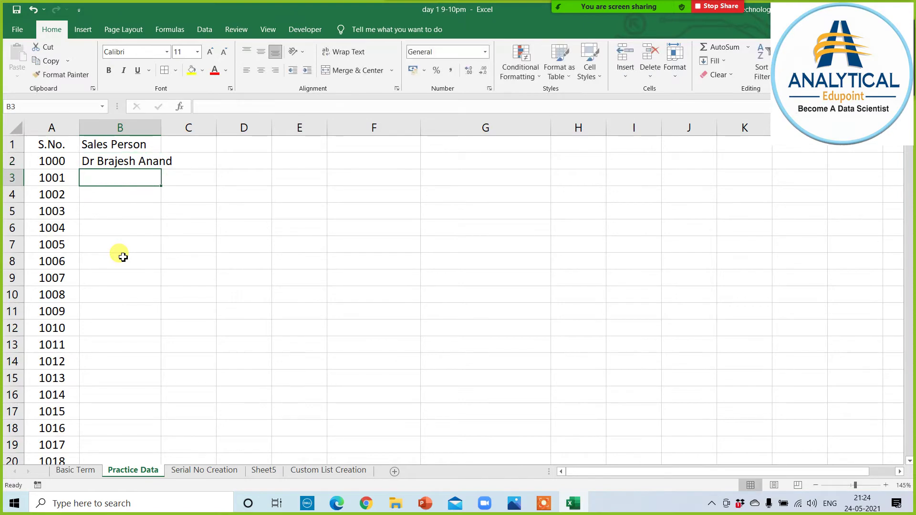
left_click(129, 160)
left_click_drag(161, 169, 150, 318)
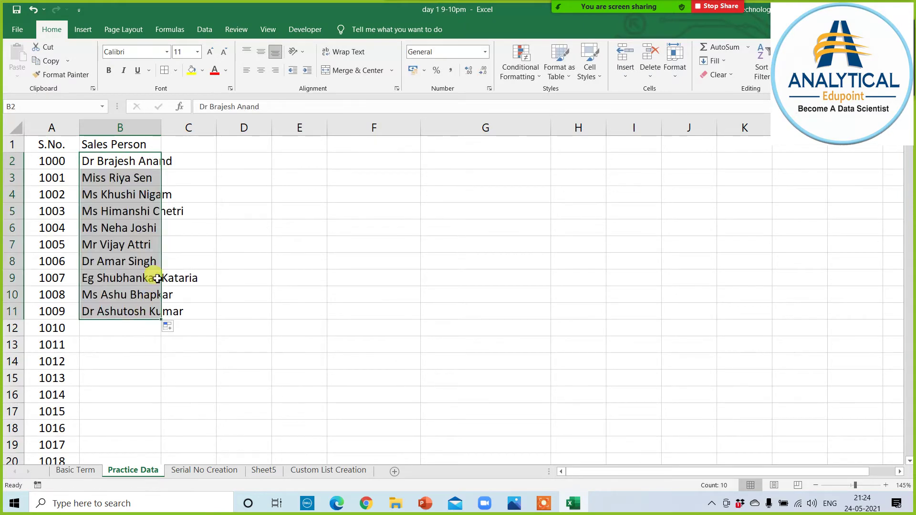
double_click(161, 127)
Fill the salesperson names down the rest of column B and check the last row.
left_click(178, 313)
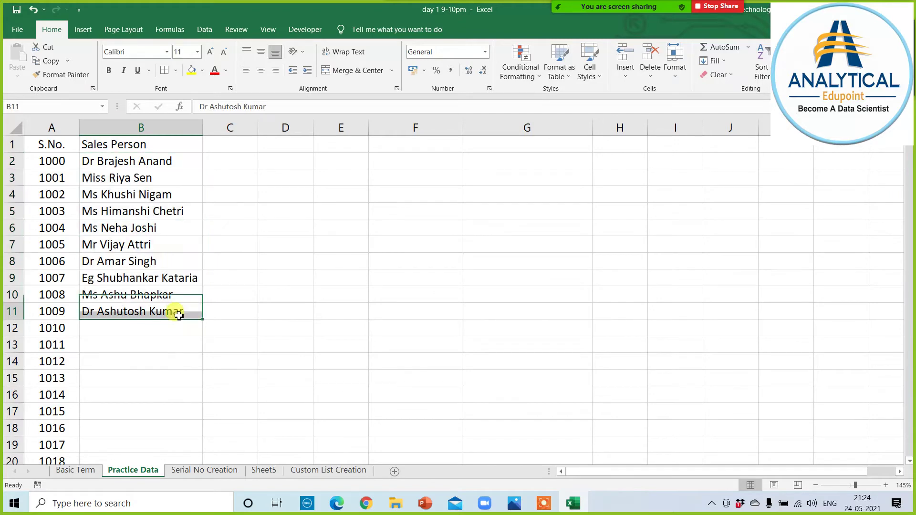
double_click(203, 319)
left_click(178, 327)
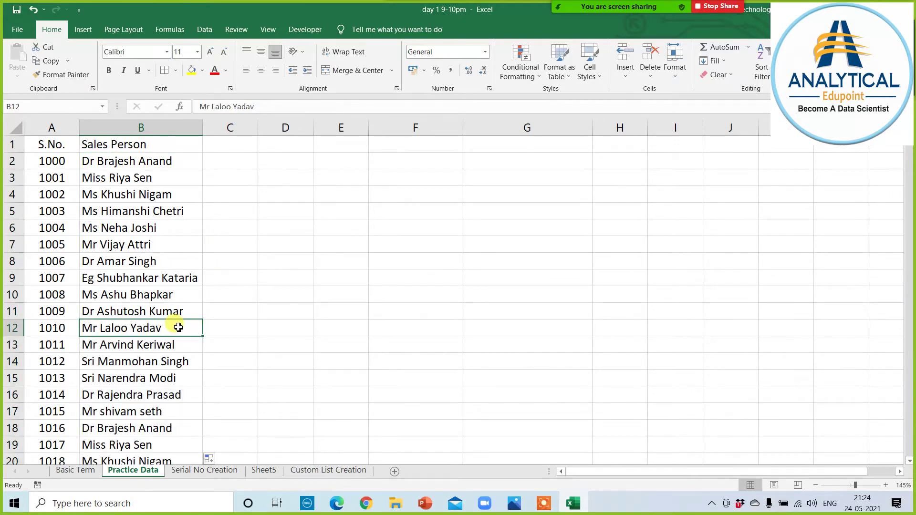
key("ctrl+Down")
key("ctrl+Up")
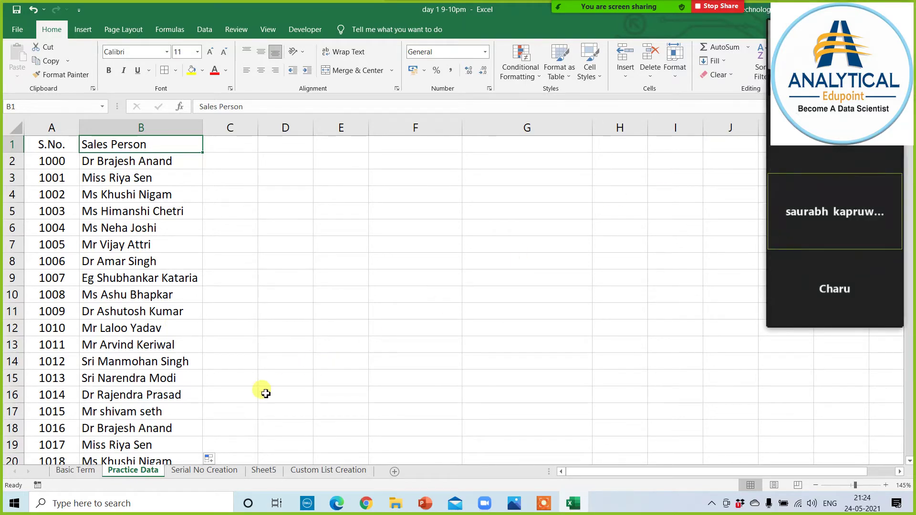
Rename Sheet5 to 'Random Data Creation' and return row 5 to standard height.
left_click(265, 470)
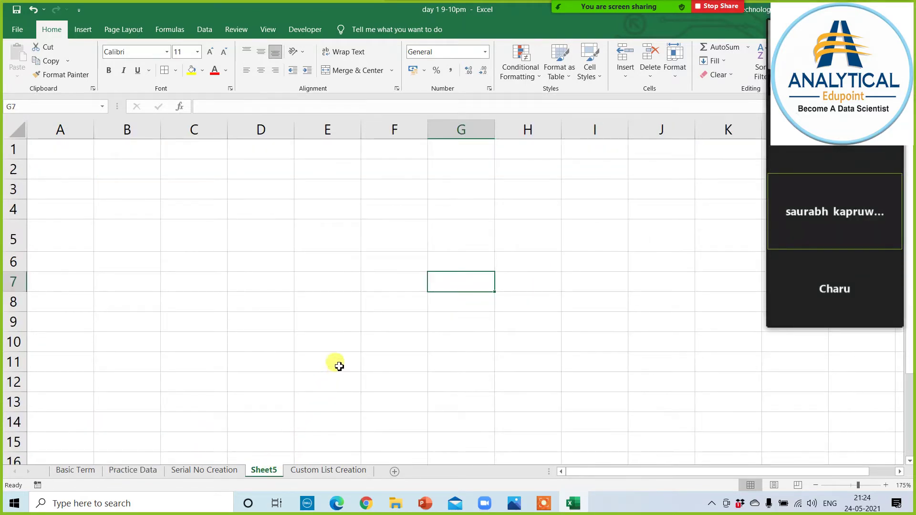
double_click(264, 471)
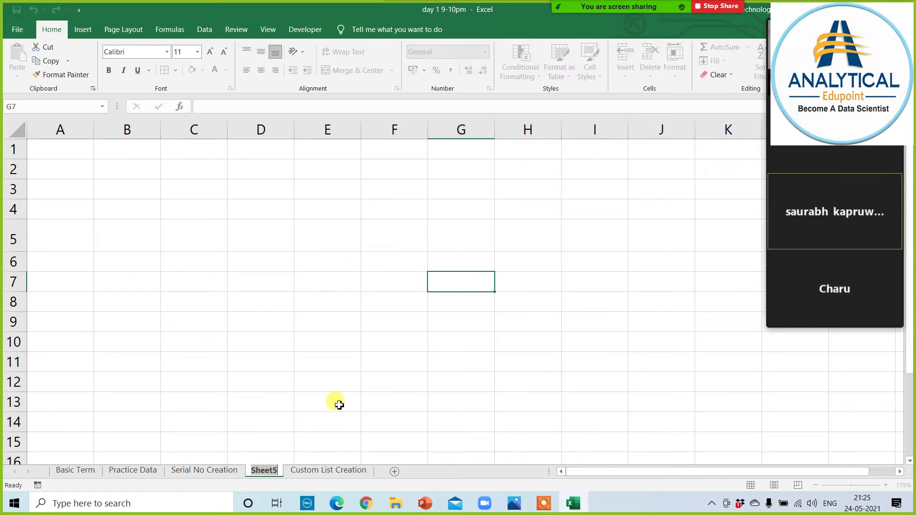
type("Rand")
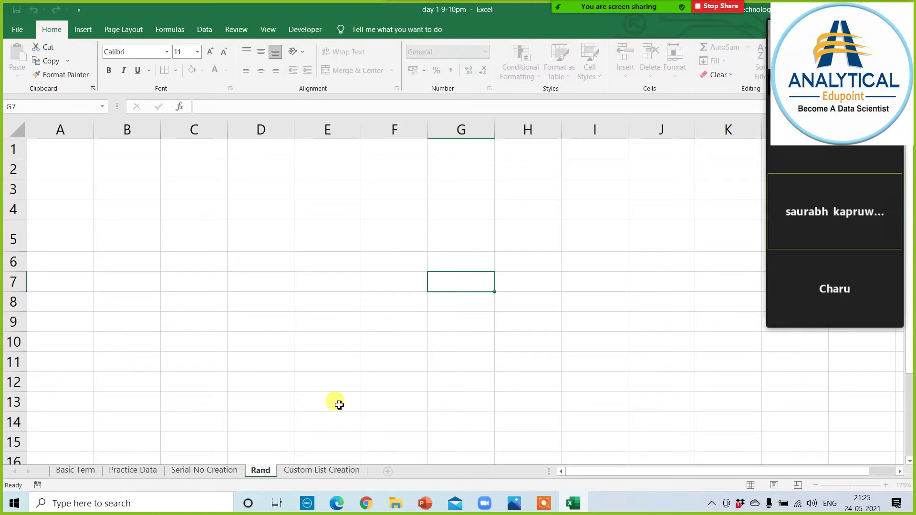
type("om Data Cr")
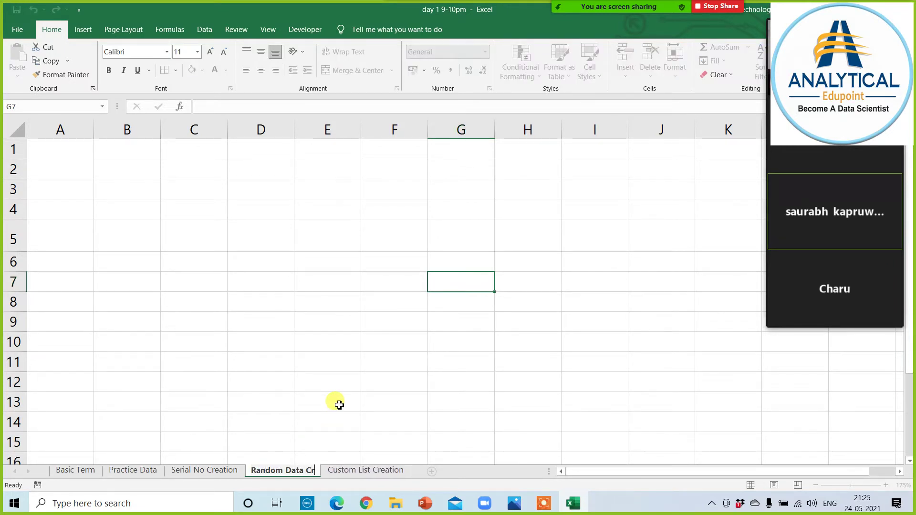
type("eation")
left_click(284, 288)
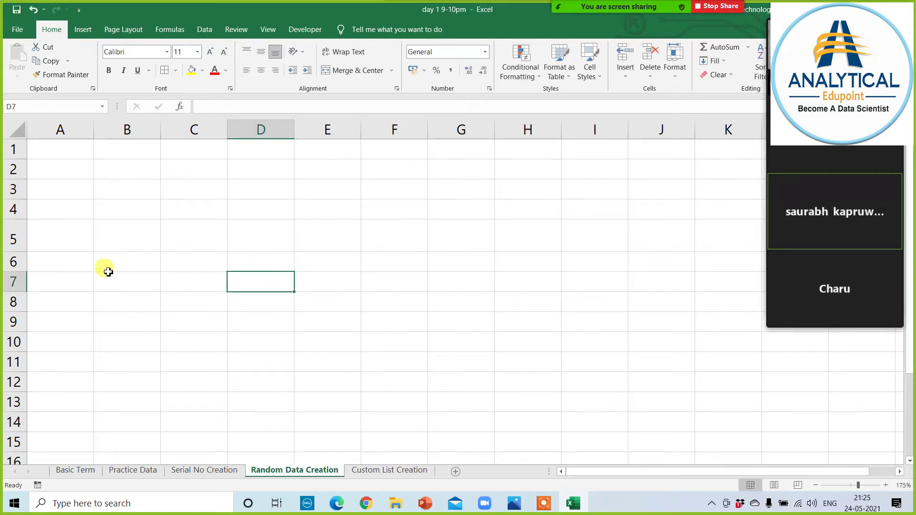
left_click_drag(16, 251, 18, 243)
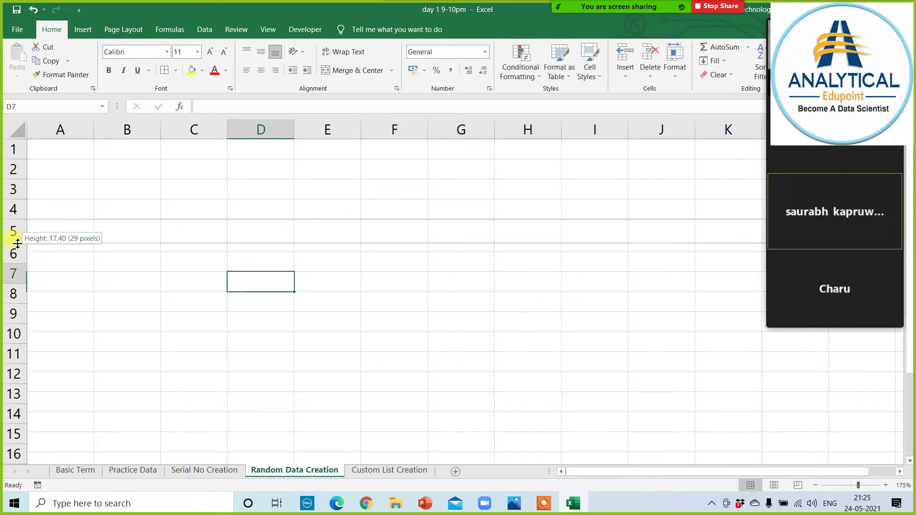
left_click(214, 299)
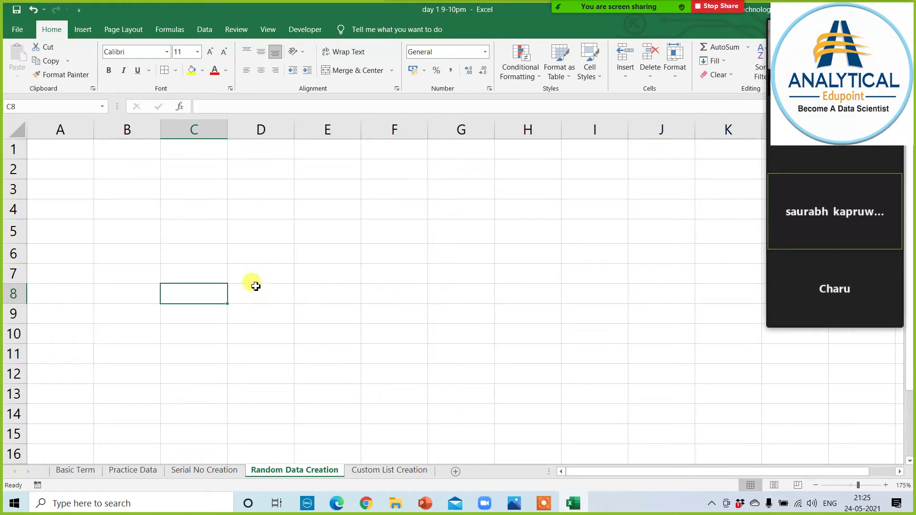
Apply All Borders to the B3:I13 block, leaving cell B3 selected.
mouse_move(139, 186)
left_mouse_down()
mouse_move(470, 348)
mouse_move(587, 383)
left_mouse_up()
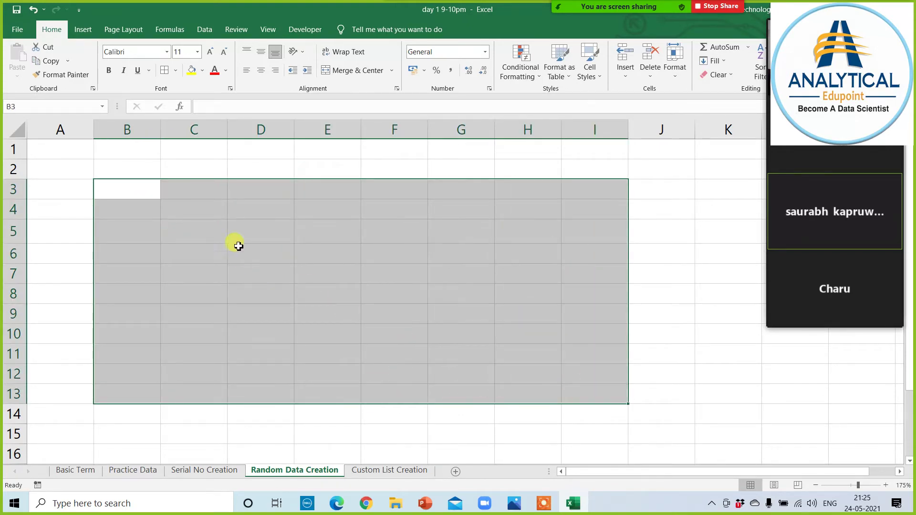
left_click(164, 72)
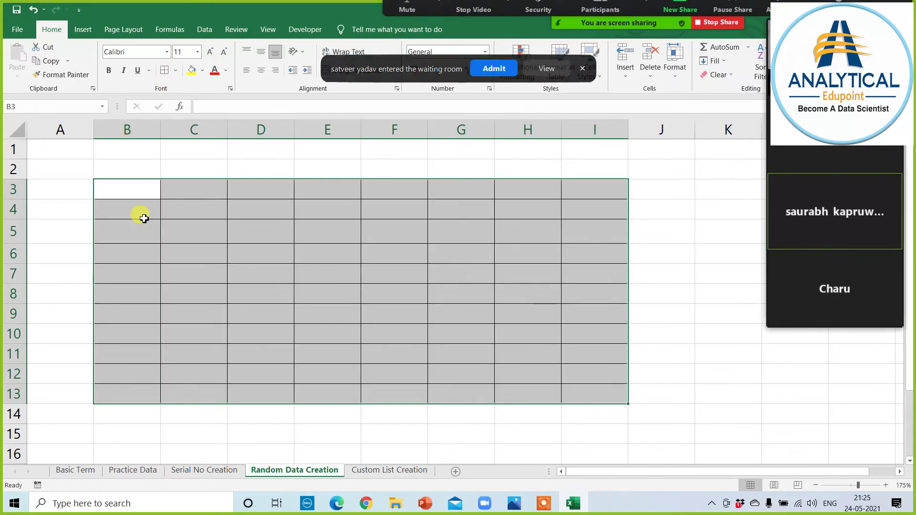
left_click(494, 68)
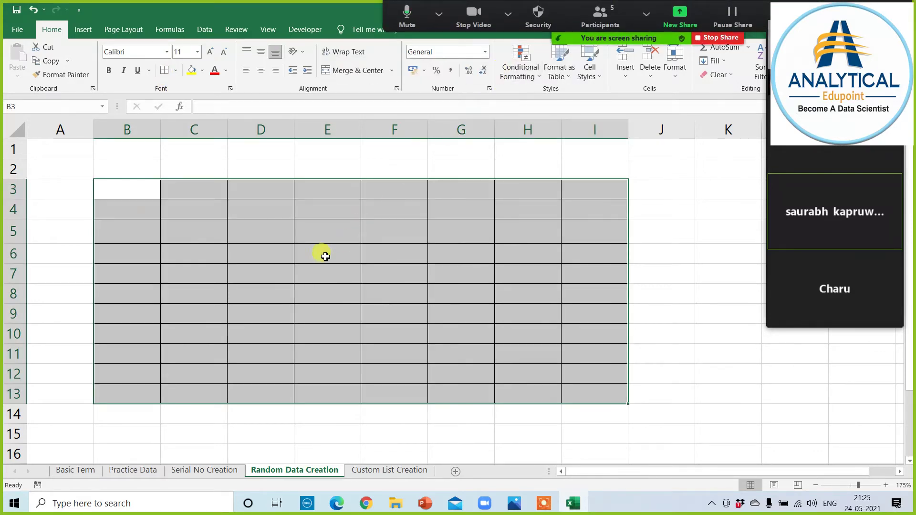
left_click(247, 249)
left_click(132, 194)
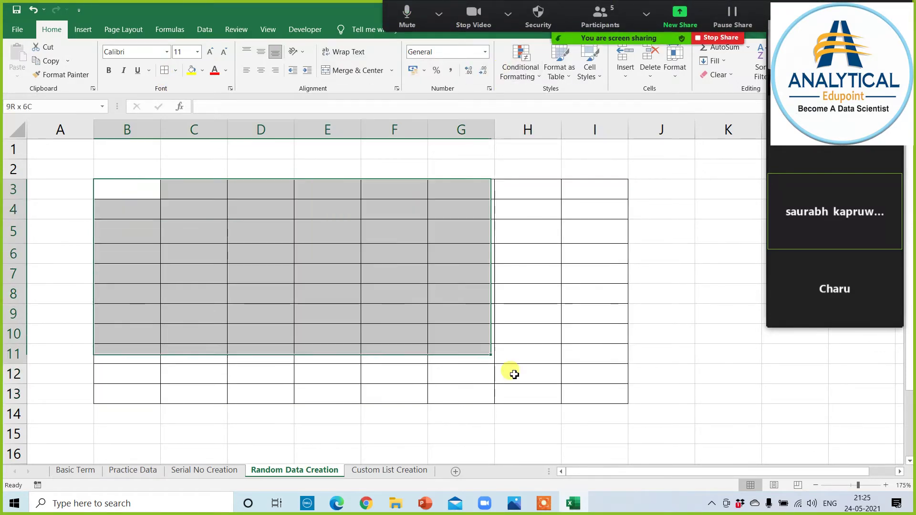
left_click_drag(132, 194, 572, 392)
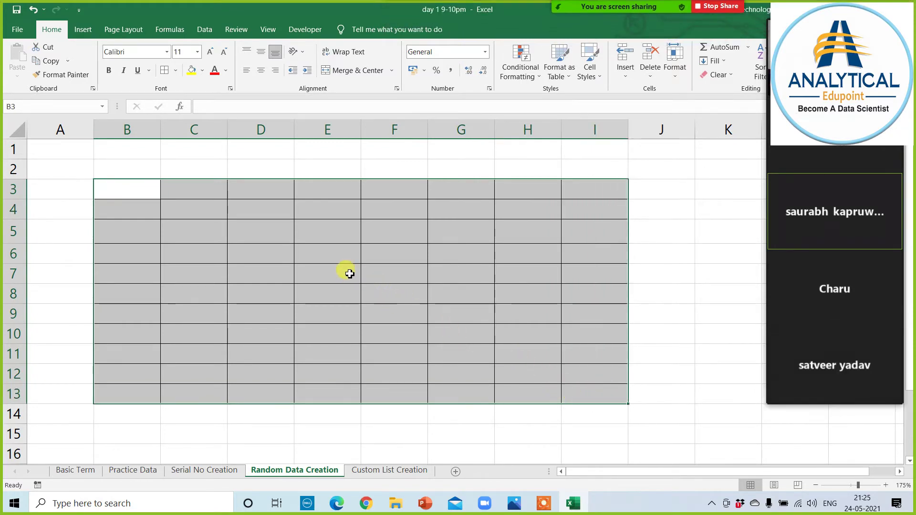
mouse_move(128, 189)
left_mouse_down()
mouse_move(600, 368)
mouse_move(594, 394)
left_mouse_up()
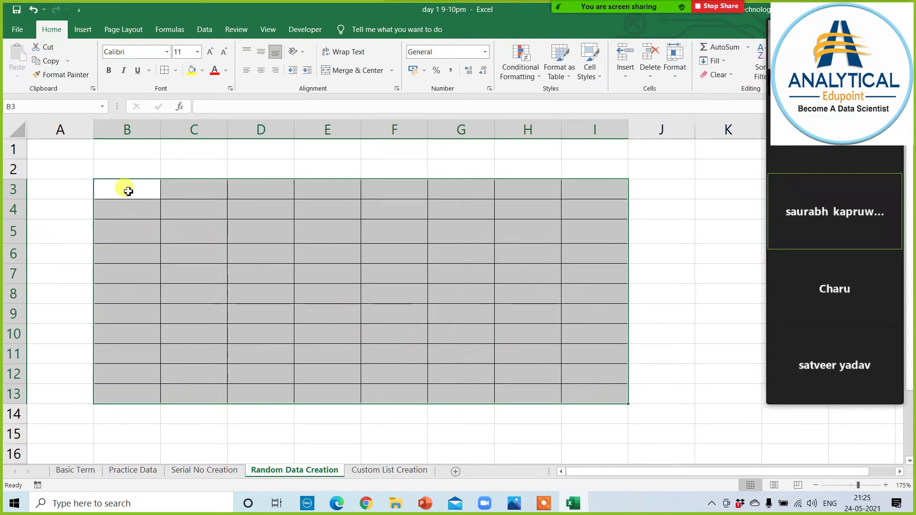
left_click_drag(125, 188, 605, 404)
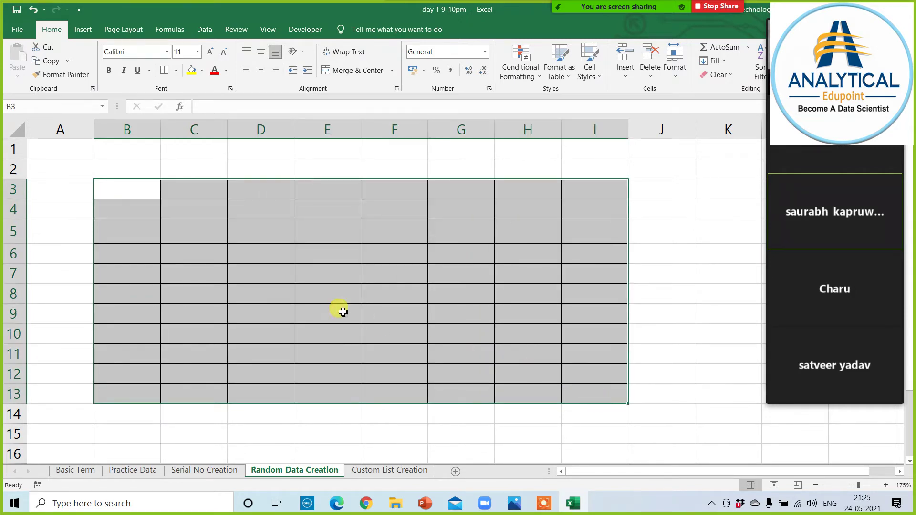
left_click(142, 193)
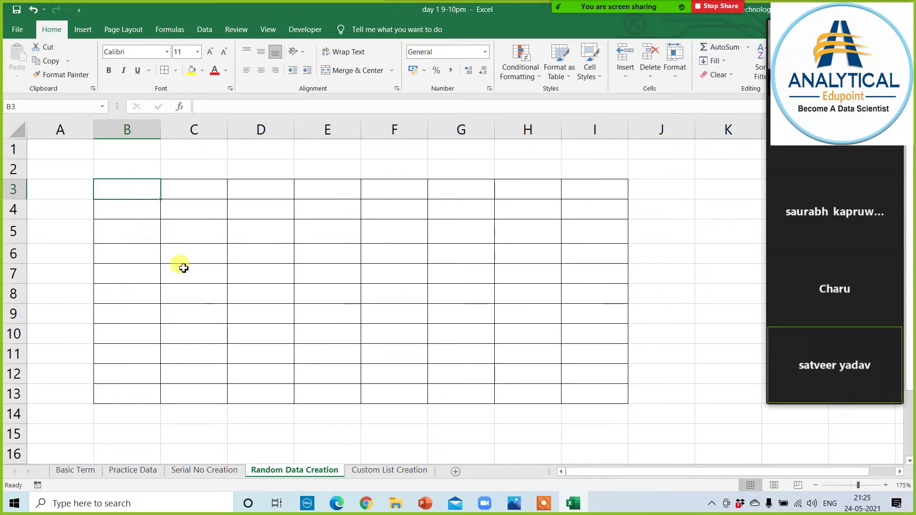
Enter the sample numbers 2342, 6343, 2342 and 5234 in B3:B6.
type("2342")
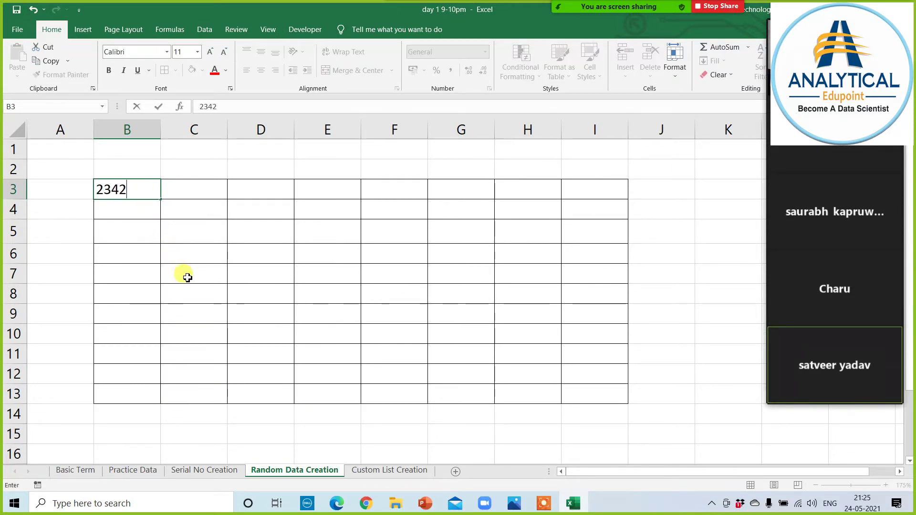
key("Return")
type("634")
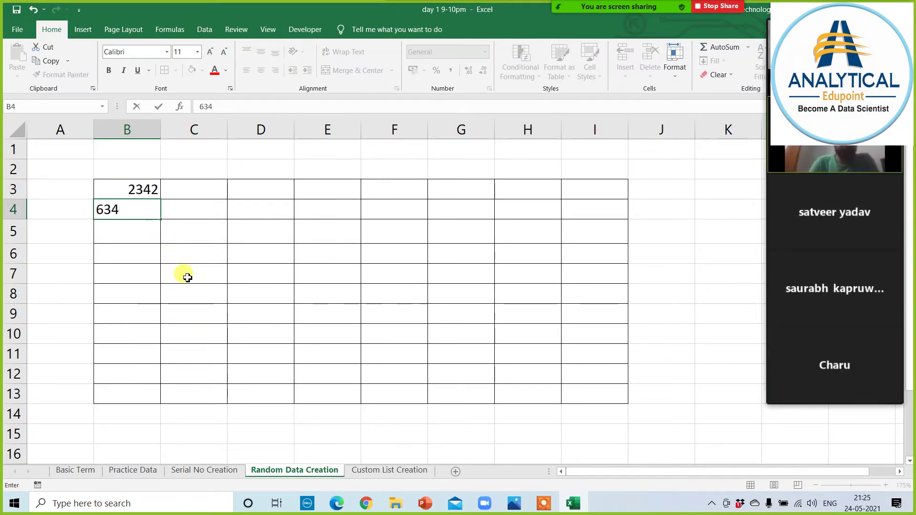
type("3")
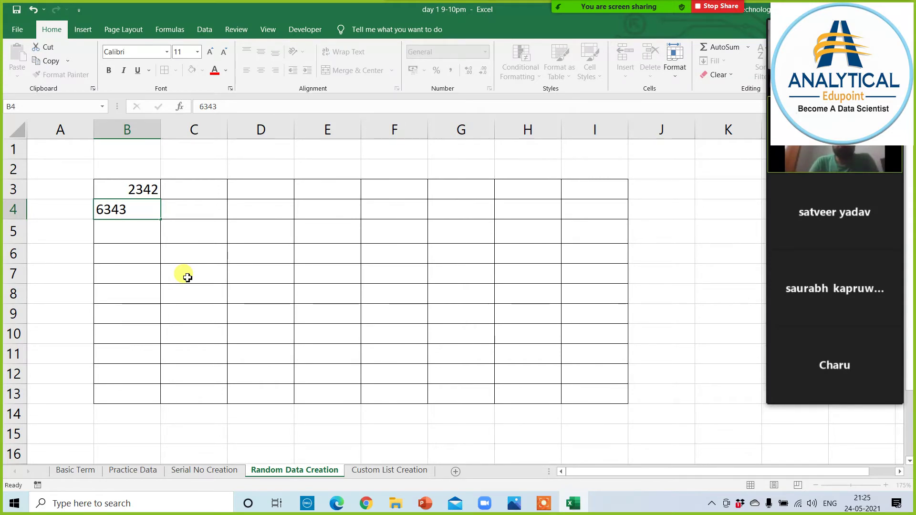
key("Return")
type("2342")
key("Return")
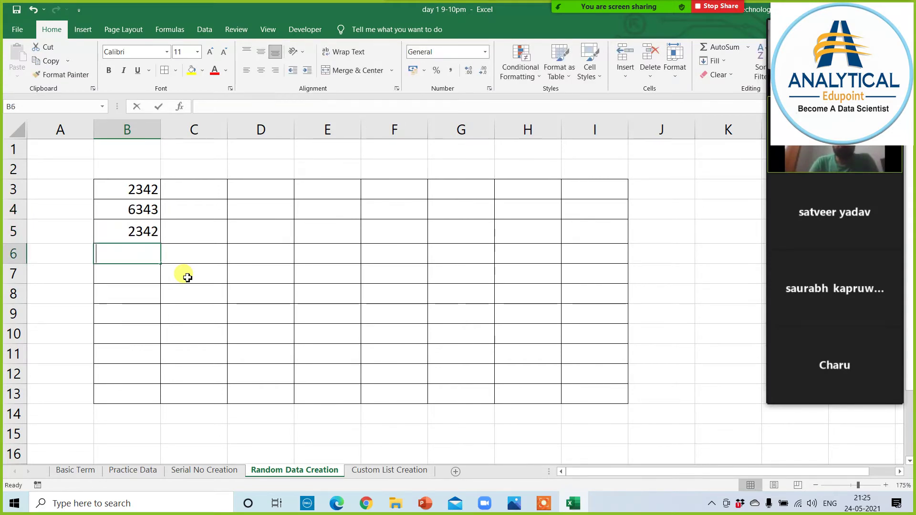
type("5234")
key("Return")
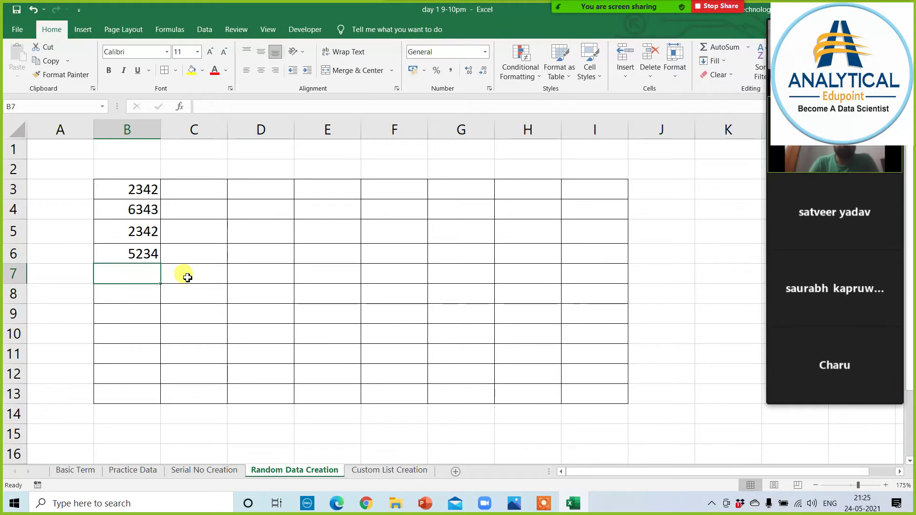
left_click_drag(128, 188, 149, 274)
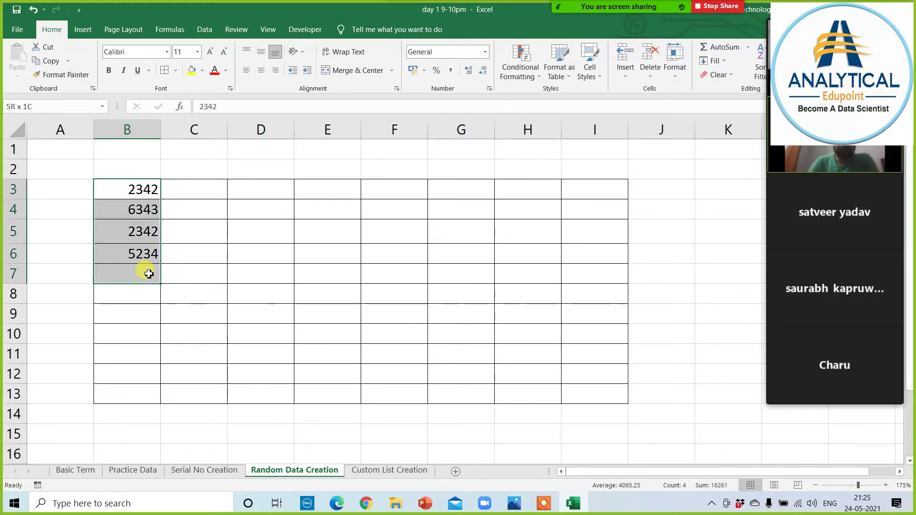
Label D1 'randbetween' and widen column D to fit the label.
left_click(254, 158)
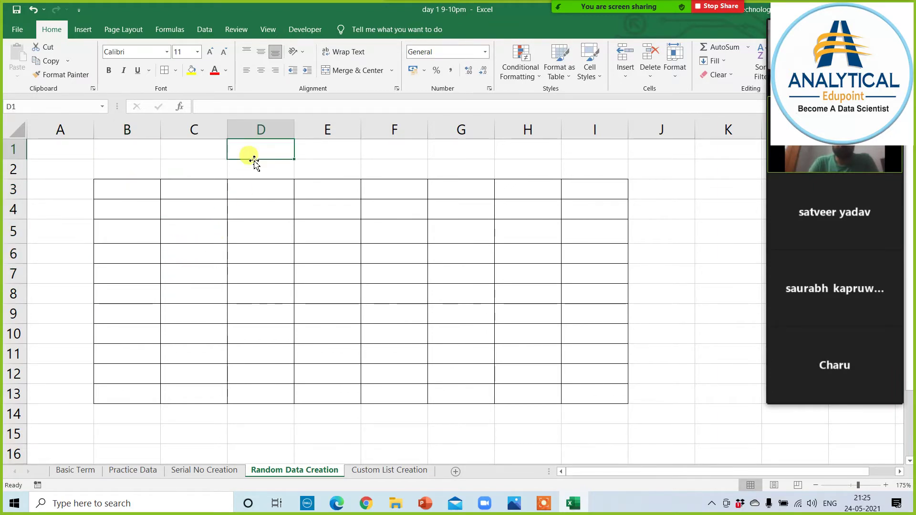
type("rand")
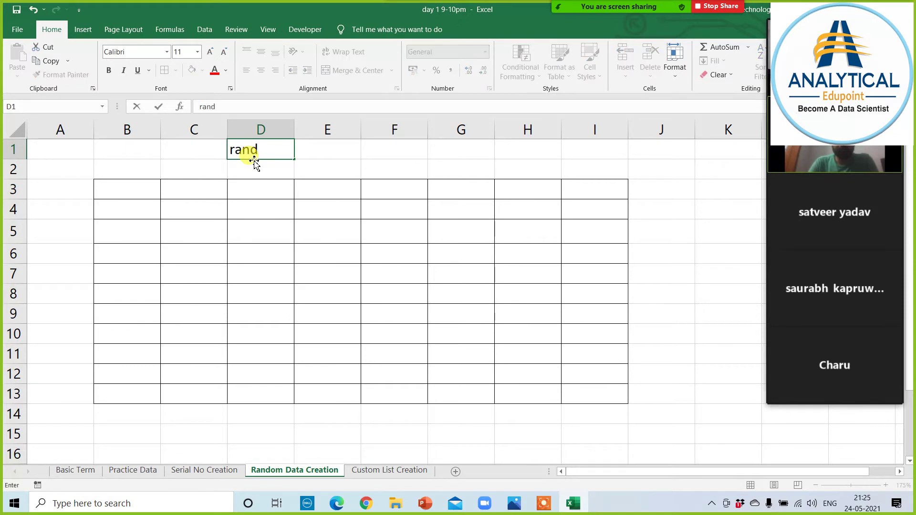
type("betw")
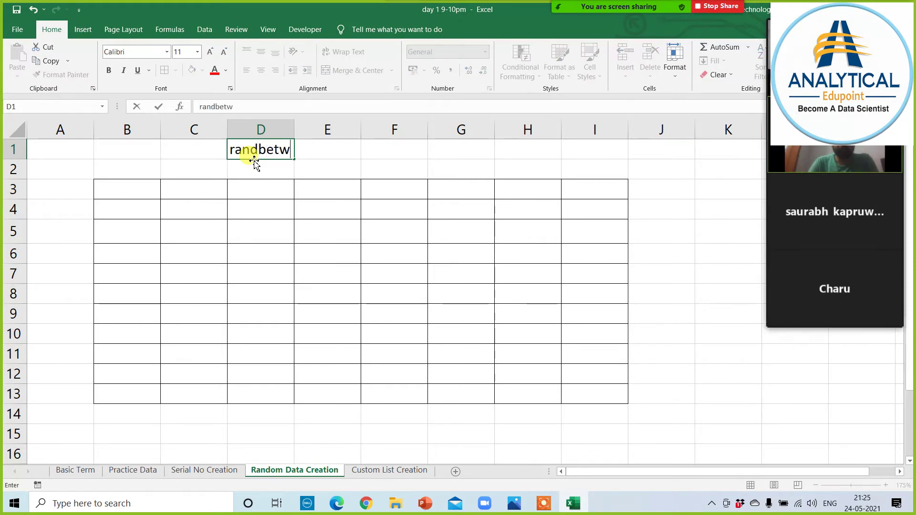
type("een")
key("Return")
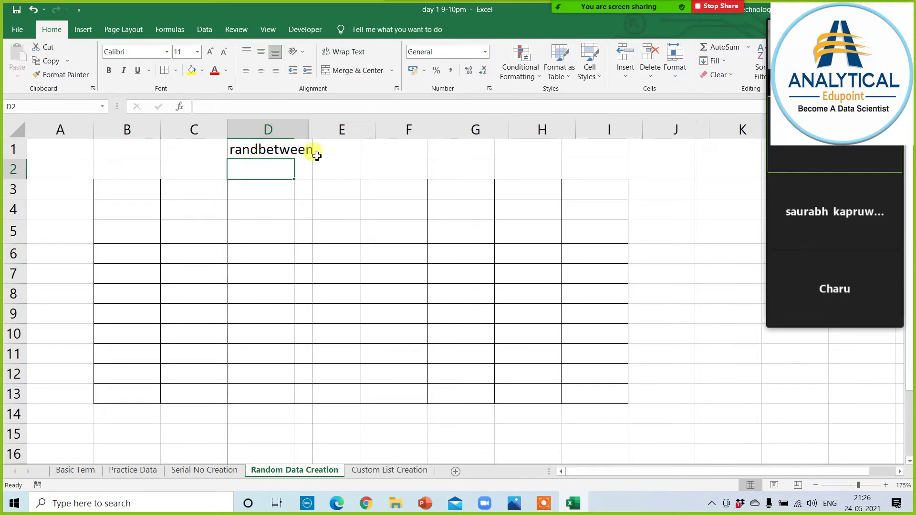
left_click_drag(296, 128, 327, 138)
key("Up")
Give the D1 label a yellow fill and select cell B3 of the empty table.
left_click(191, 70)
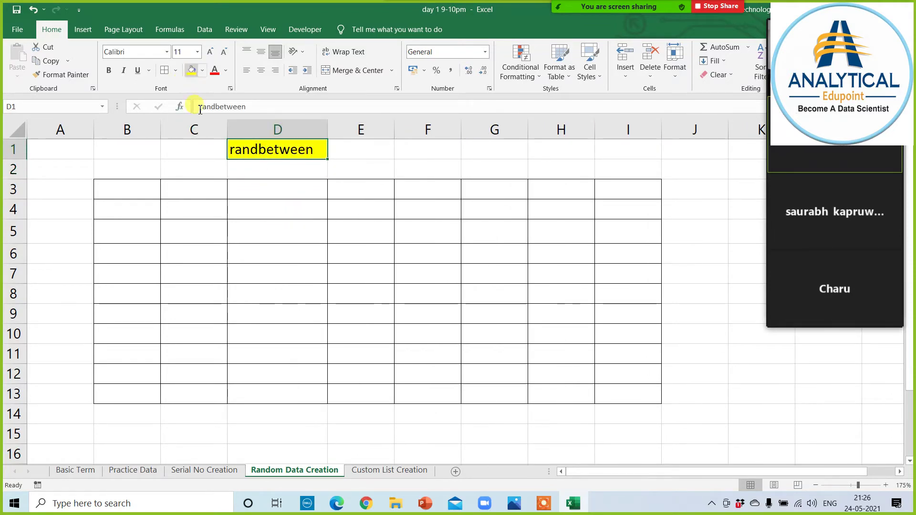
left_click_drag(138, 193, 191, 208)
left_click_drag(415, 335, 616, 385)
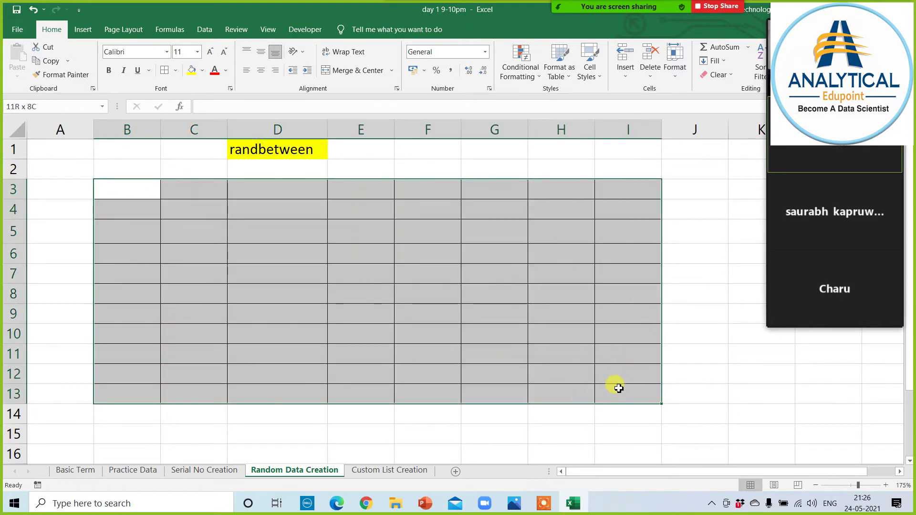
left_click(338, 309)
left_click(131, 193)
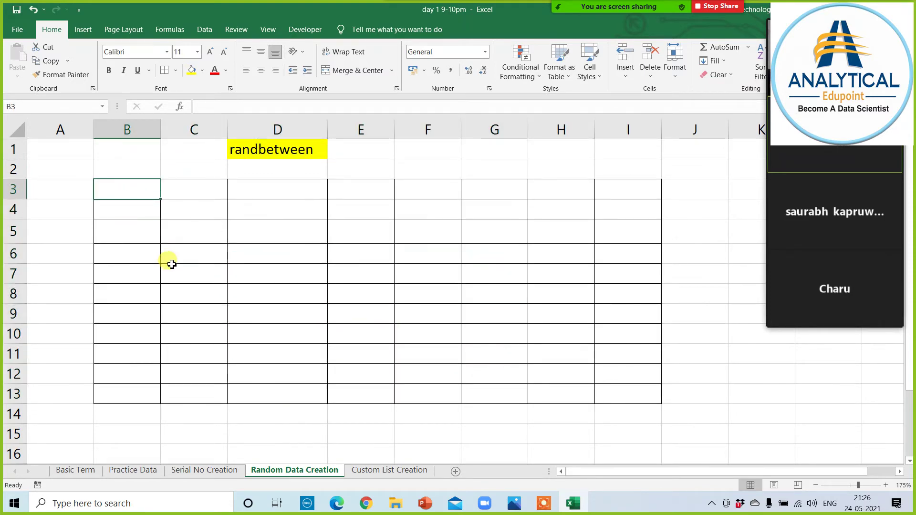
Enter the formula =RANDBETWEEN(1000,10000) in cell B3.
type("=rand")
key("Down")
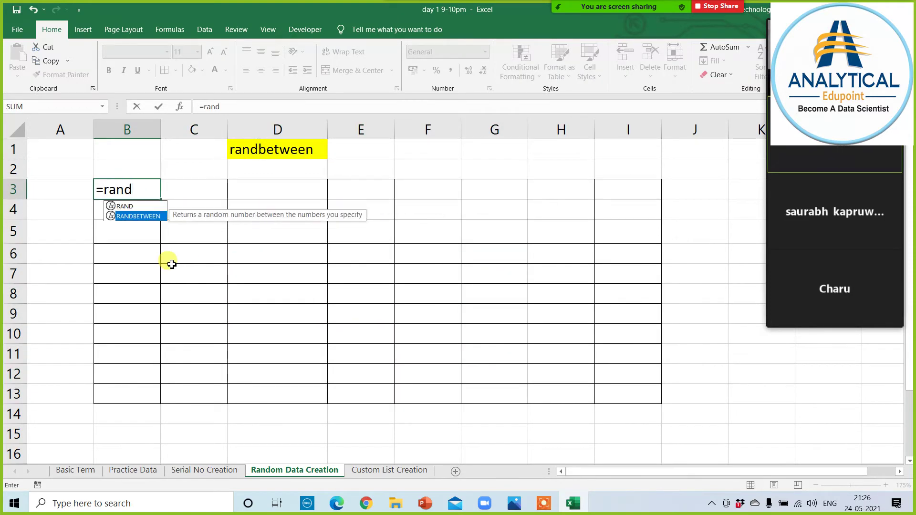
key("Tab")
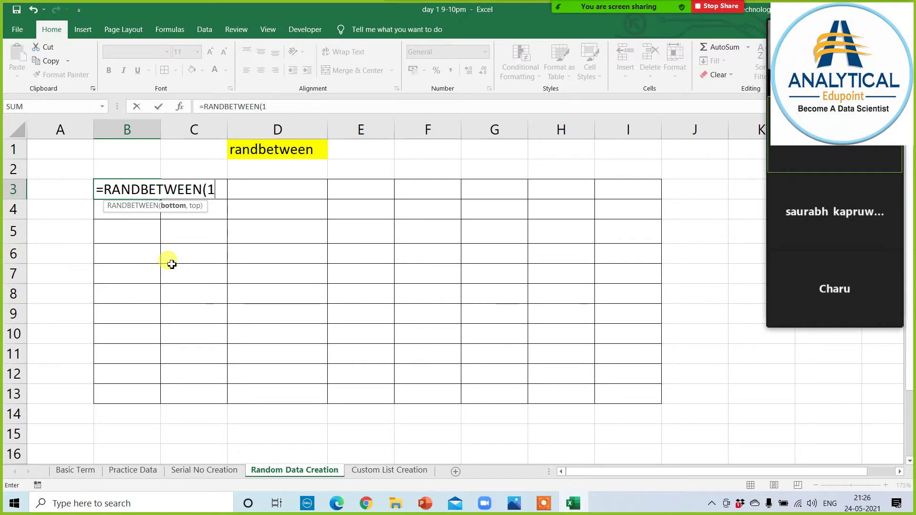
type("000,")
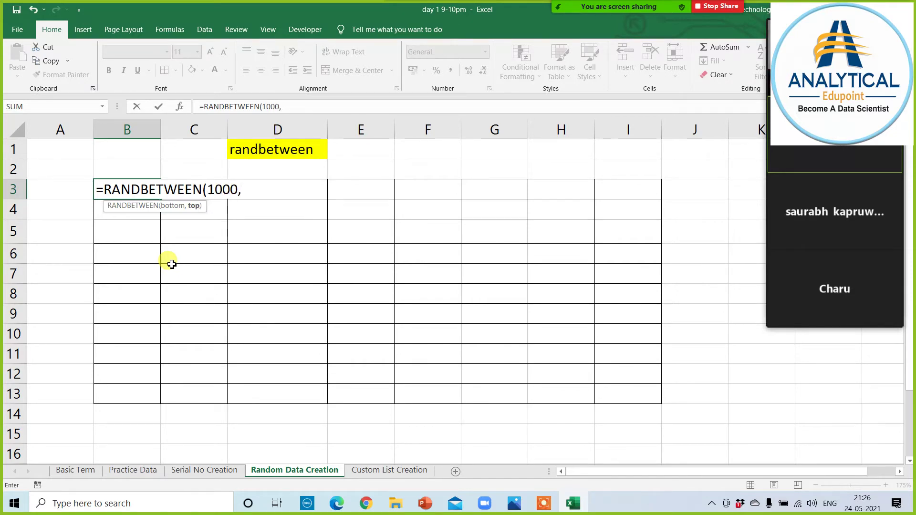
type("10000")
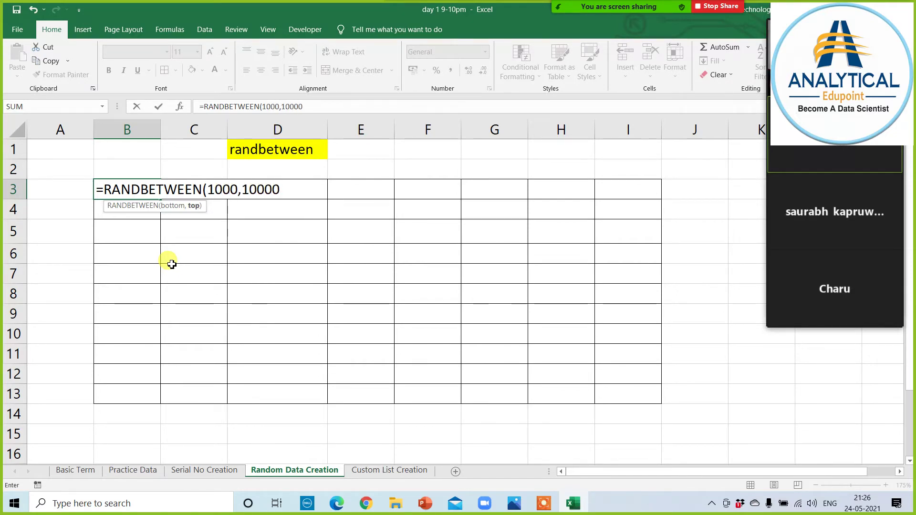
type(")")
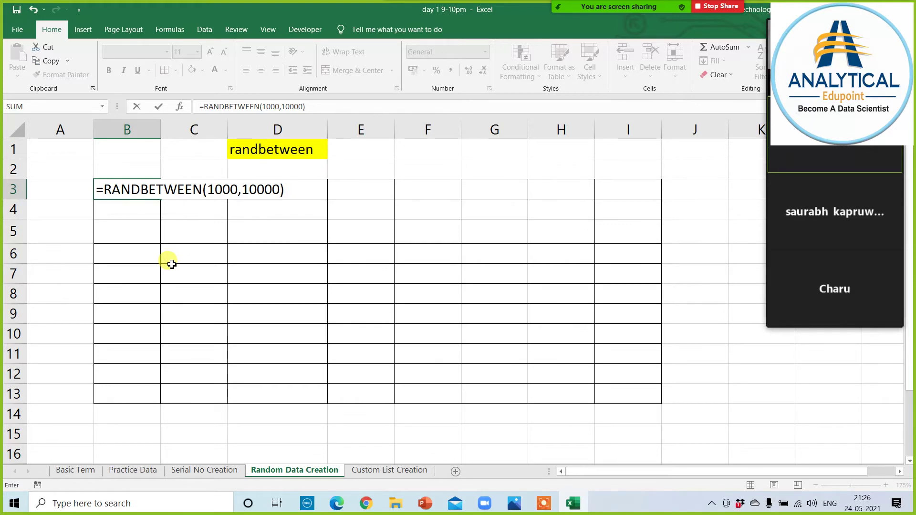
key("Return")
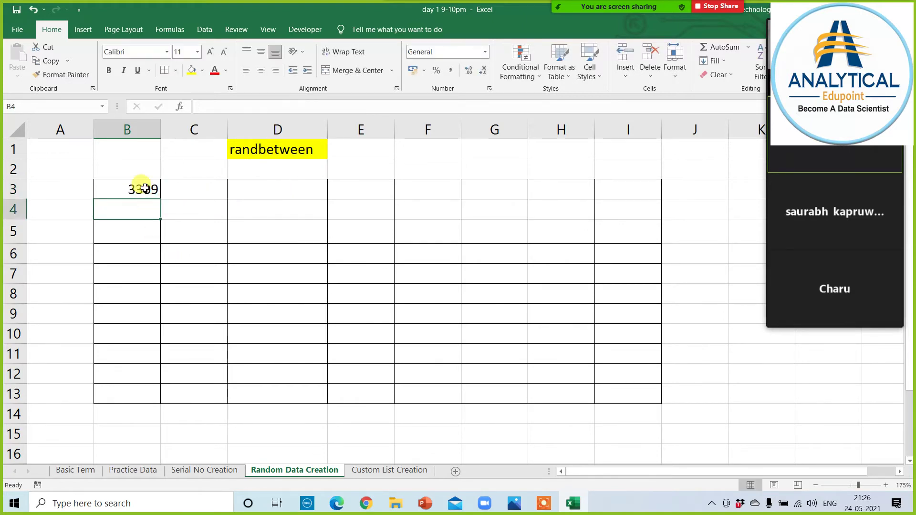
key("Up")
key("Up")
Copy the B3 formula across to column I and down to about row 250.
left_click(147, 194)
mouse_move(161, 201)
left_mouse_down()
mouse_move(659, 204)
mouse_move(658, 404)
left_mouse_up()
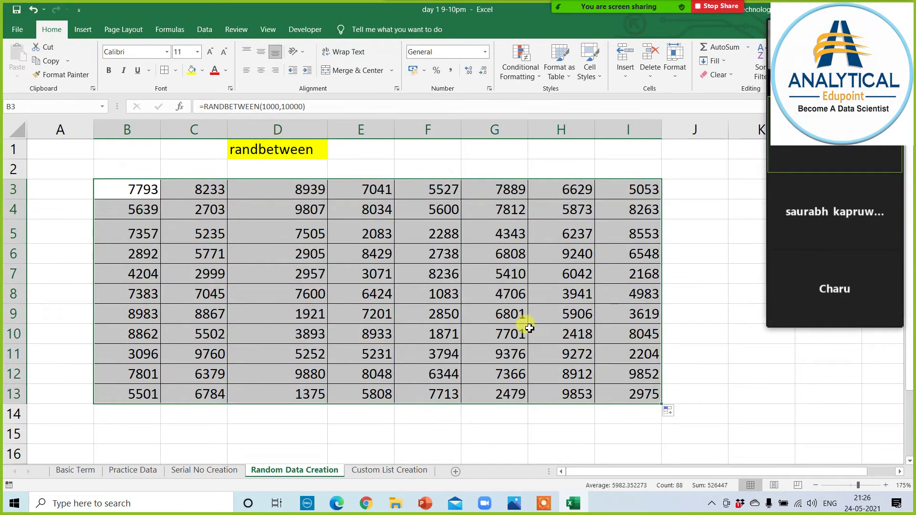
left_click_drag(135, 186, 634, 393)
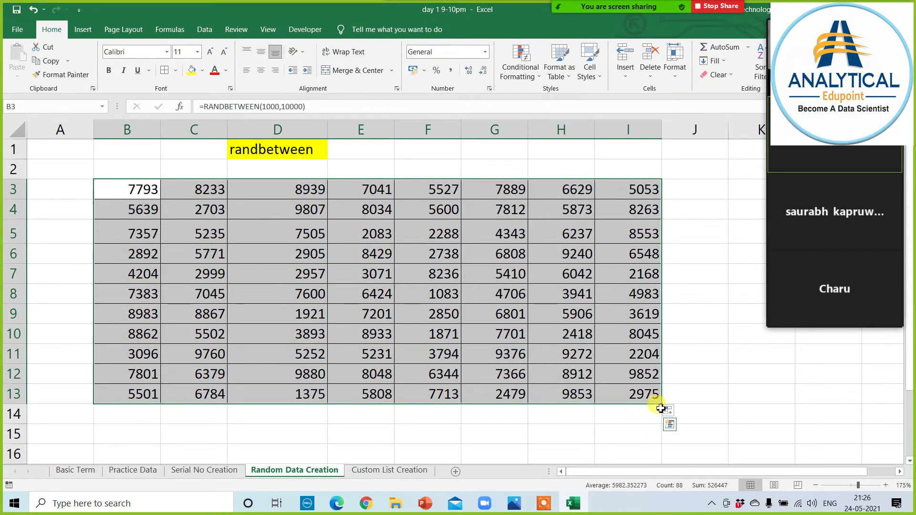
left_click_drag(663, 406, 517, 318)
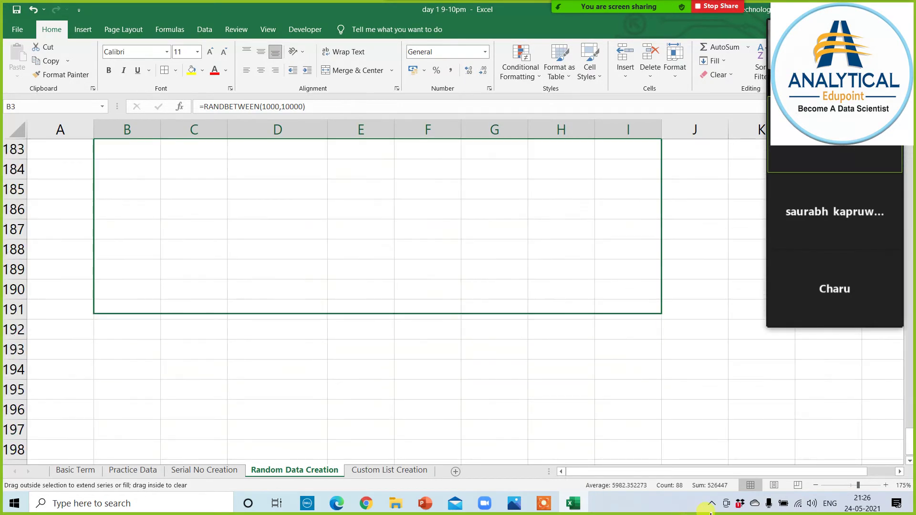
scroll(399, 256, "up", 6)
scroll(375, 260, "up", 7)
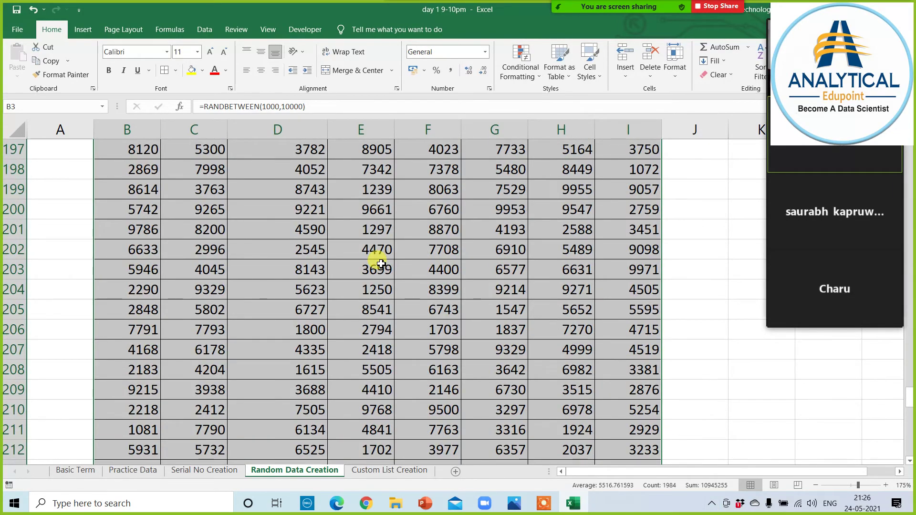
scroll(379, 258, "up", 14)
scroll(380, 258, "up", 14)
scroll(377, 248, "up", 7)
scroll(377, 248, "up", 14)
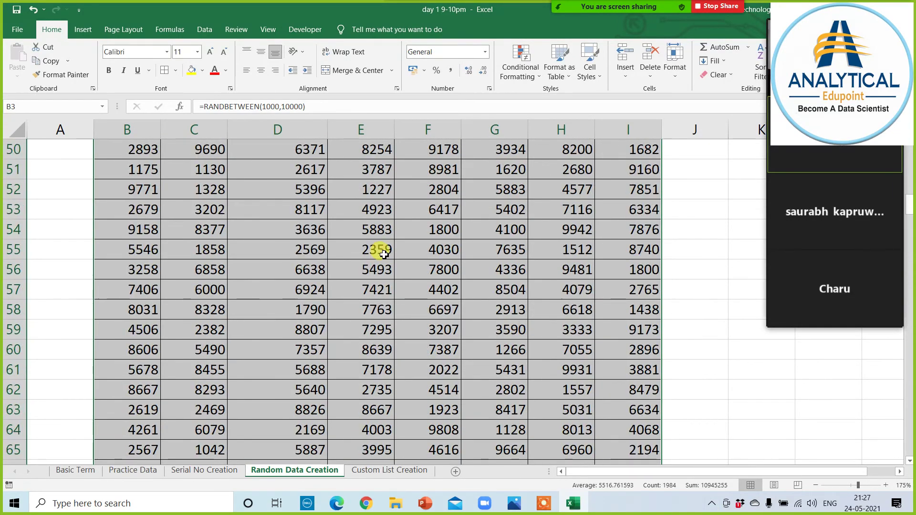
scroll(384, 247, "up", 13)
scroll(387, 248, "up", 4)
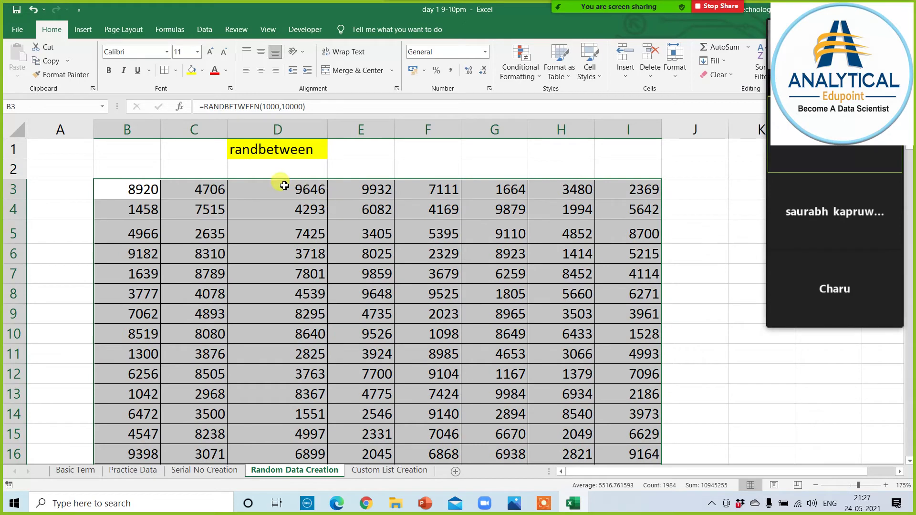
Clear the table, enter =RANDBETWEEN(100,100000) in B3, and copy it across B3:I15.
key("Delete")
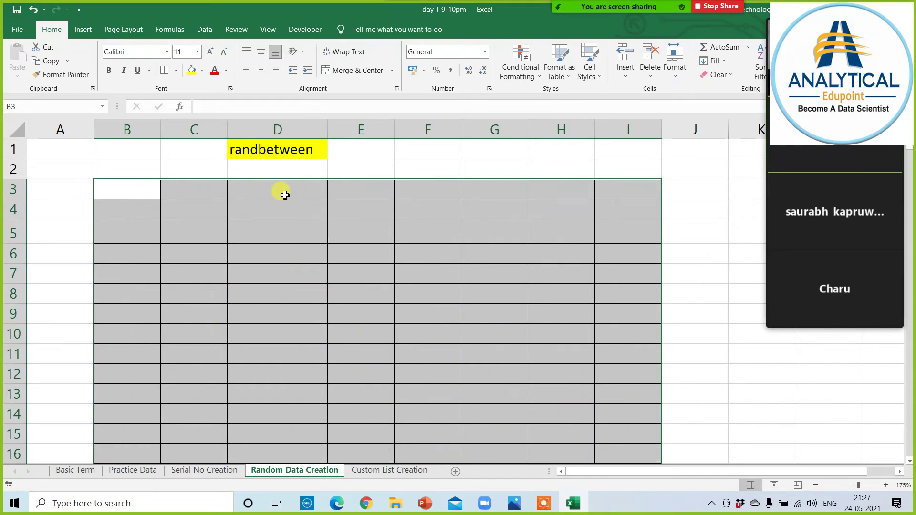
left_click(241, 230)
left_click(133, 188)
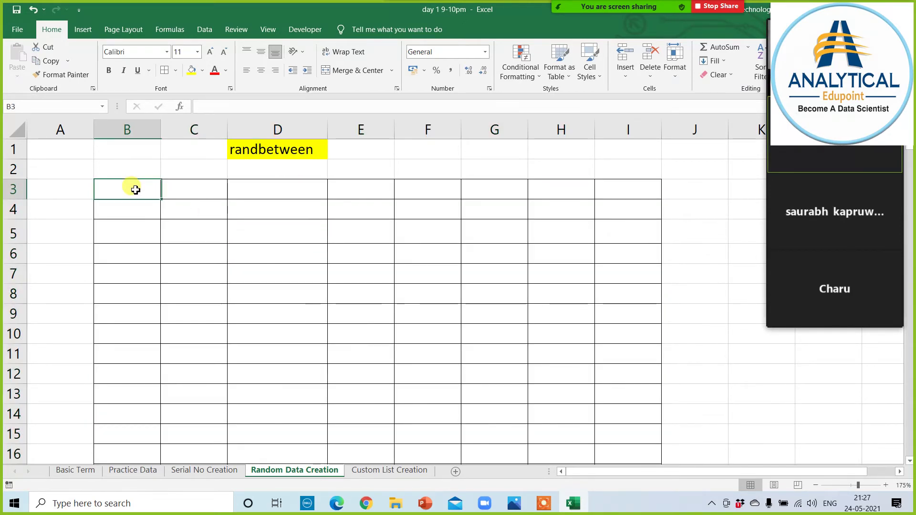
type("=rand")
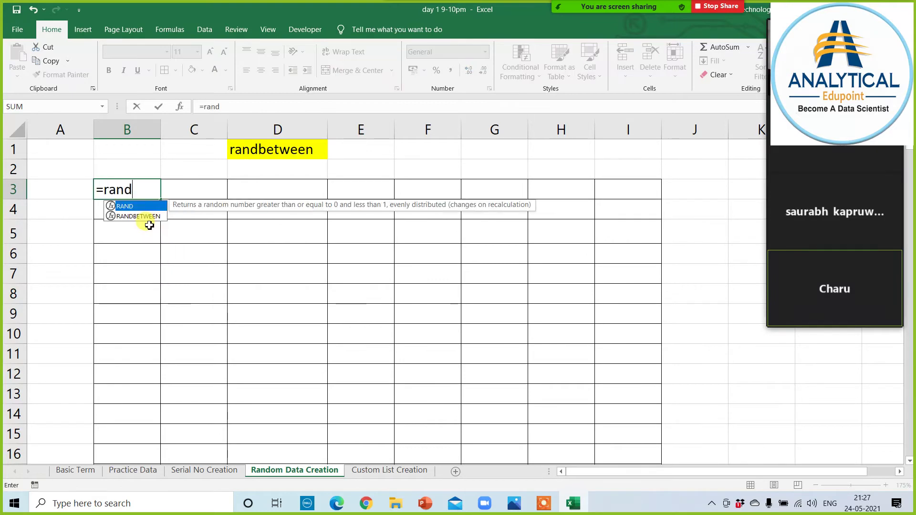
double_click(148, 217)
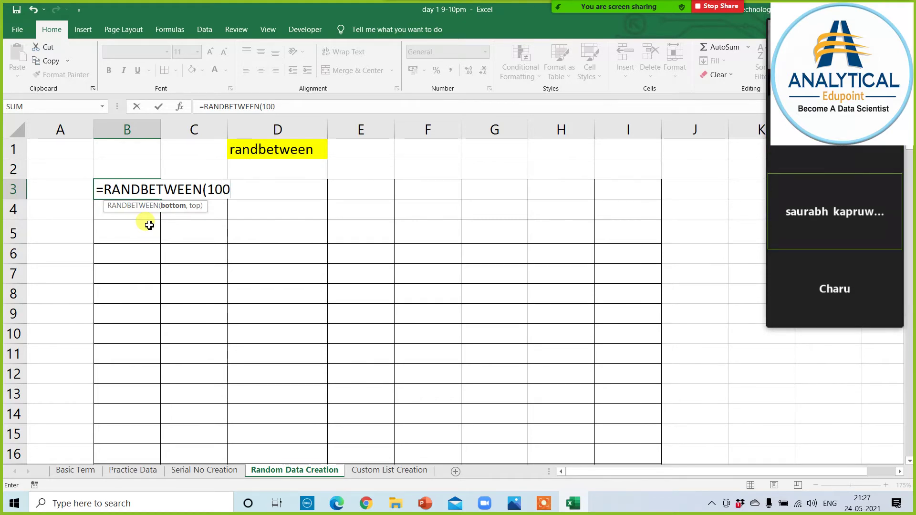
type(",1")
type("00000")
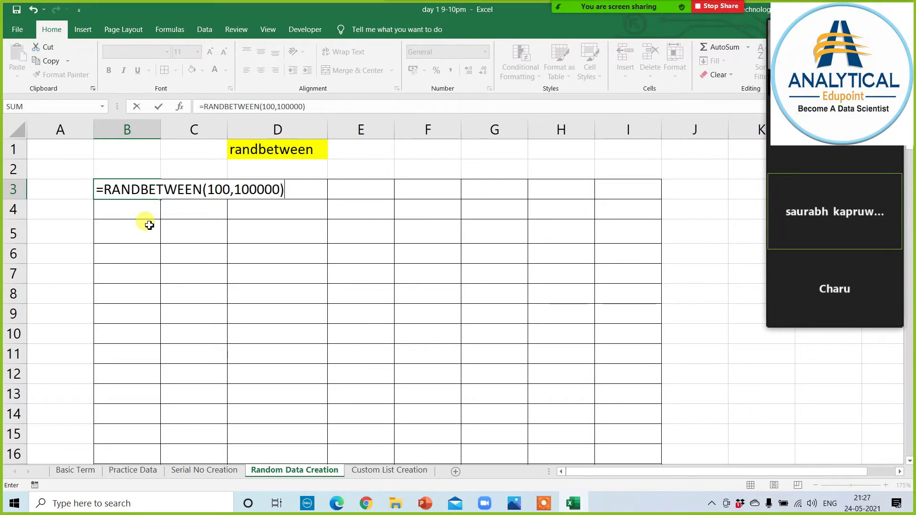
key("Return")
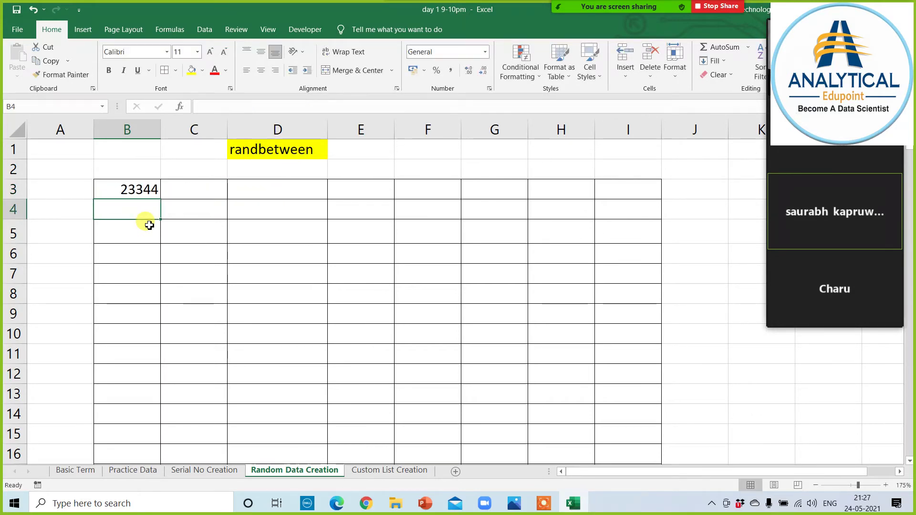
left_click(148, 195)
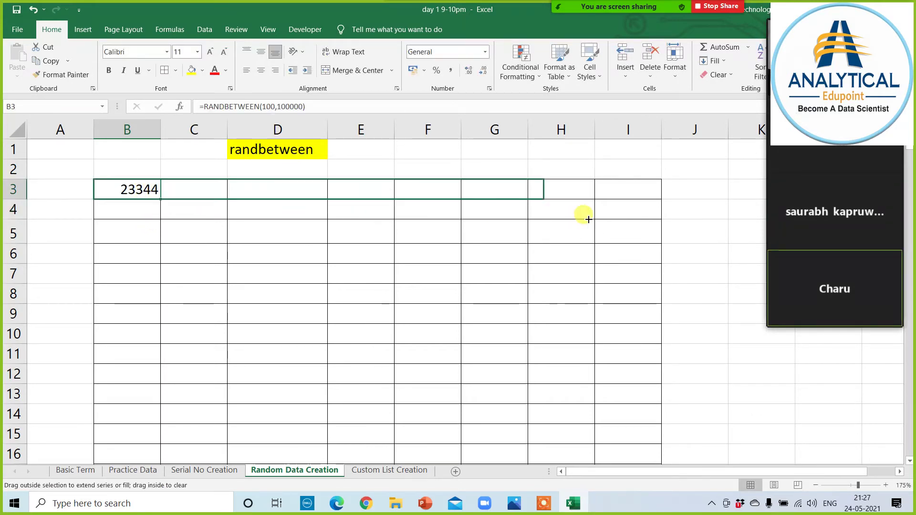
mouse_move(162, 199)
left_mouse_down()
mouse_move(661, 205)
mouse_move(659, 443)
left_mouse_up()
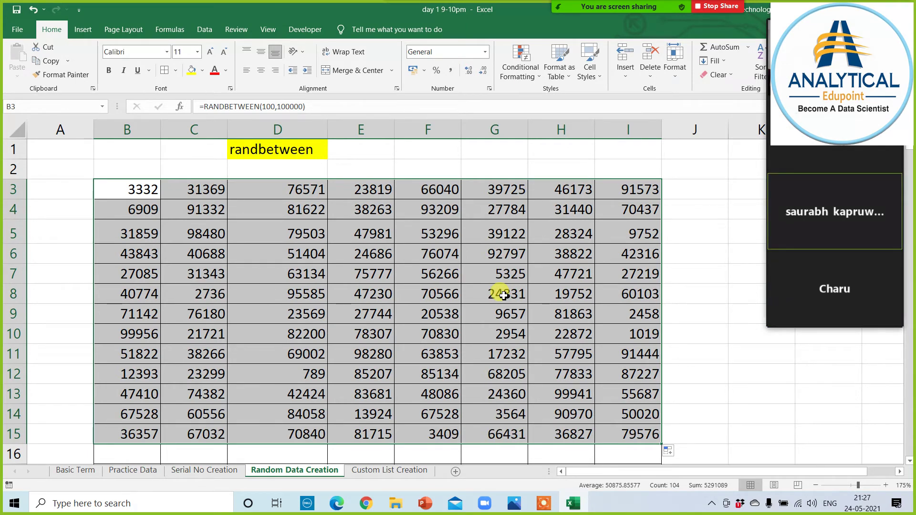
On Practice Data, give the S.No. and Sales Person headers a yellow fill.
left_click(132, 471)
left_click(249, 292)
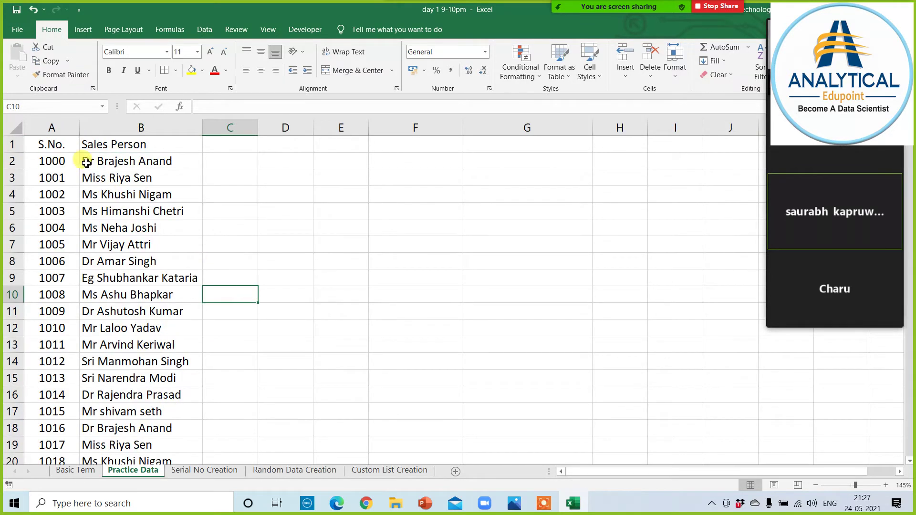
left_click_drag(72, 143, 110, 146)
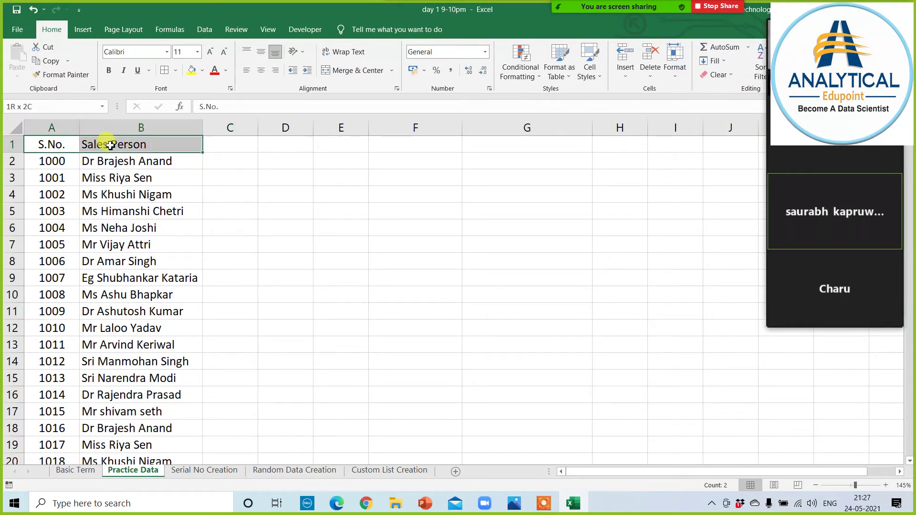
left_click(192, 70)
left_click_drag(53, 164, 52, 330)
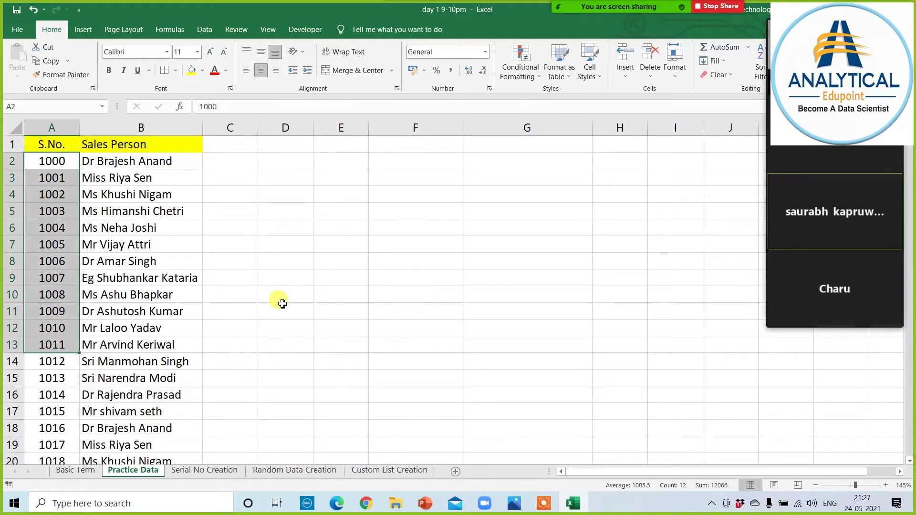
left_click(327, 291)
left_click(111, 146)
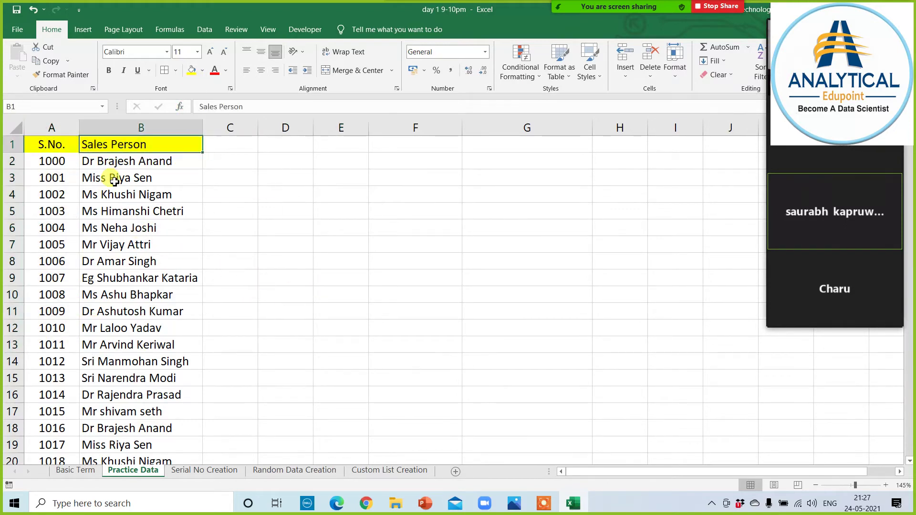
left_click_drag(115, 162, 117, 353)
left_click(239, 277)
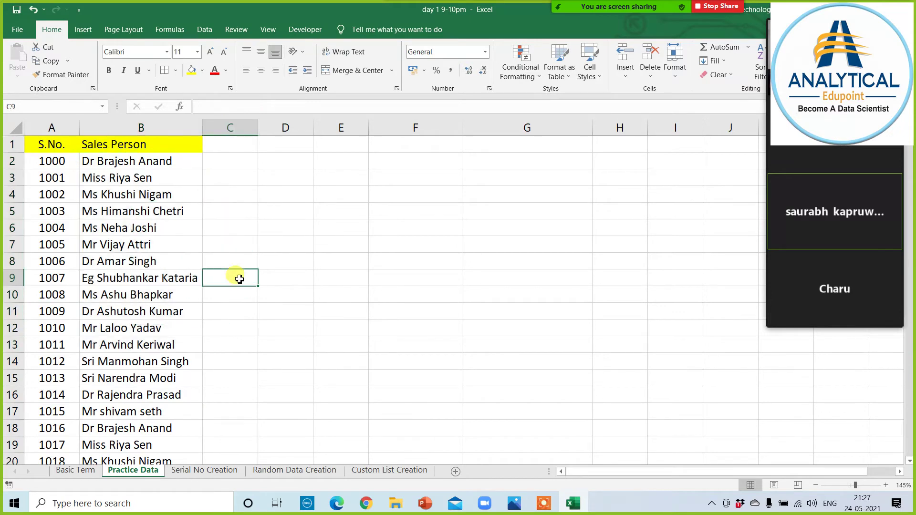
Add a 'Sales Price' heading in C1 and widen column C to fit it.
left_click(216, 144)
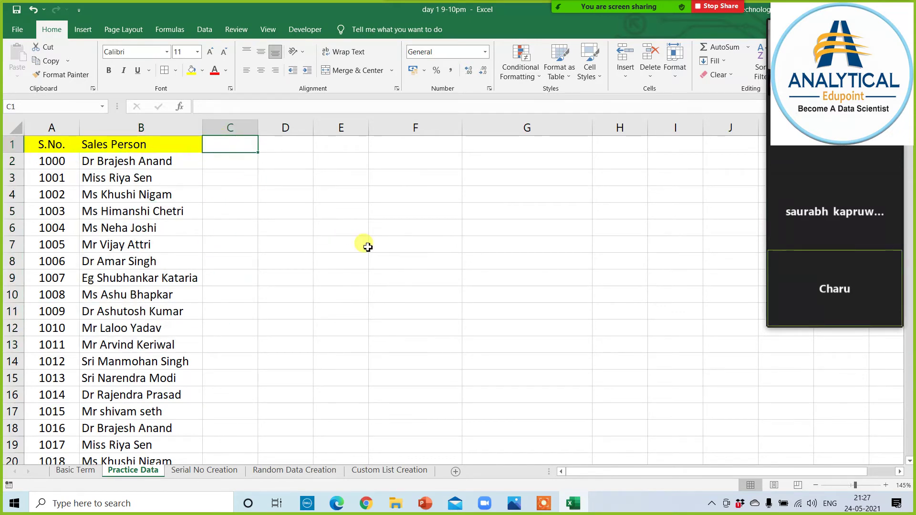
type("Sale")
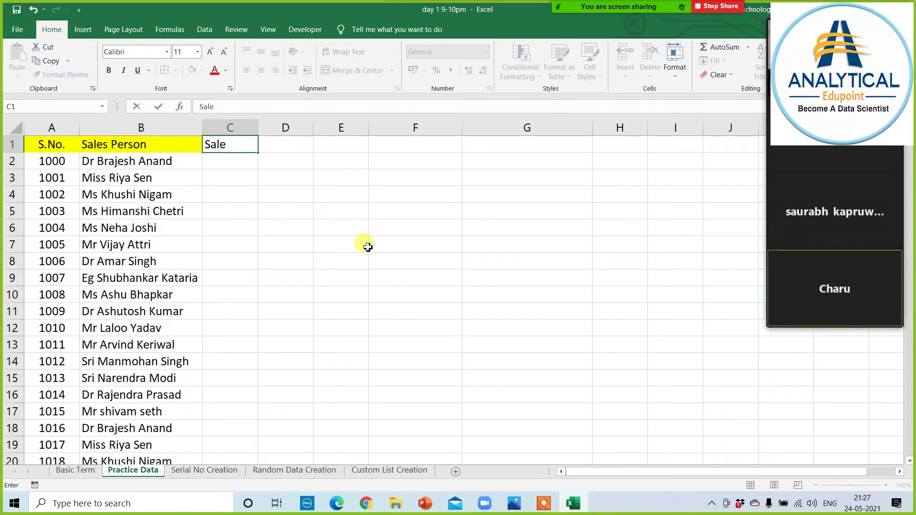
type("Am")
key("BackSpace")
key("BackSpace")
key("Return")
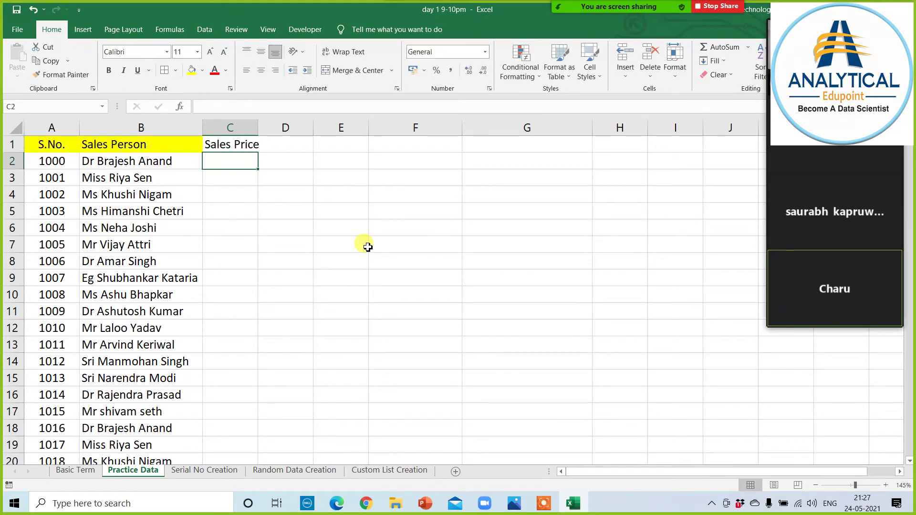
left_click_drag(258, 125, 275, 120)
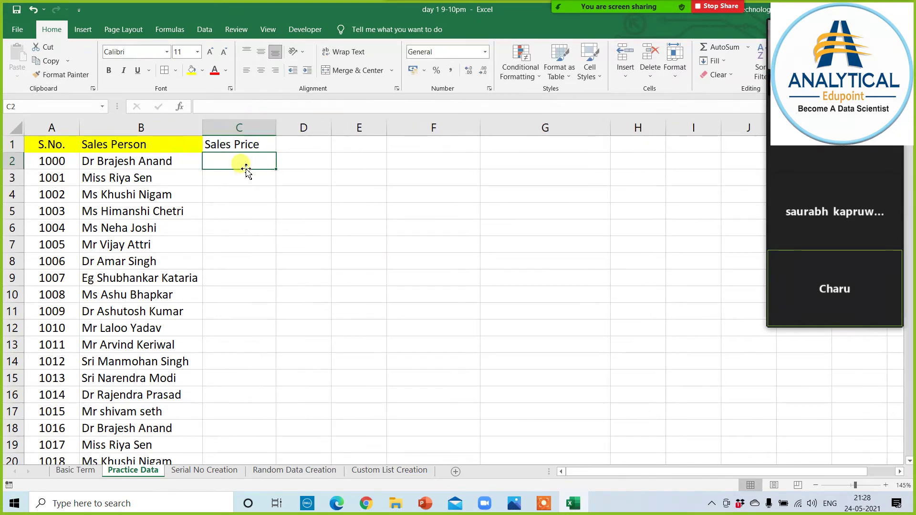
Try sample prices 5435, 3453 and 3453 in column C, then delete them.
left_click(63, 161)
left_click_drag(63, 160, 180, 375)
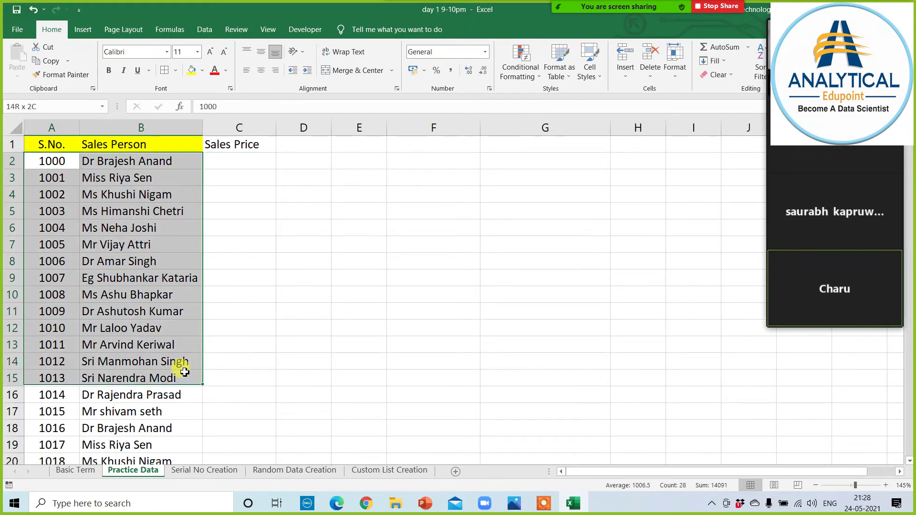
left_click(226, 168)
type("5")
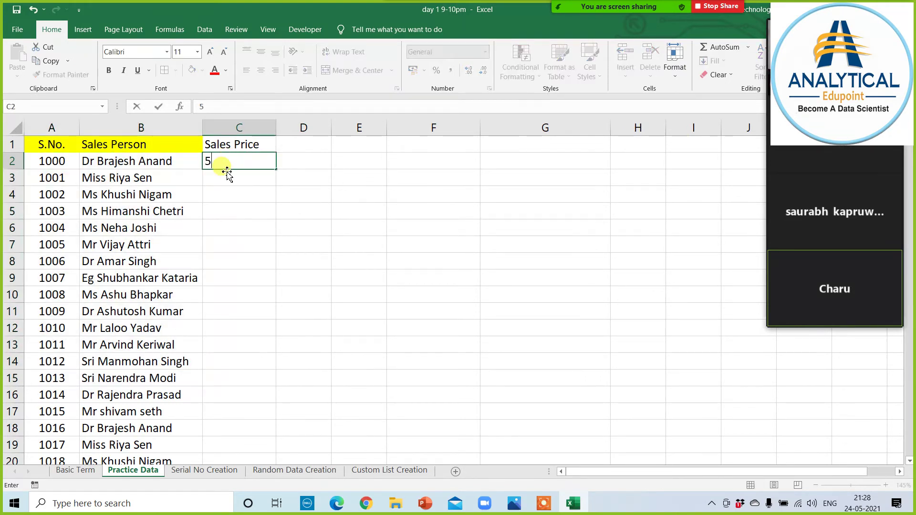
type("435")
key("Return")
type("3453")
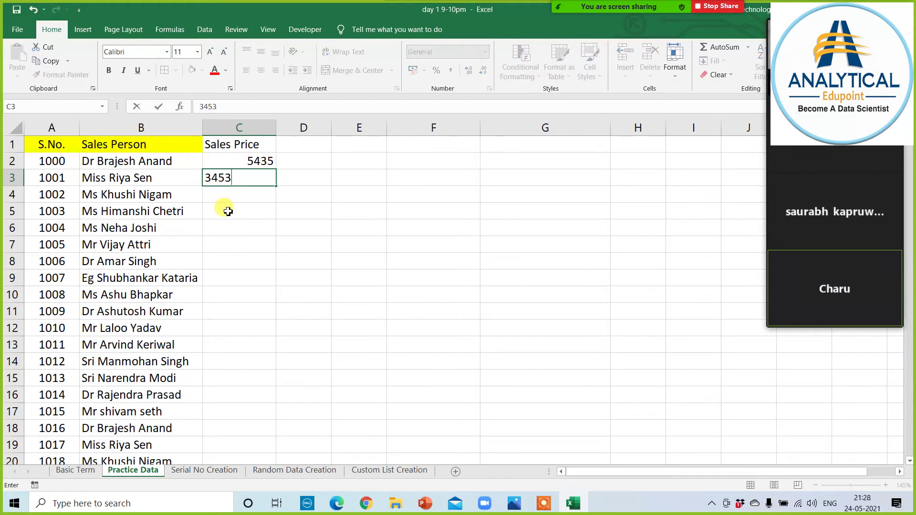
key("Return")
type("3453")
key("Return")
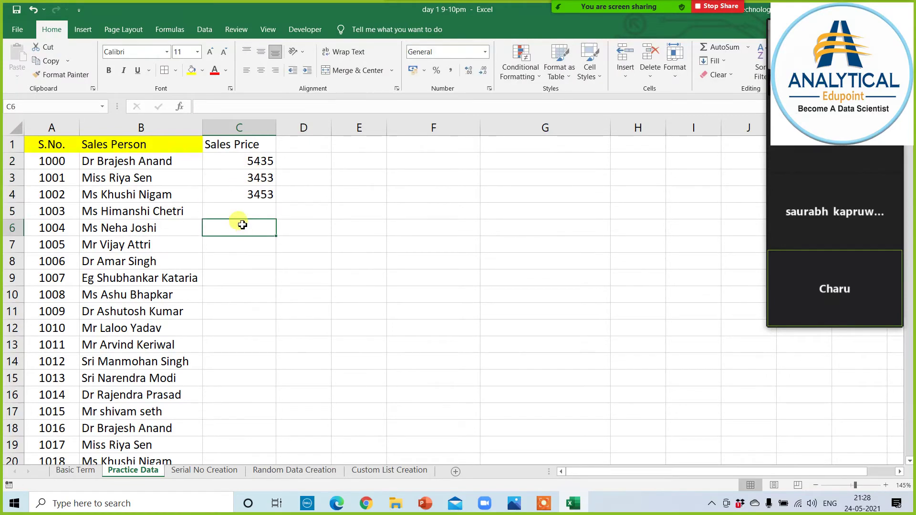
left_click_drag(249, 161, 253, 210)
key("Delete")
left_click(221, 260)
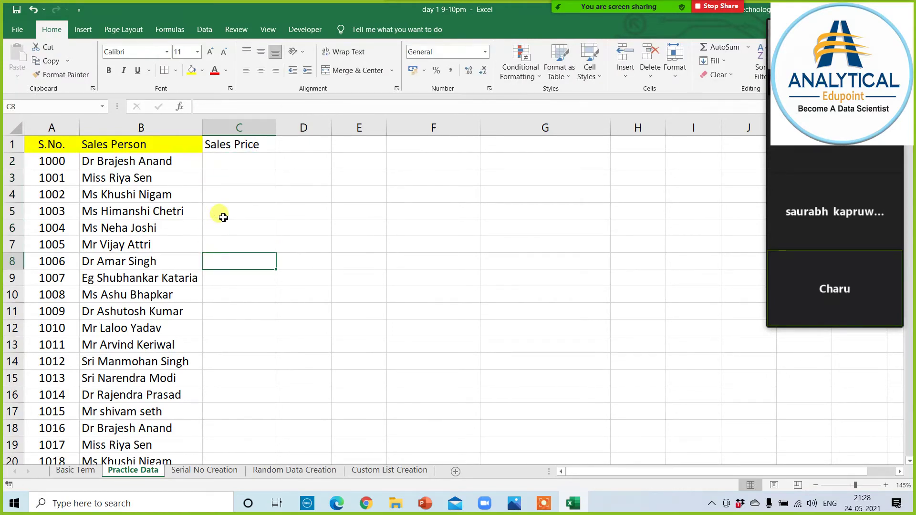
Fill the Sales Price heading yellow and enter =RANDBETWEEN(1000,10000) in C2.
left_click(235, 146)
left_click(191, 70)
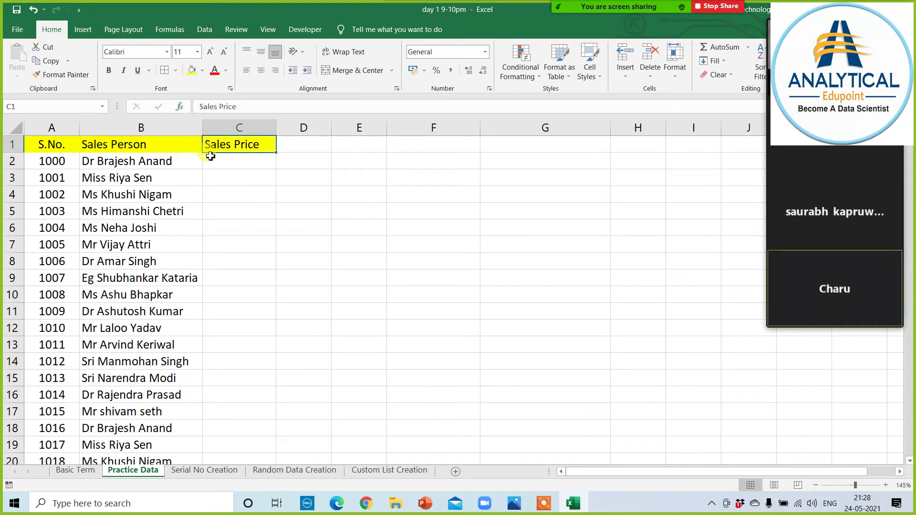
left_click(232, 163)
type("=")
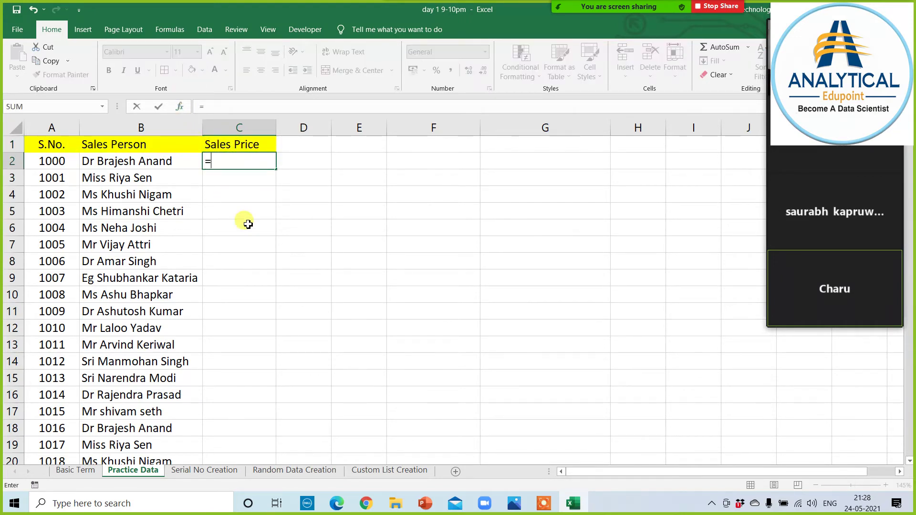
type("rand")
key("Down")
key("Tab")
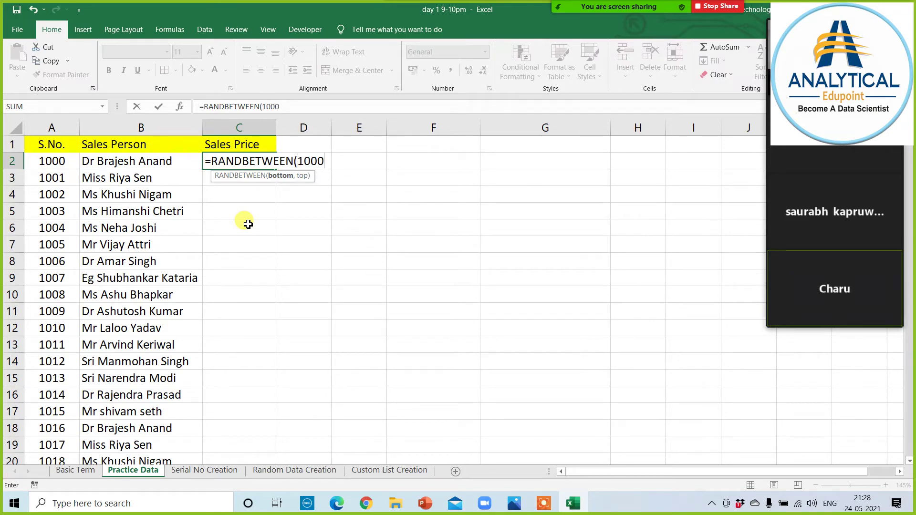
type(",1000")
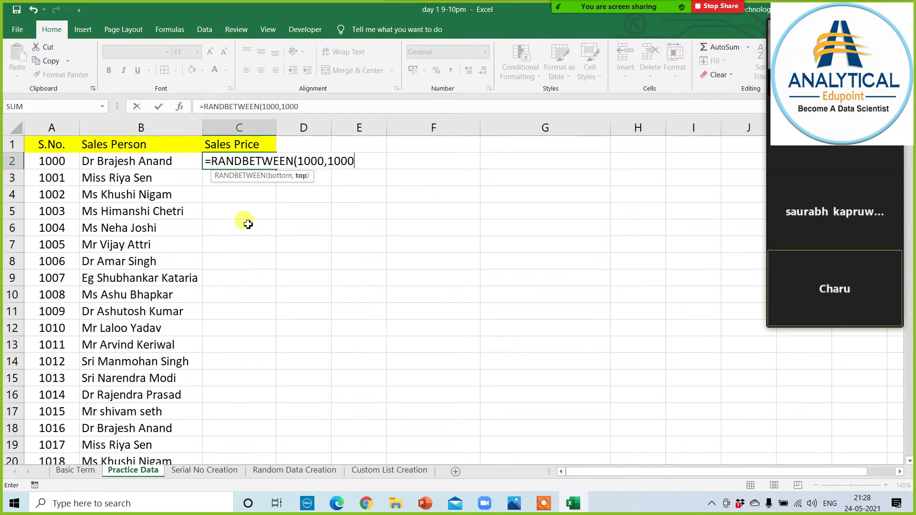
type(")")
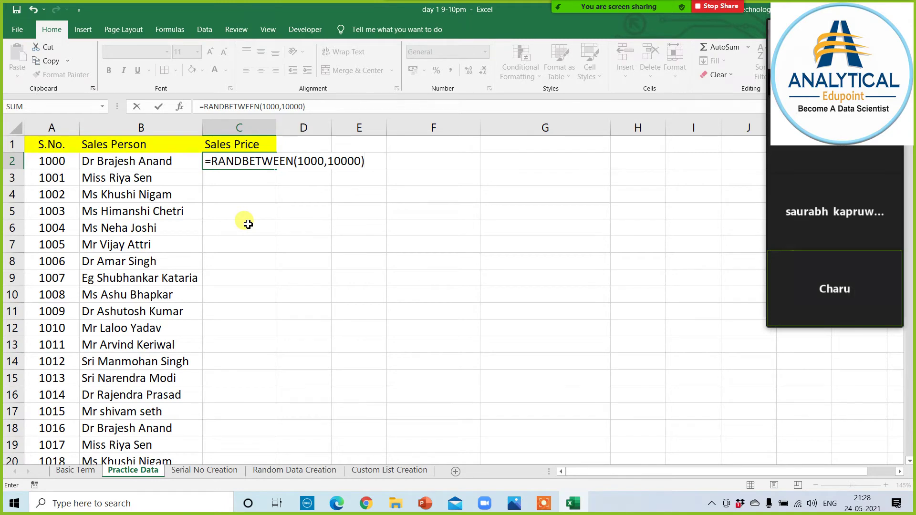
key("Return")
Autofill the C2 random price formula down the whole Sales Price column.
left_click(240, 163)
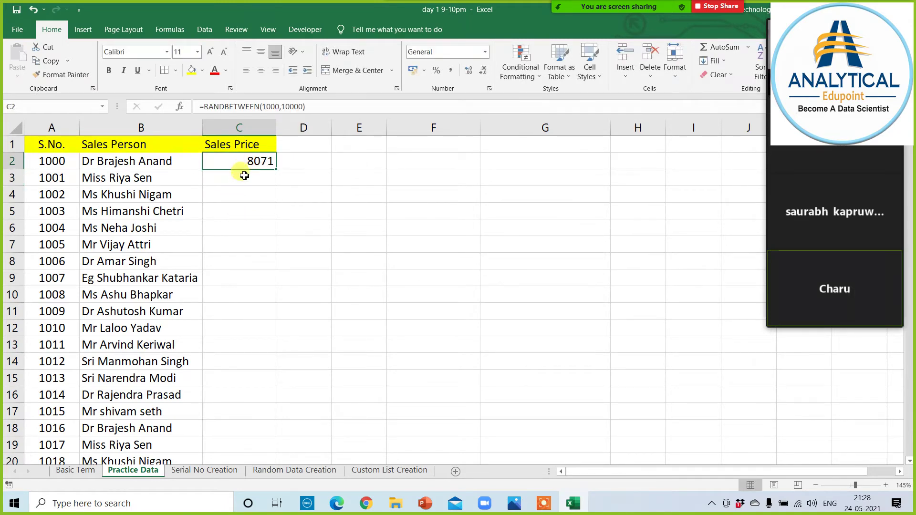
double_click(278, 172)
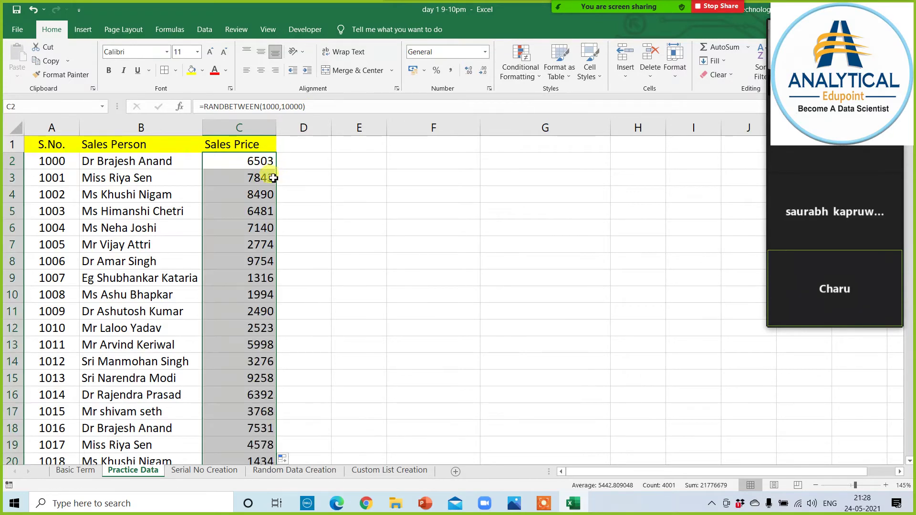
scroll(234, 287, "down", 5)
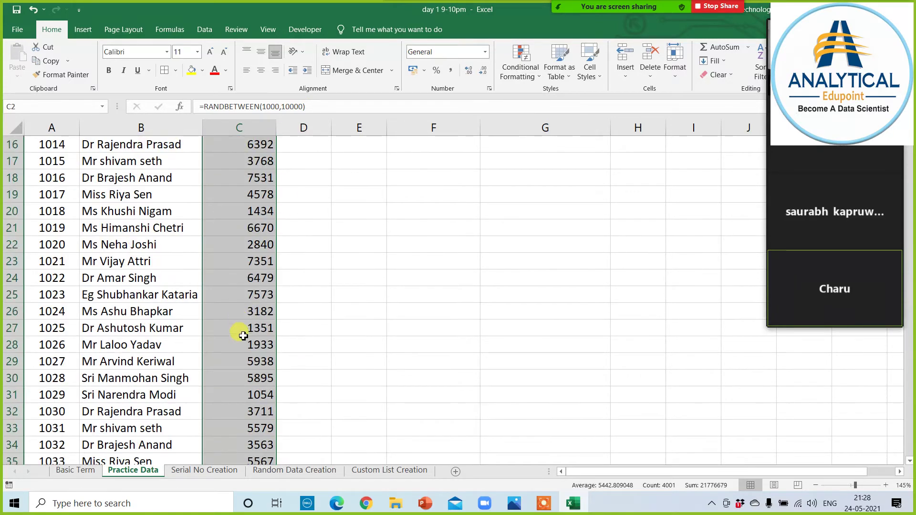
scroll(239, 353, "down", 4)
scroll(243, 369, "up", 6)
scroll(244, 372, "up", 3)
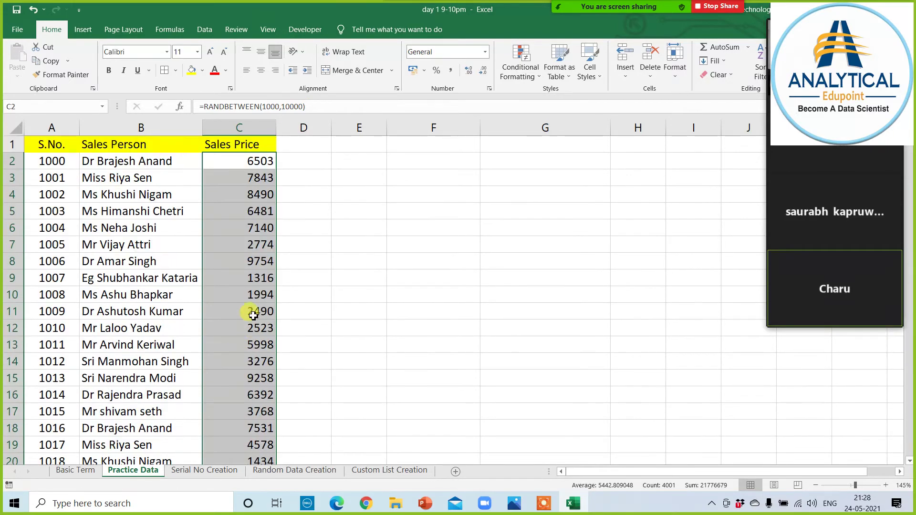
Confirm the prices reach row 4002, then go to the Random Data Creation sheet.
left_click(229, 163)
key("ctrl+Down")
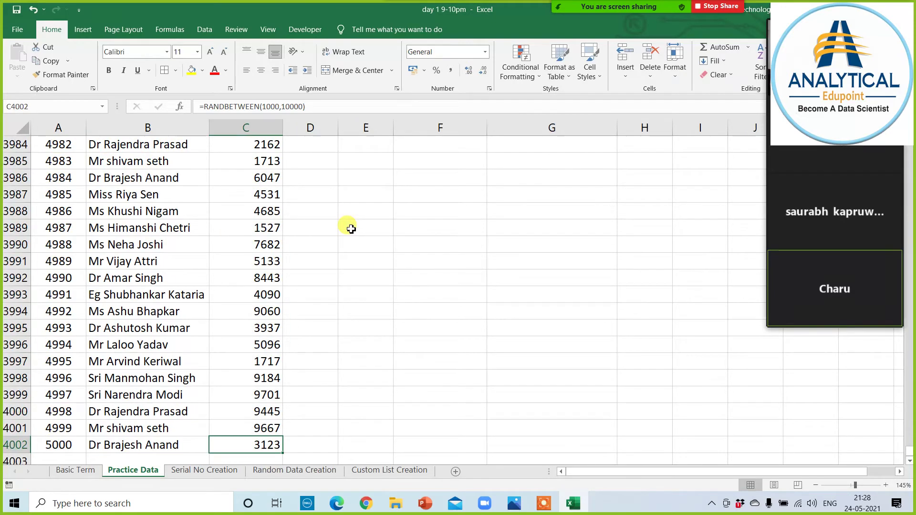
key("ctrl+Up")
key("Down")
key("ctrl+Down")
key("ctrl+Up")
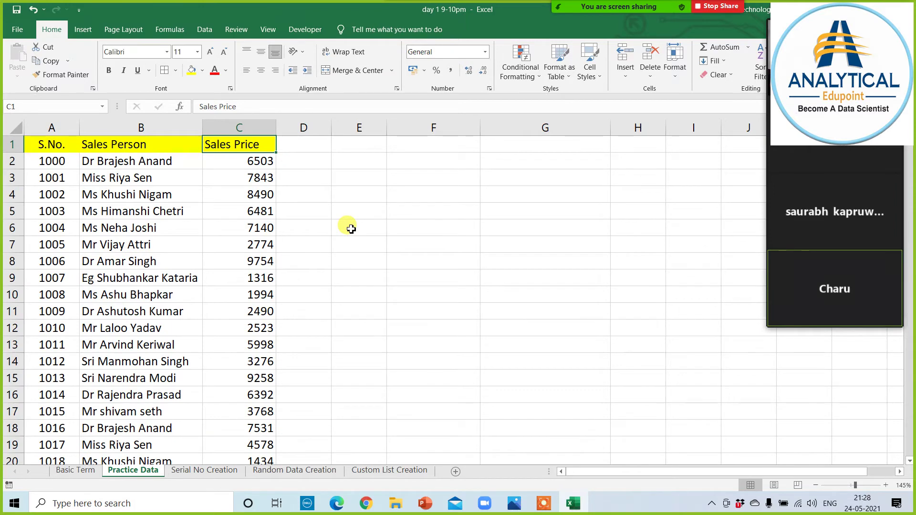
left_click(305, 471)
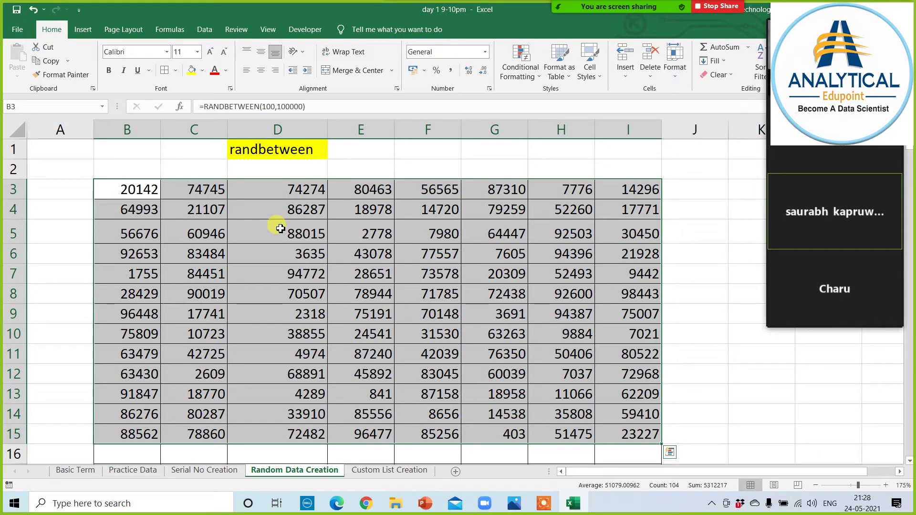
left_click(204, 471)
left_click(133, 470)
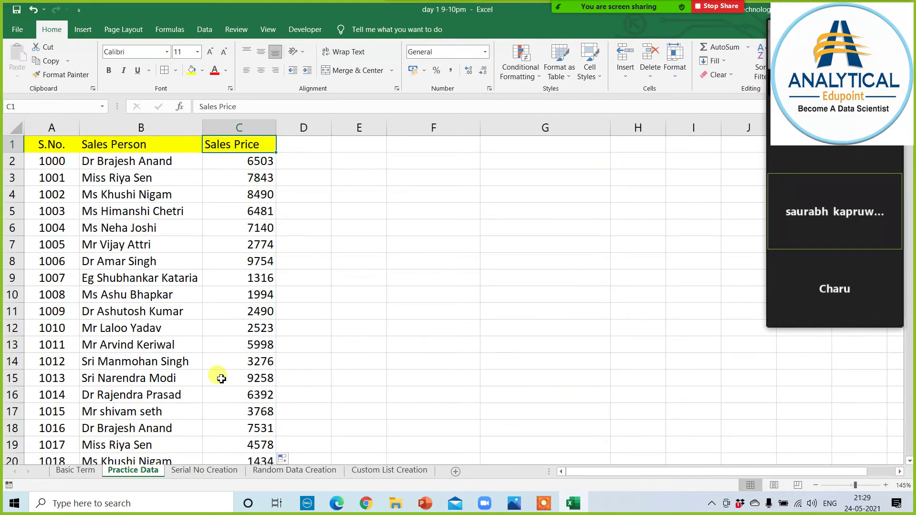
left_click(357, 273)
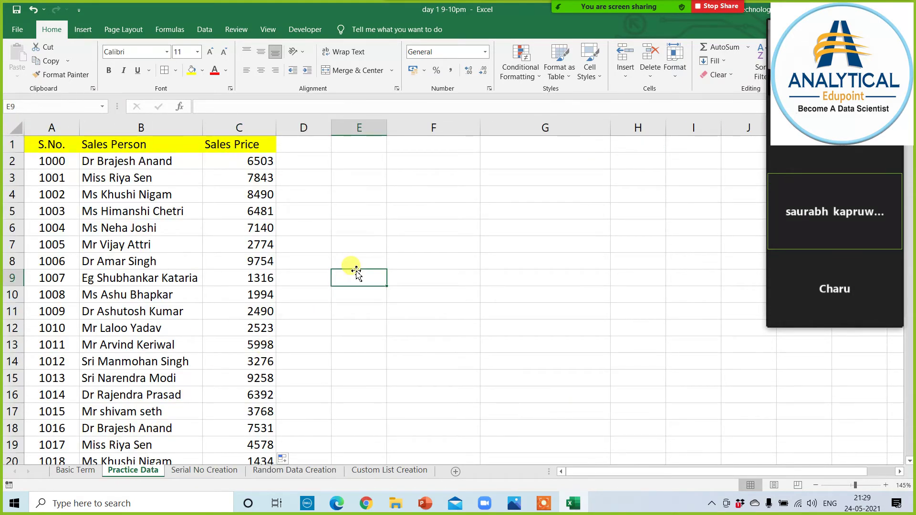
left_click(117, 164)
left_click_drag(119, 186, 117, 379)
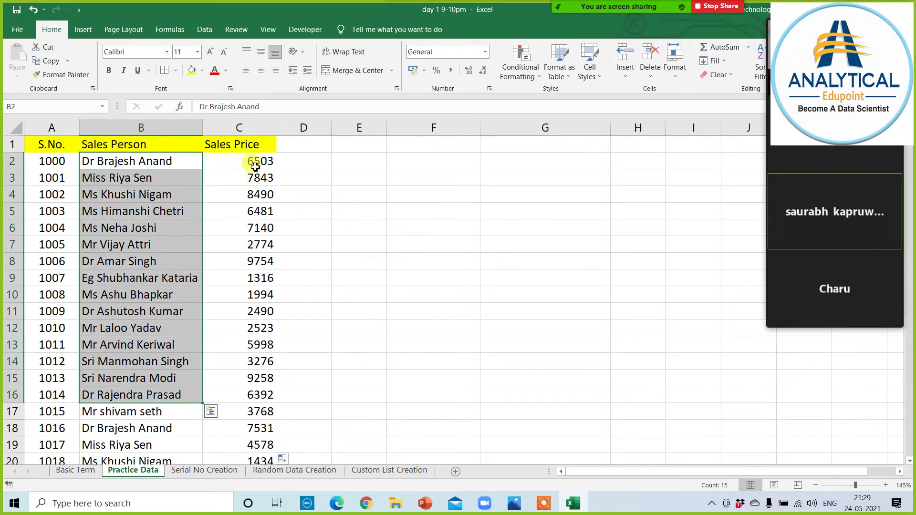
left_click_drag(248, 165, 238, 378)
left_click(395, 313)
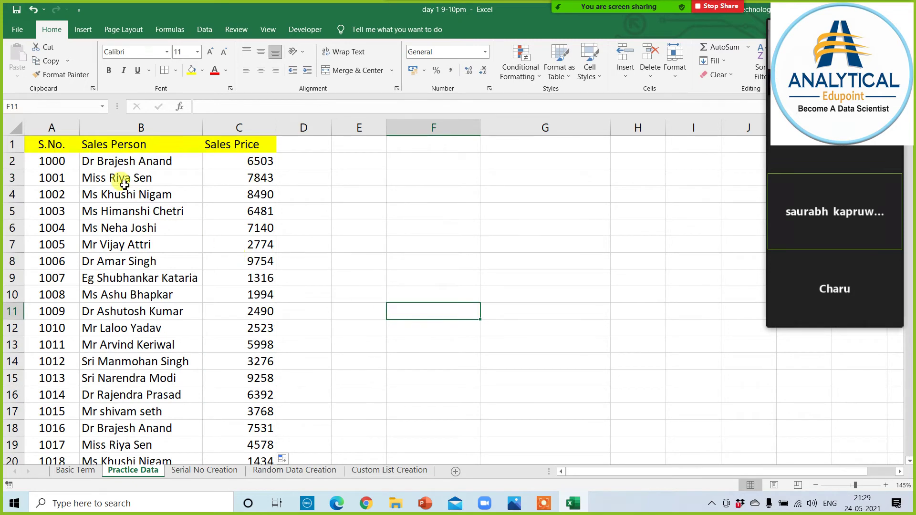
left_click(116, 161)
left_click(230, 161)
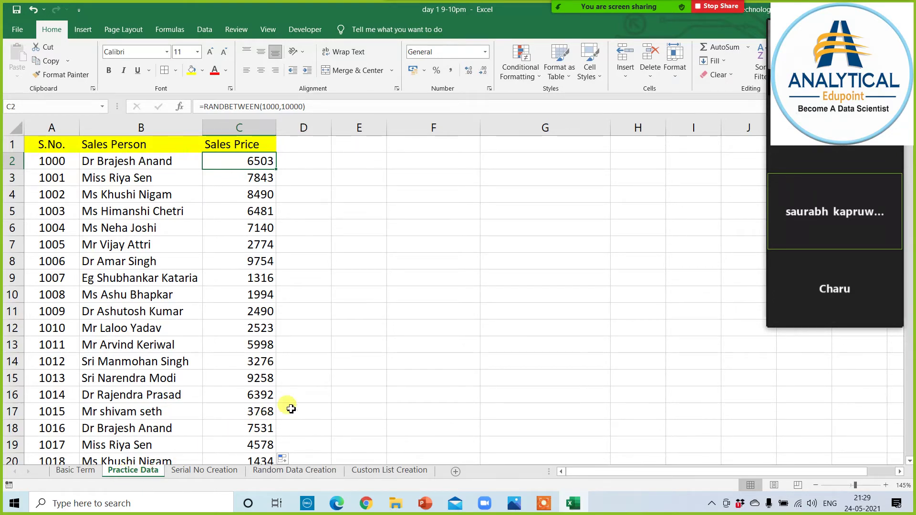
left_click(365, 380)
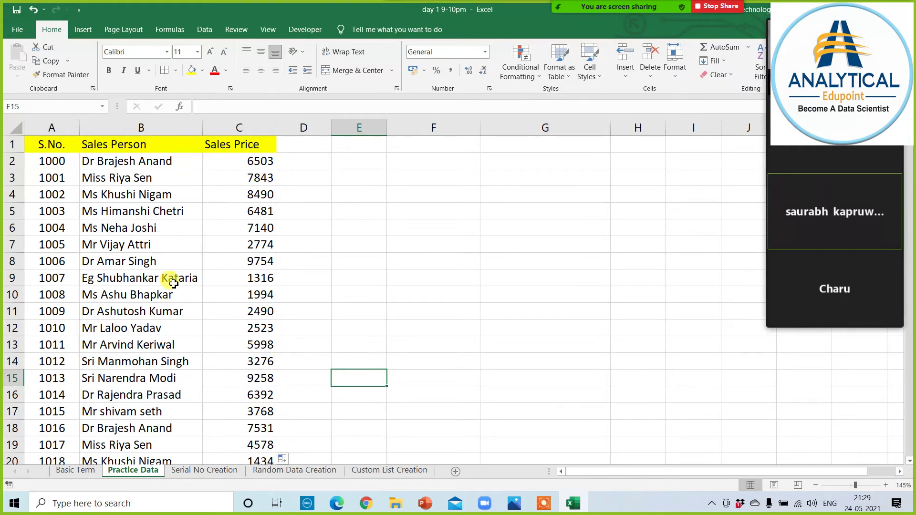
left_click(241, 164)
left_click_drag(245, 217, 237, 405)
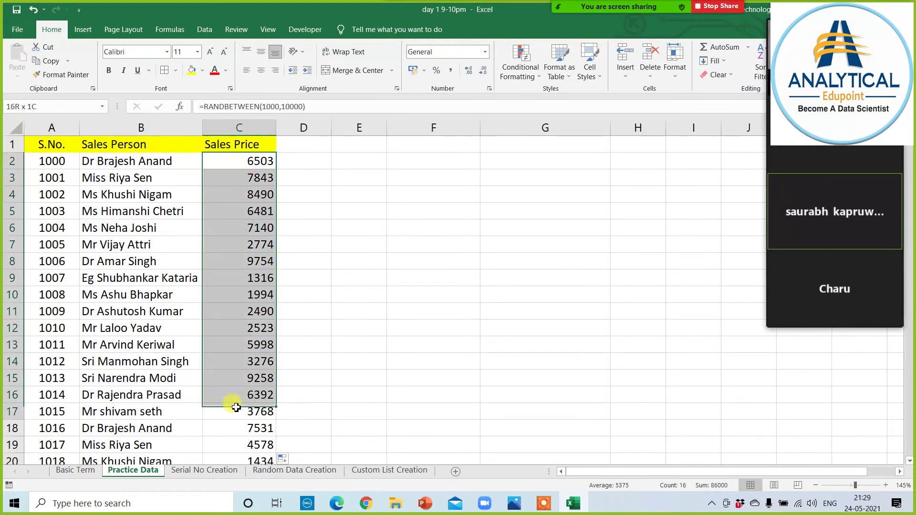
left_click(433, 321)
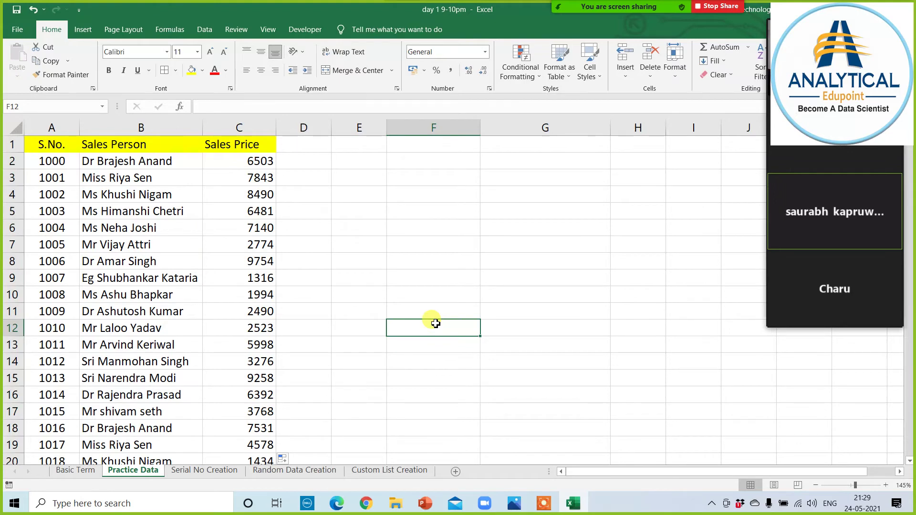
left_click(234, 162)
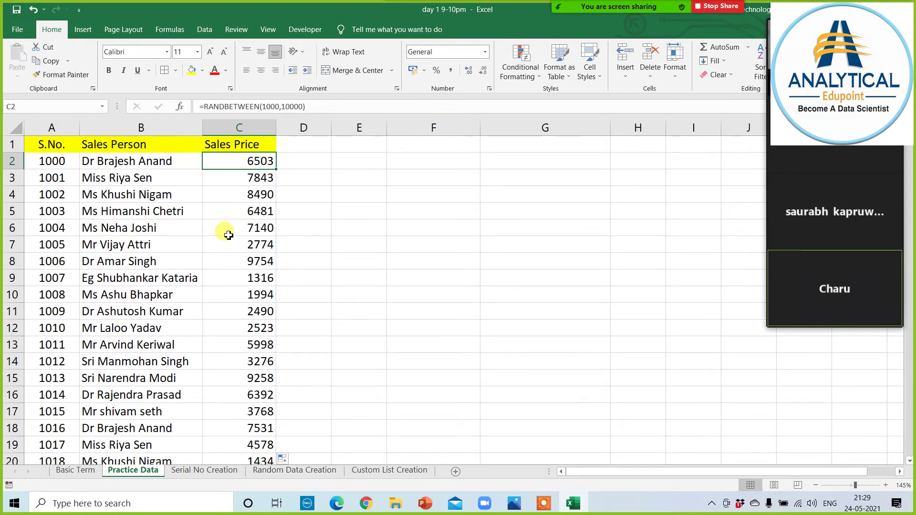
left_click(441, 239)
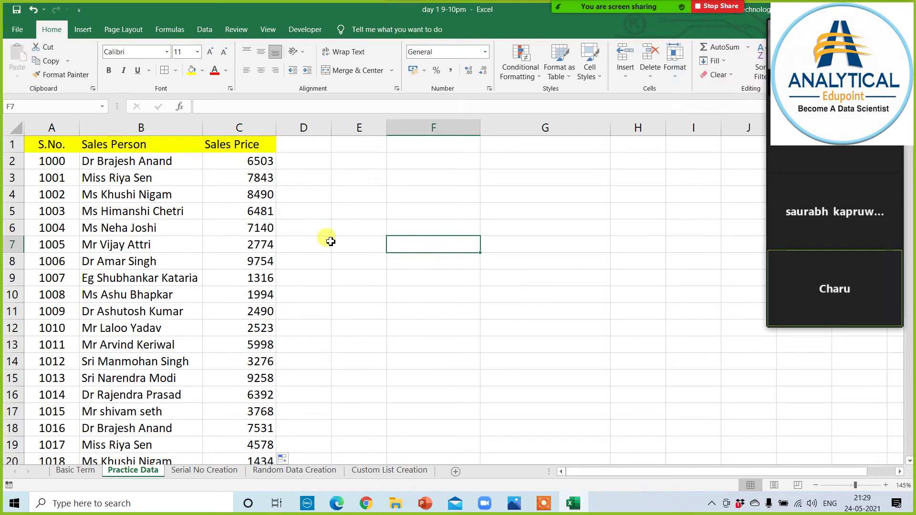
left_click(236, 164)
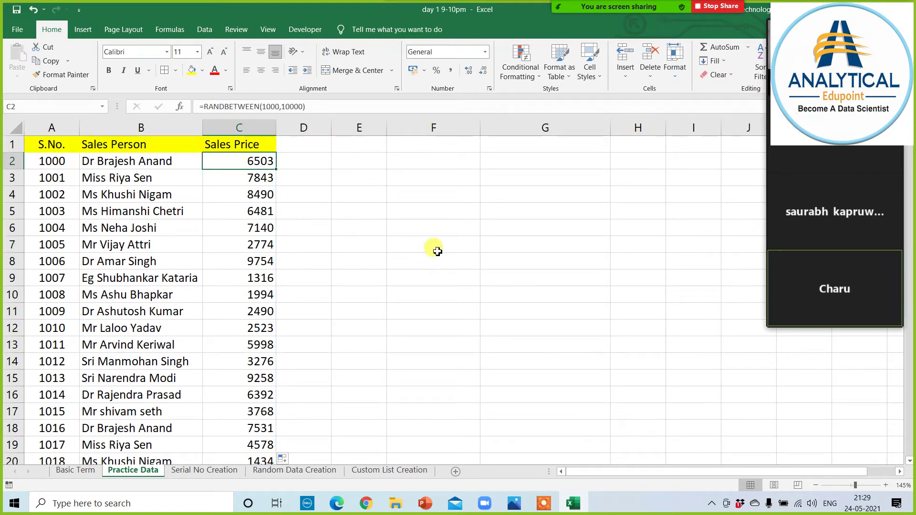
left_click(411, 213)
left_click(122, 162)
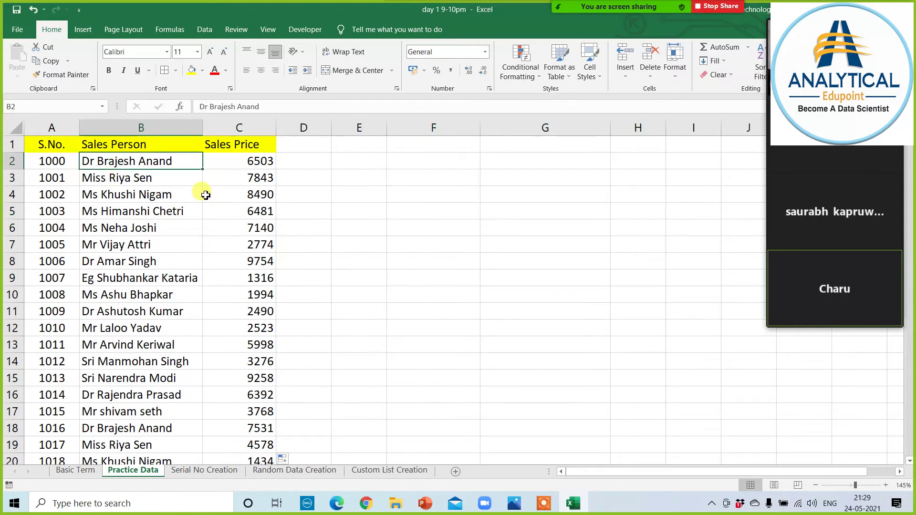
left_click(236, 164)
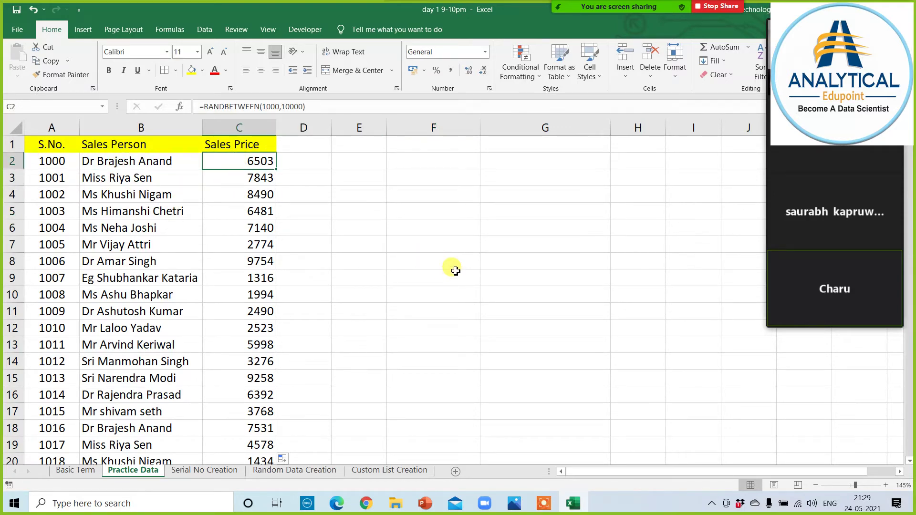
left_click(517, 213)
Enter test text in G5, G6 and G7 and watch the Sales Price numbers recalculate.
type("charu")
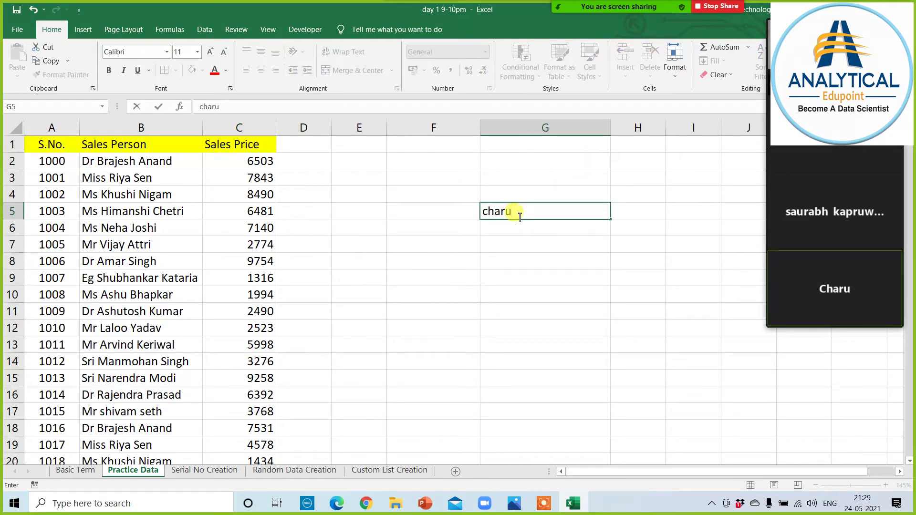
key("Return")
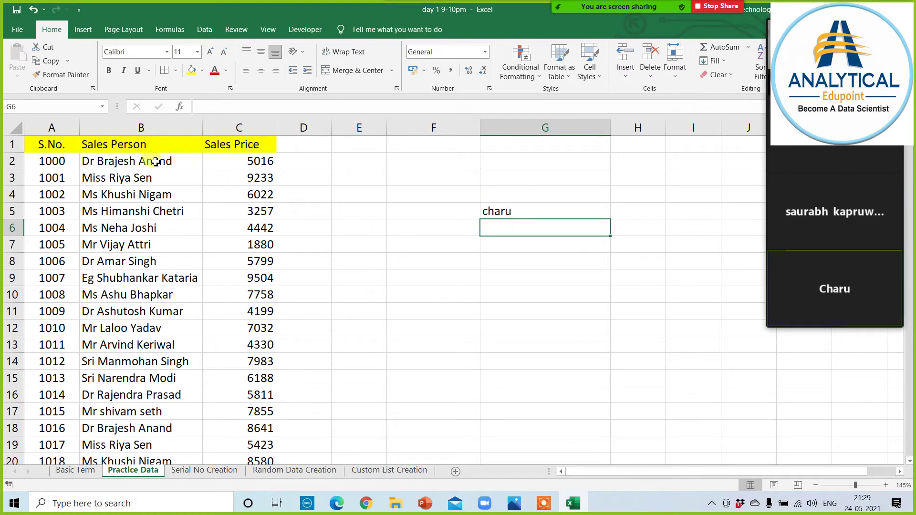
left_click(233, 162)
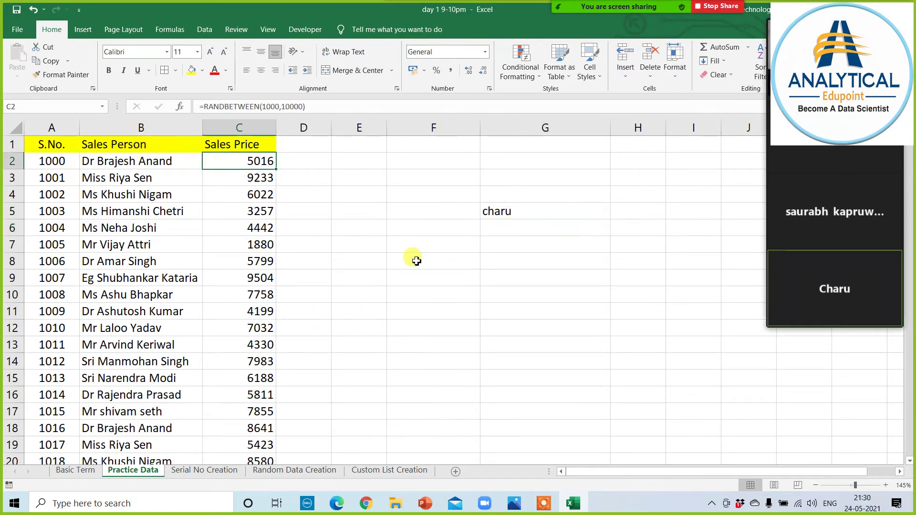
left_click(500, 233)
type("sdf")
key("Return")
left_click(514, 312)
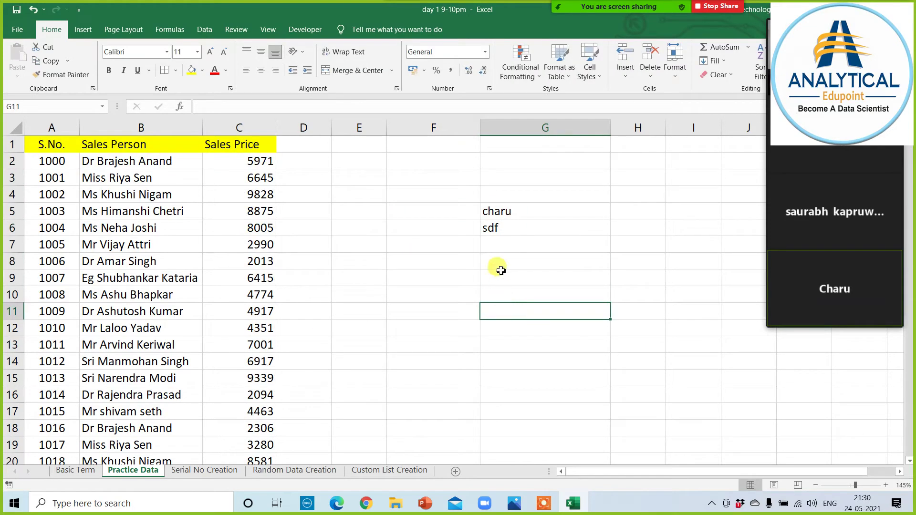
left_click(498, 249)
type("sdf")
key("Return")
Add more test entries in G8, G9 and G10, regenerating the prices again.
left_click(497, 329)
left_click(493, 277)
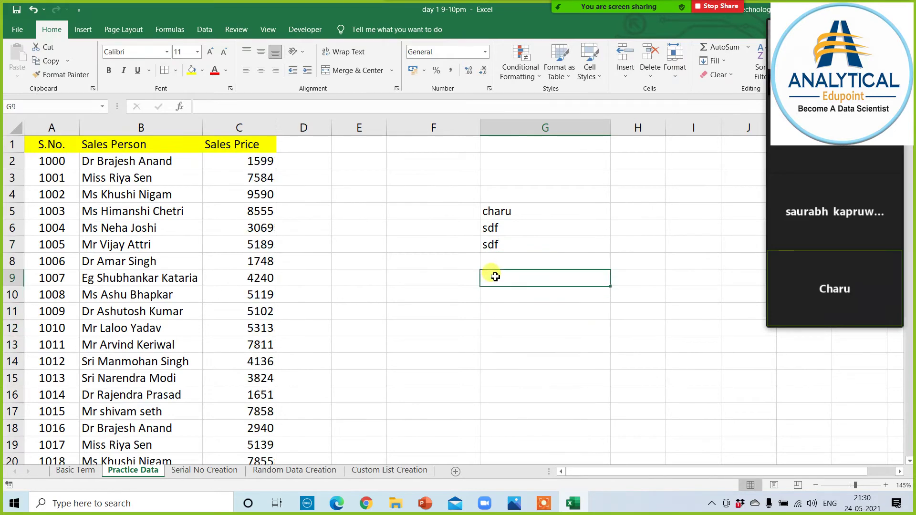
type("sdf")
left_click(483, 363)
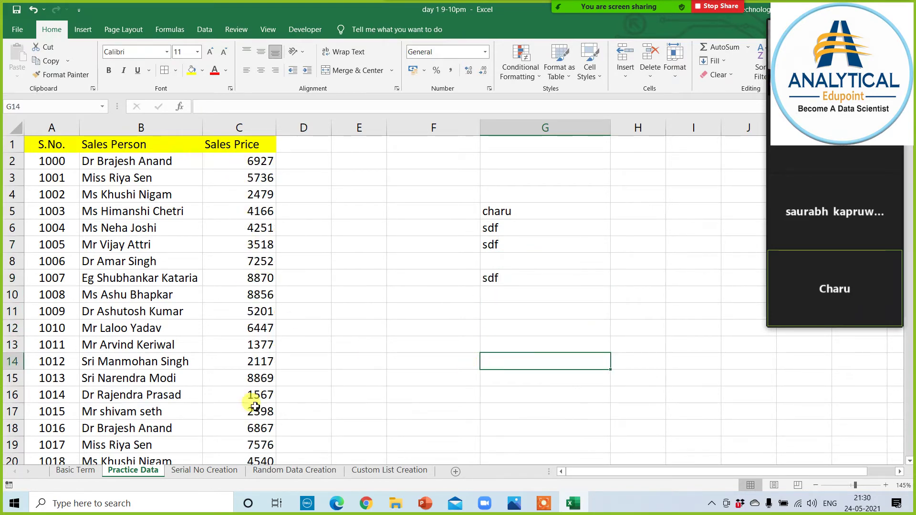
left_click(491, 260)
type("sdf")
left_click(494, 347)
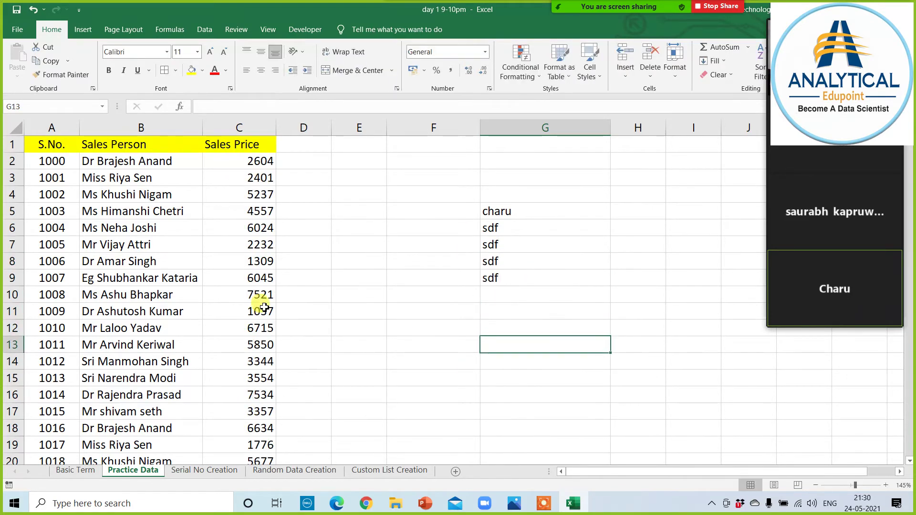
left_click(487, 294)
type("sdf")
left_click(487, 359)
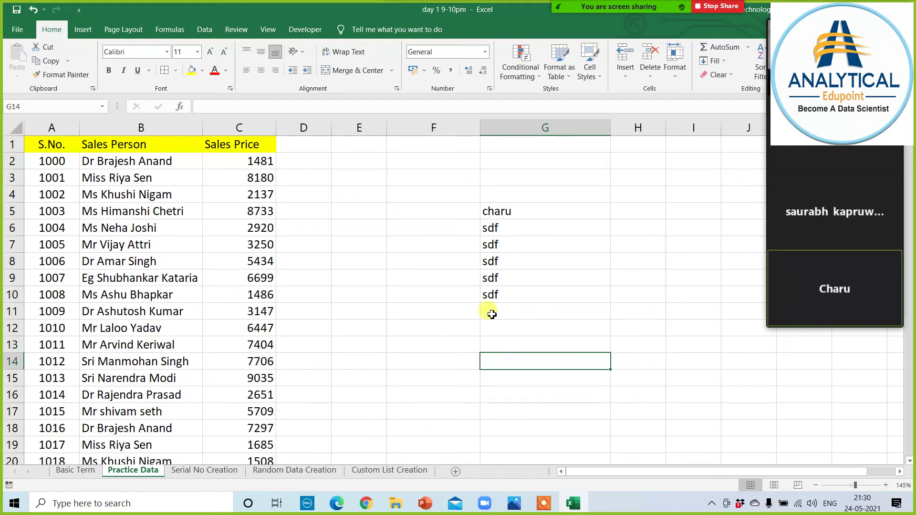
Delete all the column G test entries and return to the Random Data Creation sheet.
left_click_drag(492, 244, 509, 325)
key("Delete")
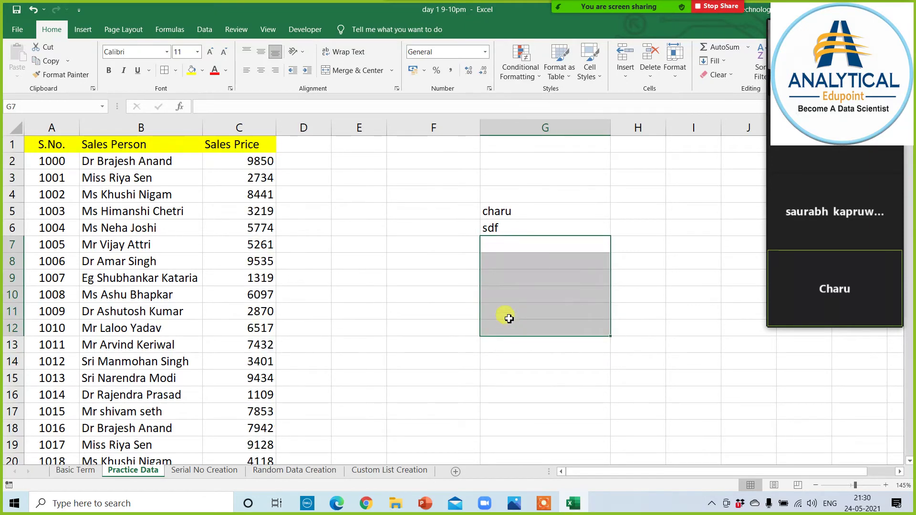
left_click_drag(496, 208, 508, 258)
key("Delete")
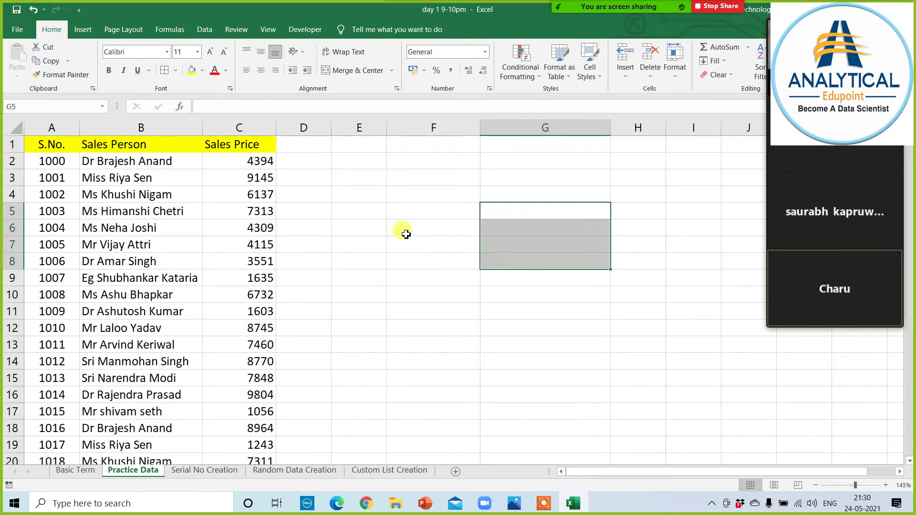
left_click(418, 213)
left_click(430, 279)
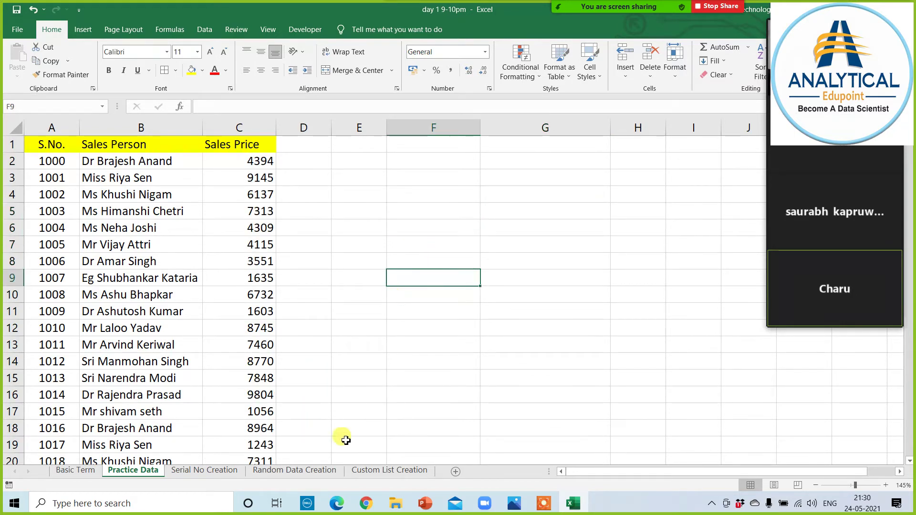
left_click(288, 471)
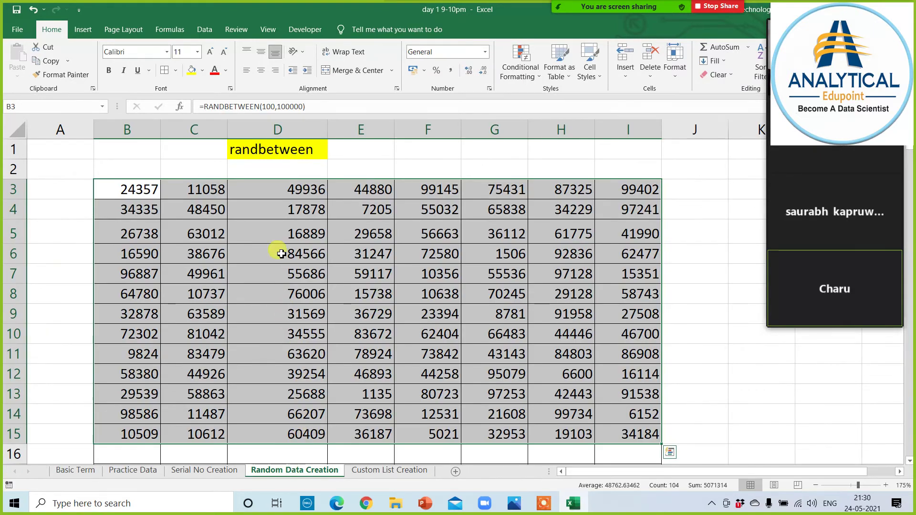
Type 'fg' into B1 to regenerate the B3:I15 random numbers, then delete it.
left_click_drag(134, 199, 618, 432)
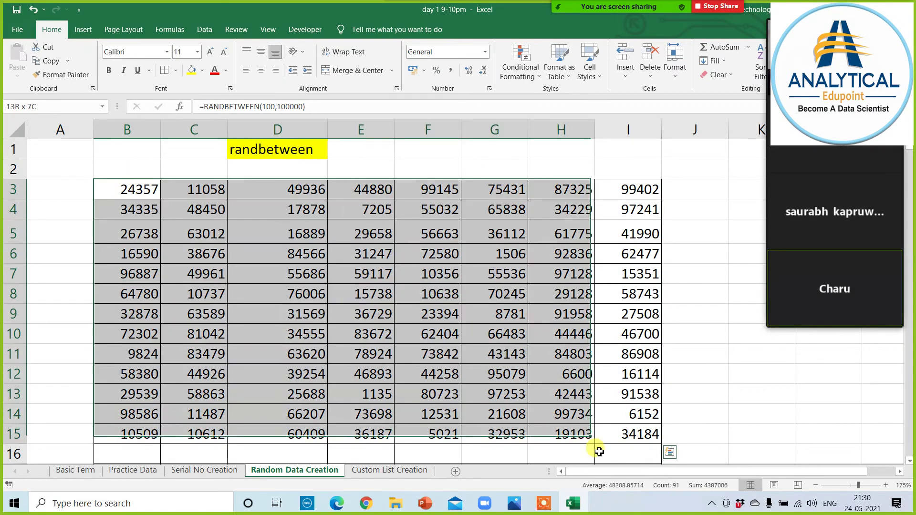
left_click(145, 151)
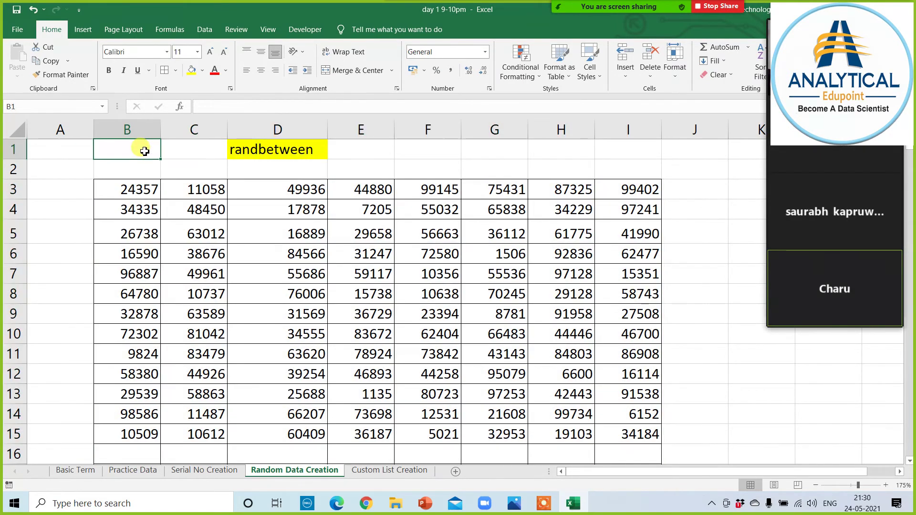
type("dfg")
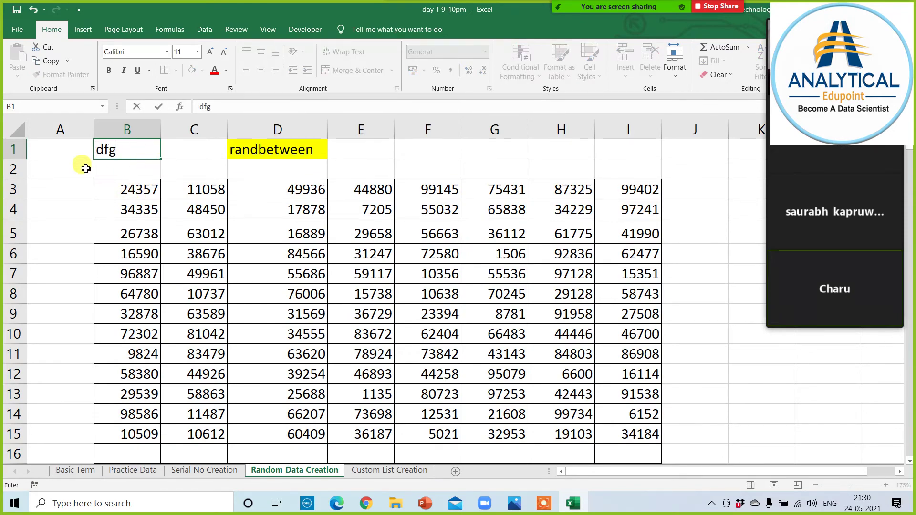
left_click(85, 168)
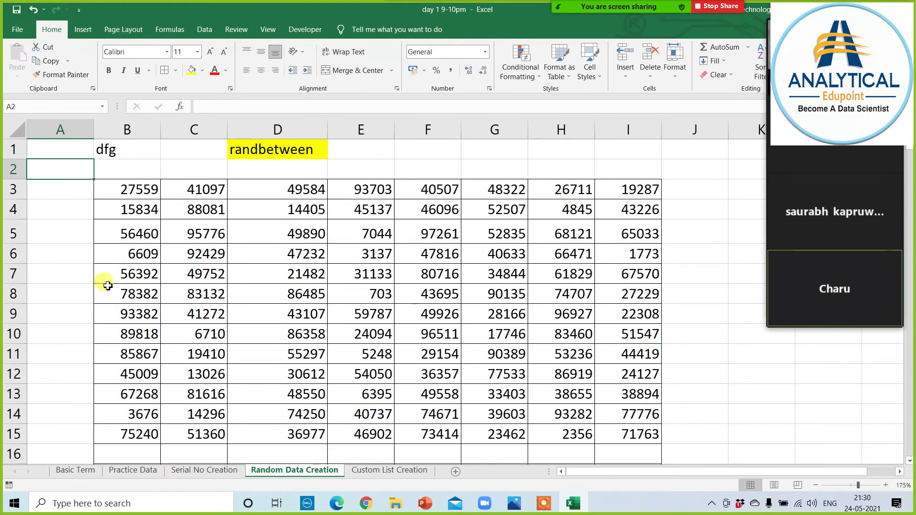
double_click(129, 151)
type("s")
left_click_drag(167, 167, 178, 156)
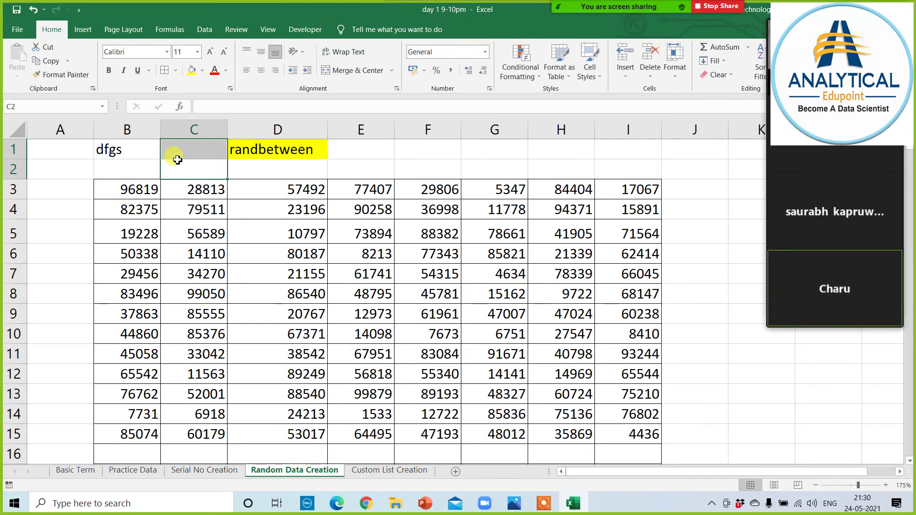
left_click(104, 147)
key("Delete")
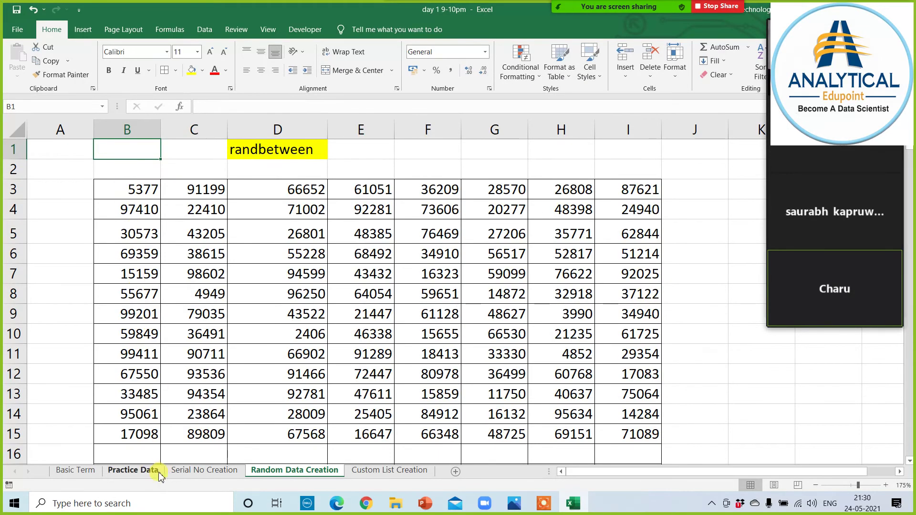
left_click(132, 470)
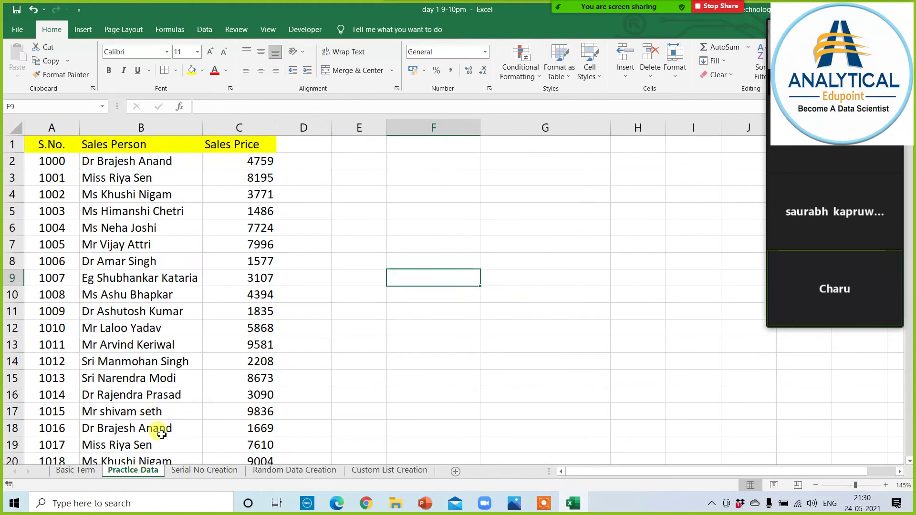
left_click(347, 211)
left_click(246, 161)
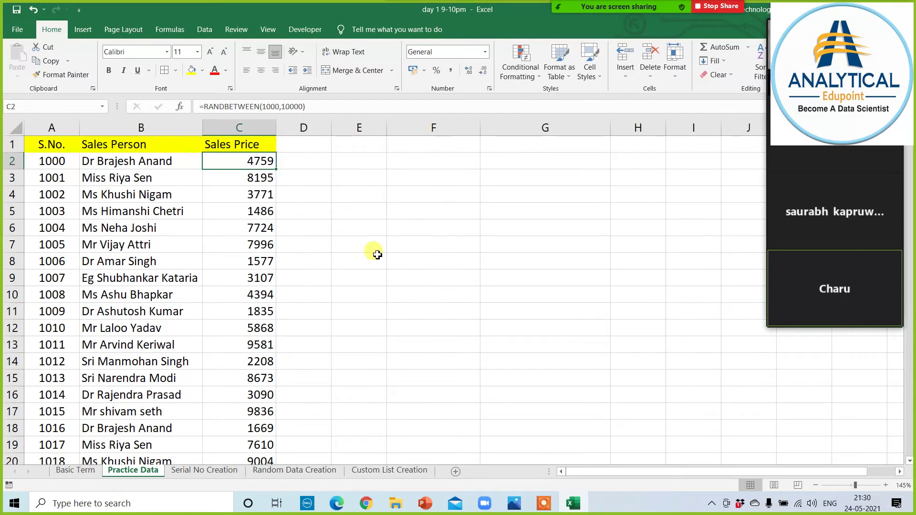
left_click(382, 229)
type("sdf")
left_click(415, 299)
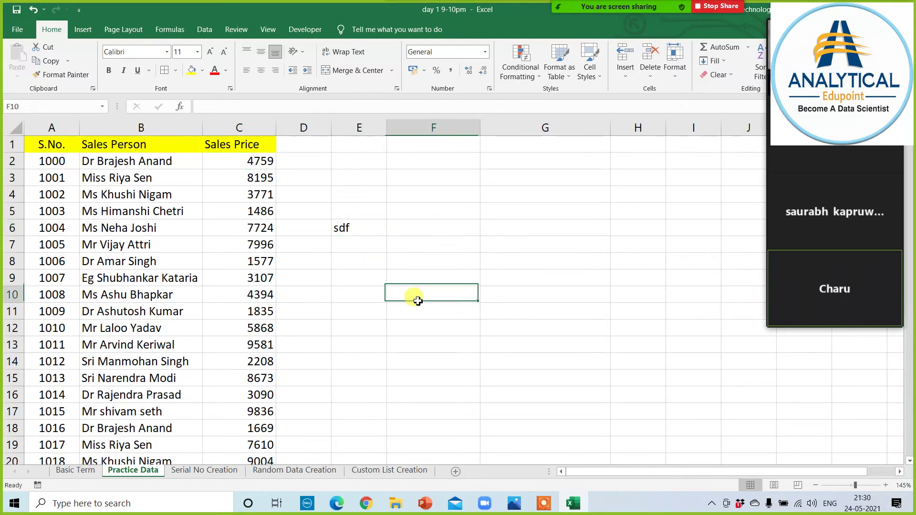
left_click(348, 225)
key("Delete")
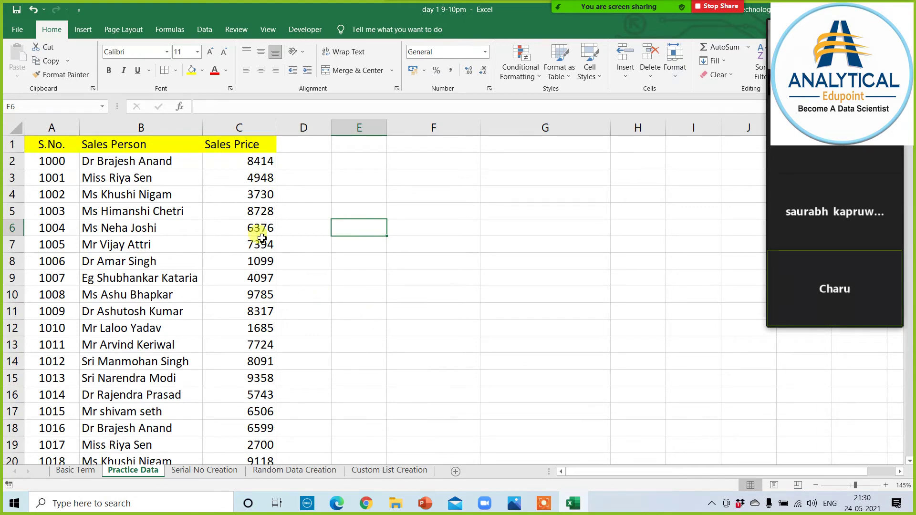
left_click(231, 162)
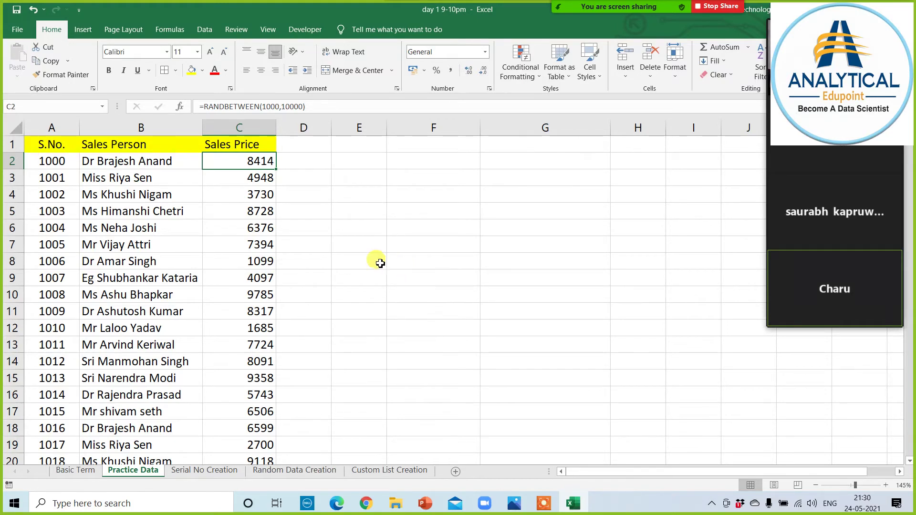
left_click(245, 126)
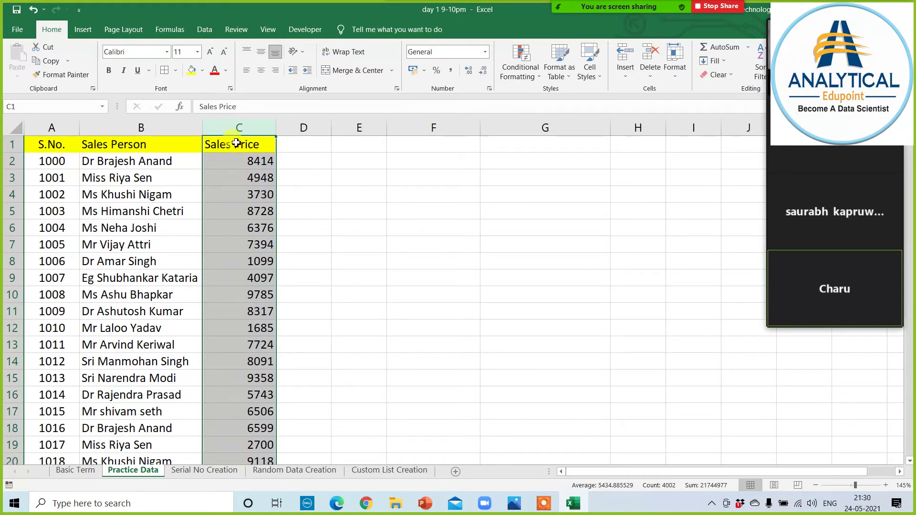
Paste the copied Sales Price column back onto itself as values only.
key("ctrl+c")
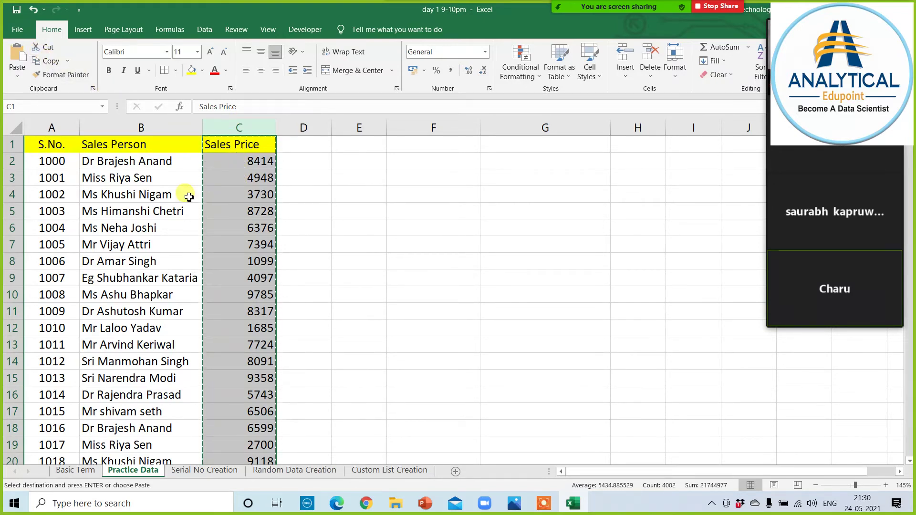
right_click(231, 145)
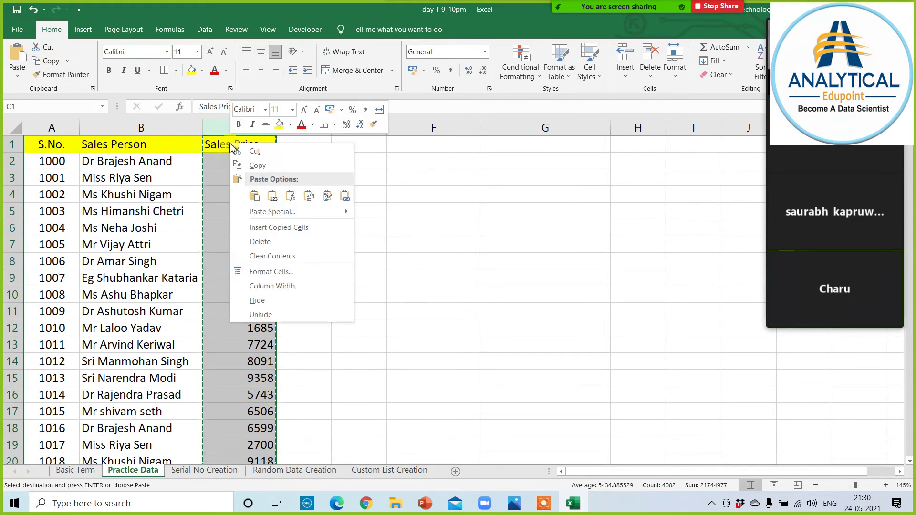
left_click(266, 212)
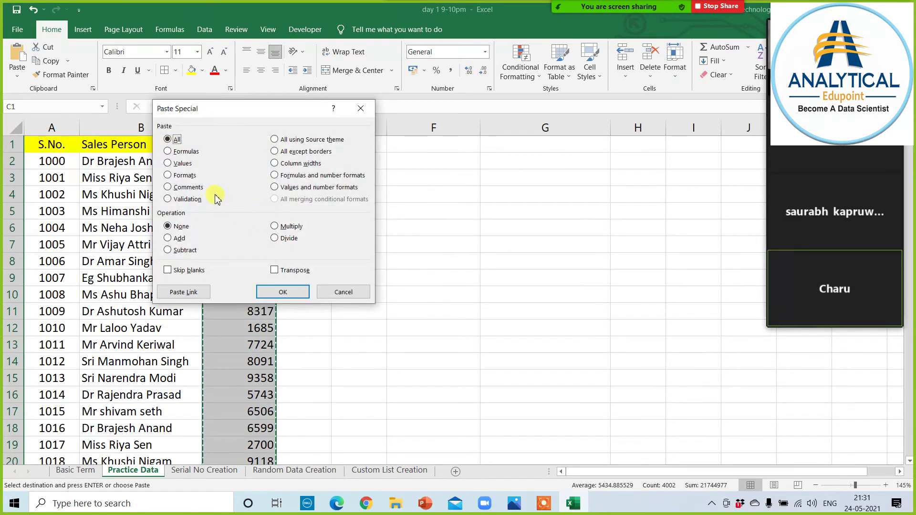
left_click(168, 163)
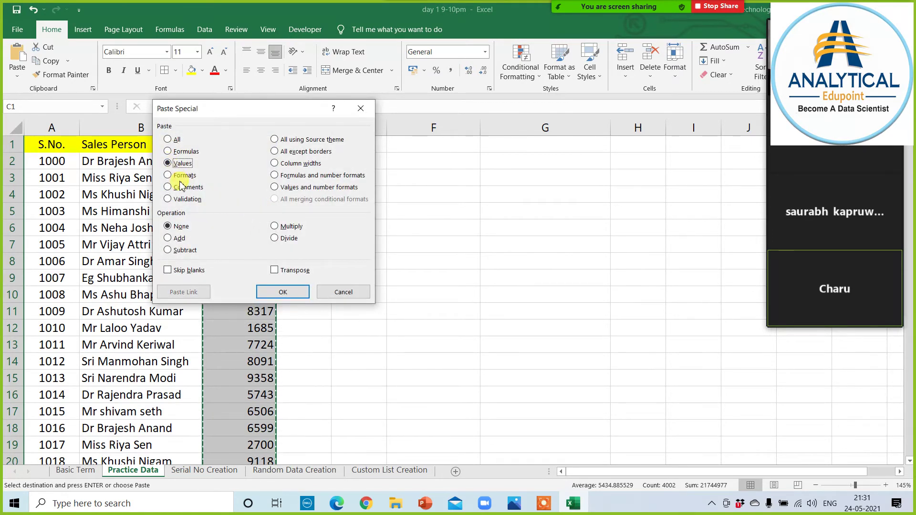
left_click(283, 292)
left_click(236, 196)
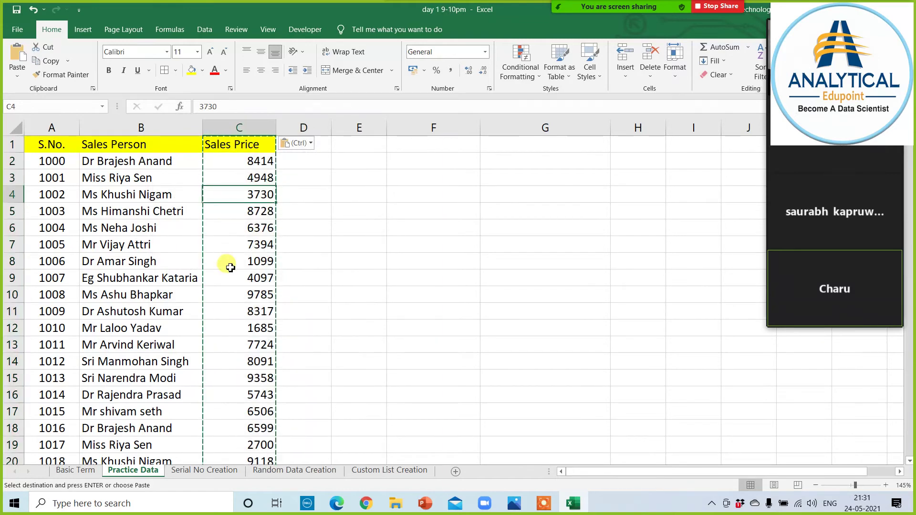
key("Escape")
Type and delete test text in column F, confirming Sales Price cells now hold plain numbers.
left_click(396, 227)
type("sad")
left_click(430, 328)
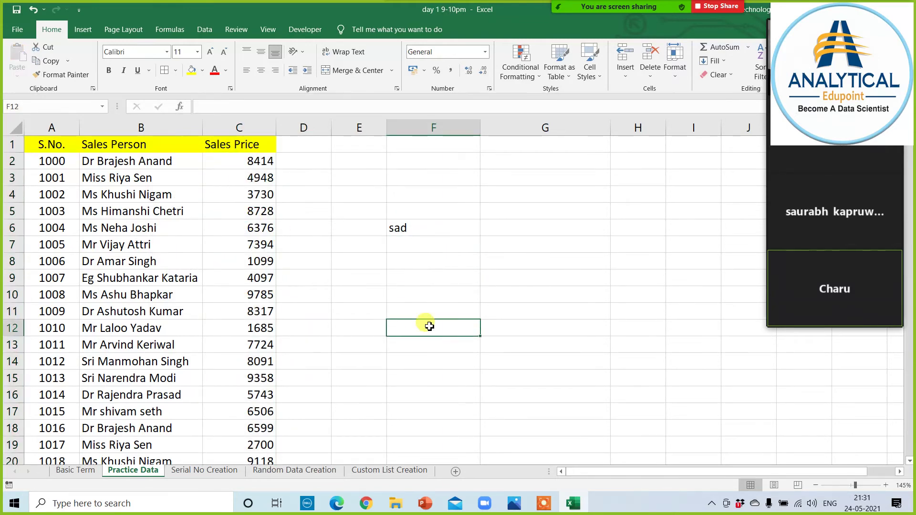
type("d")
left_click(415, 194)
type("asd")
left_click_drag(421, 183, 422, 408)
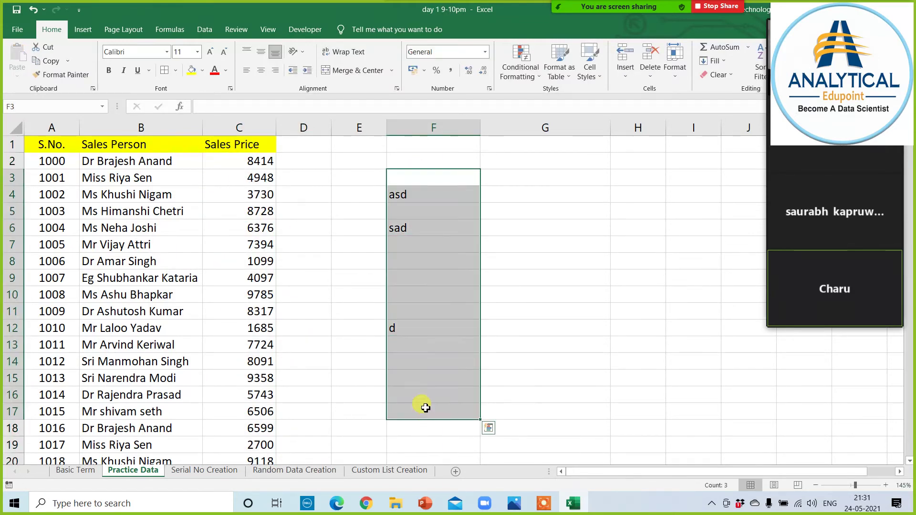
key("Delete")
left_click(242, 158)
left_click(240, 195)
left_click(239, 261)
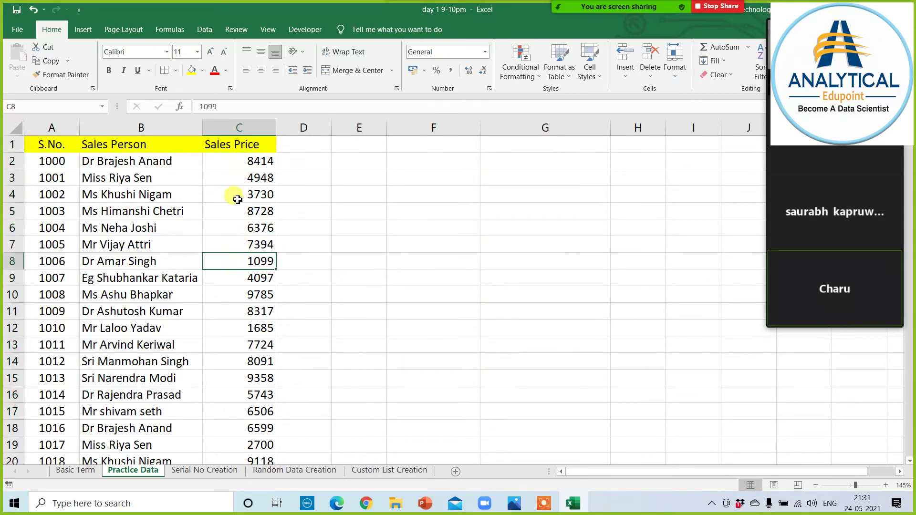
left_click(234, 161)
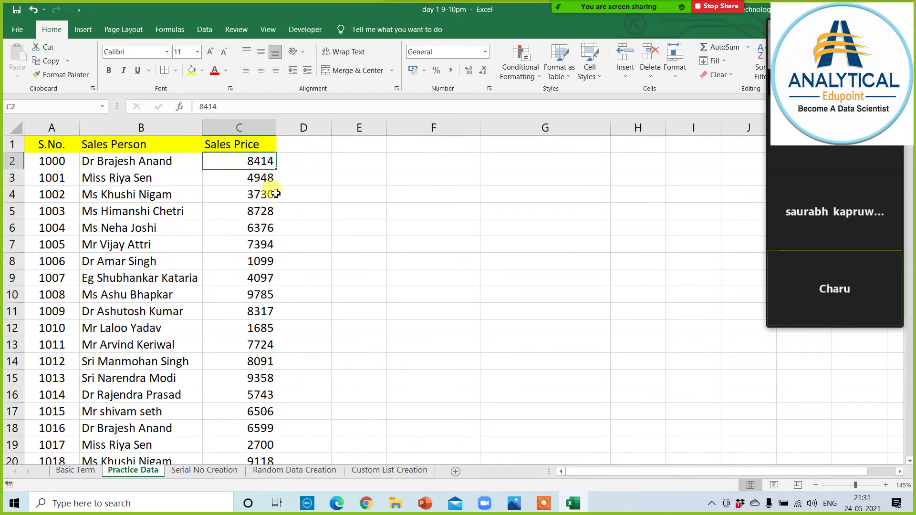
On Random Data Creation, copy I3:I15 and paste it back as values only.
left_click(306, 471)
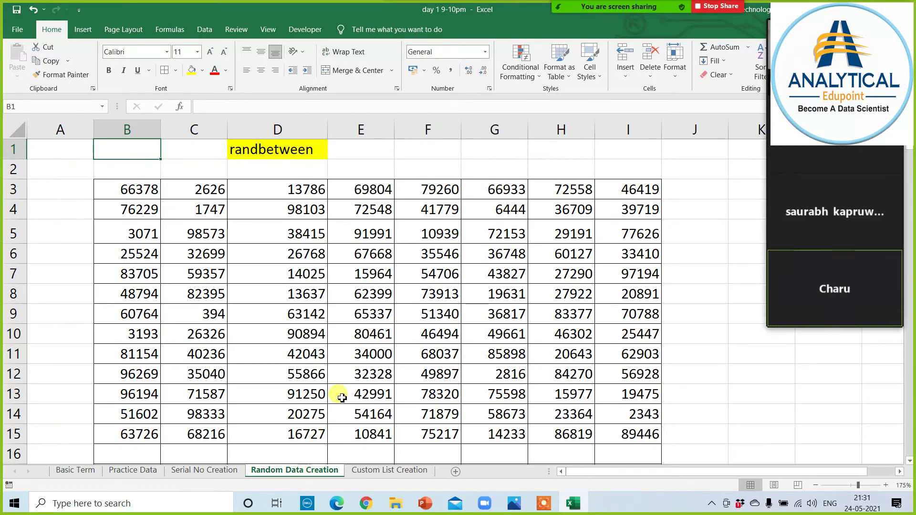
left_click_drag(632, 188, 653, 440)
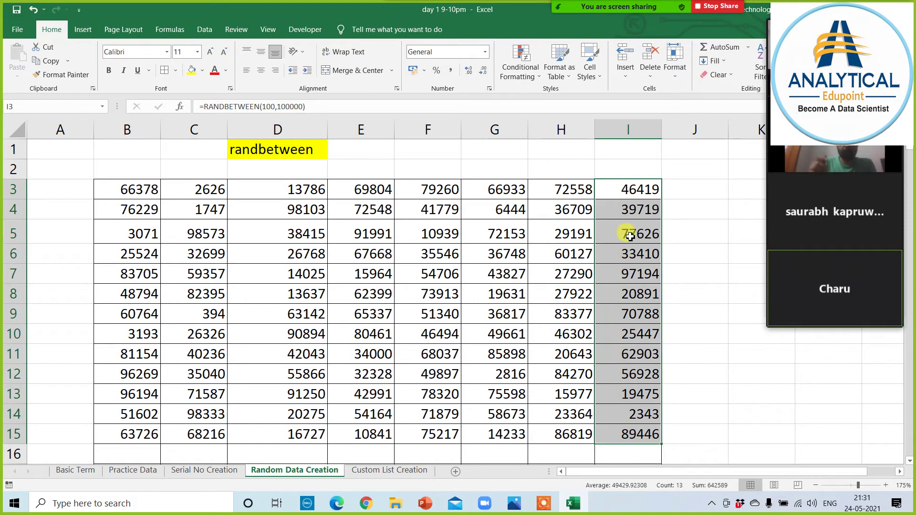
right_click(621, 191)
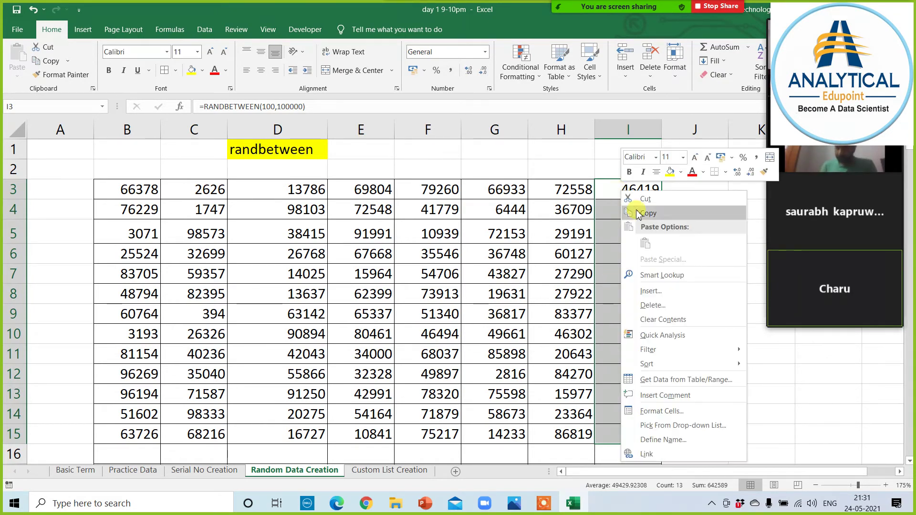
left_click(650, 215)
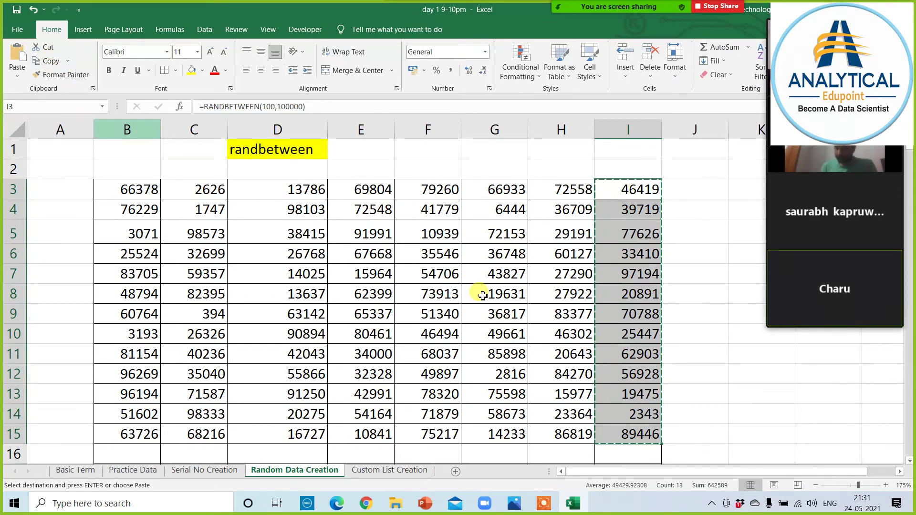
right_click(622, 193)
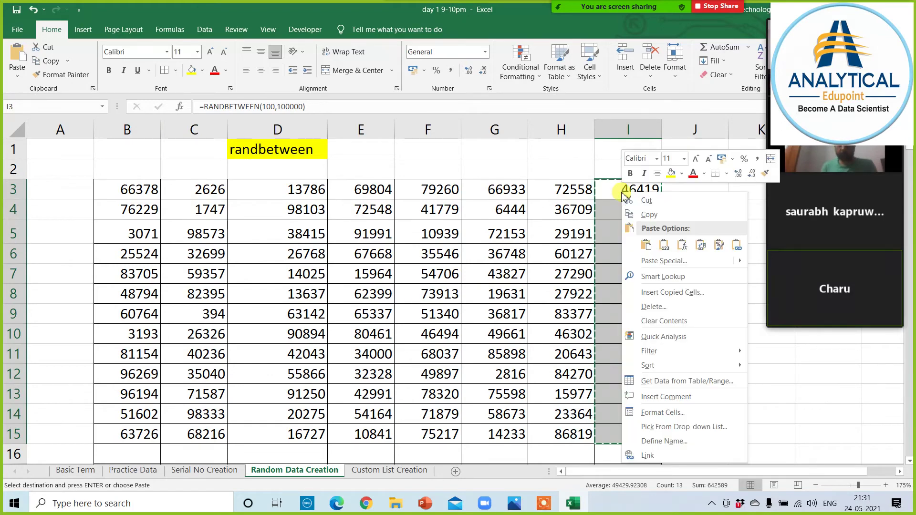
left_click(652, 261)
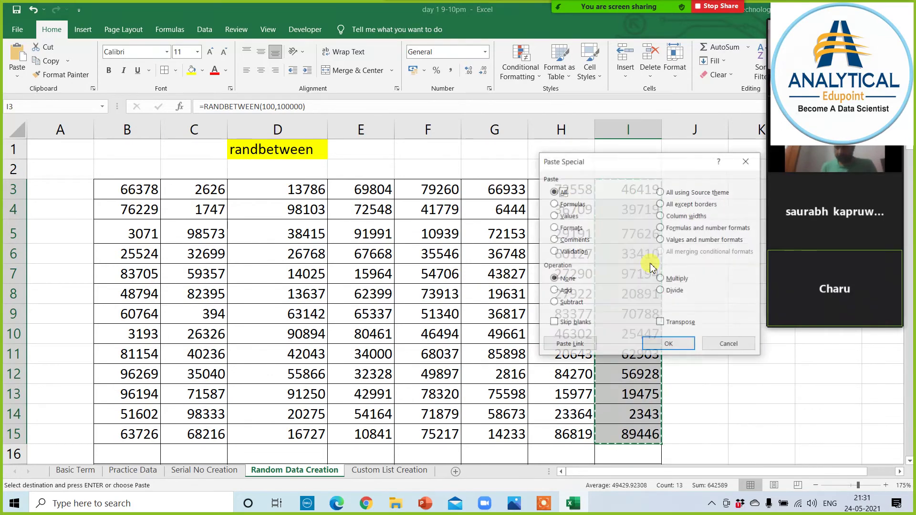
left_click(669, 345)
Fill the frozen column I values with yellow.
left_click(706, 358)
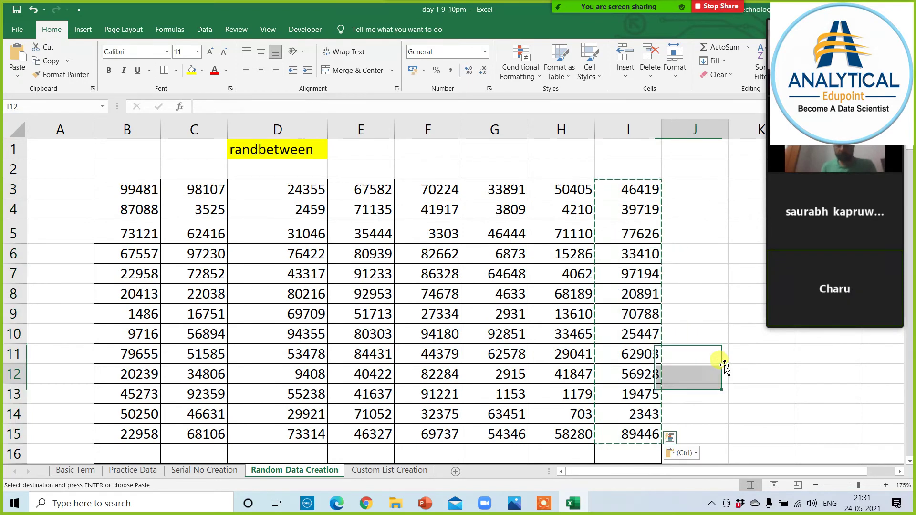
mouse_move(557, 189)
left_mouse_down()
mouse_move(504, 423)
mouse_move(127, 433)
left_mouse_up()
left_click_drag(634, 190, 621, 435)
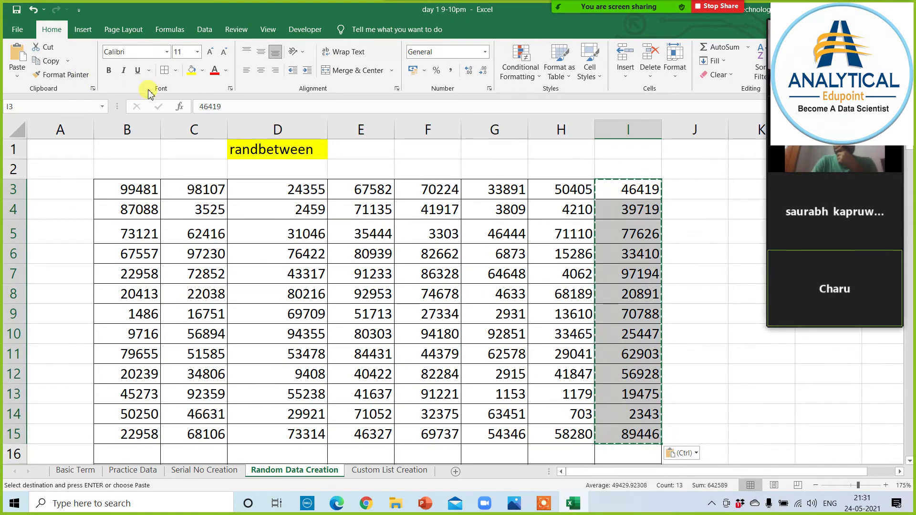
left_click(191, 70)
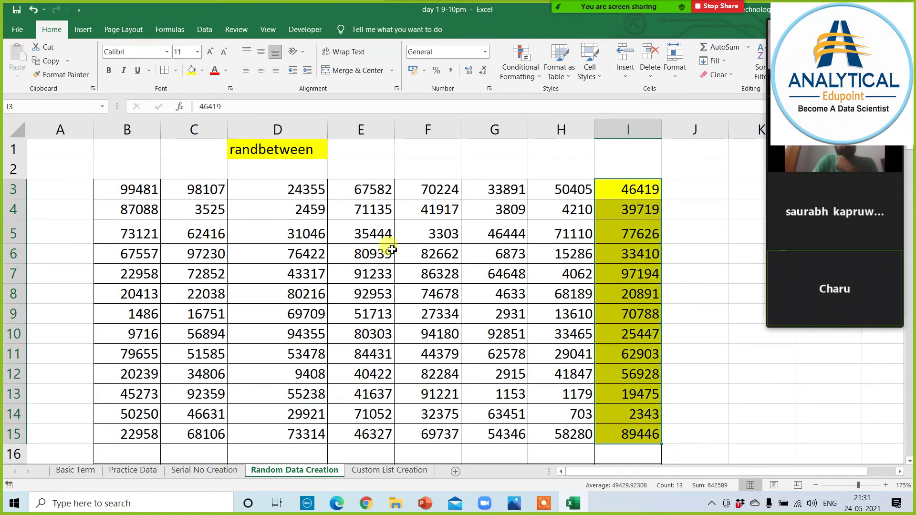
Type test text 'sdf' into F1, H1 and J2 to trigger recalculation.
left_click(460, 152)
type("sdf")
left_click(556, 153)
type("sdf")
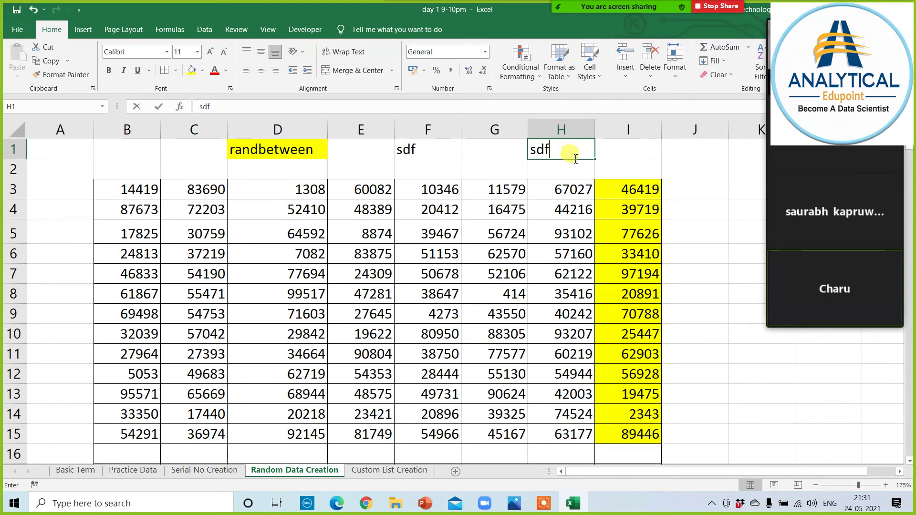
left_click(642, 150)
left_click(698, 168)
type("sdf")
left_click(691, 186)
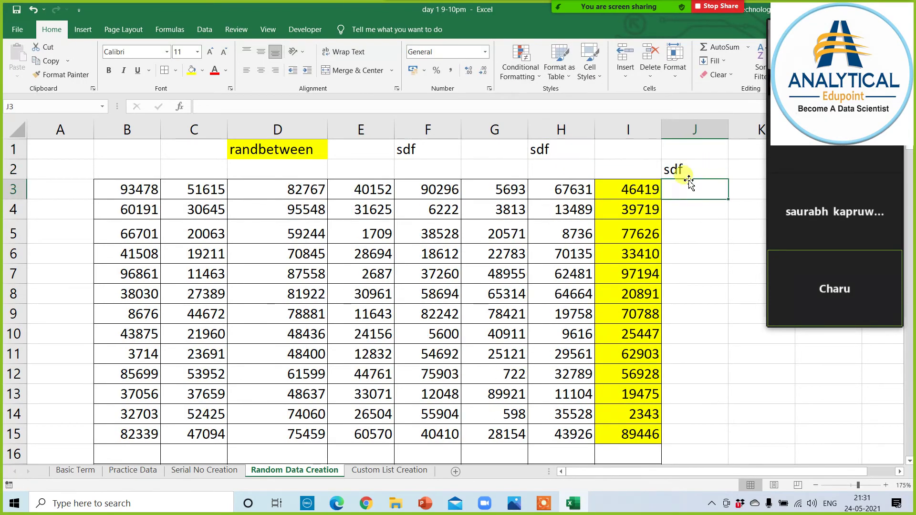
Delete the test text from J2, H1 and F1.
left_click(689, 176)
key("Delete")
left_click(577, 152)
key("Delete")
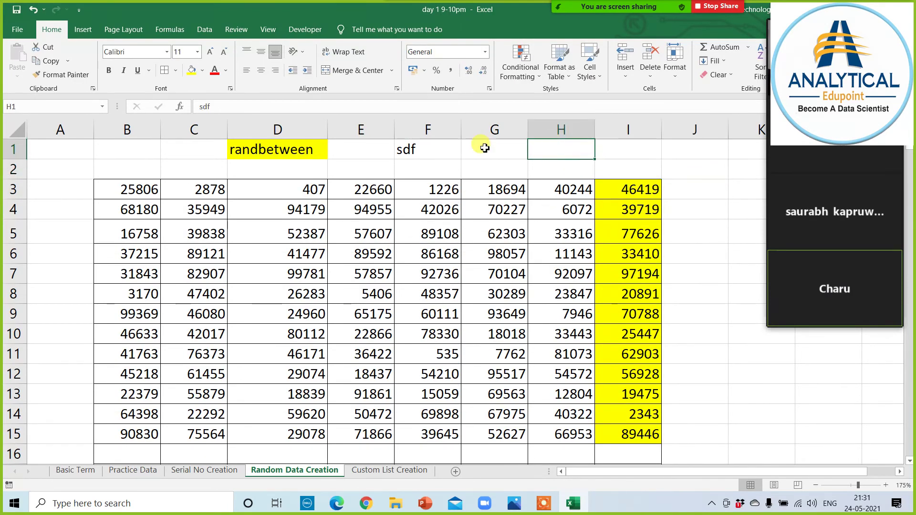
left_click(421, 153)
key("Delete")
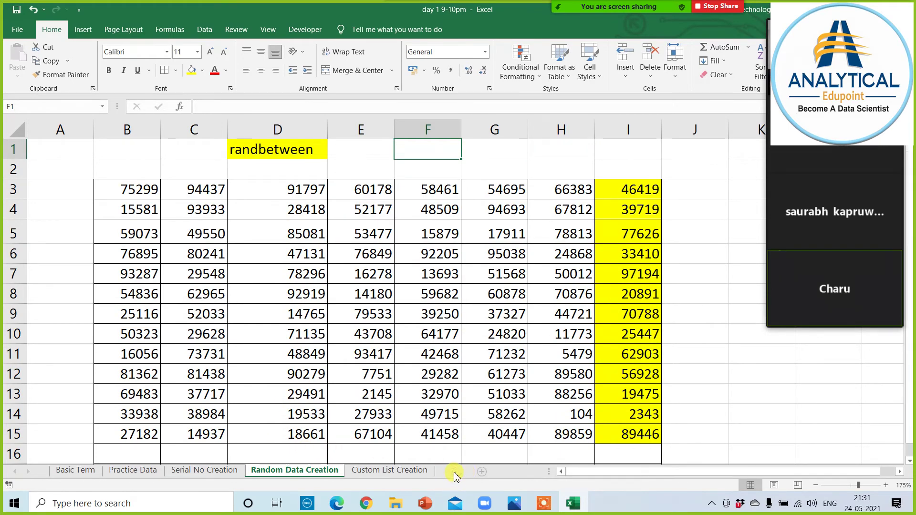
Insert a new sheet and rename it 'How to fix or freeze random dat'.
left_click(455, 473)
double_click(363, 471)
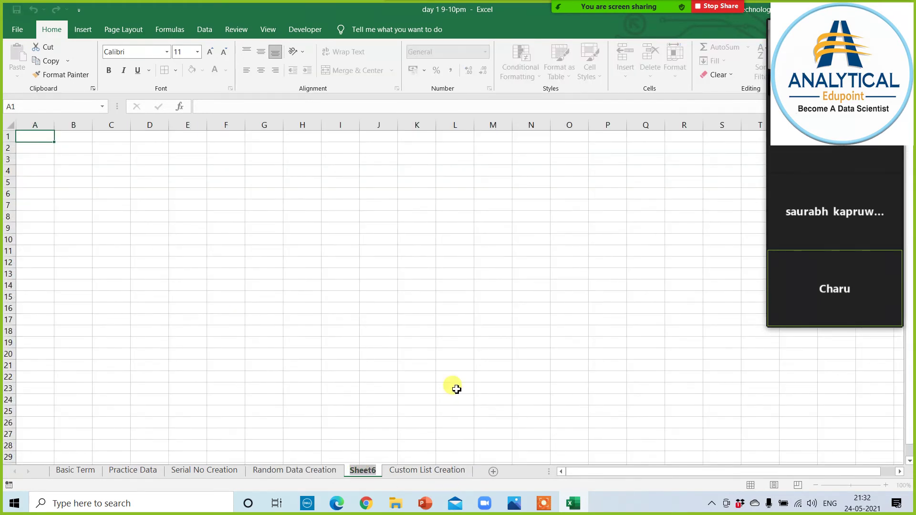
type("How to fix")
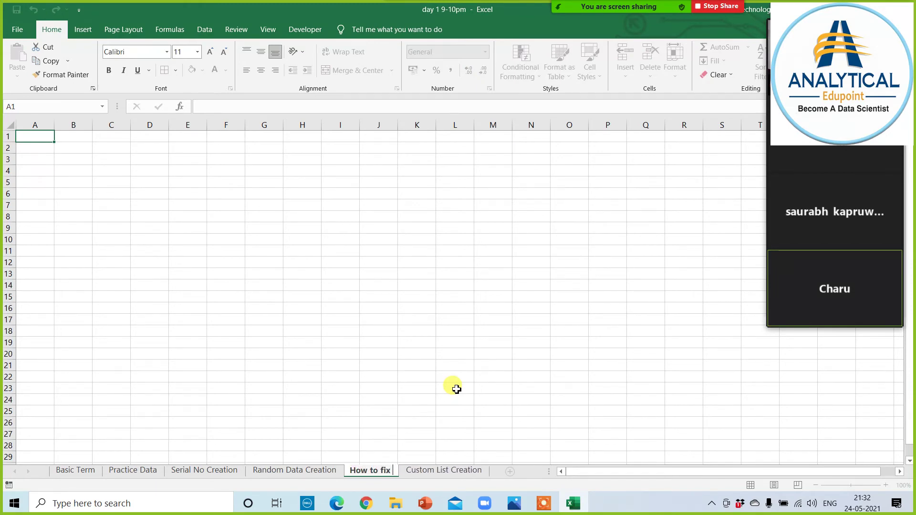
type(" or fr")
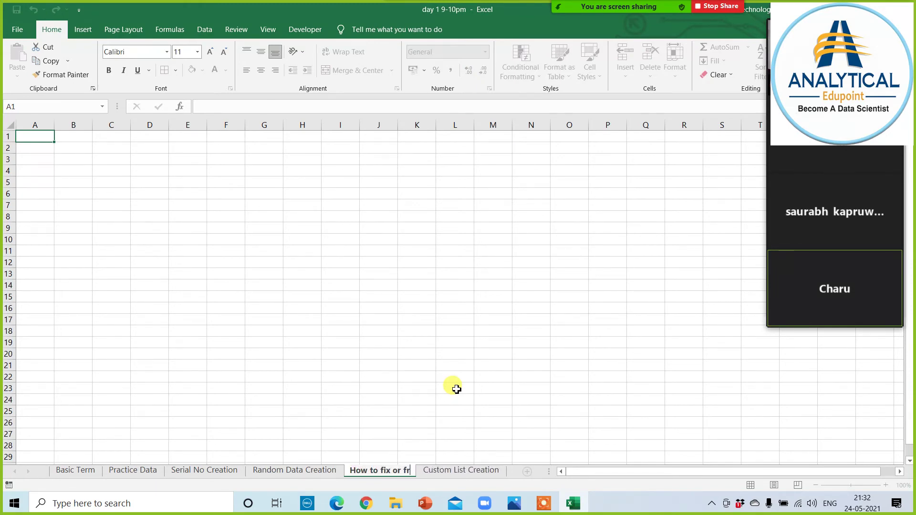
type("eeze")
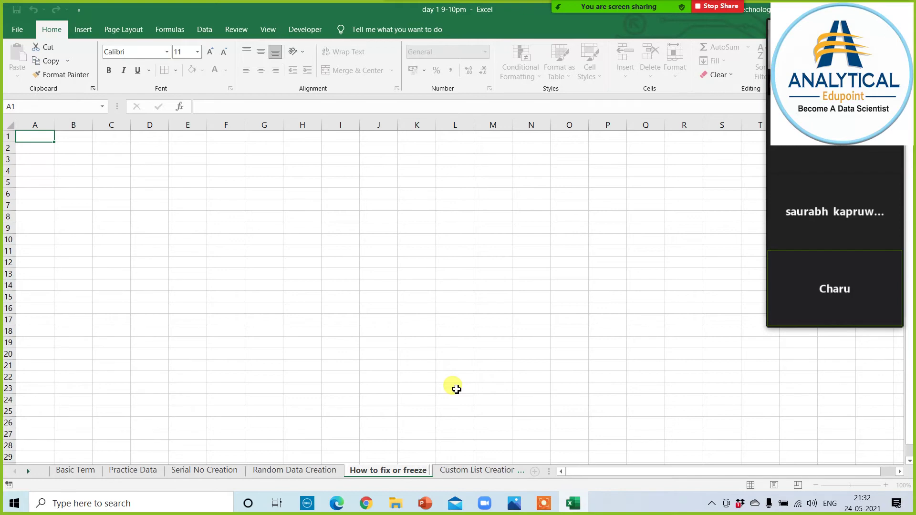
type(" random dat")
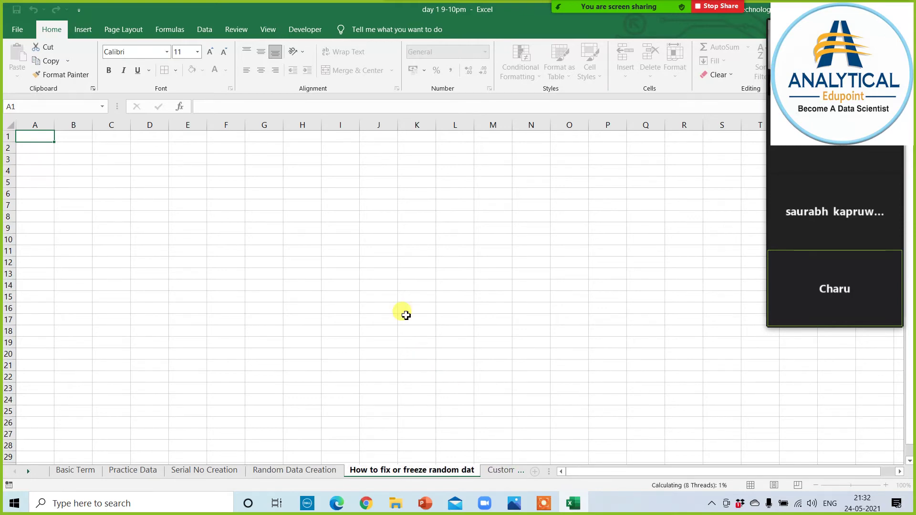
left_click(406, 318)
scroll(319, 221, "up", 5, "ctrl")
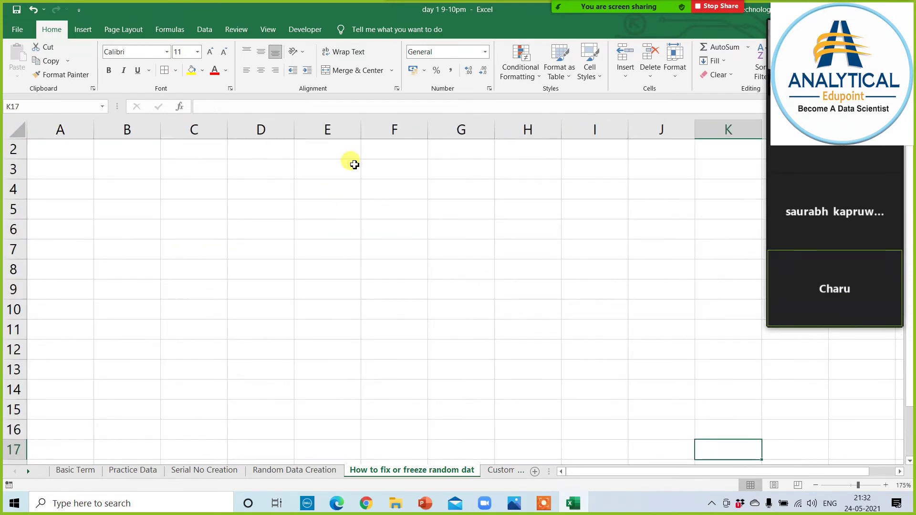
Type the 'Paste Special' heading in F2.
left_click(368, 165)
left_click(369, 153)
type("Paste Special")
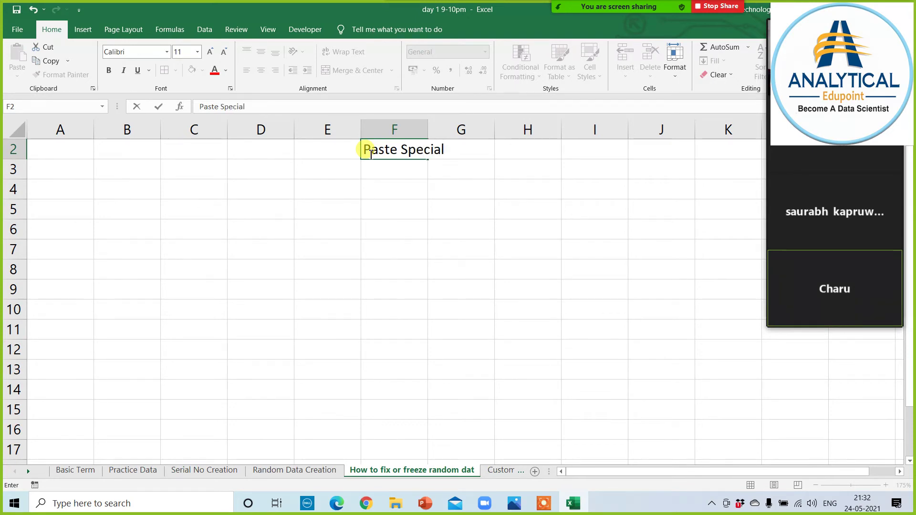
left_click(267, 246)
Enter =RANDBETWEEN(1,1000) in B4 and fill it across B4:E11.
left_click(148, 193)
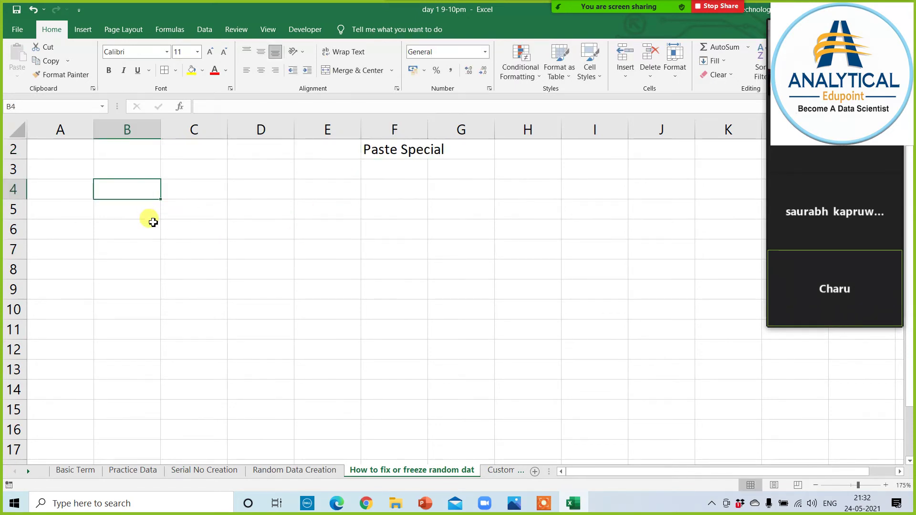
type("=rand")
key("Down")
key("Tab")
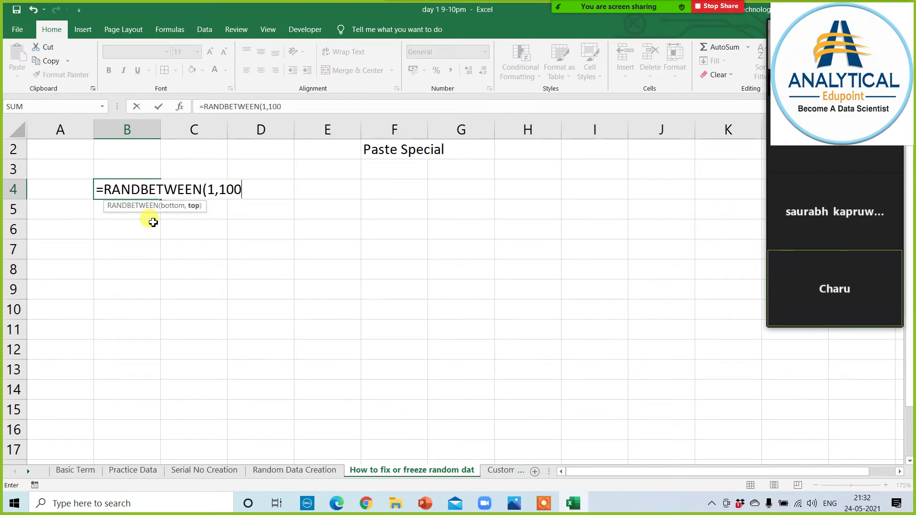
key("Return")
key("Up")
key("shift+Down")
key("shift+Down")
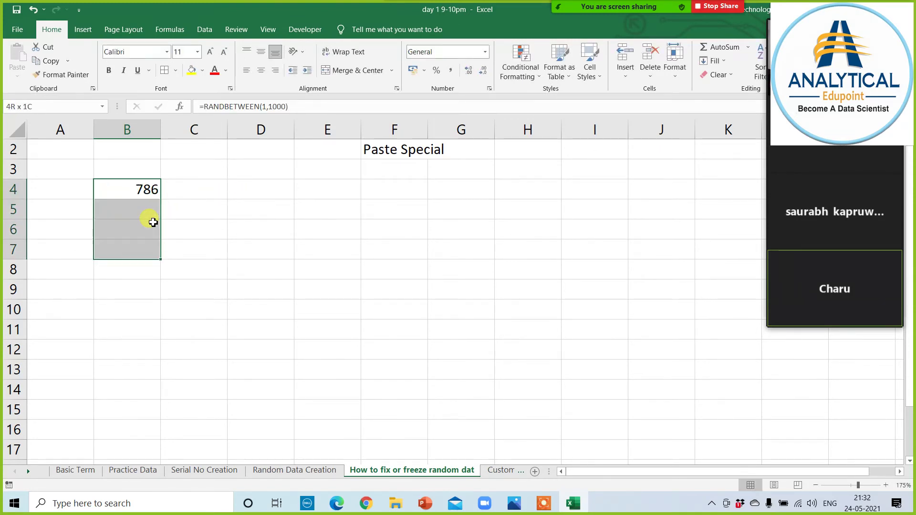
key("shift+Down")
key("shift+Down")
key("shift+Down")
key("shift+Right")
key("shift+Right")
key("shift+Right")
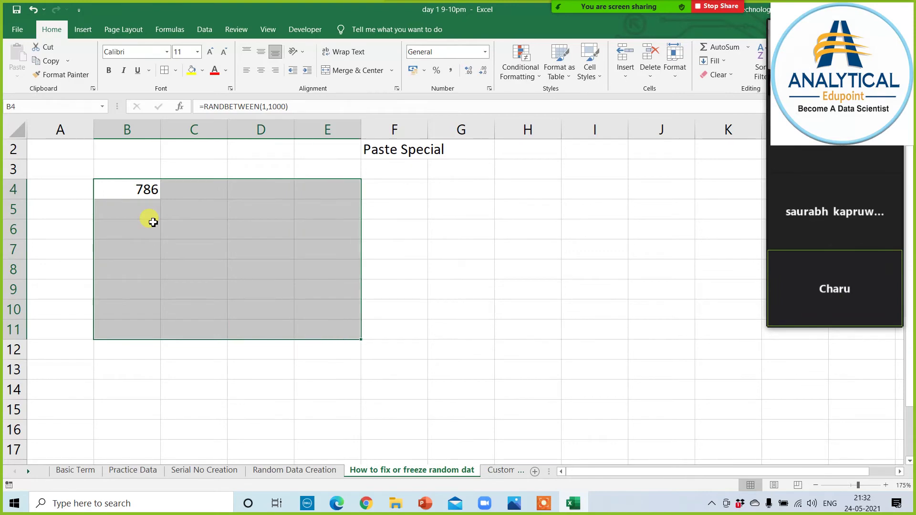
key("ctrl+v")
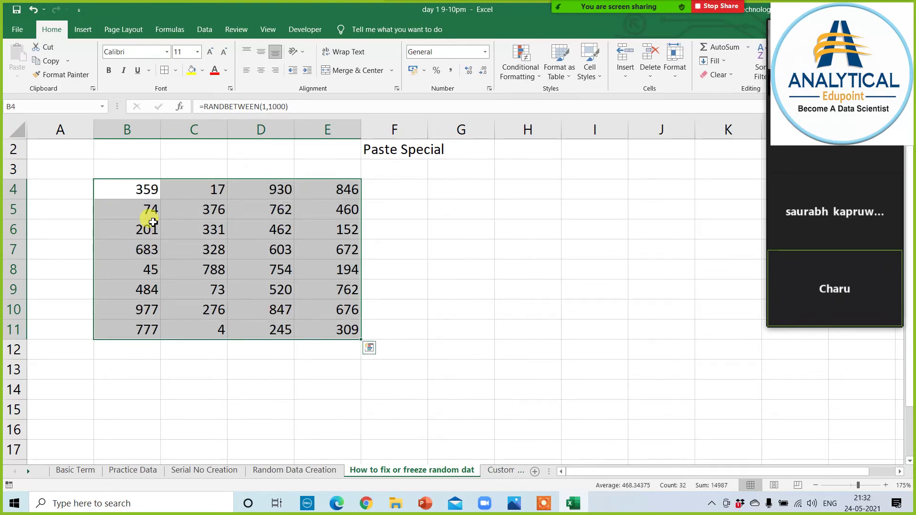
Type the paste-values step notes in H4:H9, covering copy, right click, paste special, value and ok.
key("Right")
key("Right")
key("Right")
key("Right")
key("Right")
key("Right")
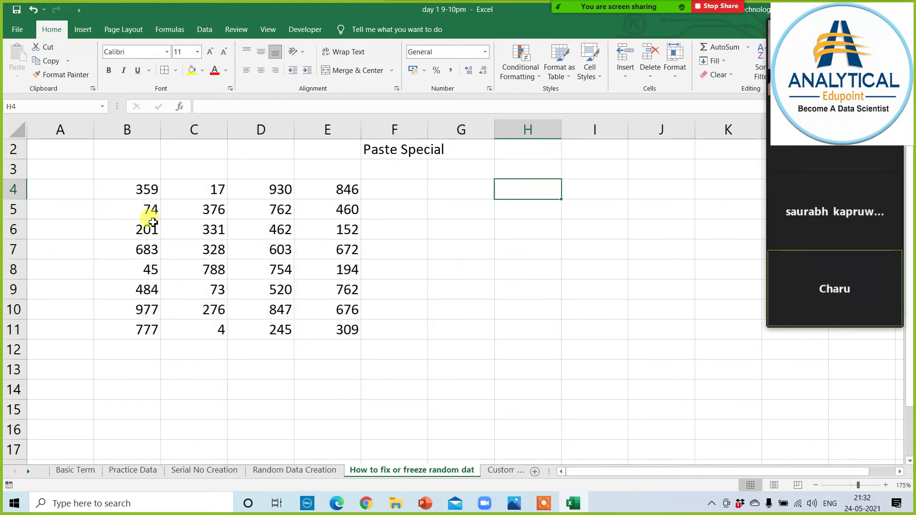
type("select random data")
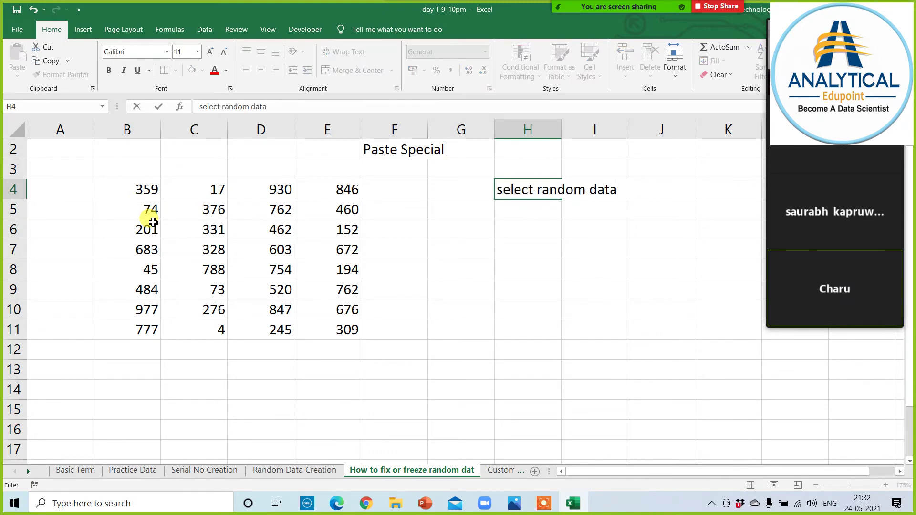
key("Return")
type("copy data")
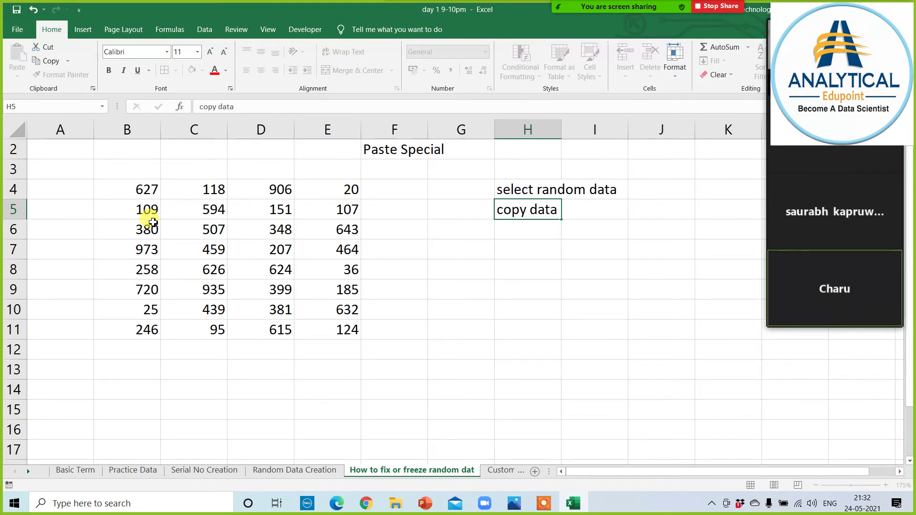
key("Return")
type("right click")
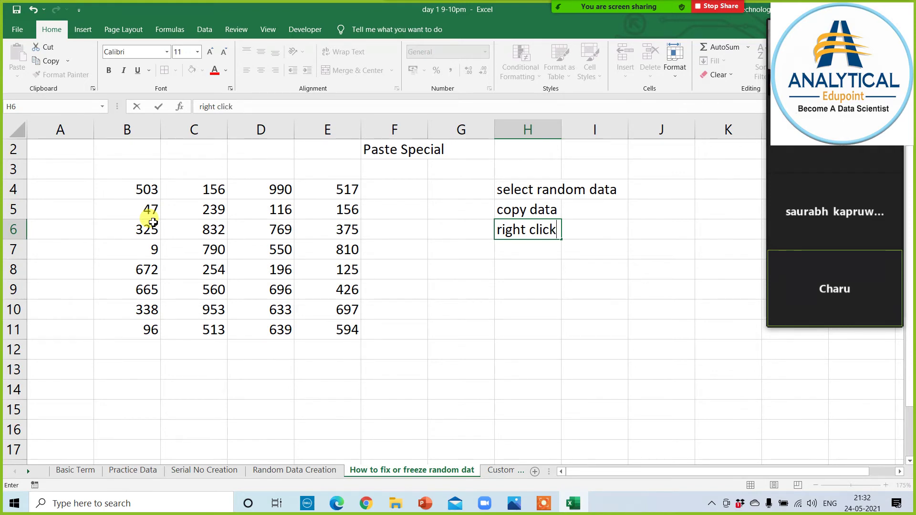
key("Return")
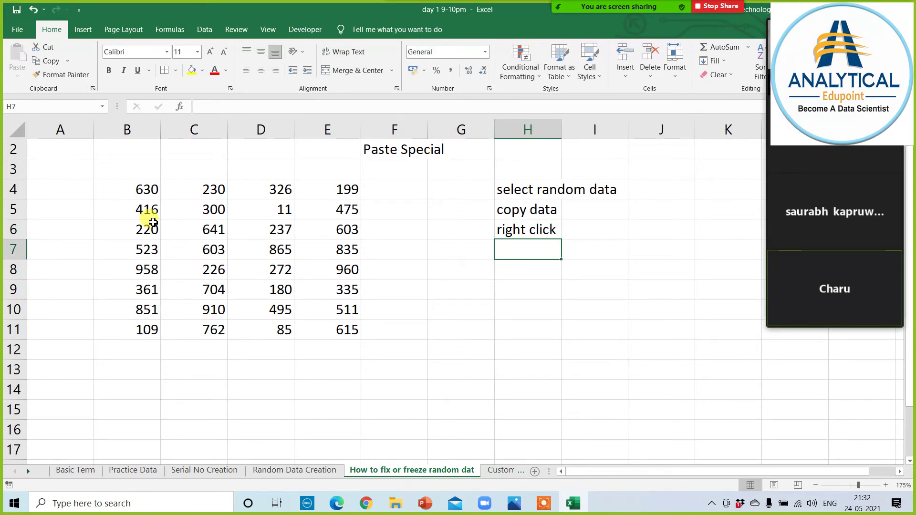
type("paste special")
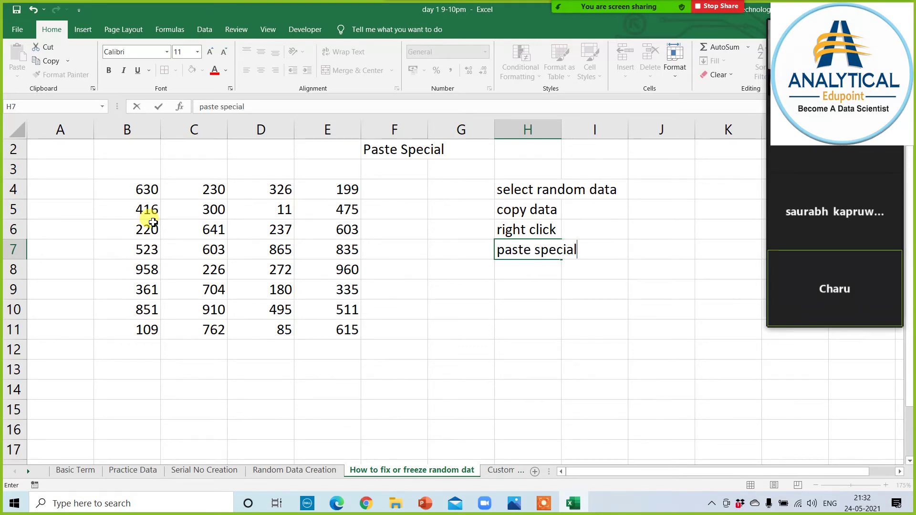
key("Return")
type("val")
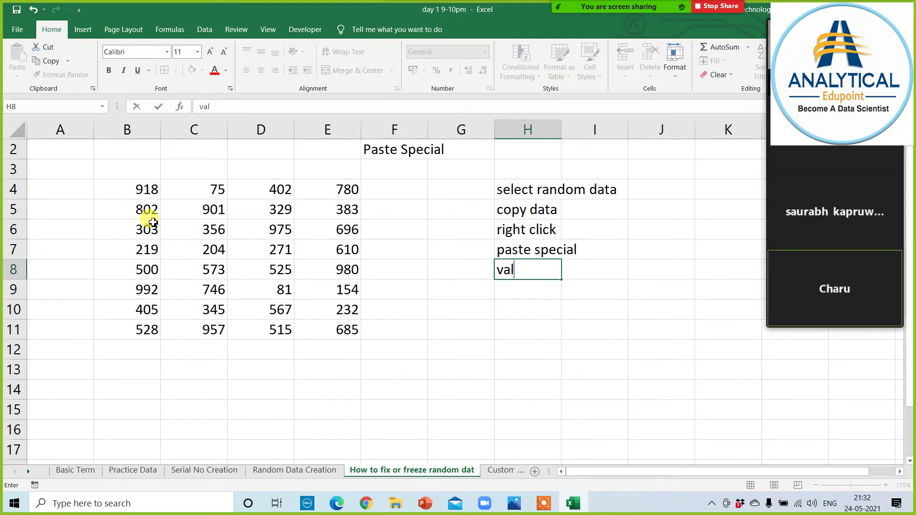
type("ue")
key("Return")
type("ok")
key("Return")
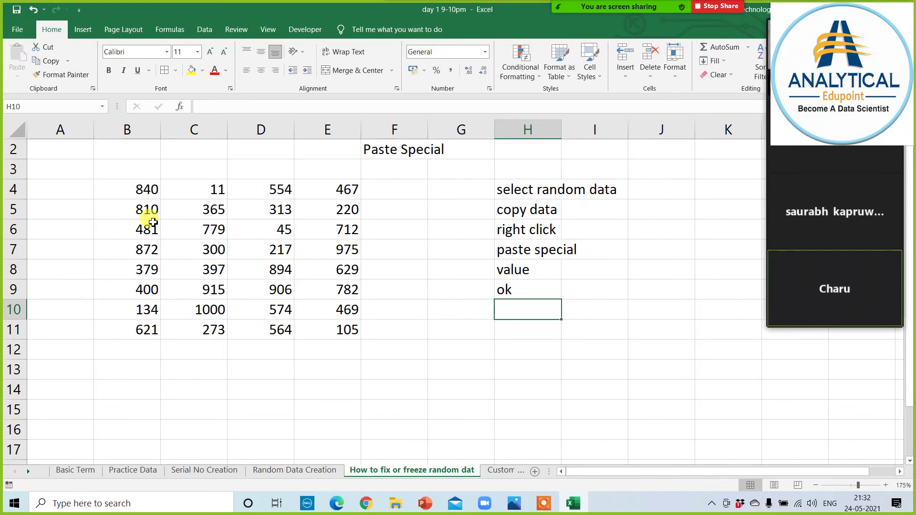
Shade the H4:H9 step notes yellow.
left_click_drag(558, 194, 542, 289)
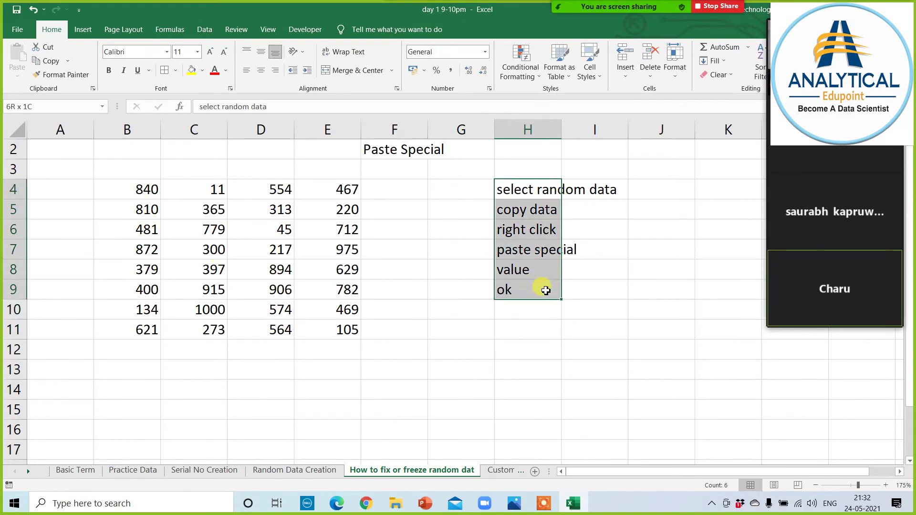
left_click(191, 71)
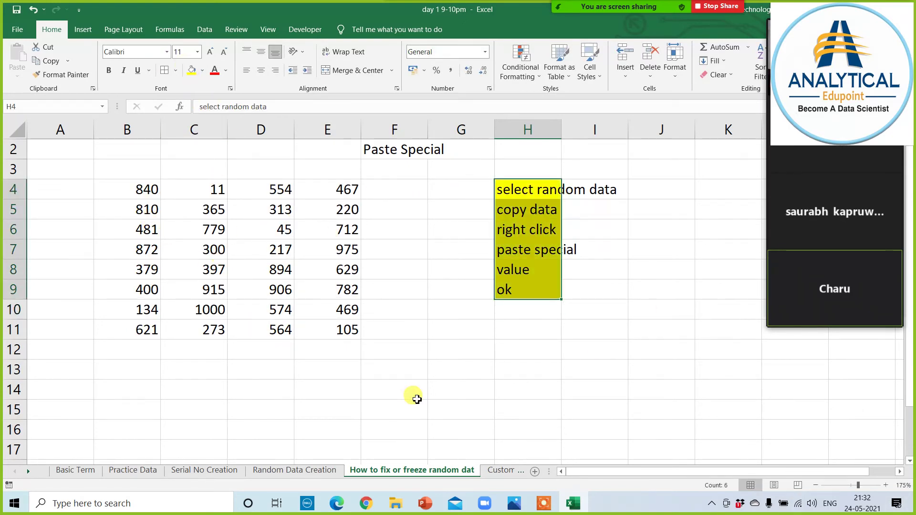
left_click(456, 408)
Copy B4:E11 and paste it back onto B4 as values, fixing numbers like 840, 11 and 554.
left_click_drag(153, 190, 313, 336)
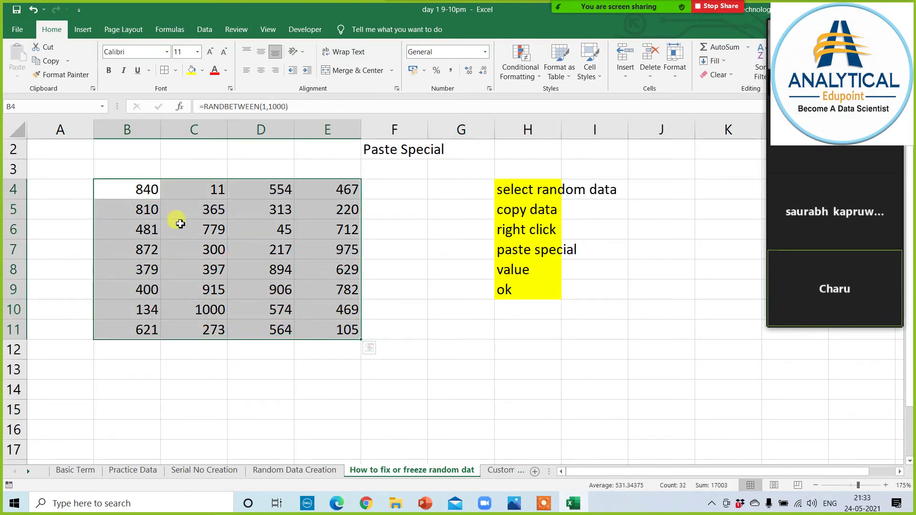
left_click(46, 60)
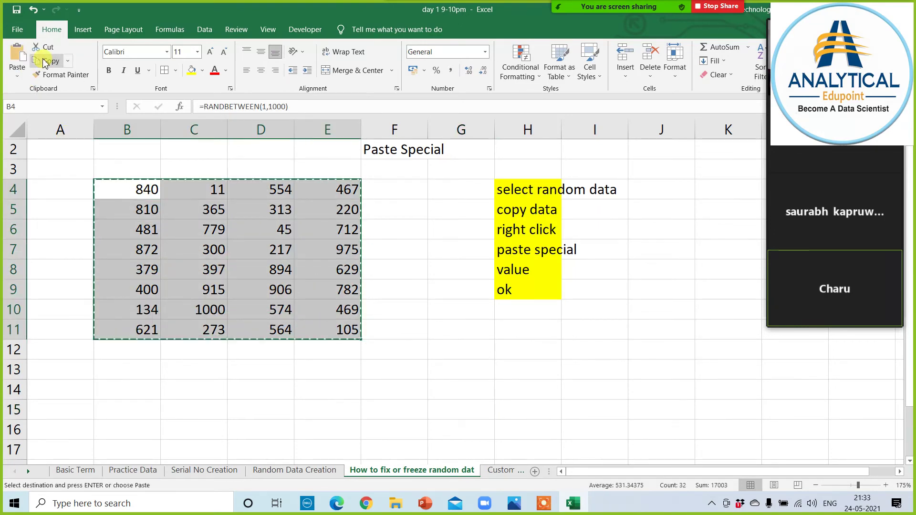
right_click(138, 190)
left_click(182, 259)
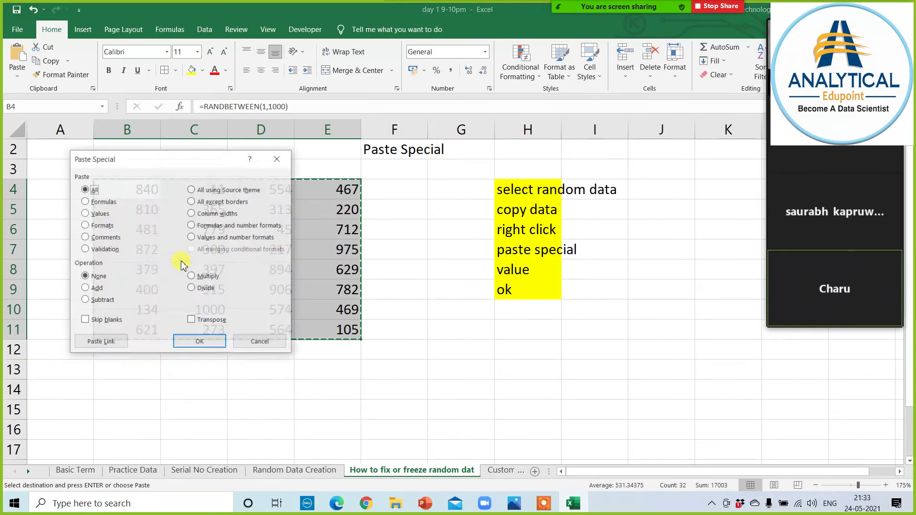
left_click(93, 214)
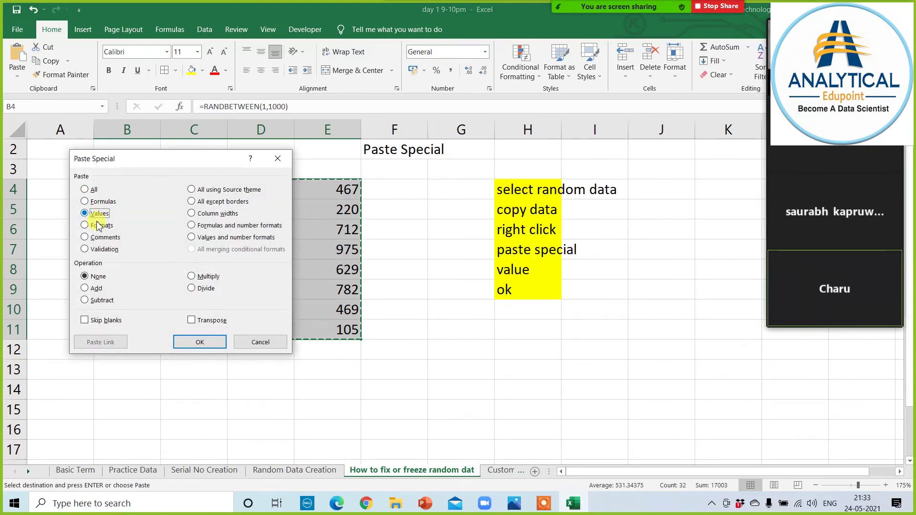
left_click(198, 342)
left_click(473, 380)
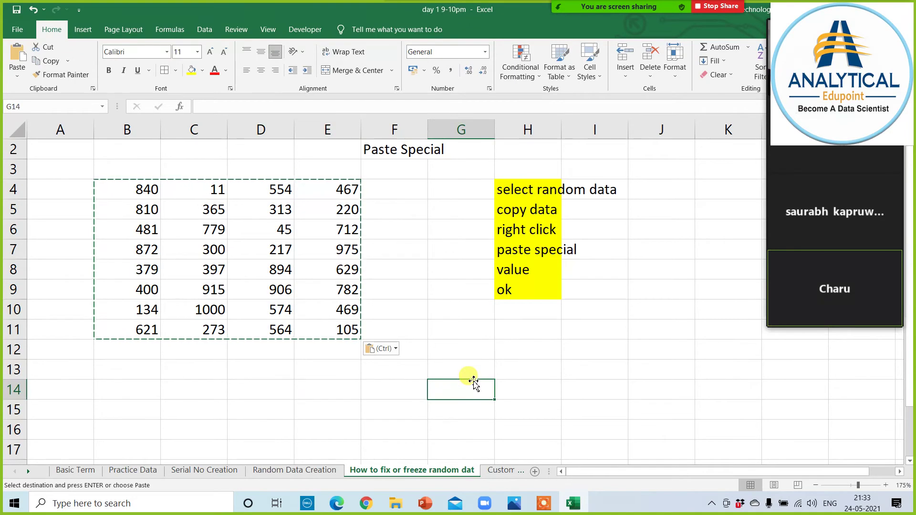
key("Escape")
left_click(382, 389)
Review Practice Data, centring the Sales Price column and selecting its serial, name and price data.
left_click(211, 469)
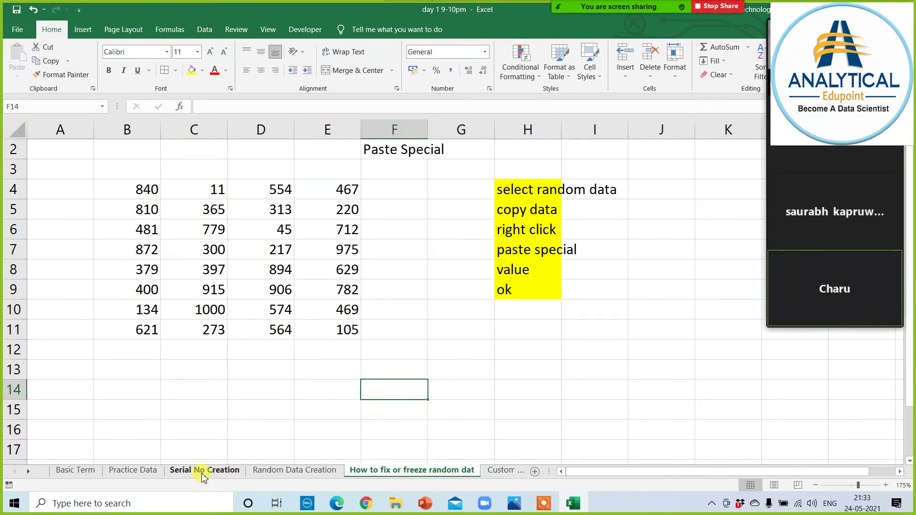
left_click(134, 471)
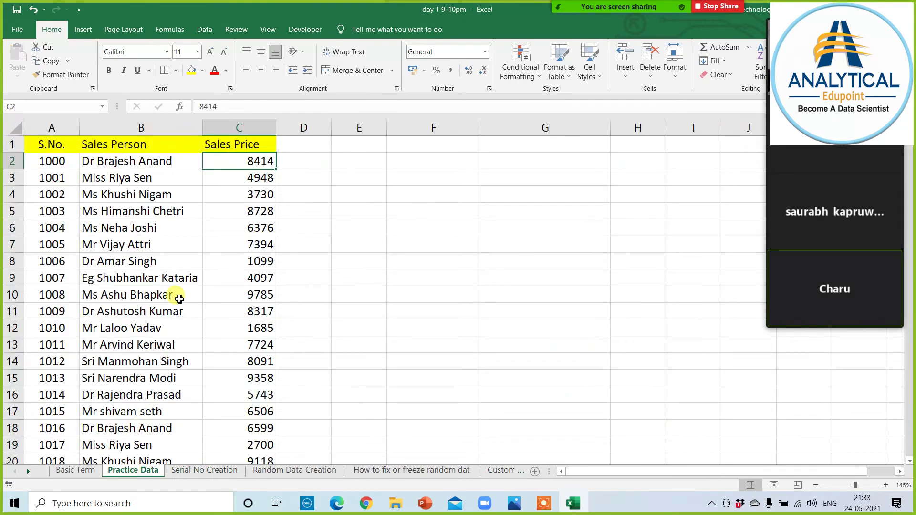
left_click_drag(231, 161, 239, 378)
left_click(336, 305)
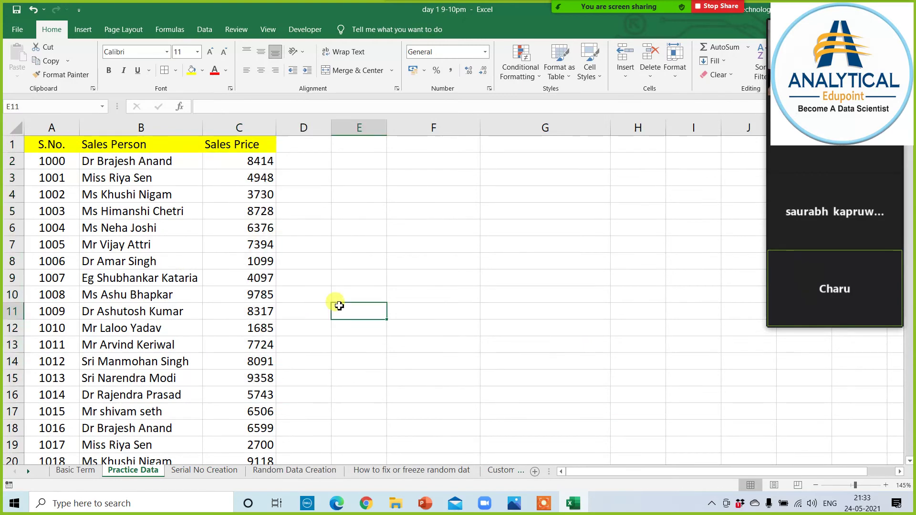
left_click(239, 127)
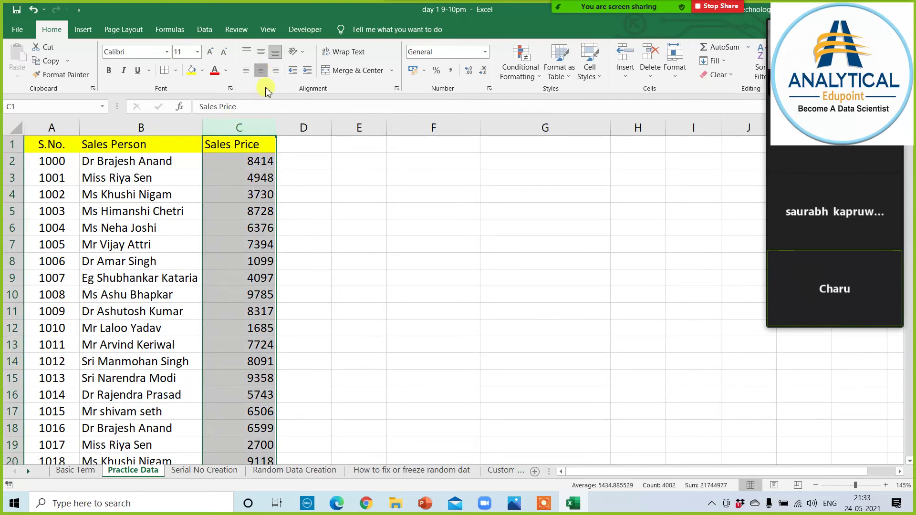
left_click(336, 258)
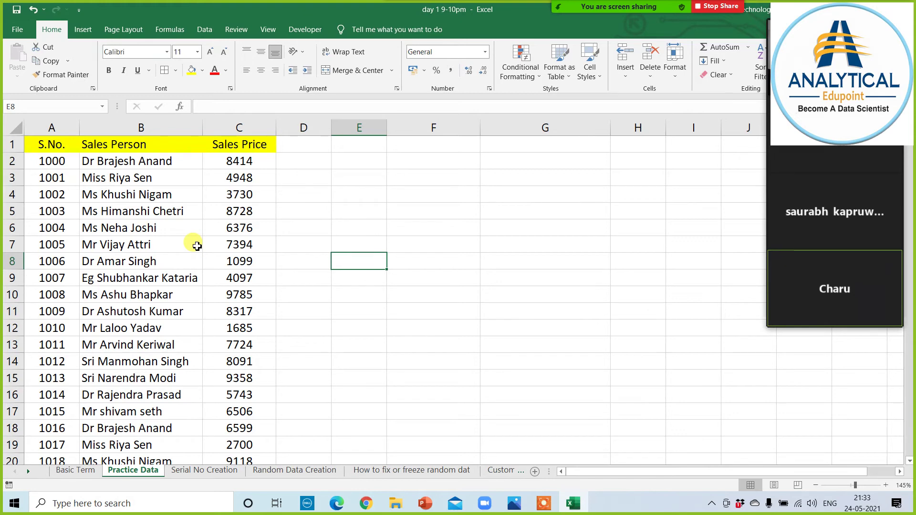
left_click_drag(239, 161, 229, 347)
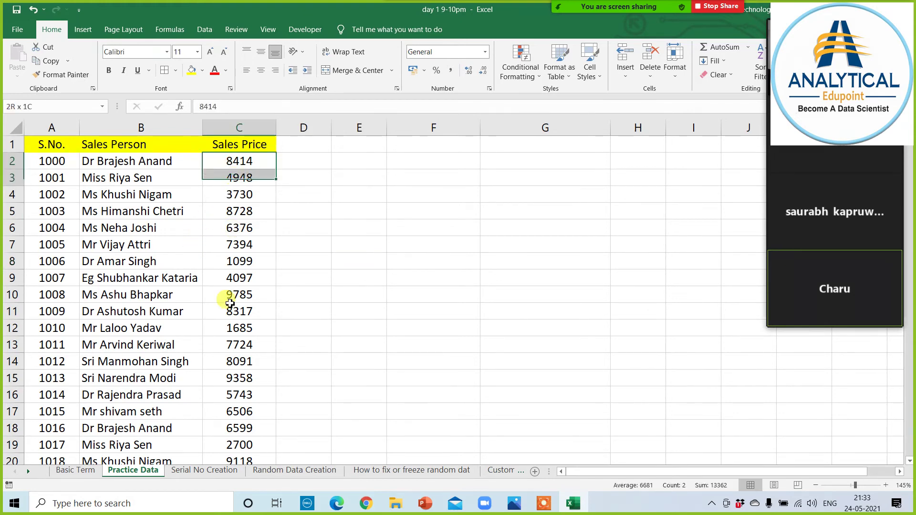
left_click_drag(126, 164, 113, 335)
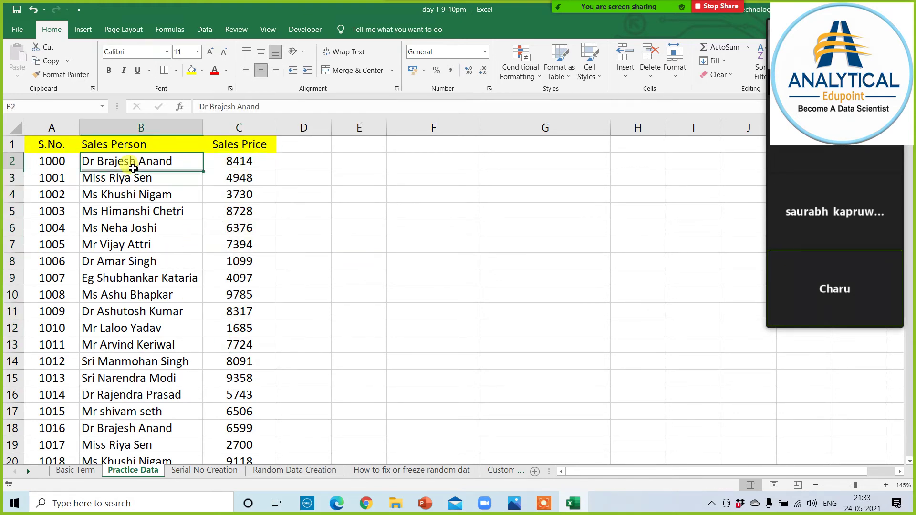
left_click_drag(35, 162, 28, 363)
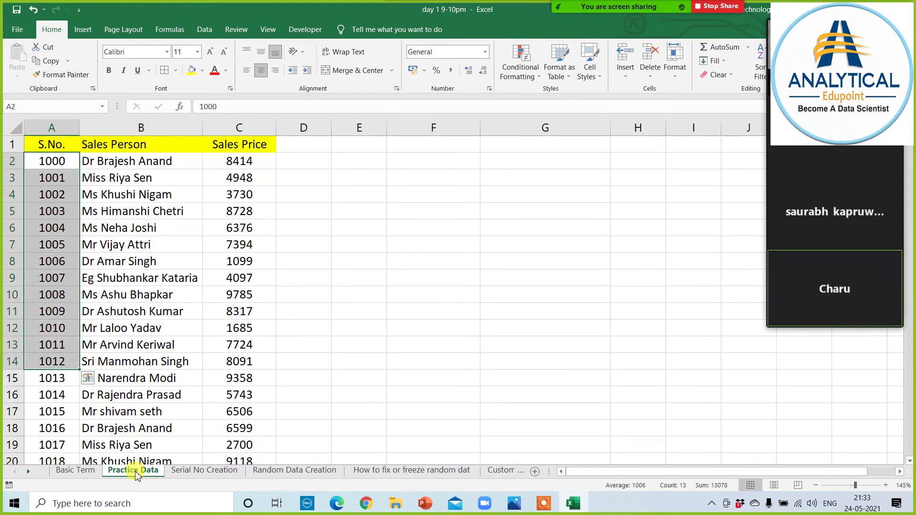
Step through Serial No Creation and the freeze-random-data sheet to Custom List Creation.
left_click(193, 472)
left_click(279, 471)
left_click(361, 471)
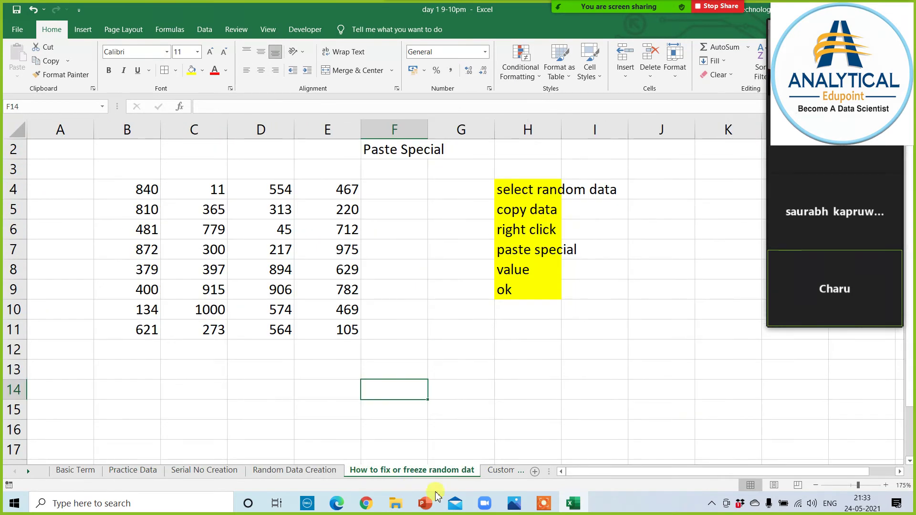
left_click(510, 475)
left_click(188, 375)
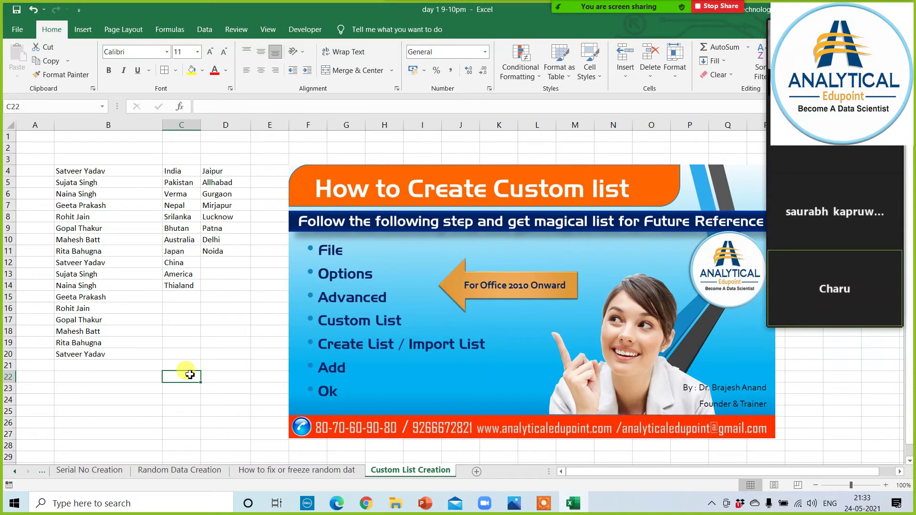
Return to the Random Data Creation sheet and review B3's RANDBETWEEN formula and the I3:I15 values.
left_click(163, 470)
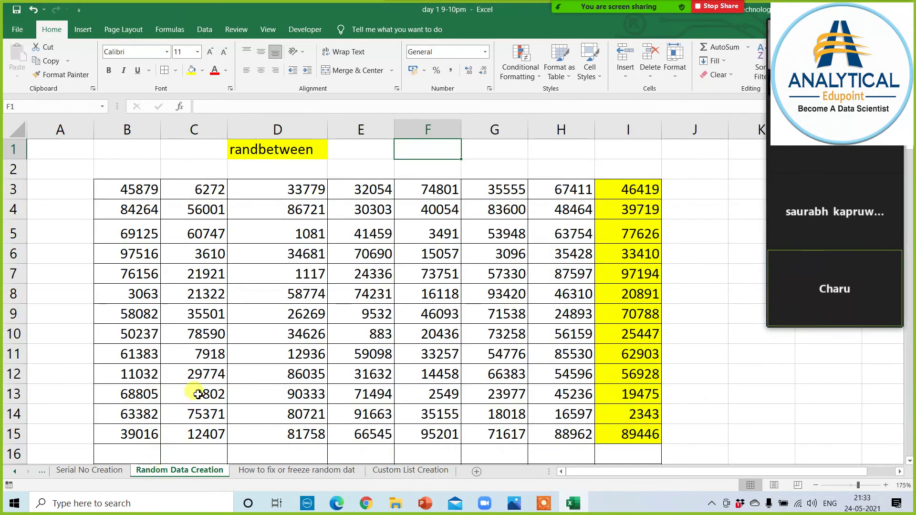
left_click(131, 190)
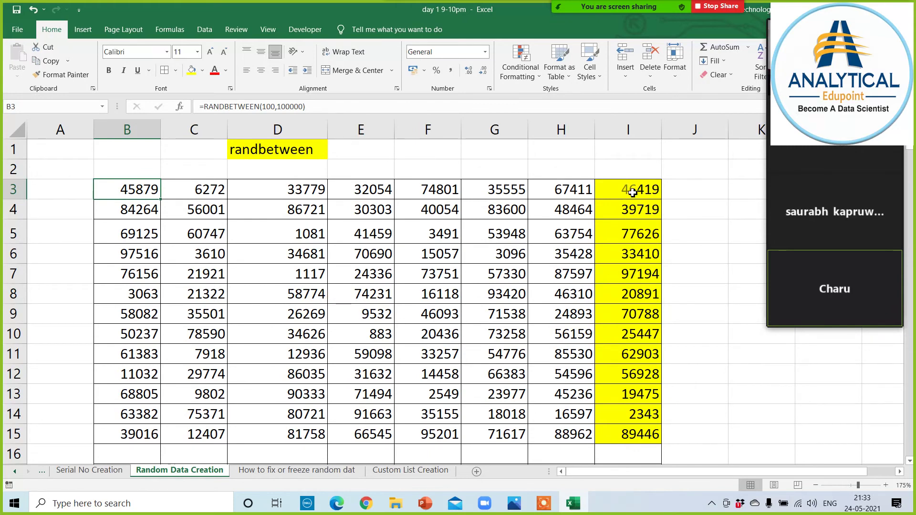
left_click_drag(633, 192, 640, 435)
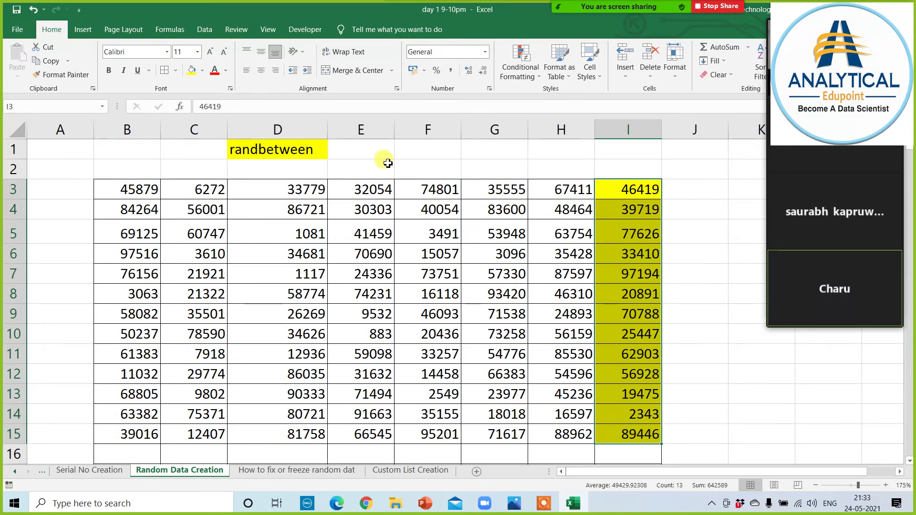
Merge and center B1:C2 and set its font size to 20.
left_click_drag(127, 149, 186, 172)
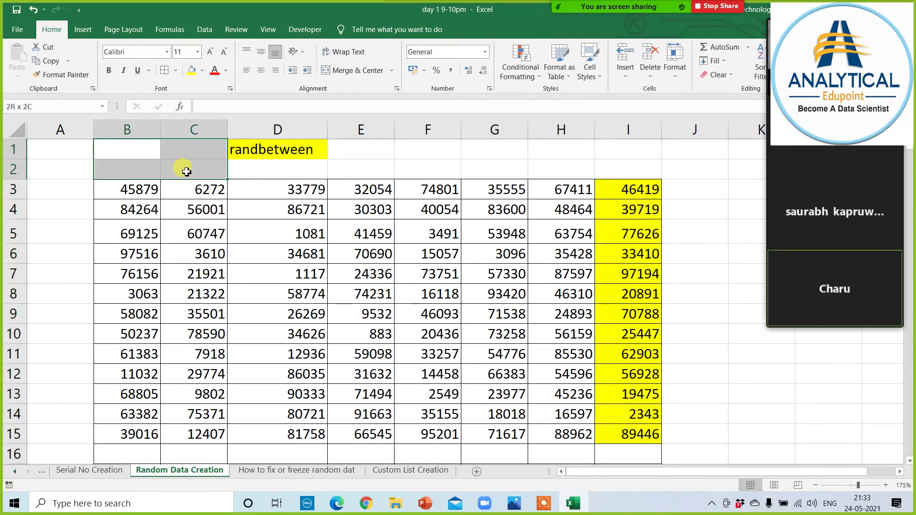
left_click(337, 70)
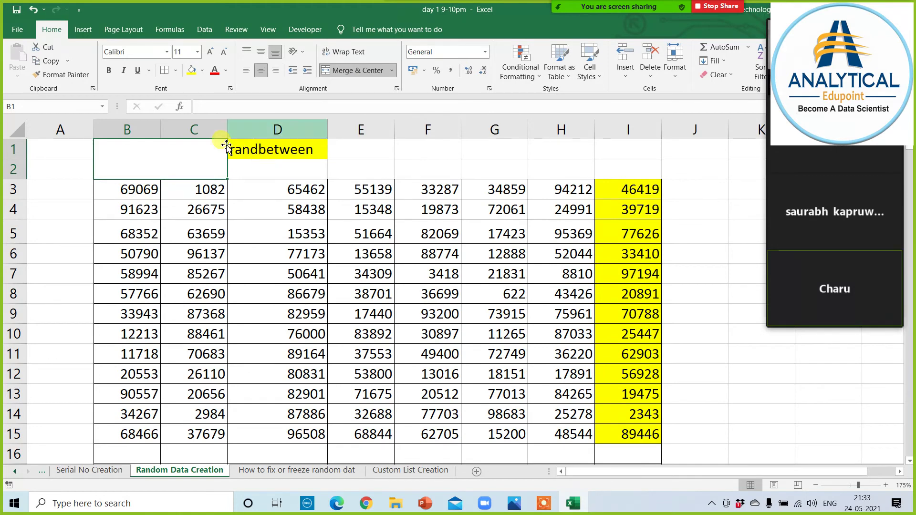
left_click(209, 52)
left_click(210, 51)
left_click(210, 52)
left_click(210, 52)
left_click(210, 51)
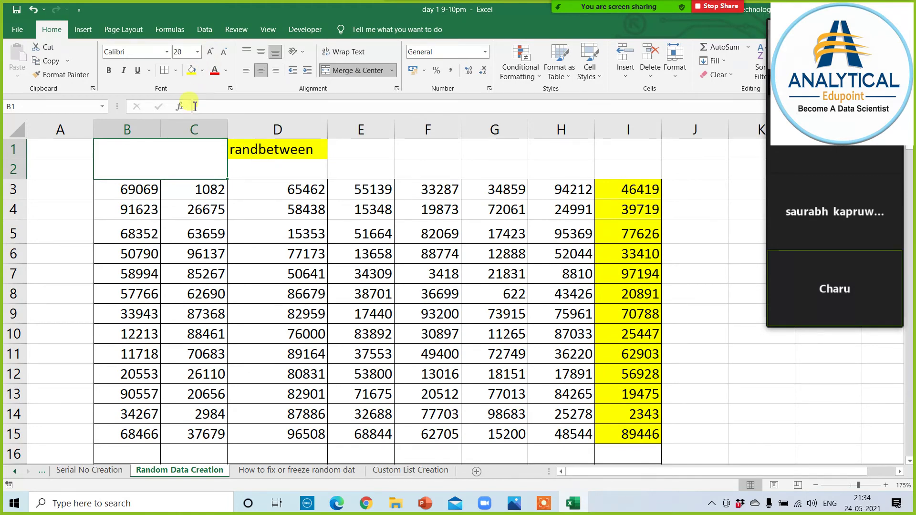
Enter the heading 'OTP' in the merged cell and give it a yellow fill.
double_click(160, 152)
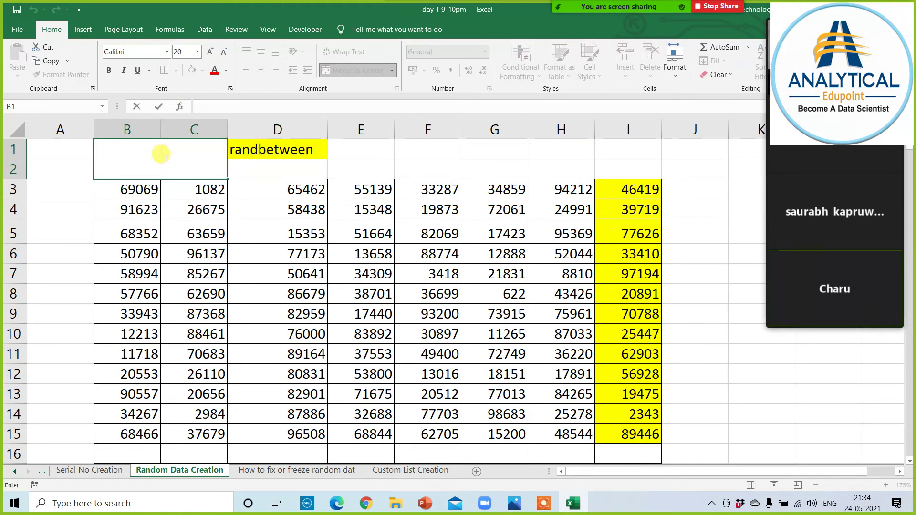
type("OTP")
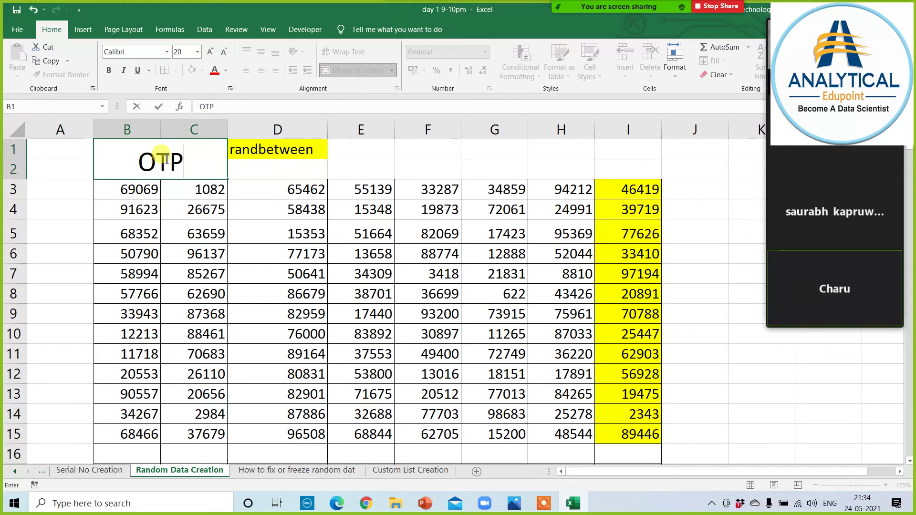
key("ctrl+Return")
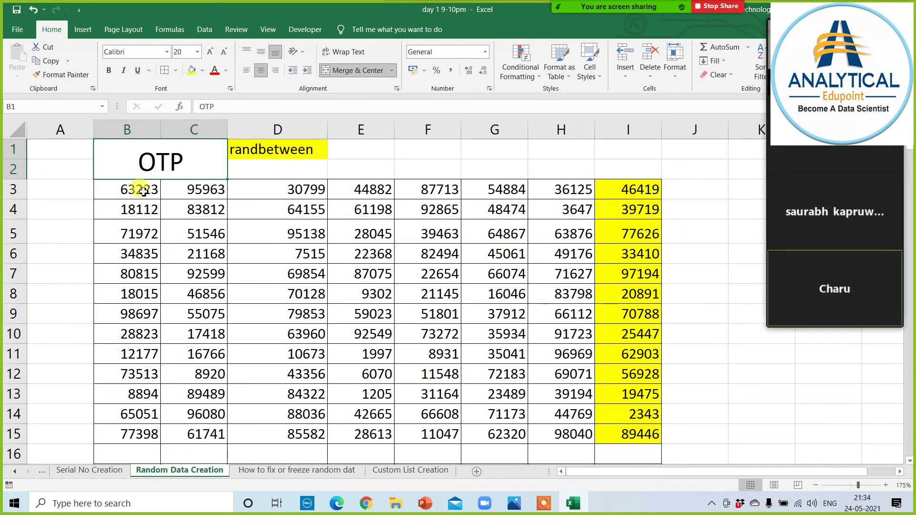
left_click(190, 70)
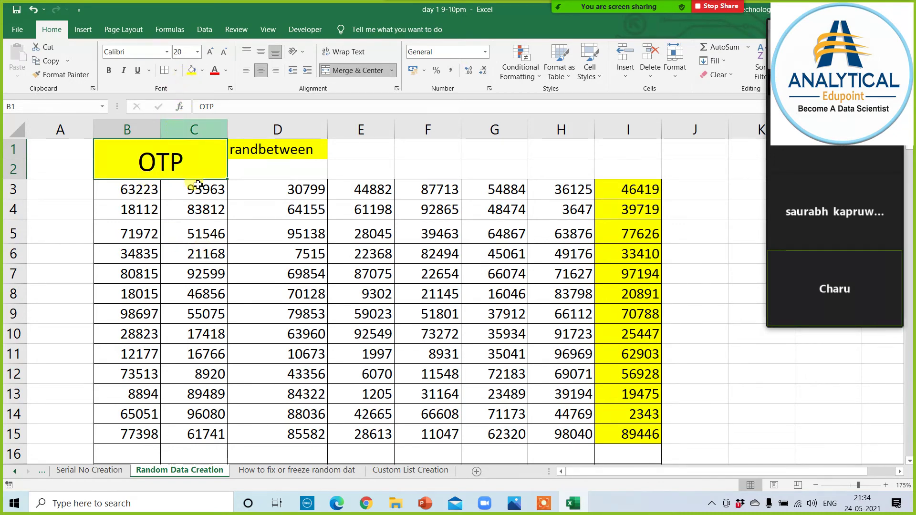
left_click(250, 158)
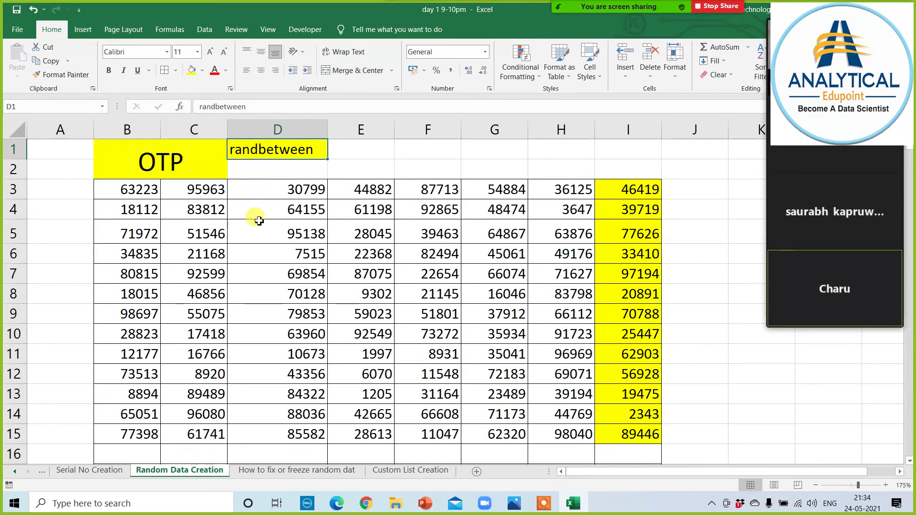
Merge and center G1:I2 and enlarge its font size.
mouse_move(465, 148)
left_mouse_down()
mouse_move(621, 172)
mouse_move(609, 183)
left_mouse_up()
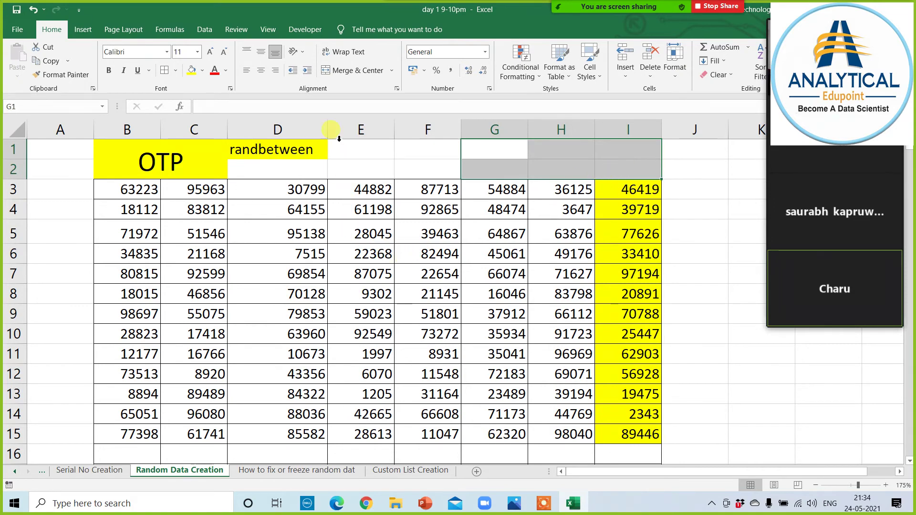
left_click(346, 71)
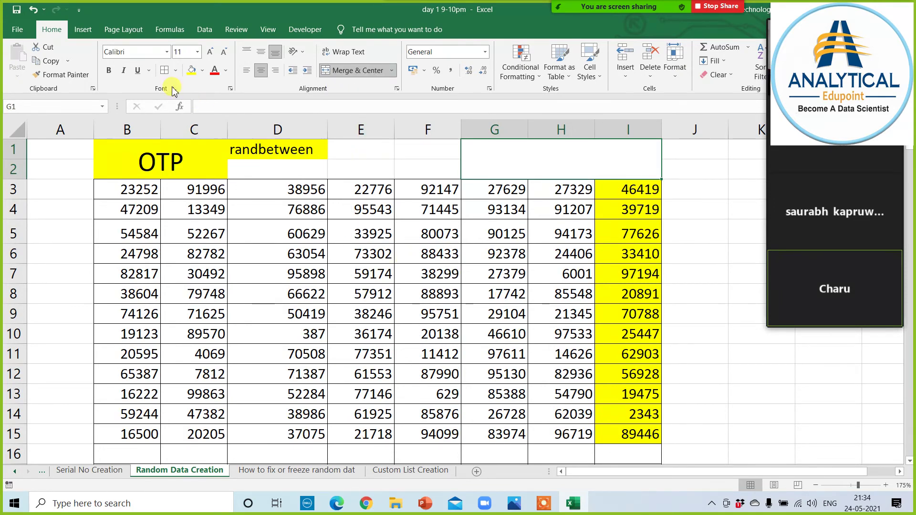
left_click(210, 51)
left_click(210, 51)
left_click(210, 52)
left_click(211, 51)
left_click(210, 51)
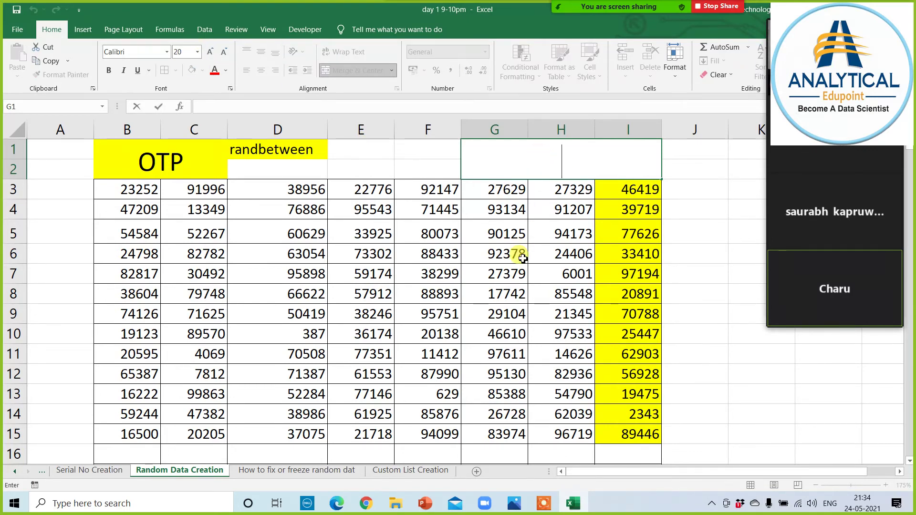
Enter =RANDBETWEEN(100000,999999) in the merged cell to generate a six-digit OTP.
type("=rand")
key("Down")
key("Tab")
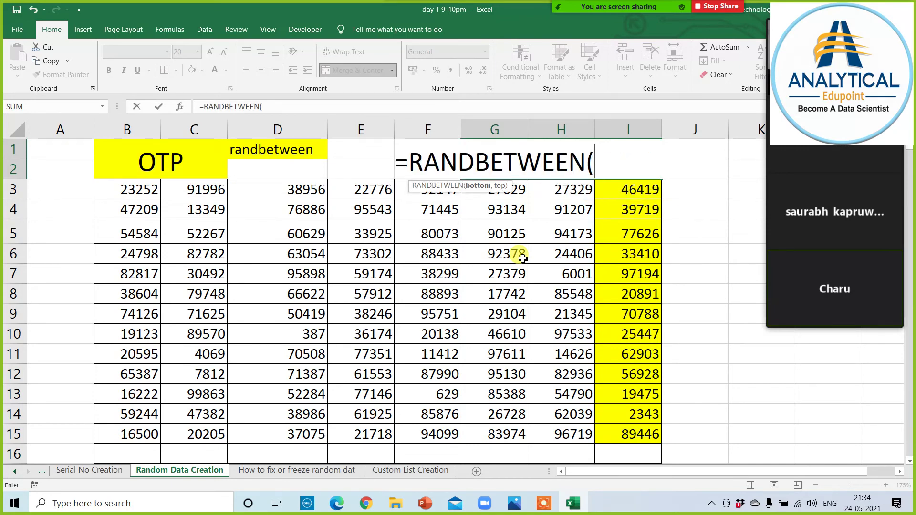
type("100000")
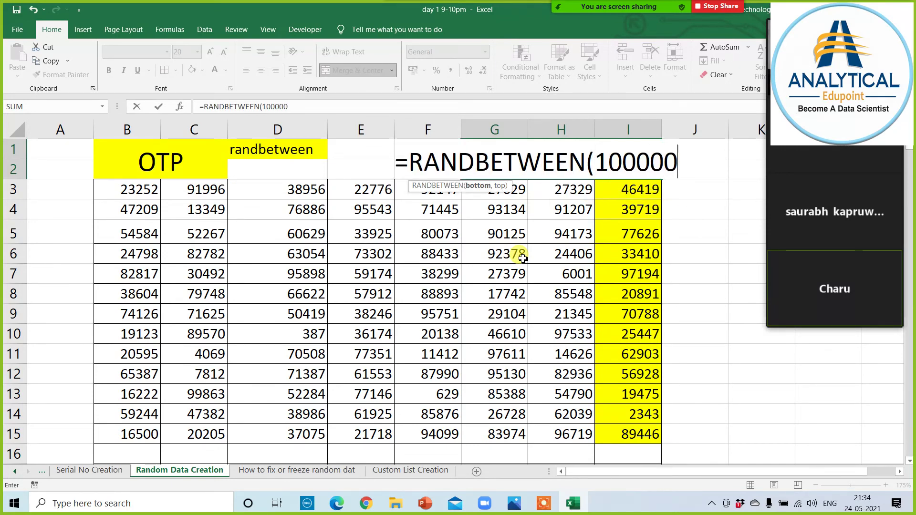
type(",")
type("999999")
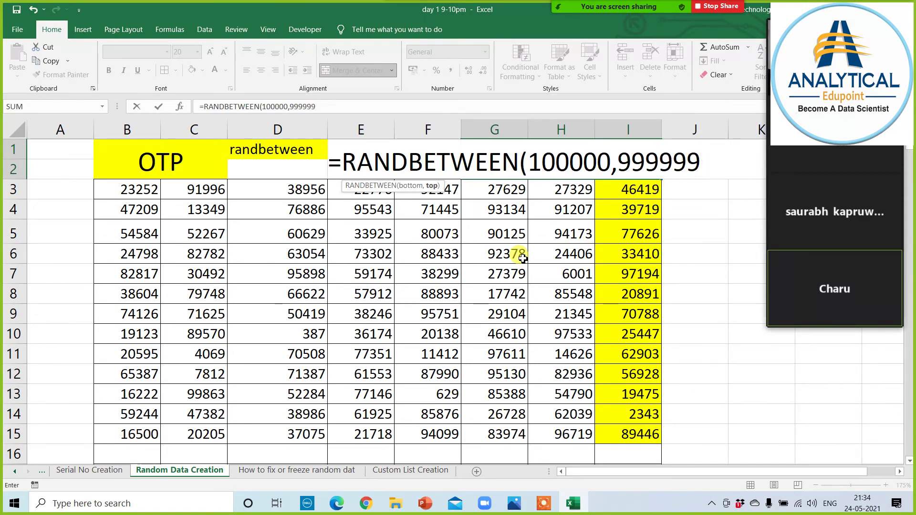
type(")")
key("Return")
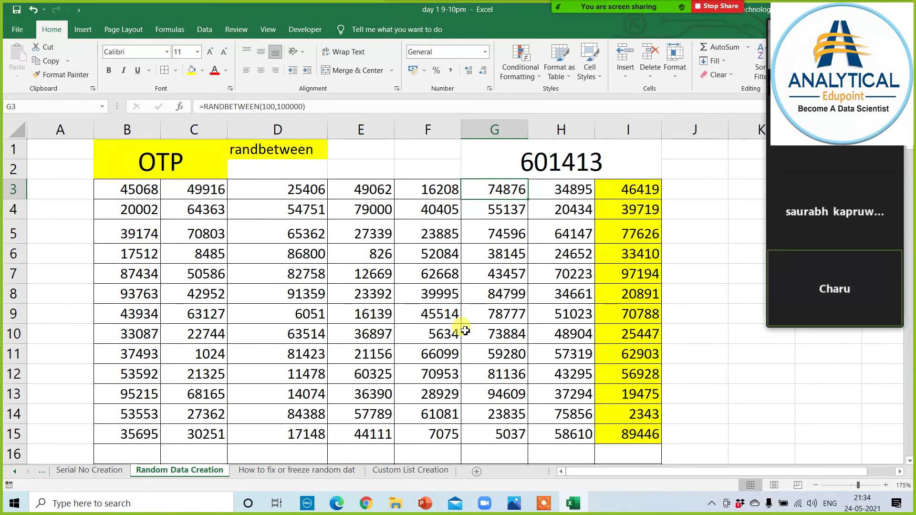
Enter 10000 in cell J5, then reselect the merged OTP cell.
left_click(700, 228)
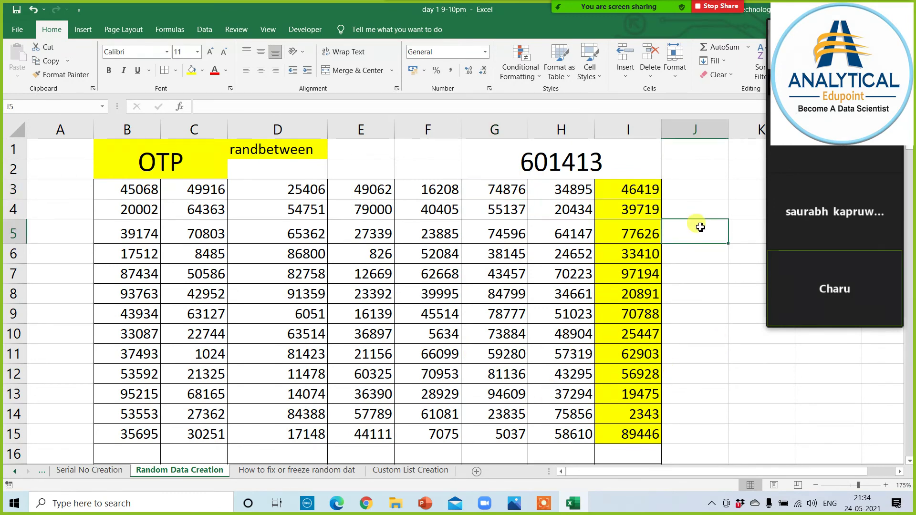
type("10000")
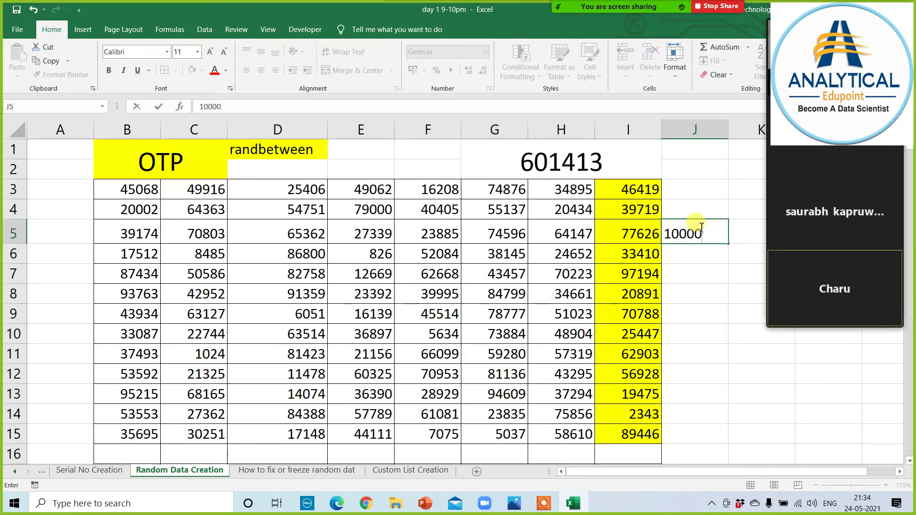
key("Return")
left_click(613, 160)
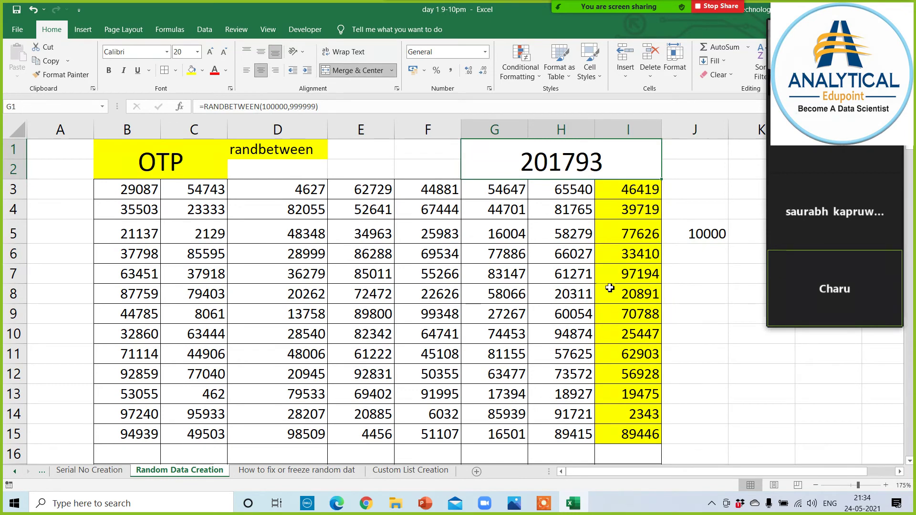
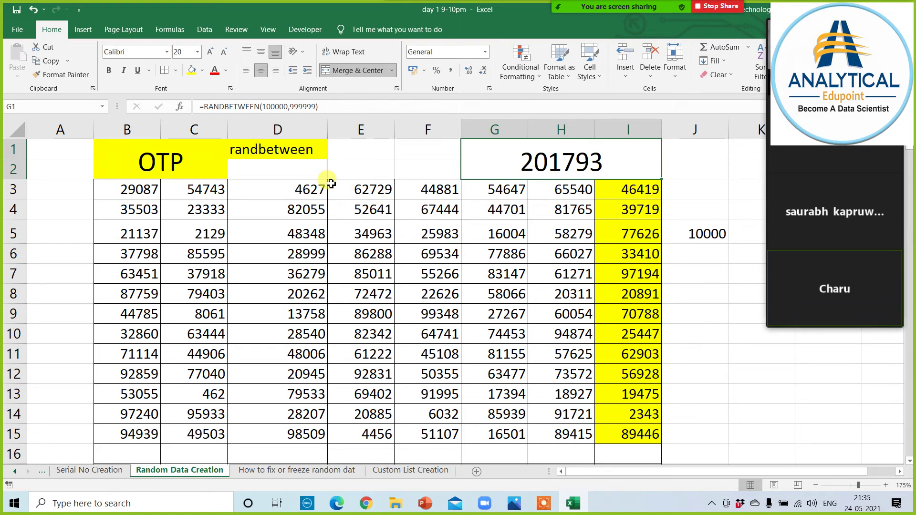
Give the 201793 block a red fill with white text.
left_click(202, 71)
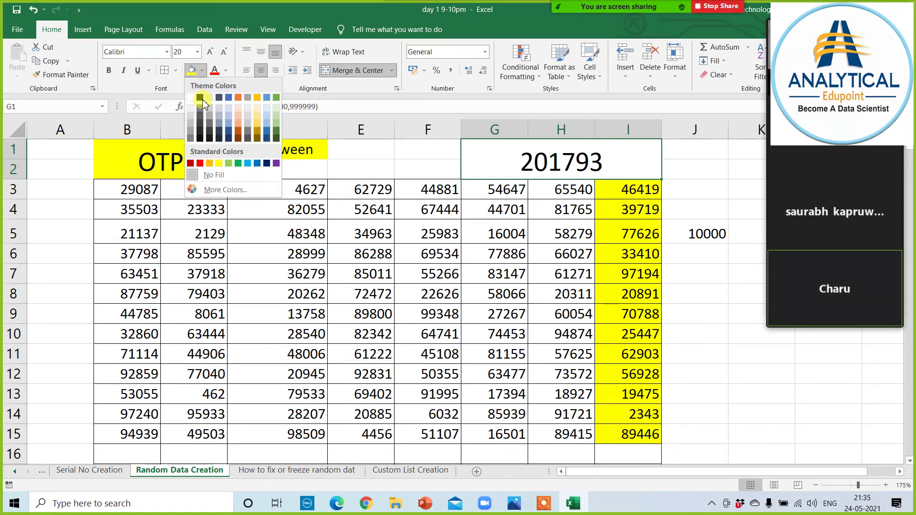
left_click(201, 169)
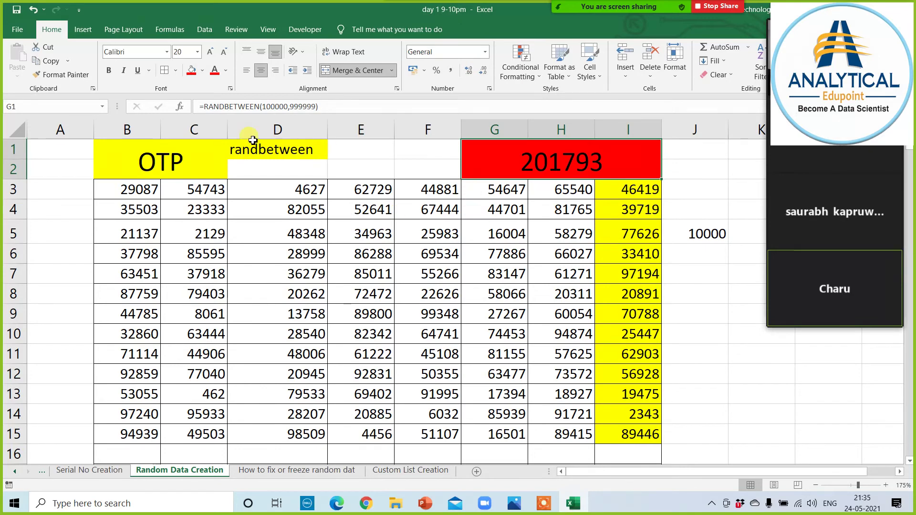
left_click(224, 72)
left_click(223, 111)
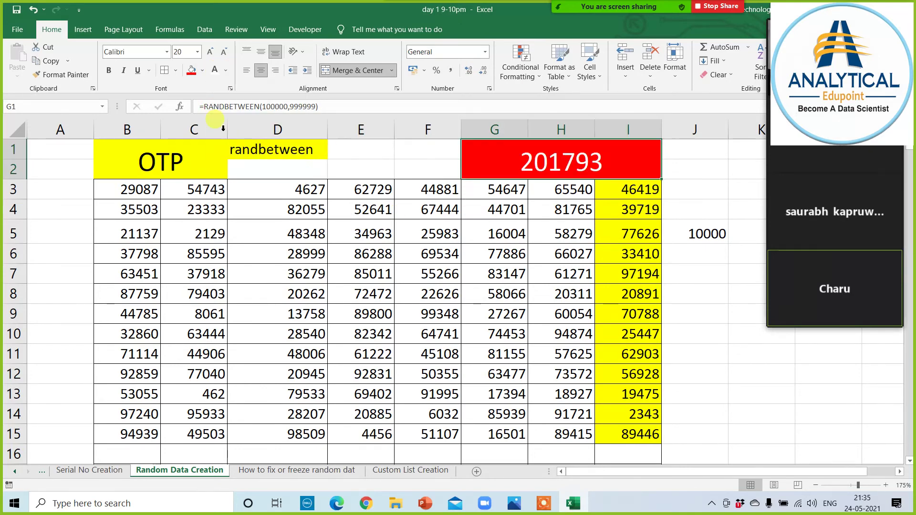
Change the OTP header cell's fill from yellow to light green.
left_click(170, 165)
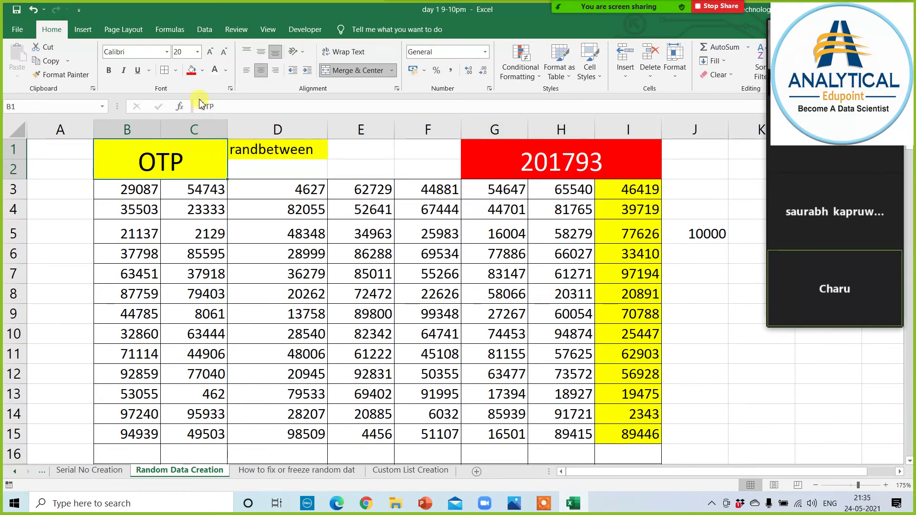
left_click(203, 71)
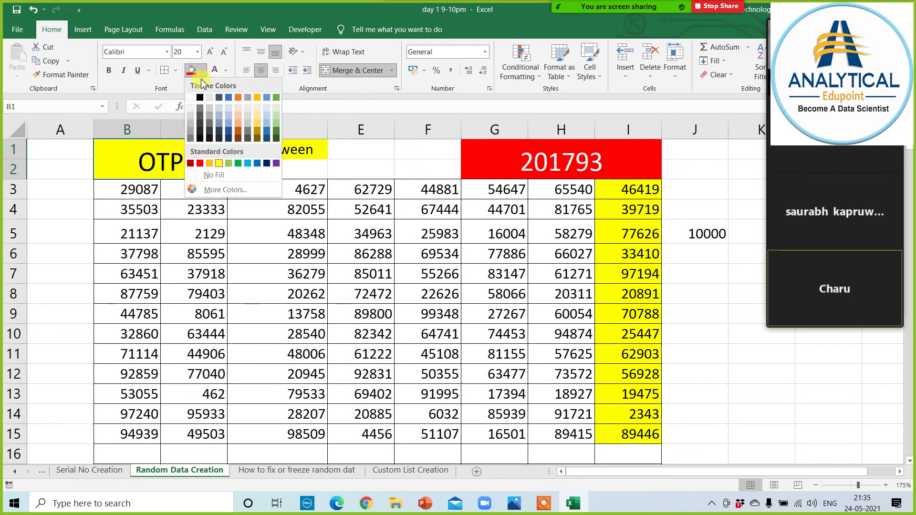
left_click(228, 163)
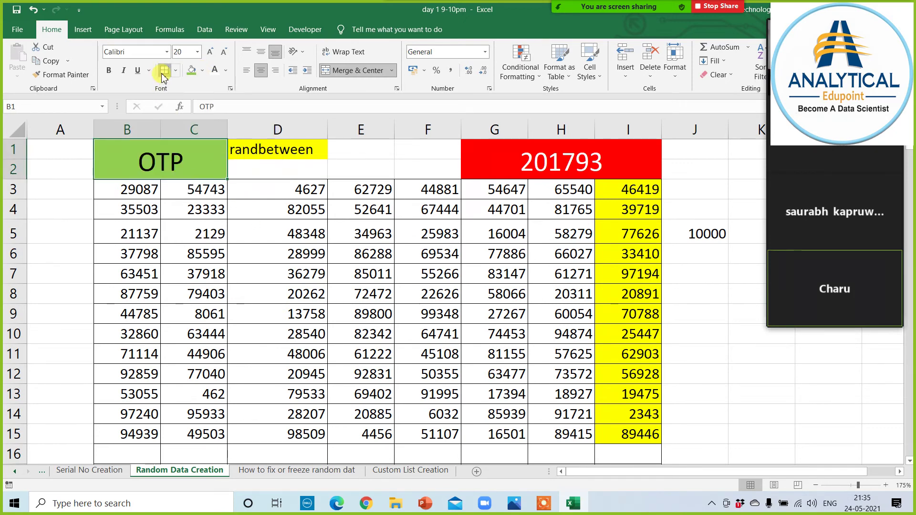
left_click(464, 167)
left_click(720, 315)
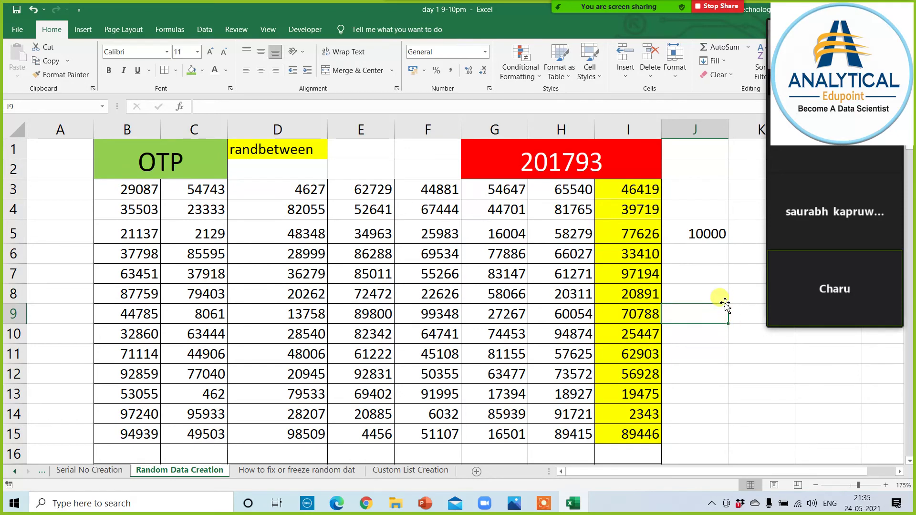
Enter 5000 in J6 and 2000 in J7 below the 10000, so the OTP recalculates.
left_click(710, 263)
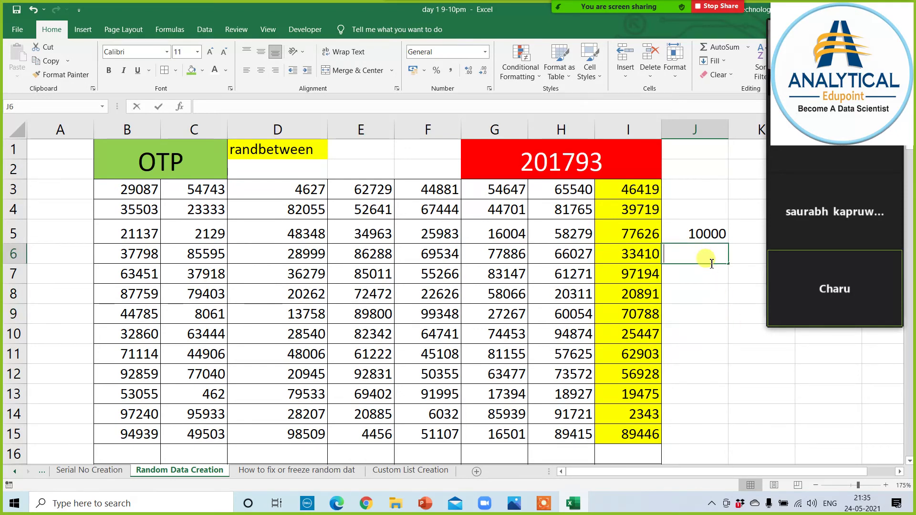
type("5000")
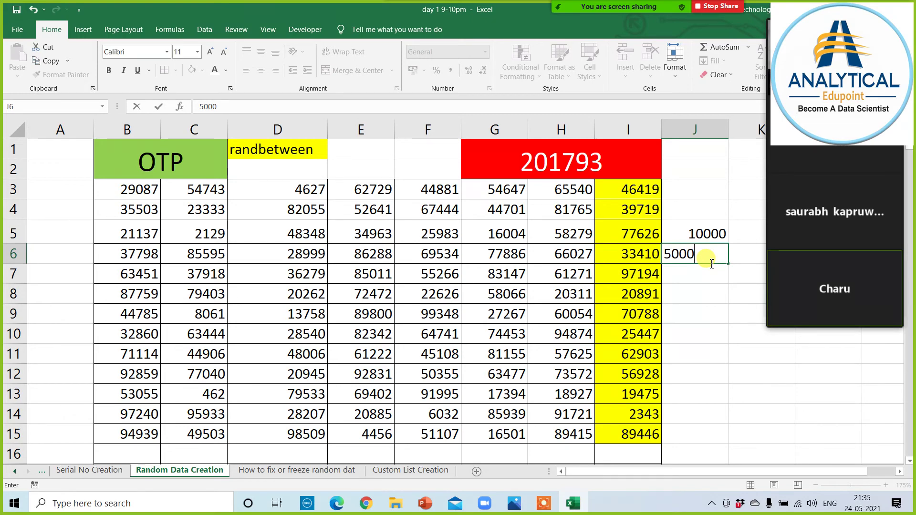
key("Return")
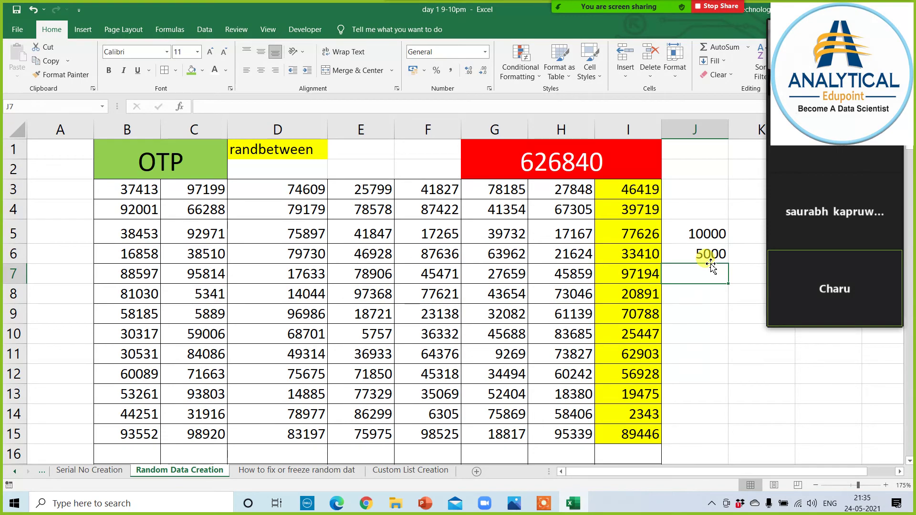
type("2000")
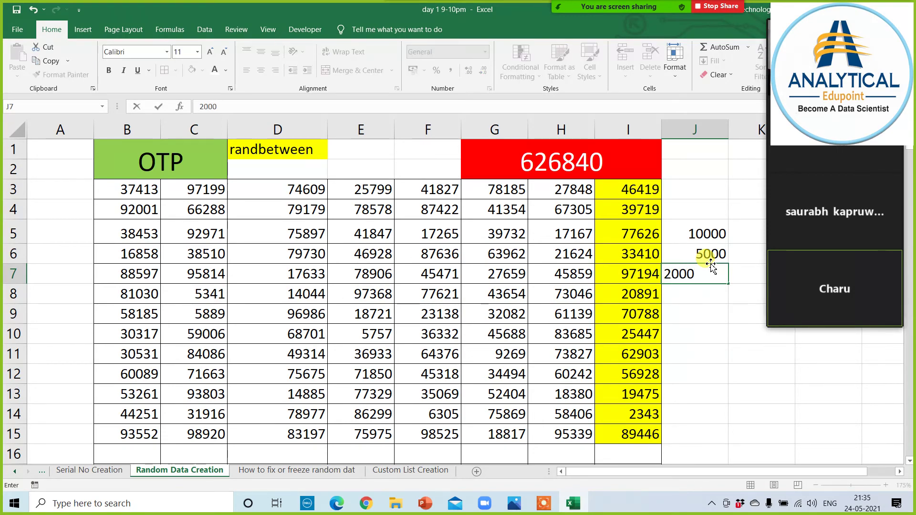
key("Return")
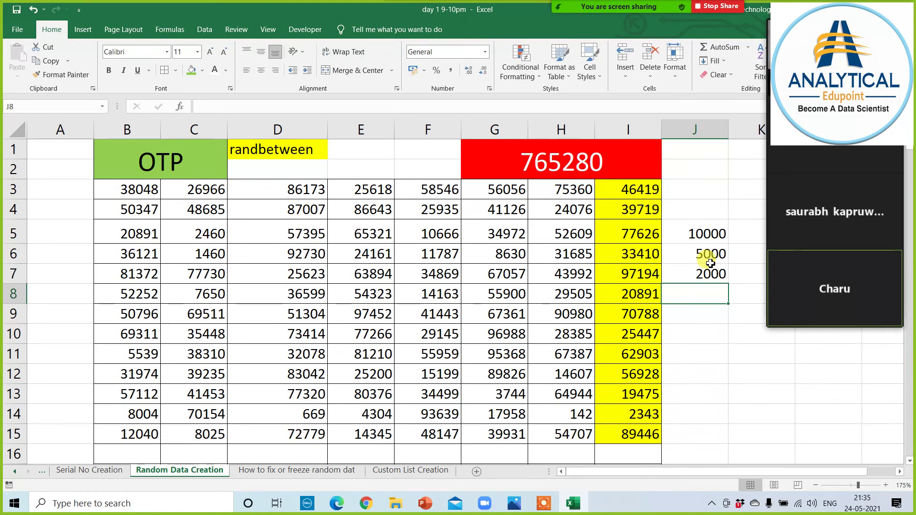
key("Up")
key("Up")
key("Up")
key("Left")
key("Up")
key("Up")
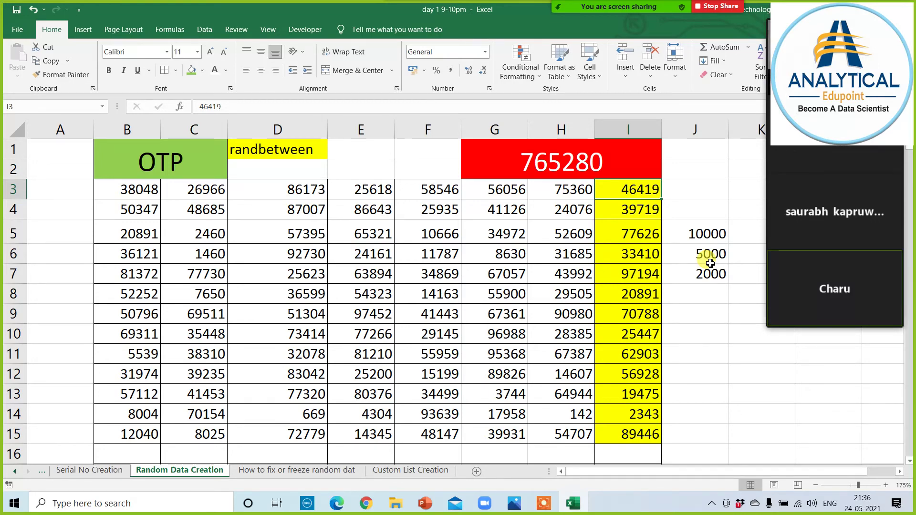
key("Up")
key("Left")
key("Left")
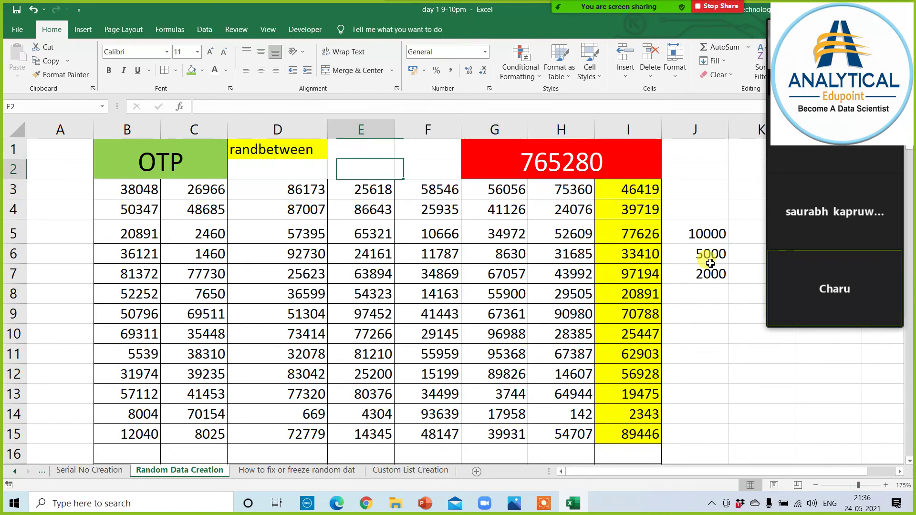
key("Left")
key("Left")
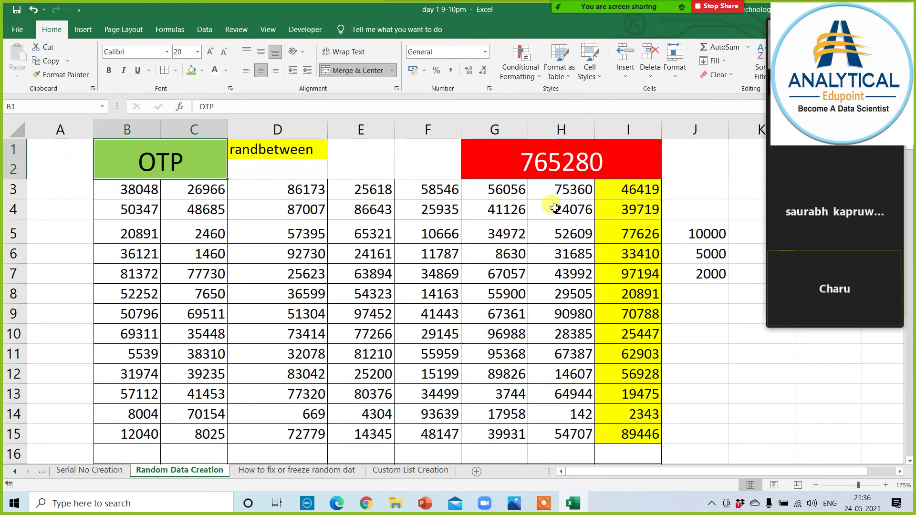
On the Basic Term sheet, fill the rows-to-address labels in C1:C5 green.
left_click(111, 470)
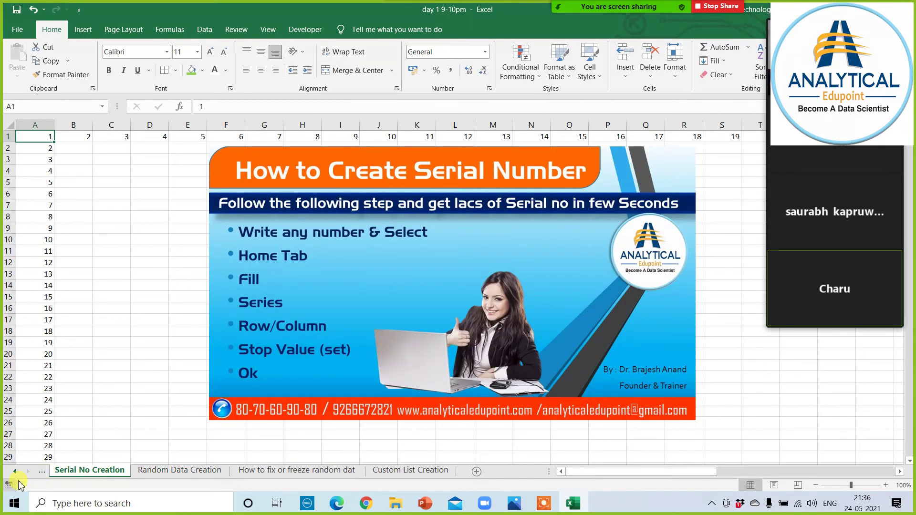
double_click(15, 473)
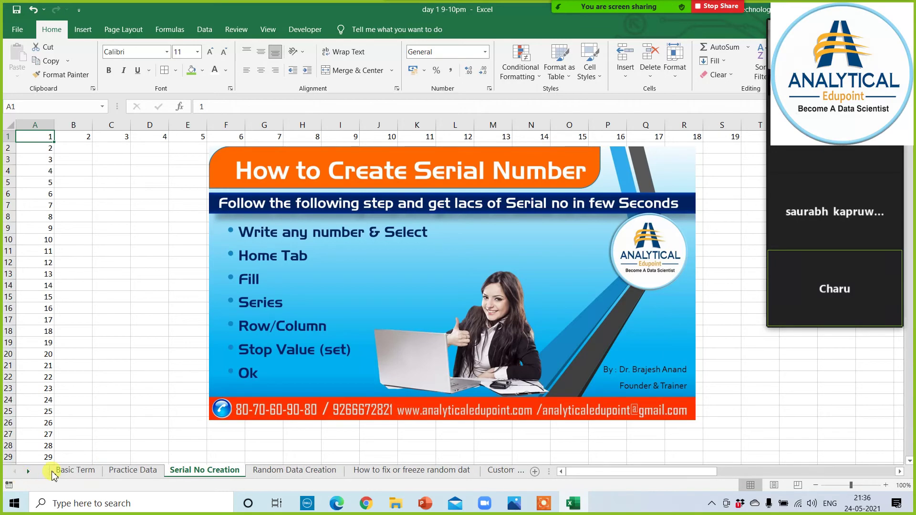
left_click(122, 475)
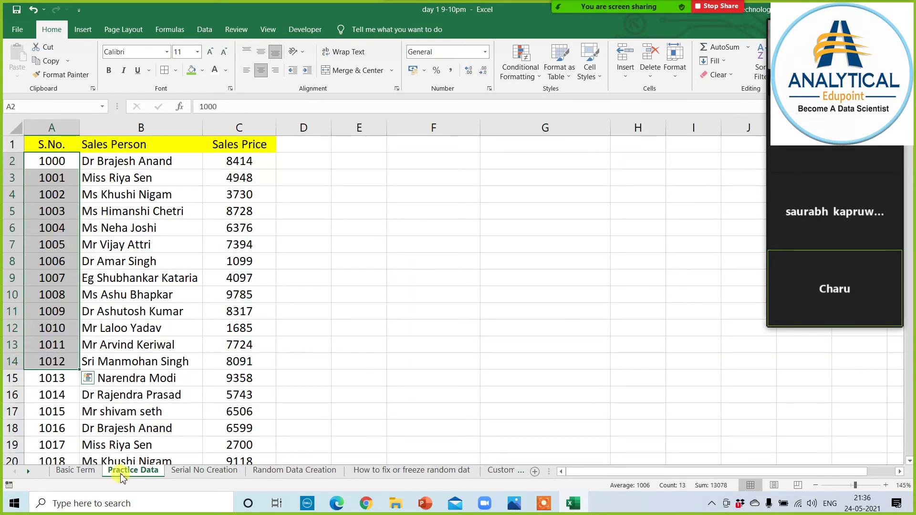
left_click(76, 472)
left_click(129, 315)
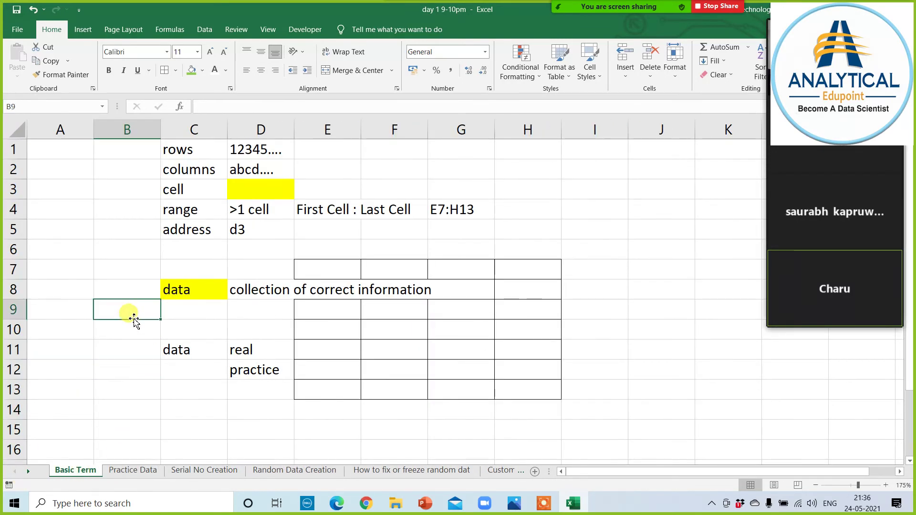
left_click_drag(190, 149, 193, 231)
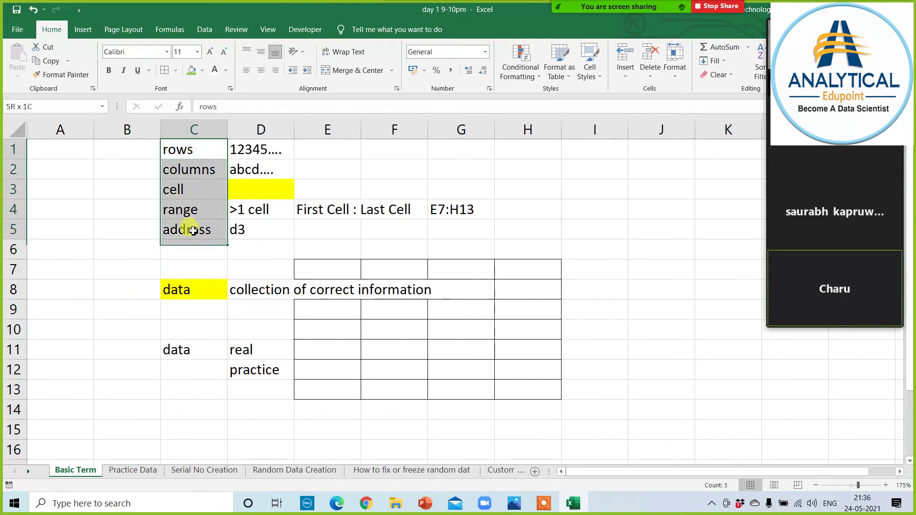
left_click(191, 70)
left_click(114, 253)
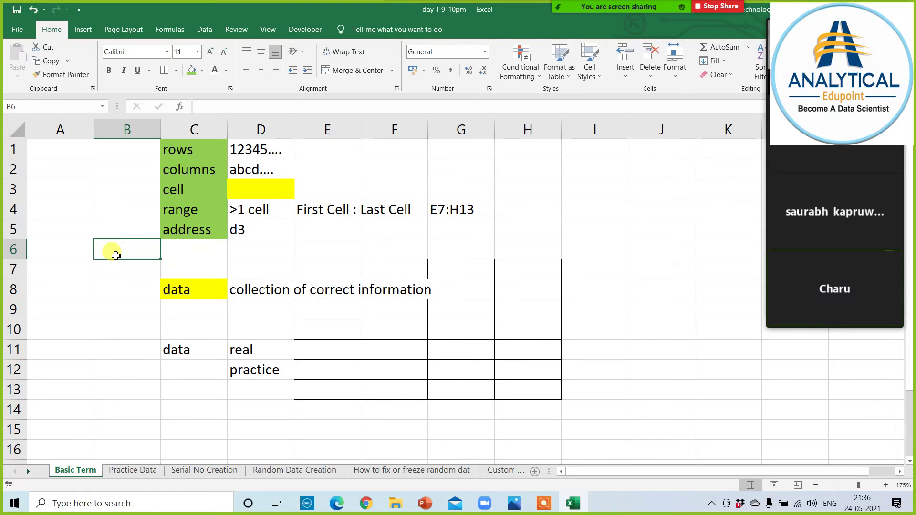
Fill the data label in C8 green, then go to the Practice Data sheet.
left_click(177, 292)
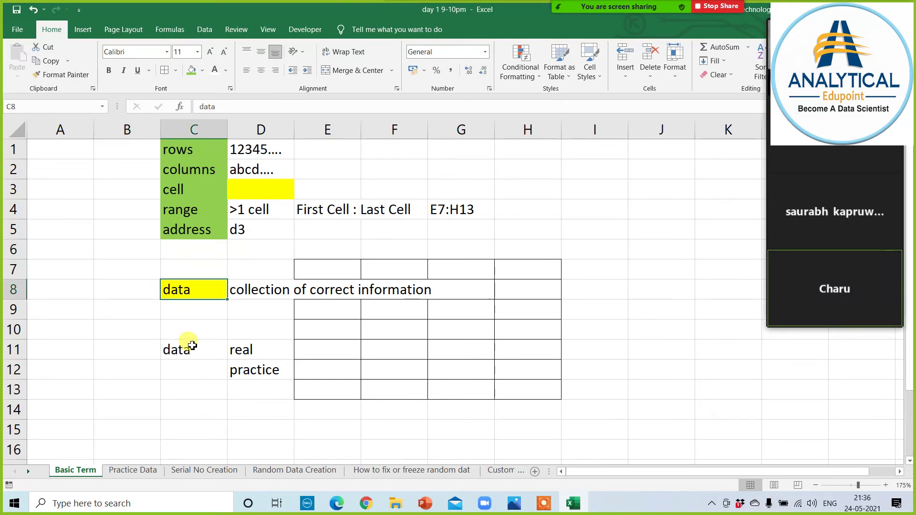
left_click(191, 70)
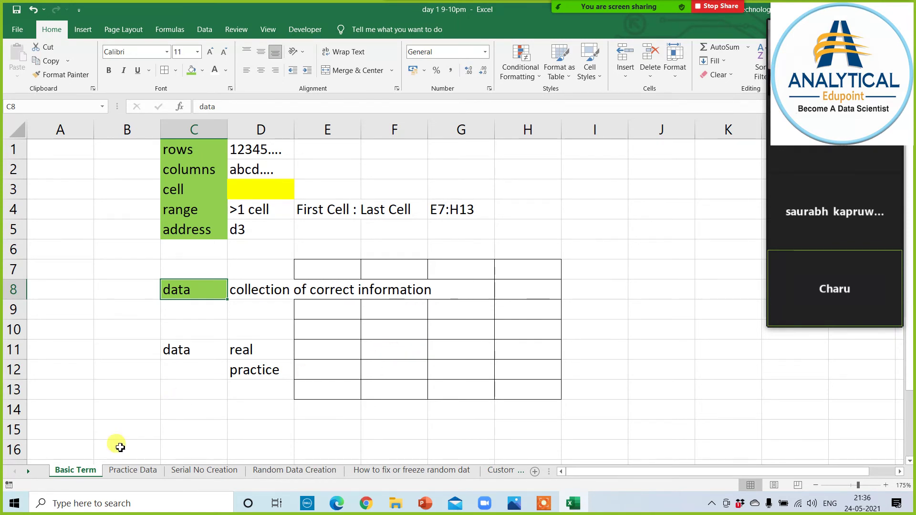
left_click(122, 471)
left_click(380, 299)
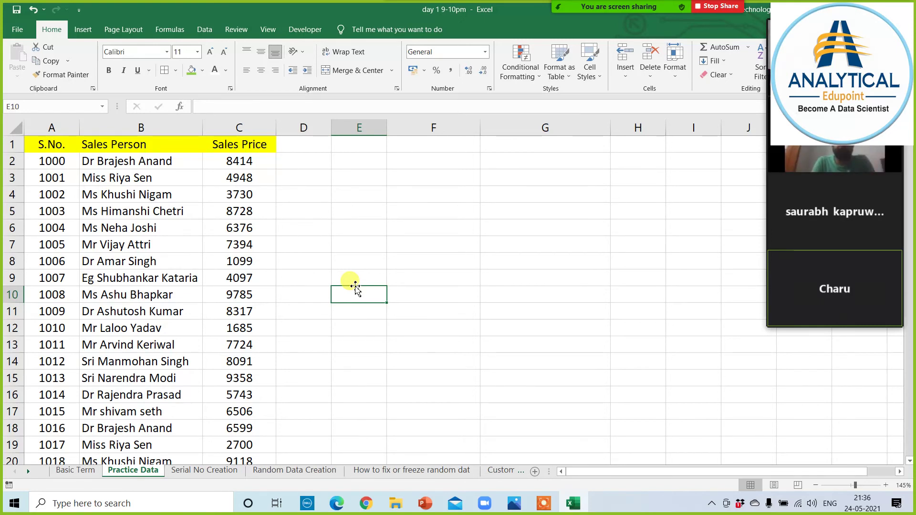
Insert a new blank worksheet, Sheet7, after the Practice Data sheet.
mouse_move(41, 143)
left_mouse_down()
mouse_move(210, 374)
mouse_move(219, 415)
left_mouse_up()
left_click(358, 345)
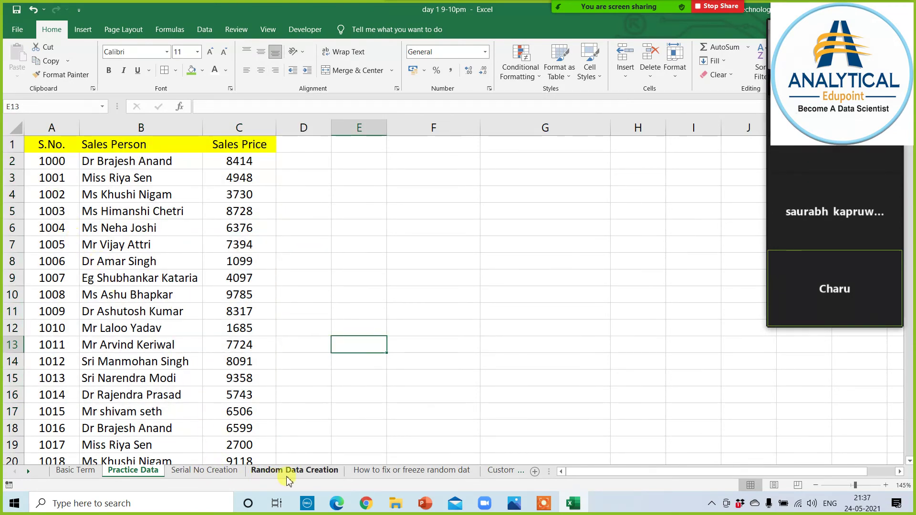
left_click(483, 309)
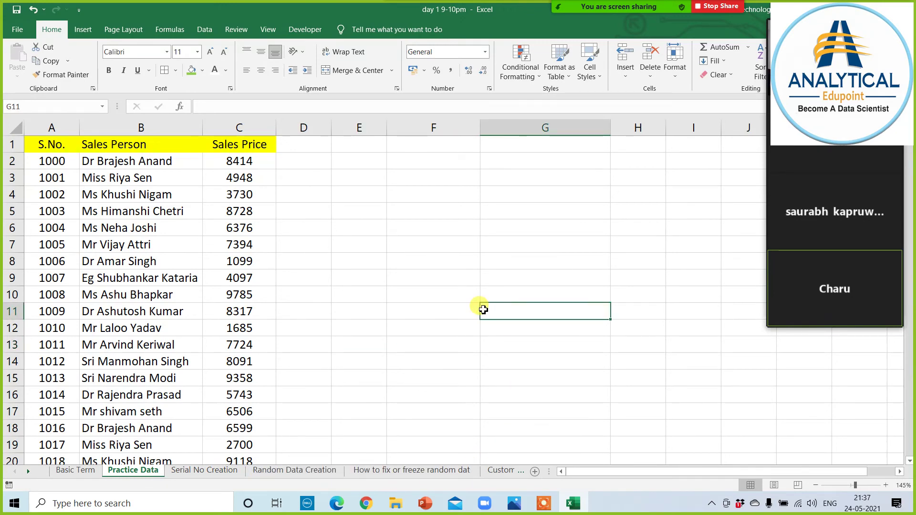
left_click(296, 147)
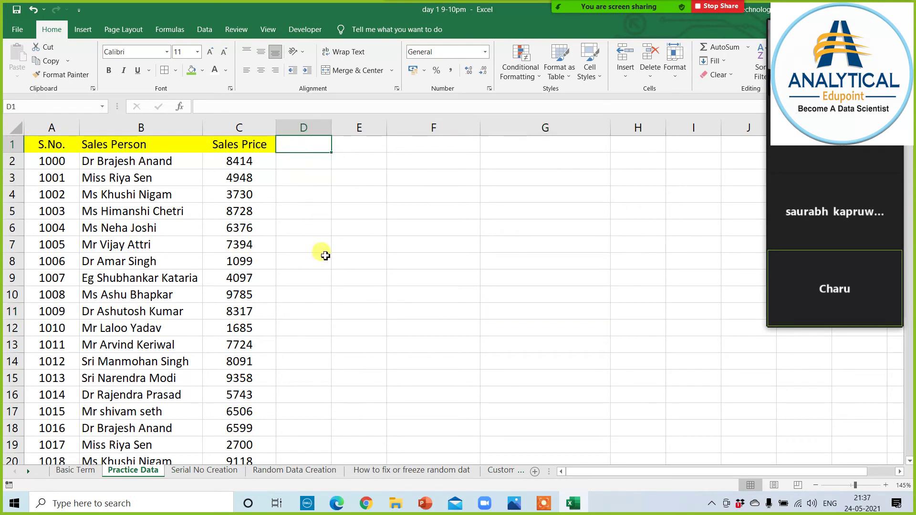
left_click(534, 472)
Rename Sheet7 to 'Inbuild Custom List' and zoom in on its empty grid.
double_click(183, 470)
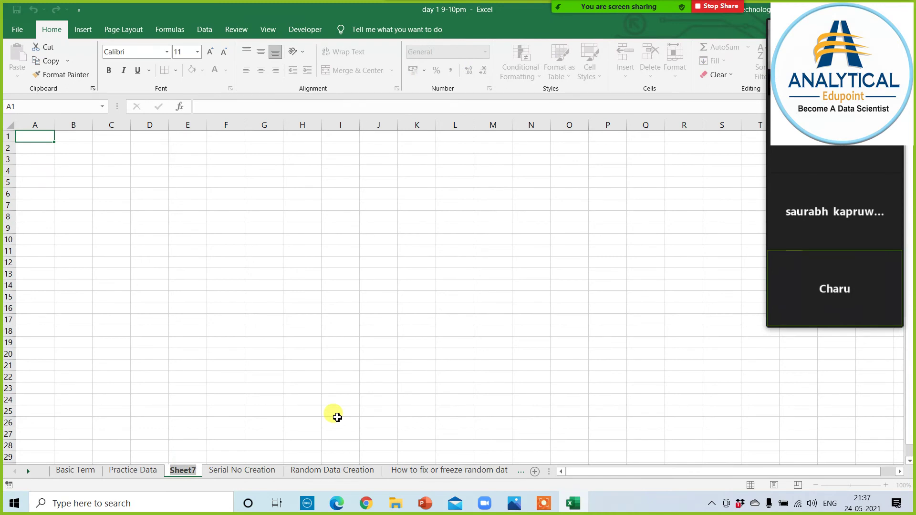
type("Inbu")
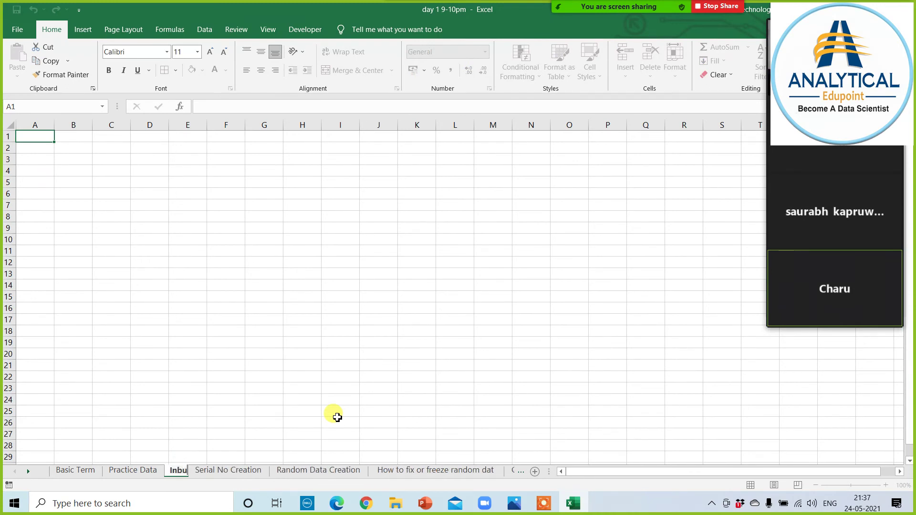
type("ild Cu")
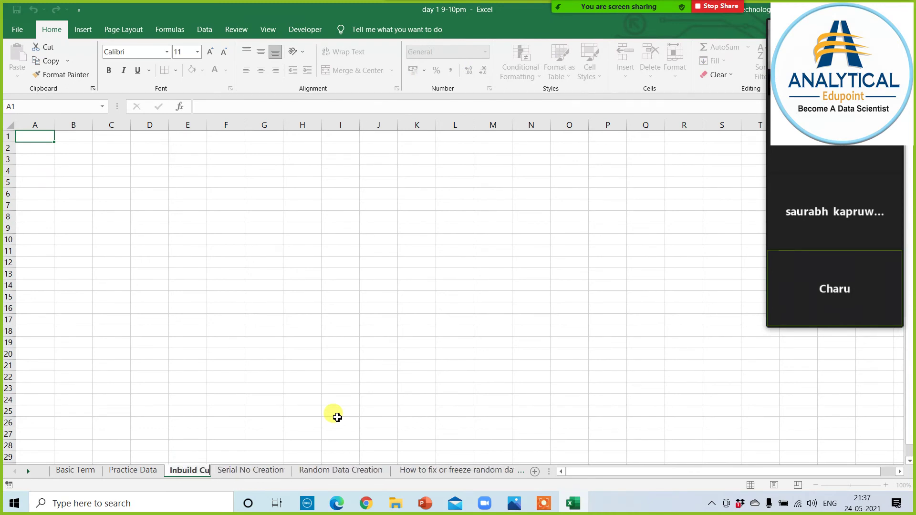
type("stom List")
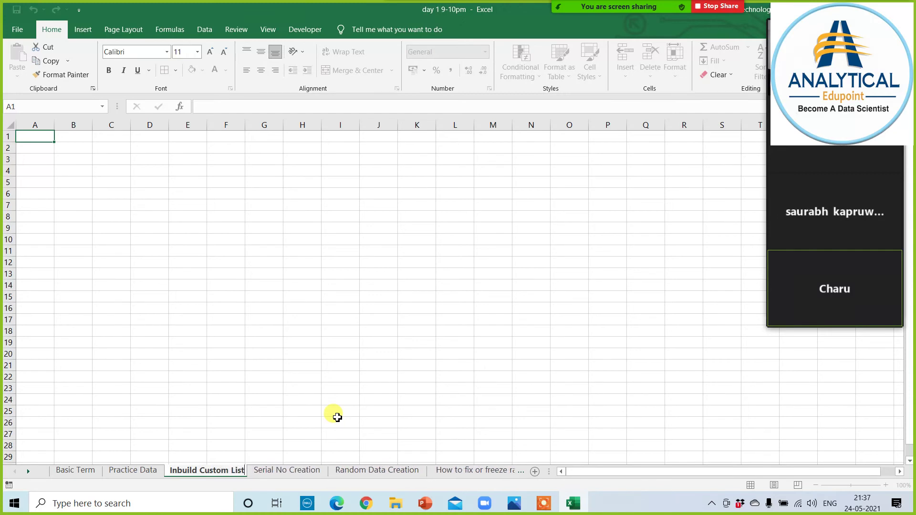
key("Return")
left_click(339, 354)
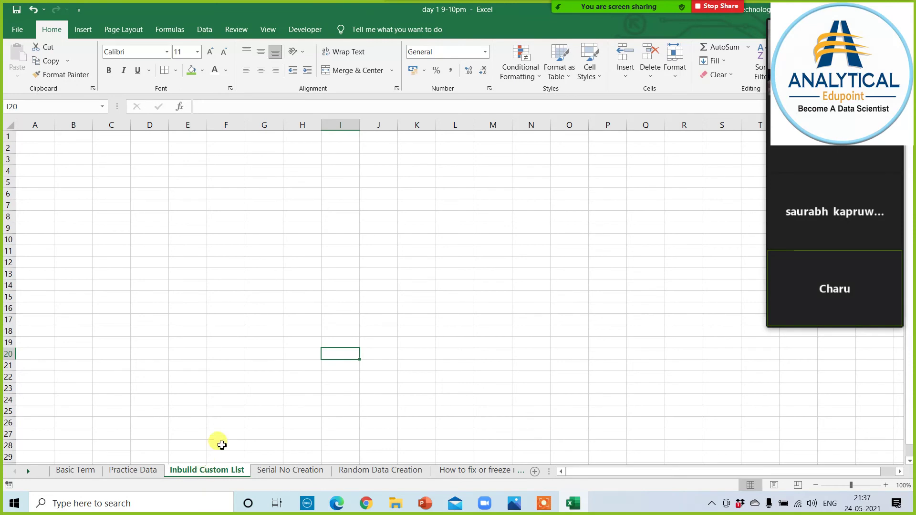
scroll(269, 341, "up", 4, "ctrl")
scroll(270, 324, "up", 1, "ctrl")
scroll(275, 296, "up", 2, "ctrl")
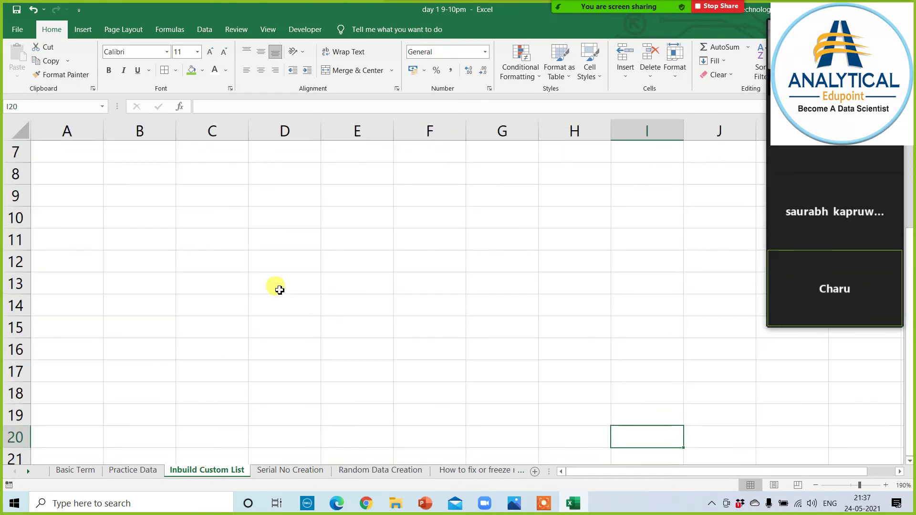
scroll(286, 284, "up", 2)
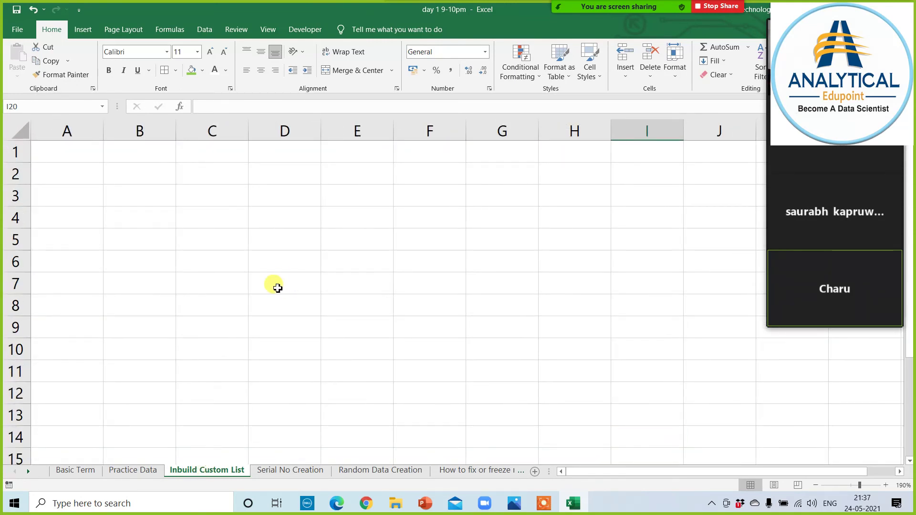
left_click(182, 180)
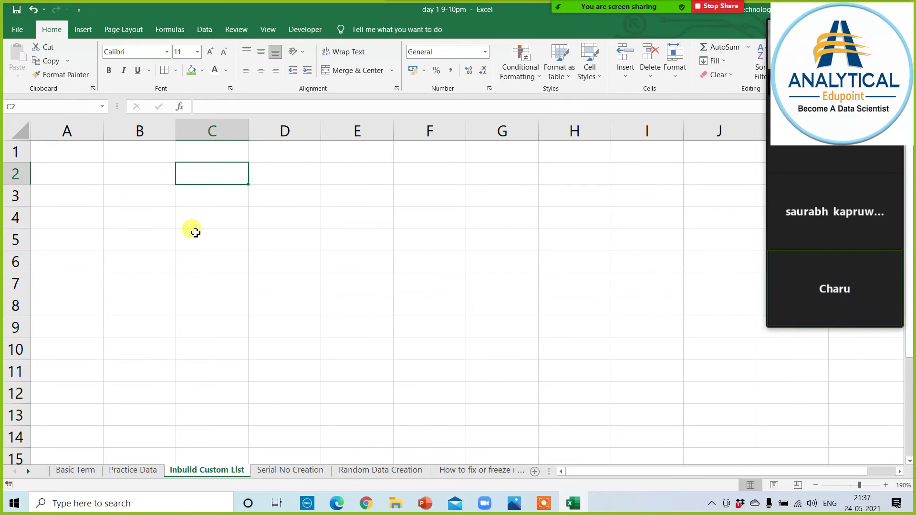
Enter Monday in C2 and auto-fill the weekdays down to Sunday in C8.
type("Monday")
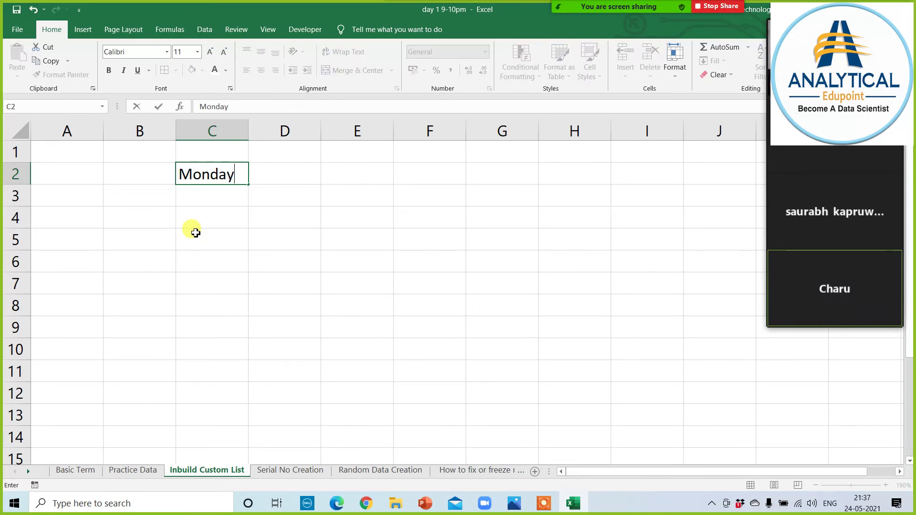
key("Return")
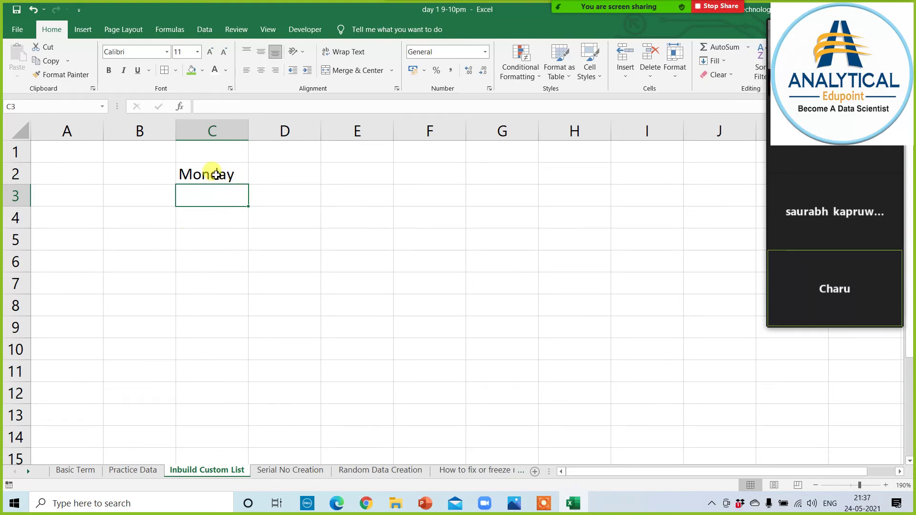
type("tues")
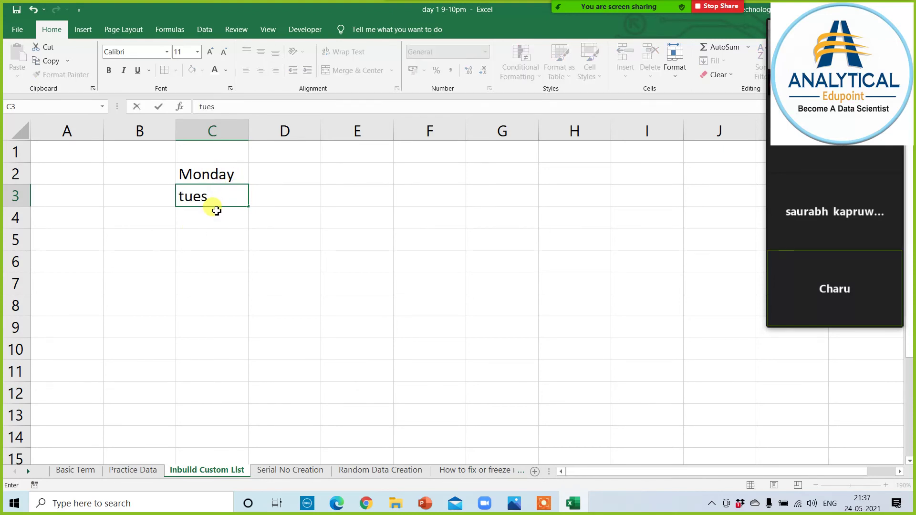
left_click(205, 373)
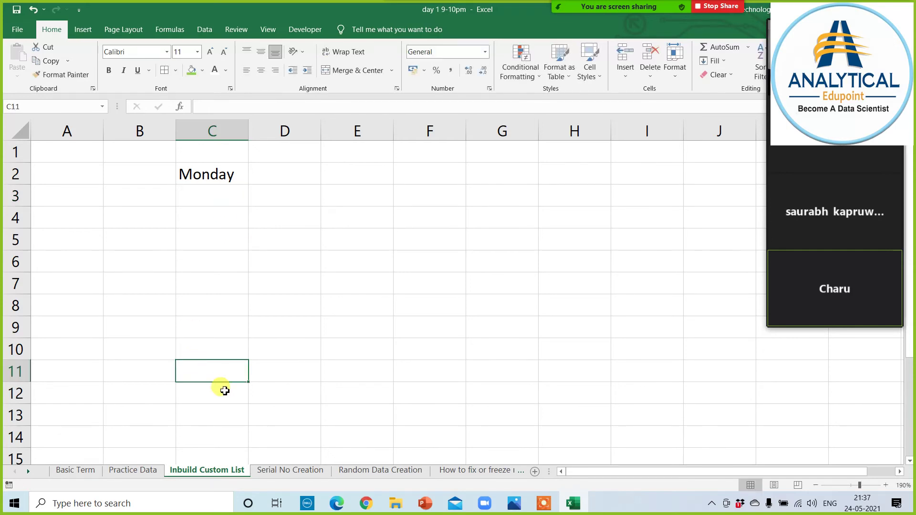
left_click(234, 174)
mouse_move(250, 186)
left_mouse_down()
mouse_move(253, 336)
mouse_move(249, 317)
left_mouse_up()
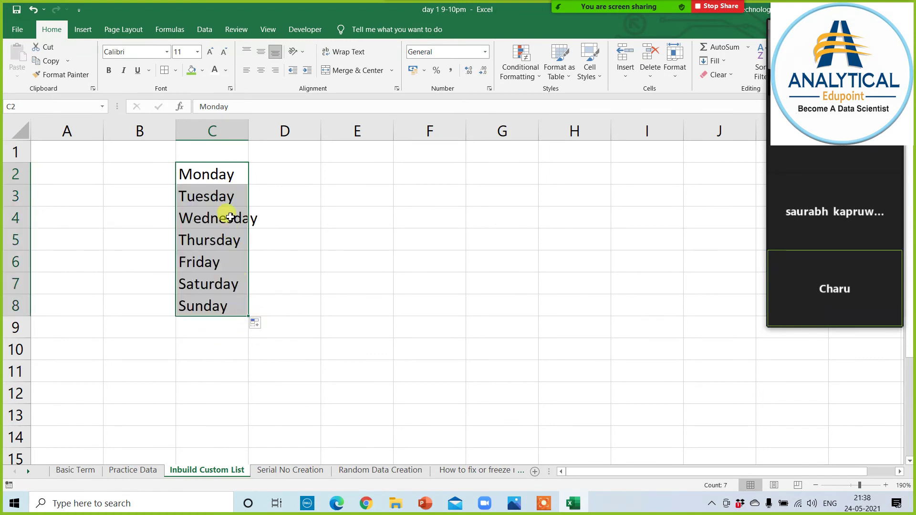
Widen column C so Wednesday fits, then check the weekday list C2:C8.
left_click_drag(251, 129, 277, 130)
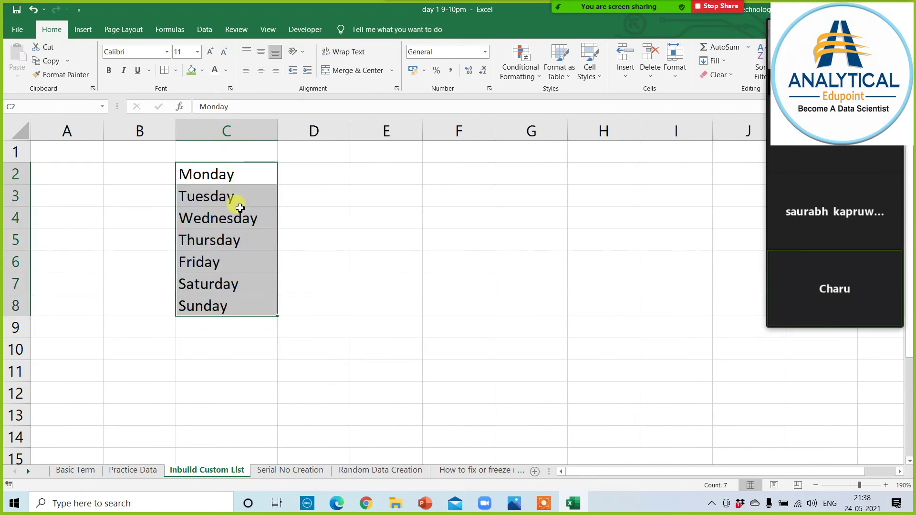
left_click(249, 343)
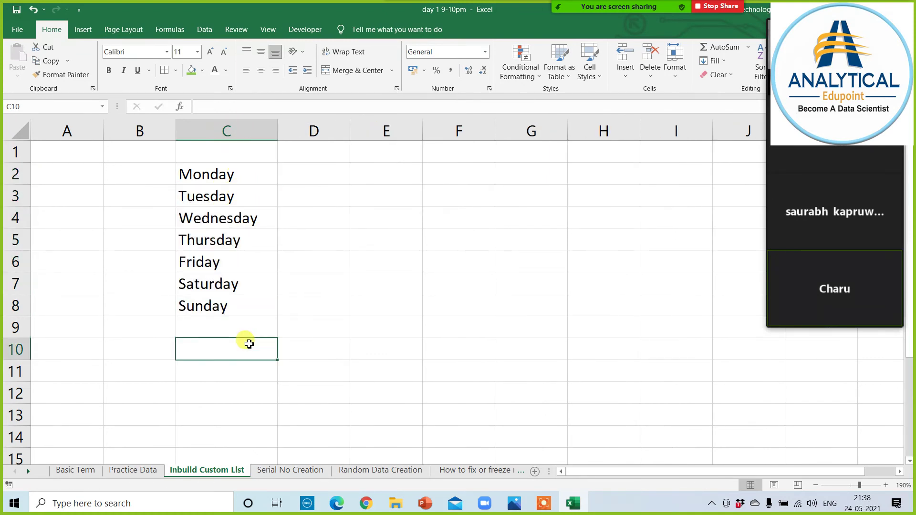
left_click(294, 169)
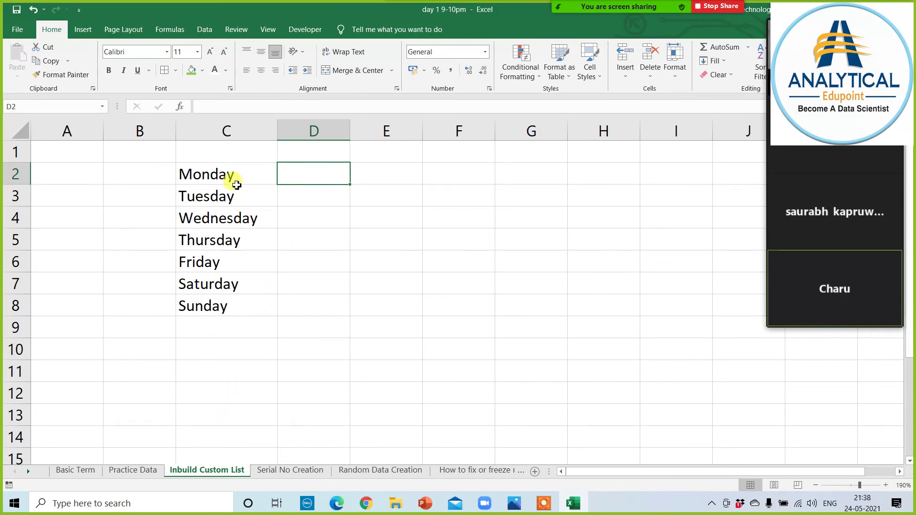
left_click_drag(235, 180, 238, 311)
left_click(215, 352)
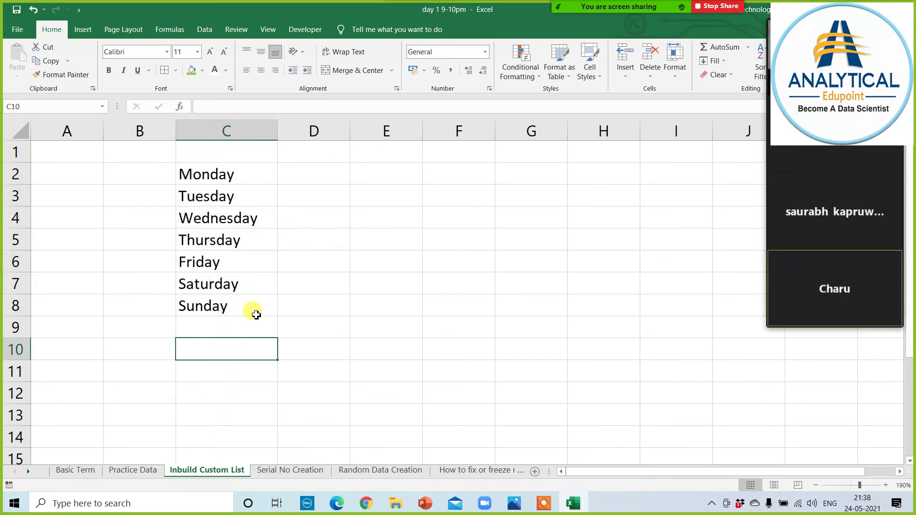
left_click(295, 177)
left_click_drag(236, 177, 224, 312)
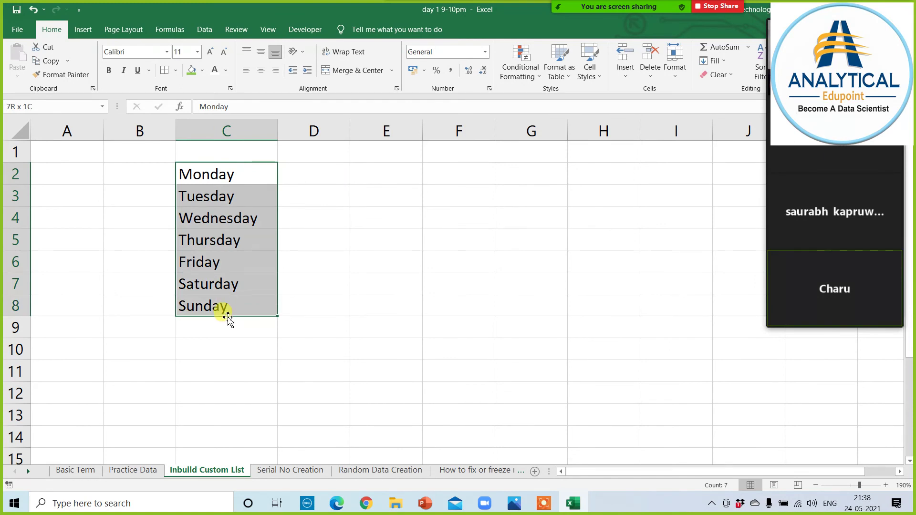
left_click(219, 374)
left_click(300, 155)
left_click(297, 180)
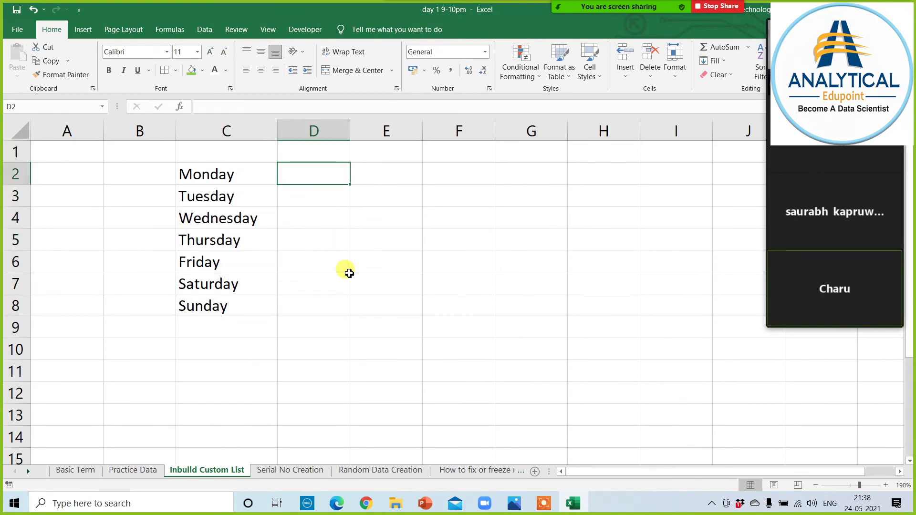
type("Mon")
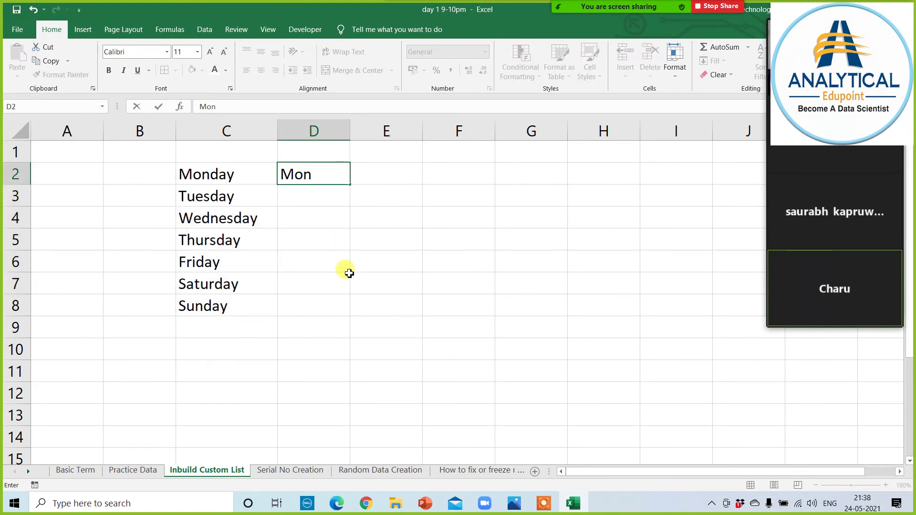
key("Return")
left_click(318, 174)
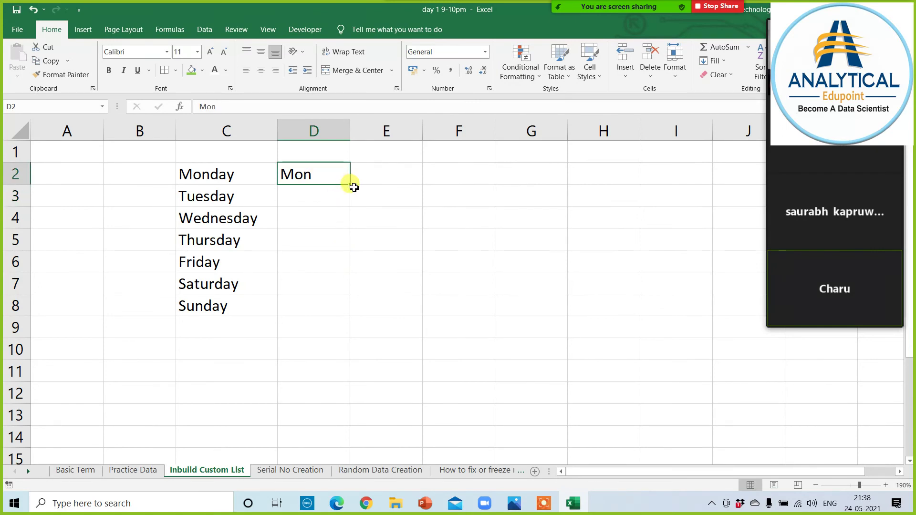
left_click_drag(352, 186, 334, 311)
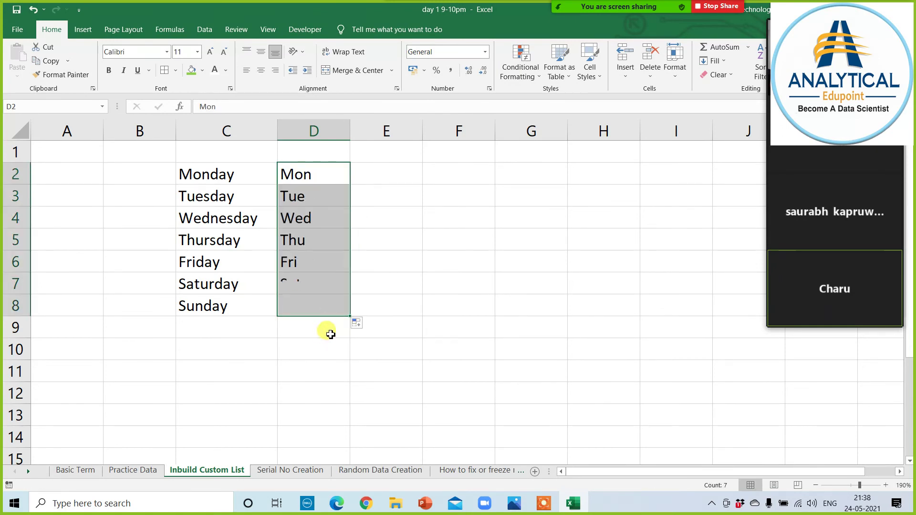
left_click(374, 175)
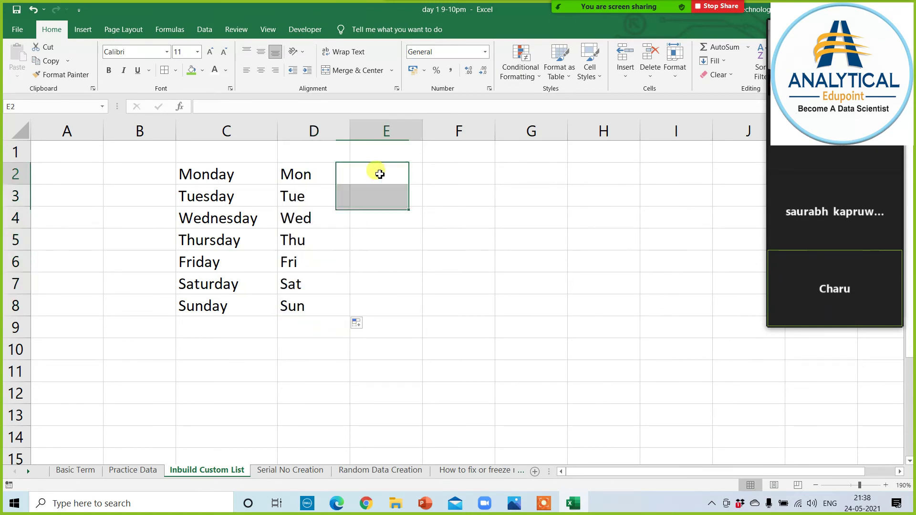
type("sun")
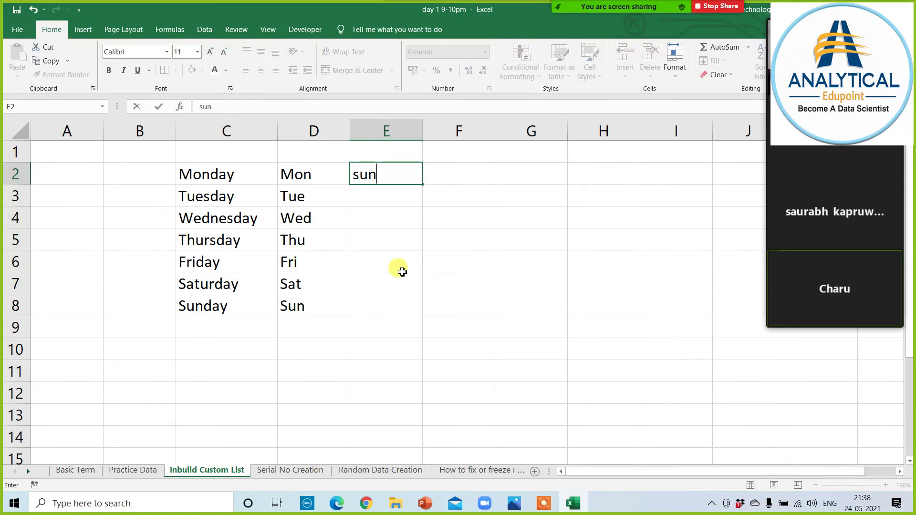
key("Return")
left_click(396, 178)
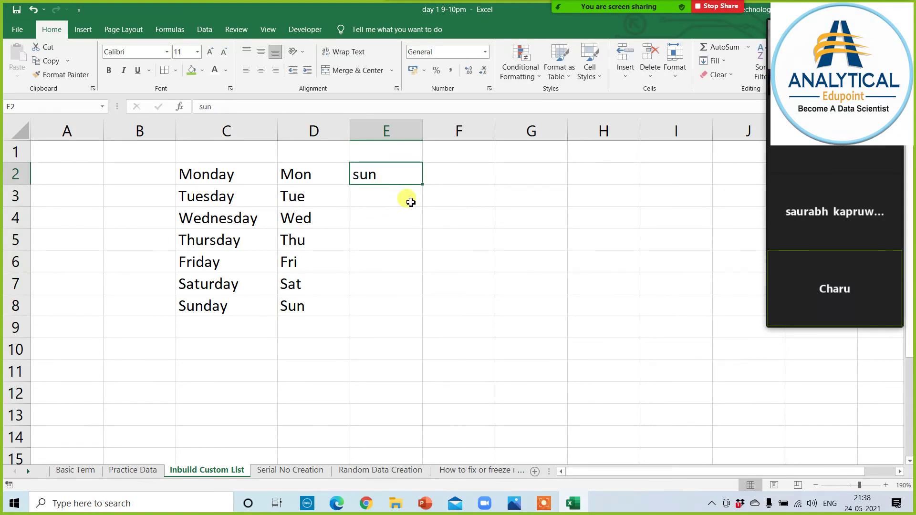
left_click_drag(425, 184, 410, 313)
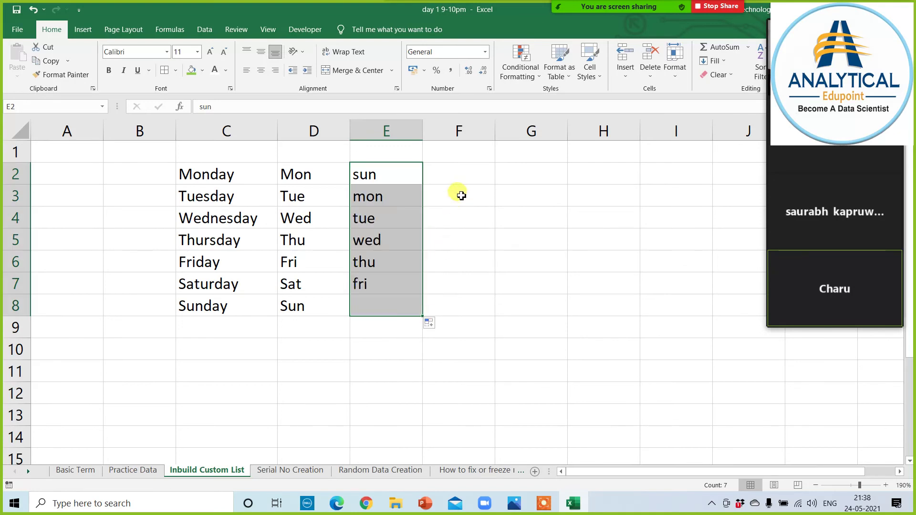
left_click(460, 174)
type("wed")
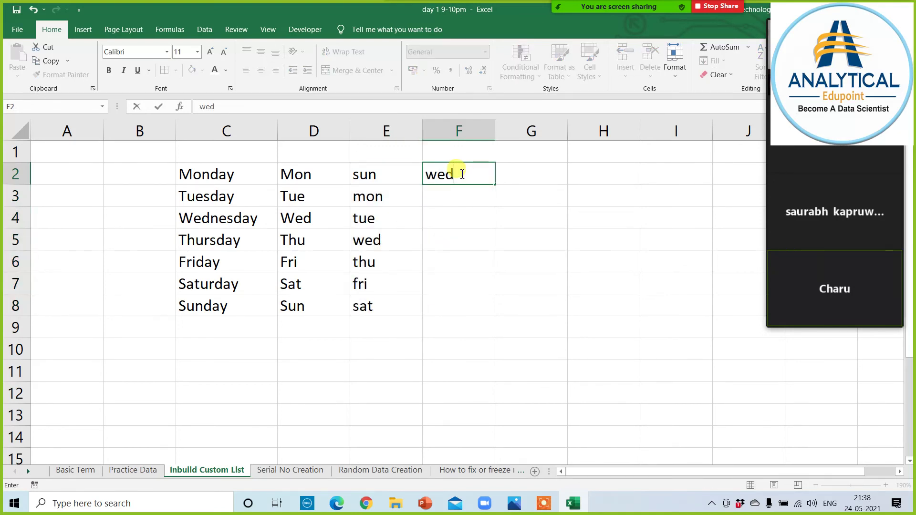
key("Return")
left_click(461, 174)
mouse_move(494, 185)
left_mouse_down()
mouse_move(491, 286)
mouse_move(477, 312)
left_mouse_up()
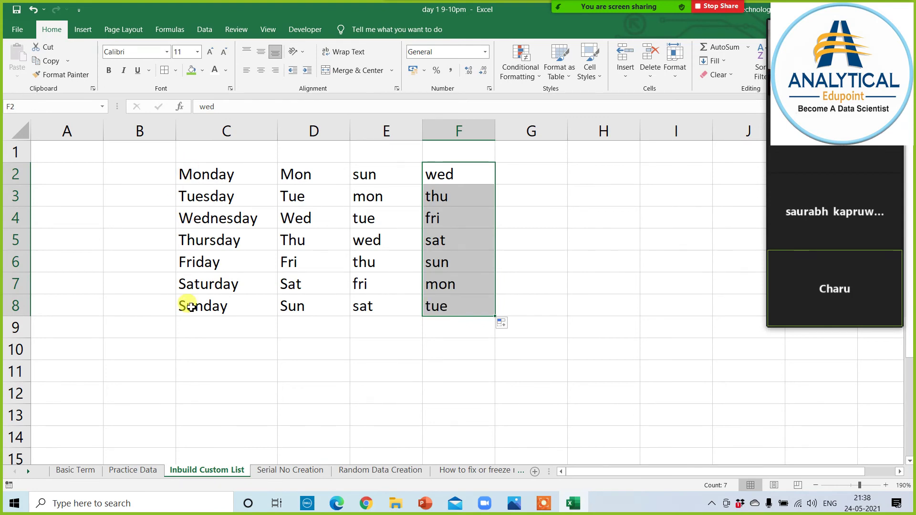
left_click_drag(211, 176, 282, 301)
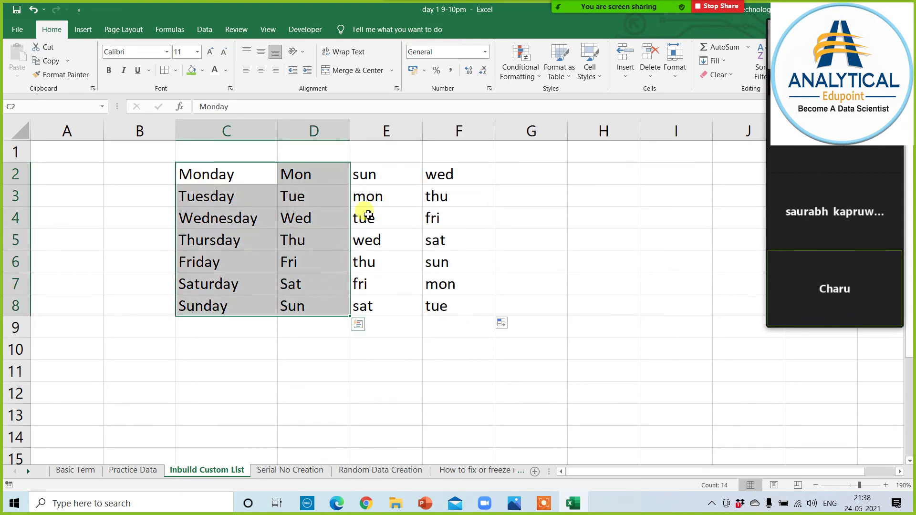
left_click_drag(366, 174, 444, 313)
key("Delete")
left_click(219, 374)
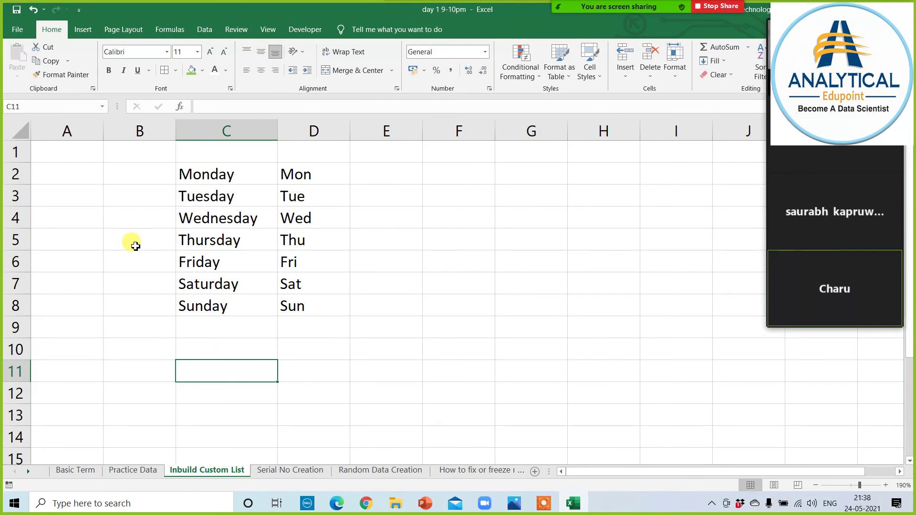
Enter Jan in A2 and auto-fill the short month names down to Dec in A13.
scroll(127, 237, "down", 1, "ctrl")
scroll(127, 241, "down", 1, "ctrl")
scroll(131, 256, "down", 1, "ctrl")
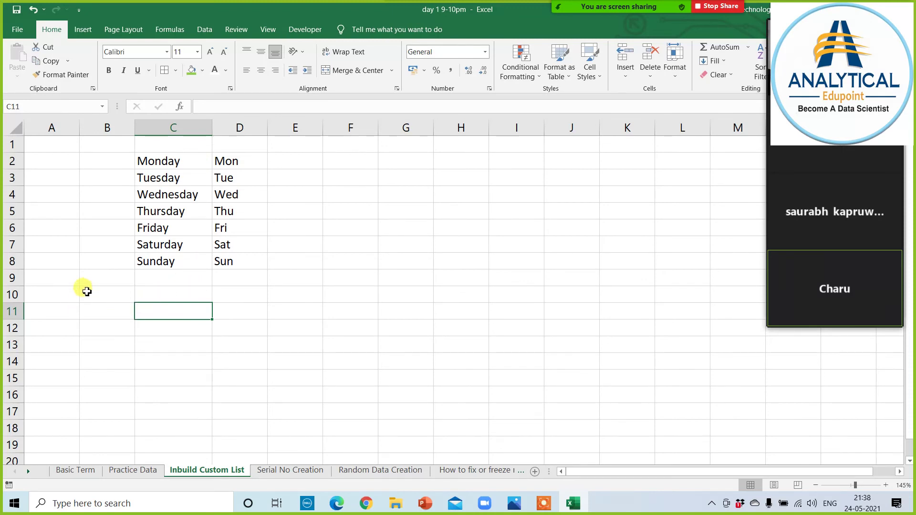
left_click(59, 162)
type("Jan")
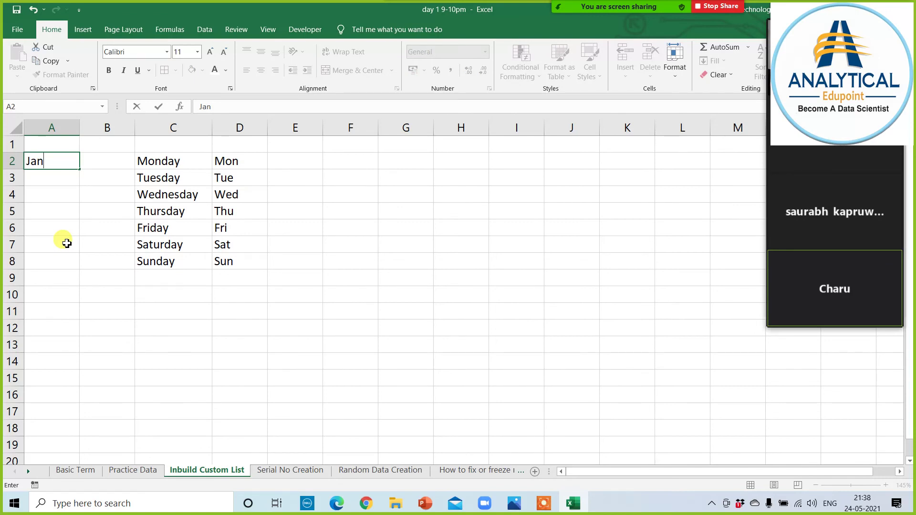
key("Return")
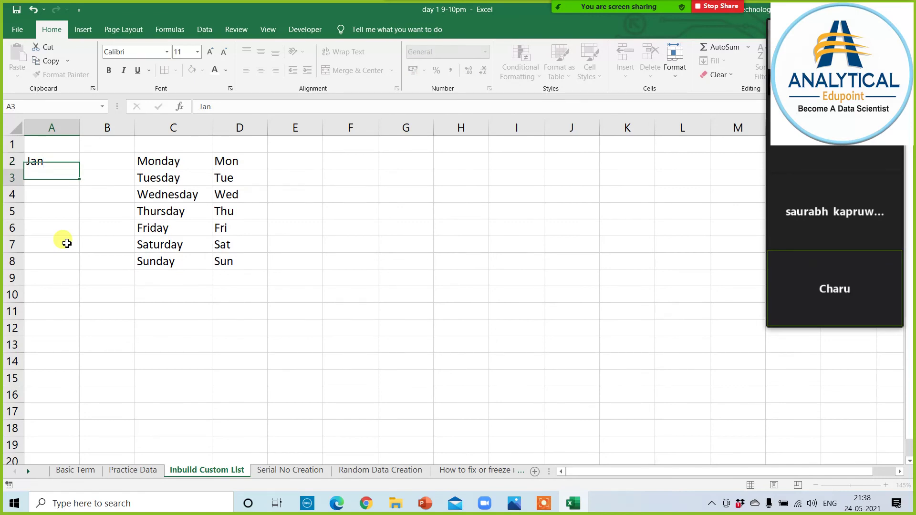
left_click(61, 162)
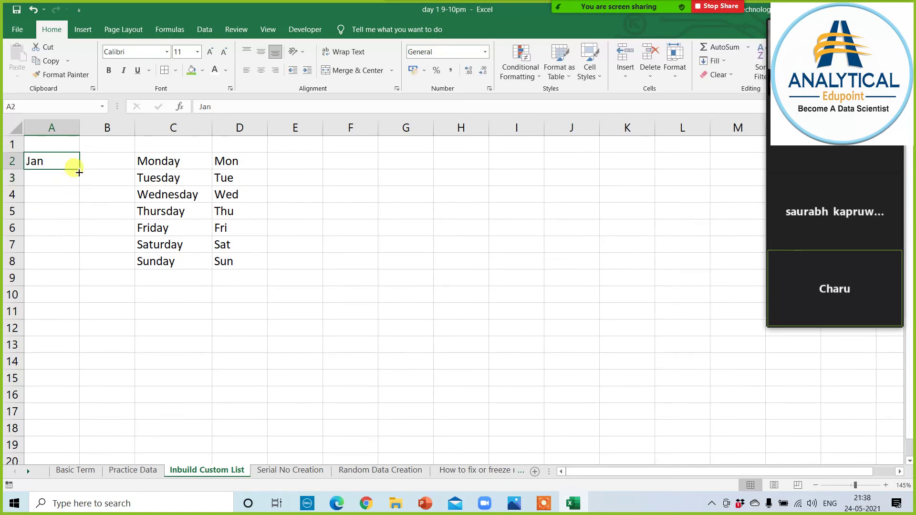
mouse_move(79, 169)
left_mouse_down()
mouse_move(68, 355)
mouse_move(66, 344)
left_mouse_up()
left_click(61, 164)
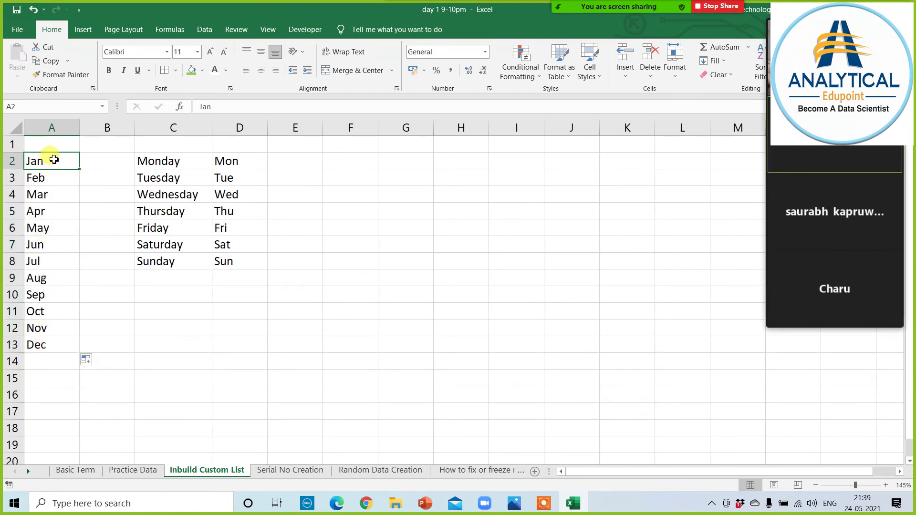
mouse_move(55, 158)
left_mouse_down()
mouse_move(53, 262)
mouse_move(71, 346)
left_mouse_up()
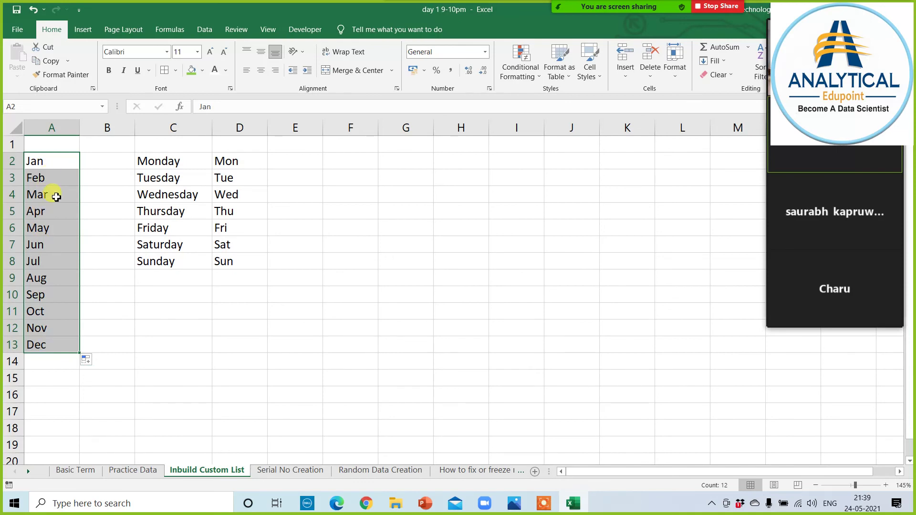
left_click(136, 347)
Enter January in B2 to start the full month-name list.
left_click(90, 158)
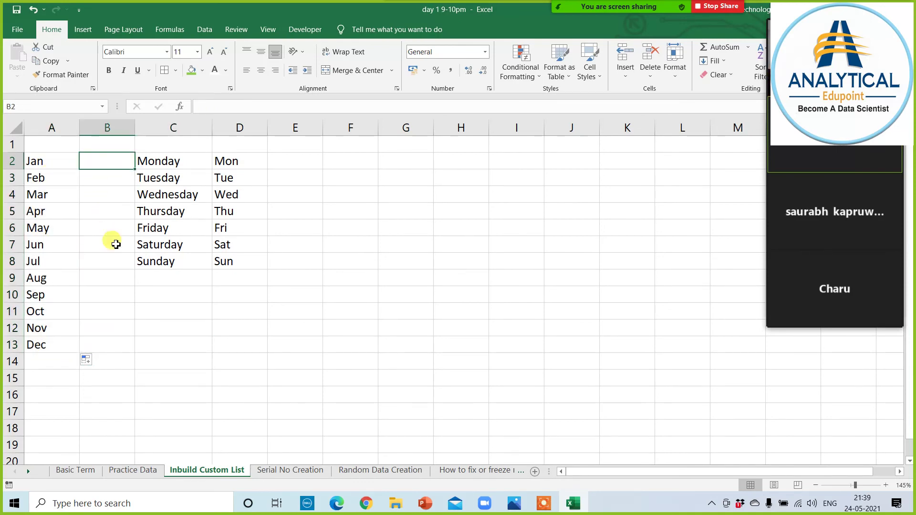
type("January")
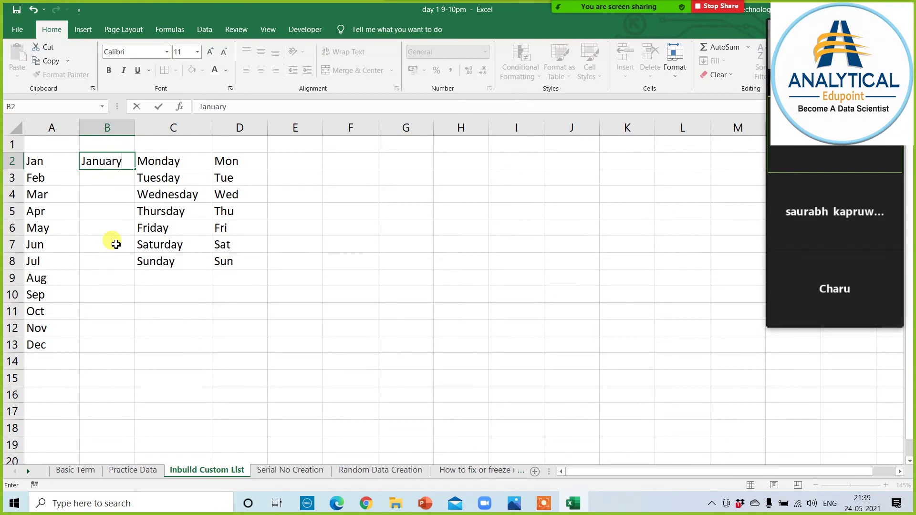
key("Return")
left_click(113, 157)
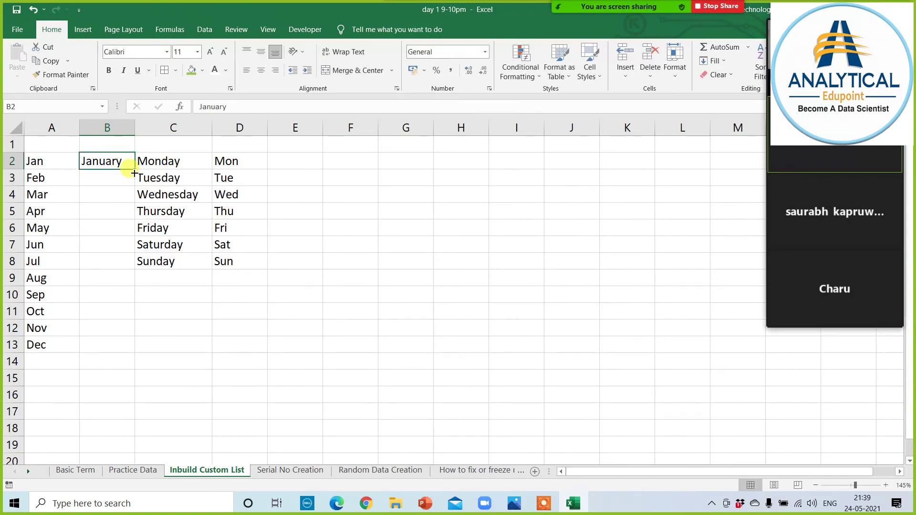
Fill February–December into B3:B13, widen column B, and number A1:D1 as 1, 2, 3, 4.
left_click_drag(134, 173, 108, 351)
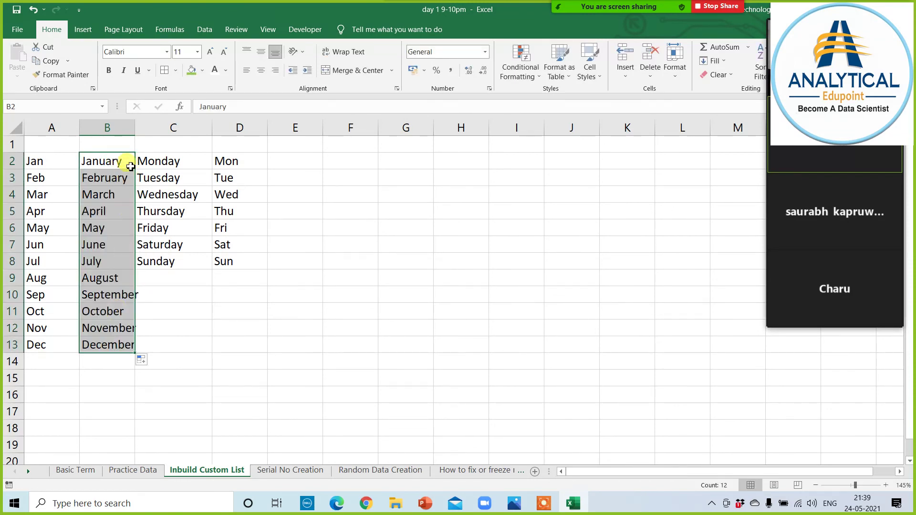
left_click_drag(135, 128, 161, 128)
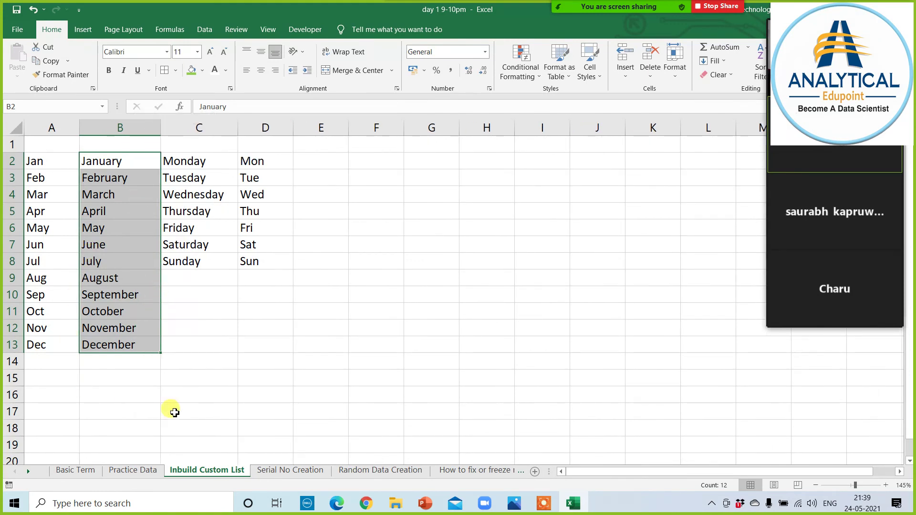
left_click(54, 143)
type("1")
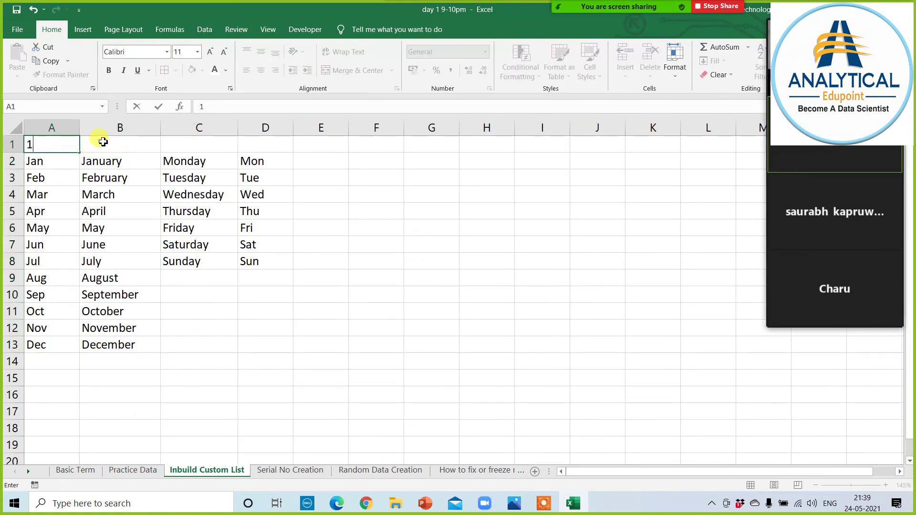
left_click(103, 141)
type("2")
left_click(199, 144)
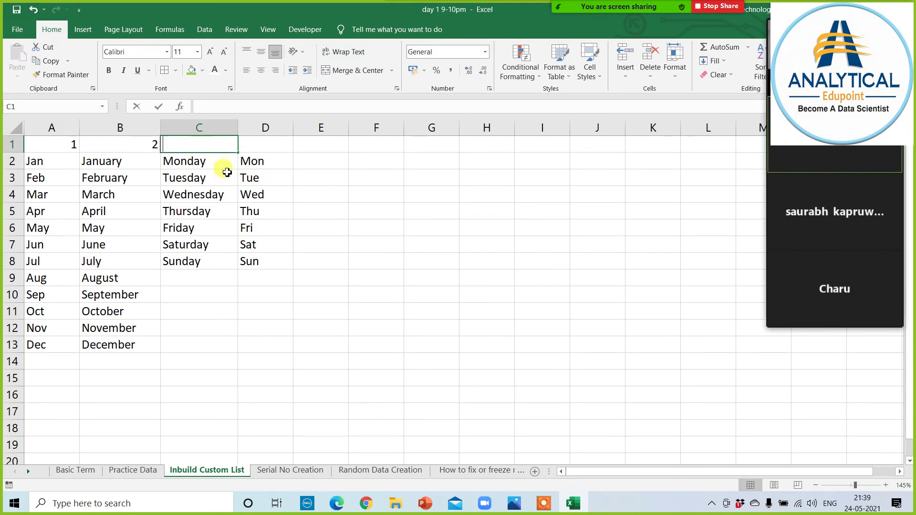
type("3")
left_click(246, 148)
type("4")
left_click(303, 262)
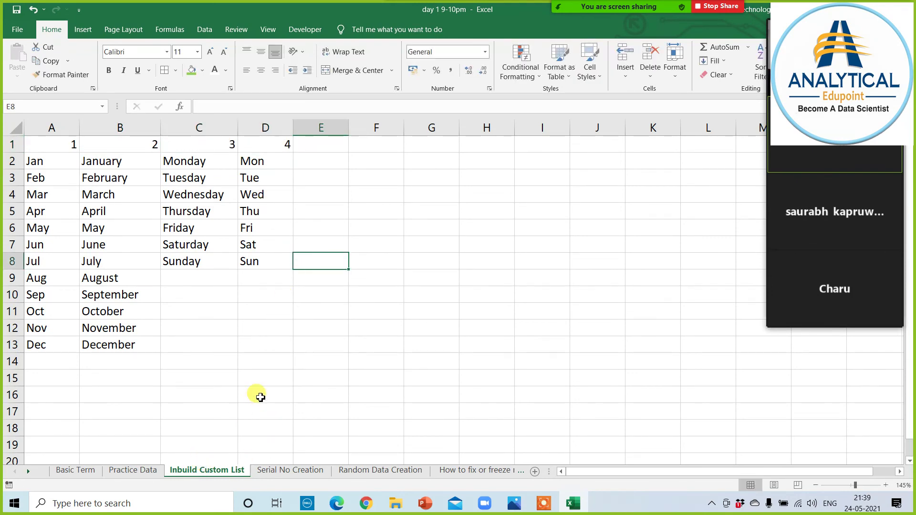
Fill the header row A2:D2 (Jan, January, Monday, Mon) green.
mouse_move(64, 164)
left_mouse_down()
mouse_move(286, 361)
mouse_move(285, 351)
left_mouse_up()
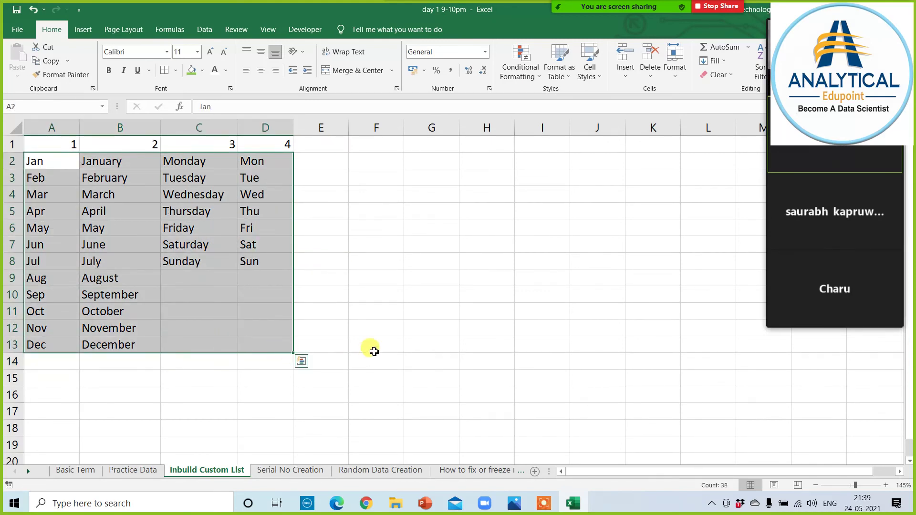
left_click(382, 347)
left_click(122, 163)
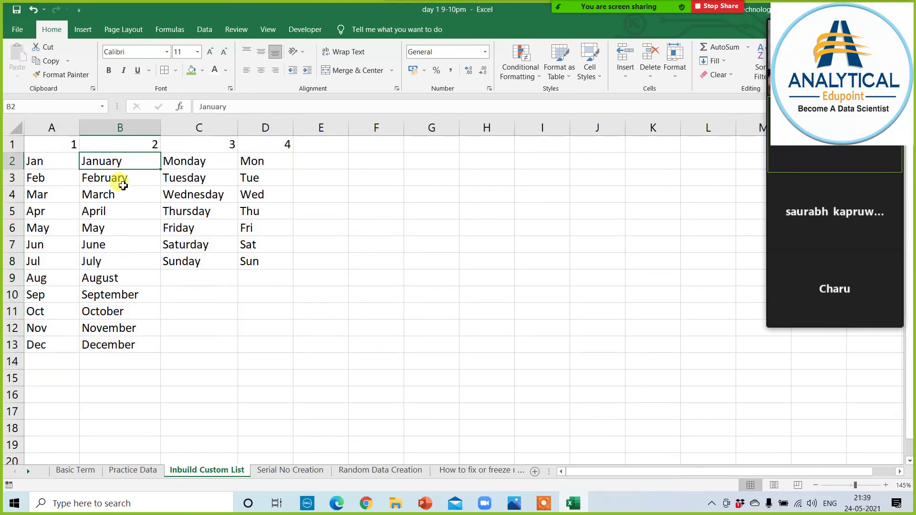
left_click(120, 181)
left_click(122, 195)
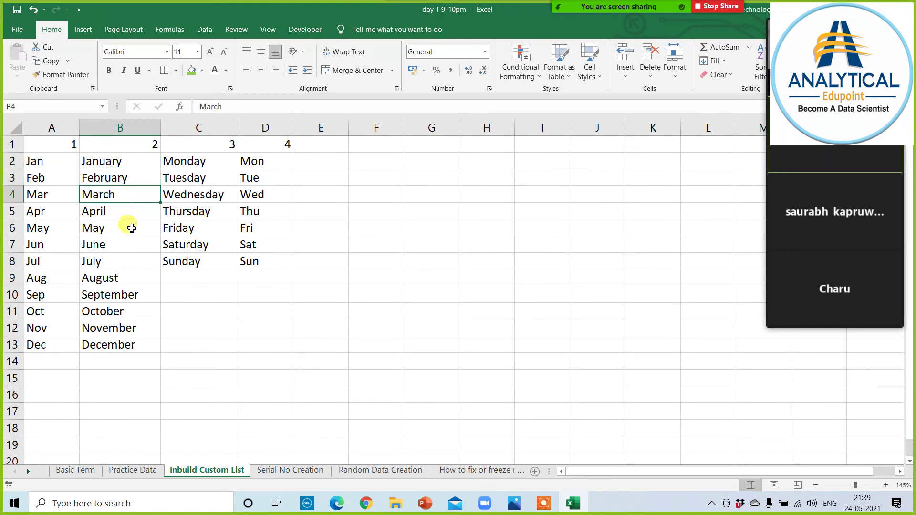
left_click_drag(43, 161, 258, 161)
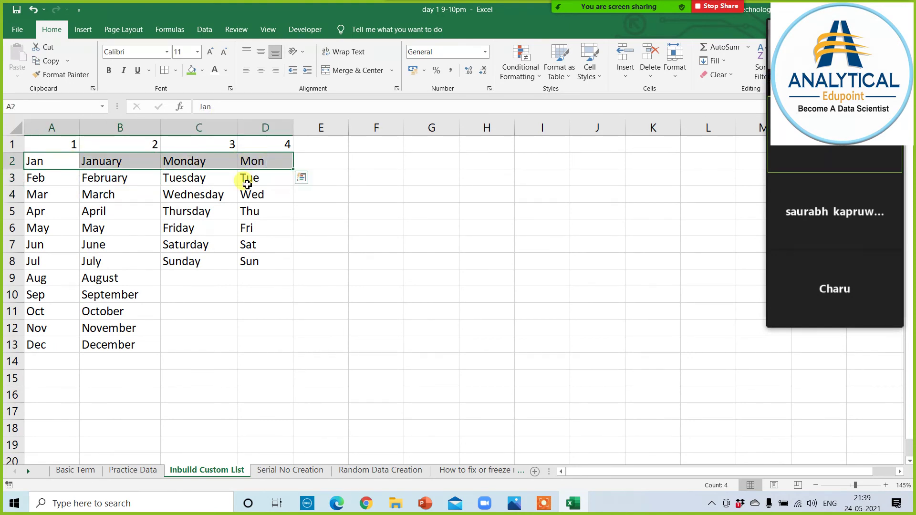
left_click(192, 70)
left_click(236, 348)
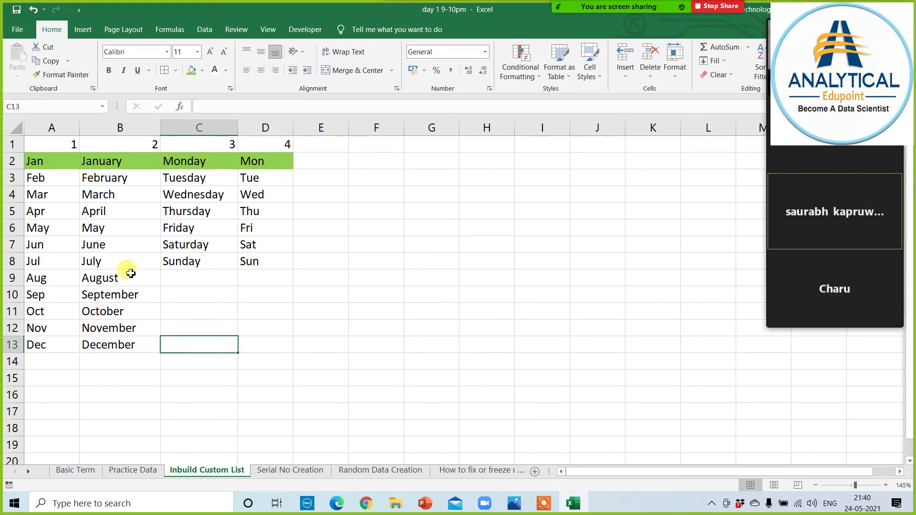
Apply All Borders to the month and day list range A2:D13.
mouse_move(60, 159)
left_mouse_down()
mouse_move(246, 299)
mouse_move(285, 347)
left_mouse_up()
left_click(163, 72)
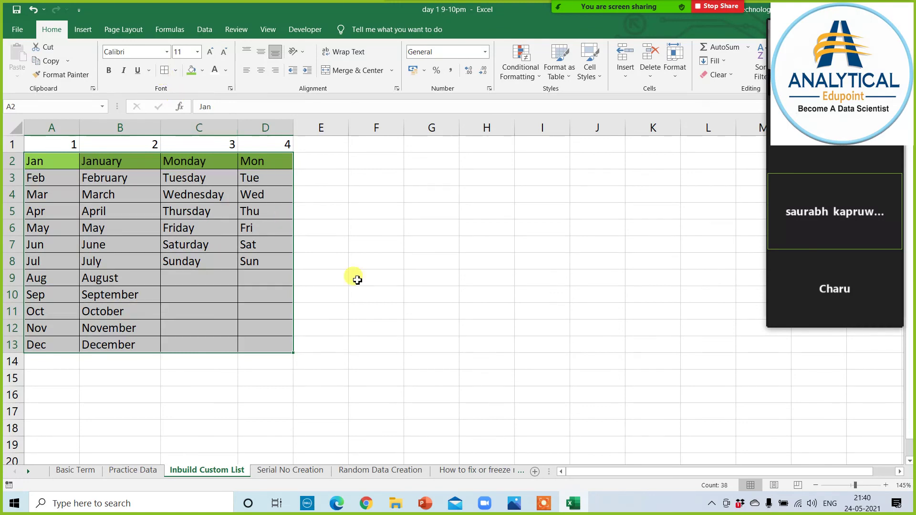
left_click(408, 329)
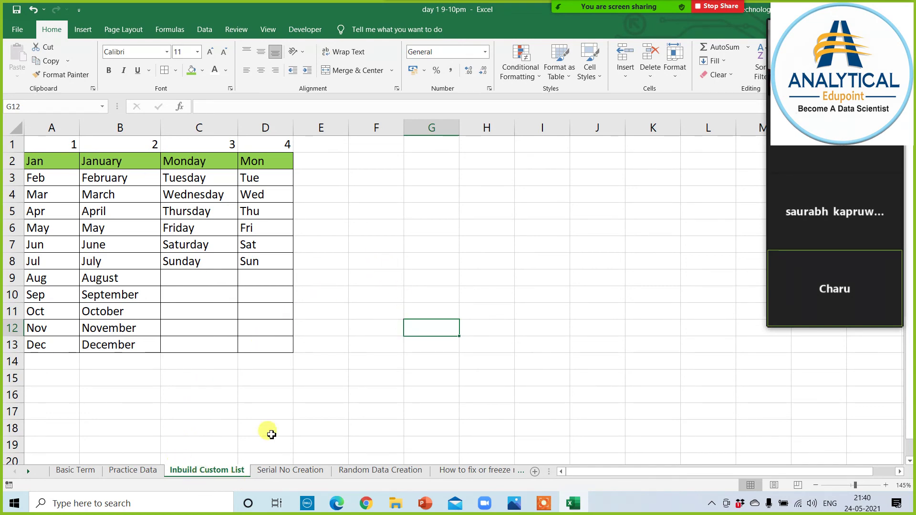
Insert the picture '2 - In Build Custom List' at cell F2.
left_click(358, 161)
scroll(365, 224, "down", 1, "ctrl")
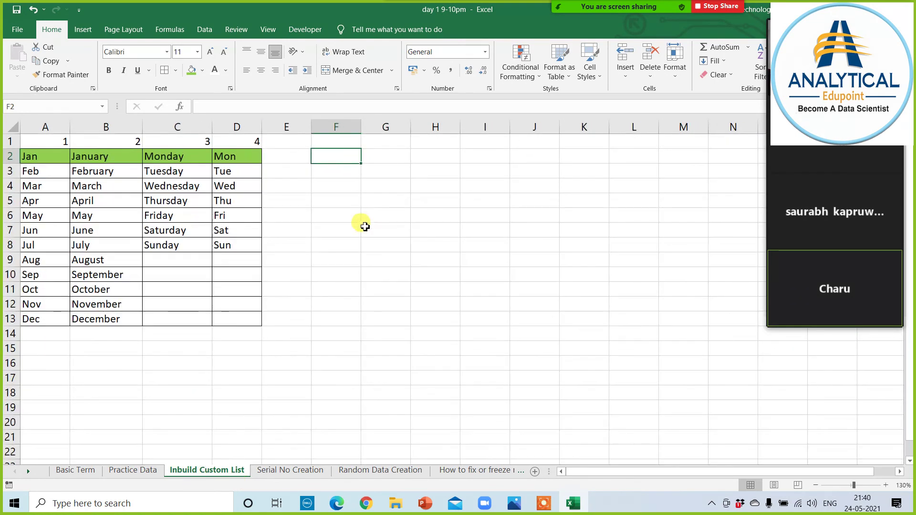
left_click(83, 29)
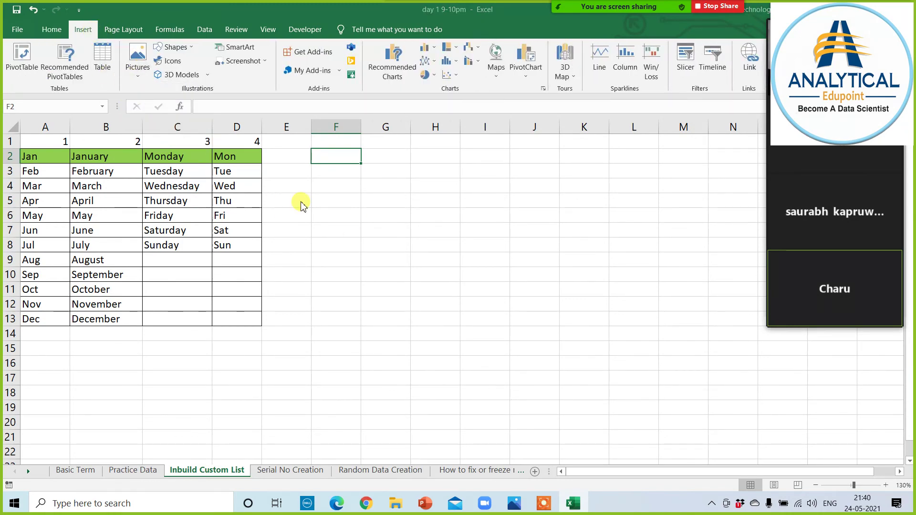
left_click(208, 108)
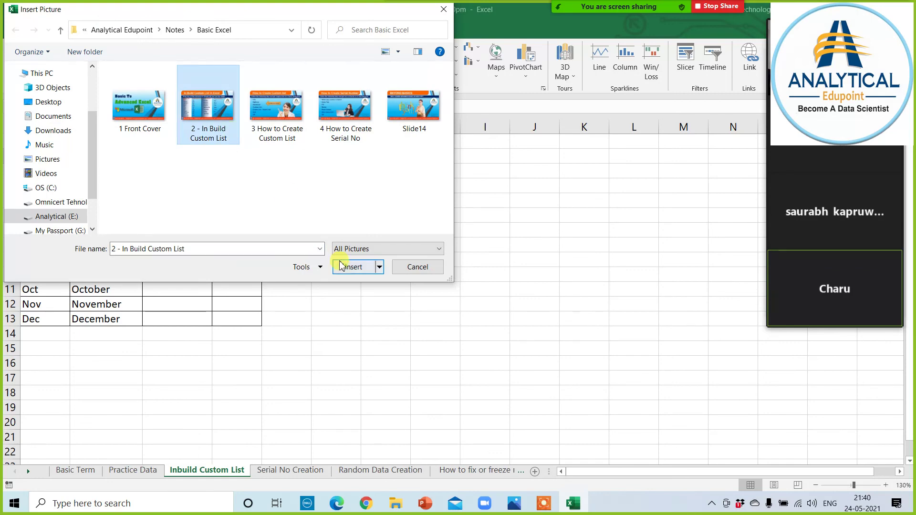
left_click(341, 266)
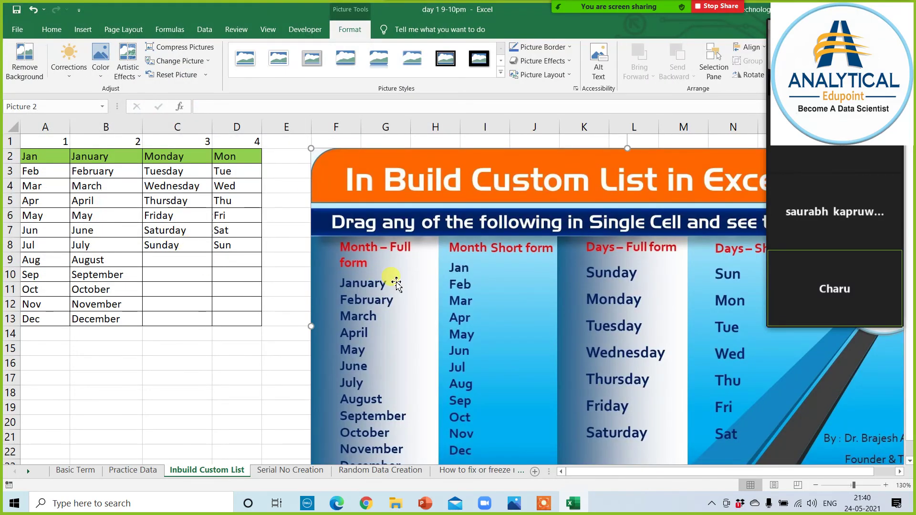
Enlarge the picture and line it up beside the month and day lists.
scroll(828, 420, "down", 2)
scroll(843, 411, "down", 1)
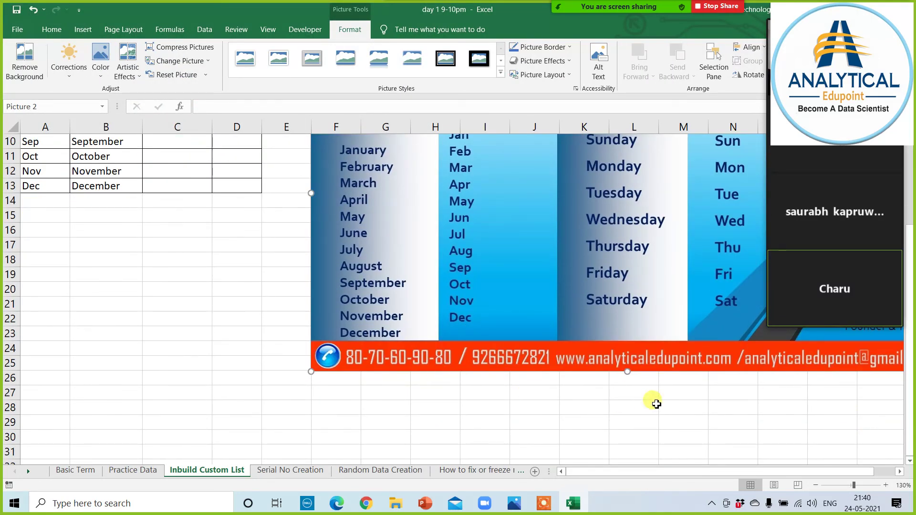
scroll(657, 404, "up", 3)
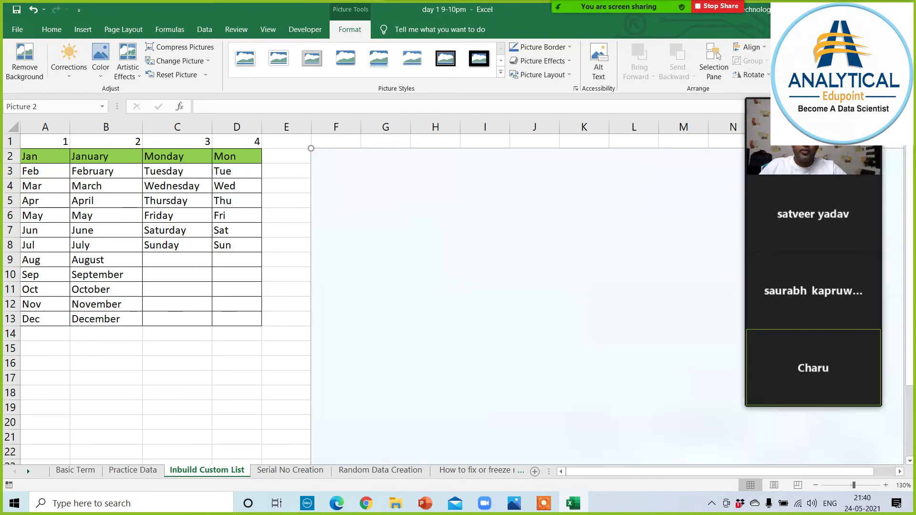
key("ctrl+z")
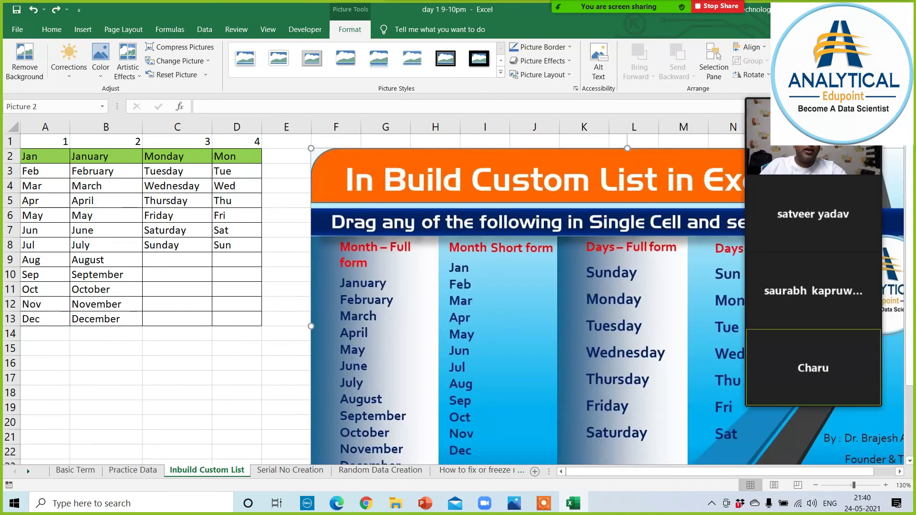
key("ctrl+y")
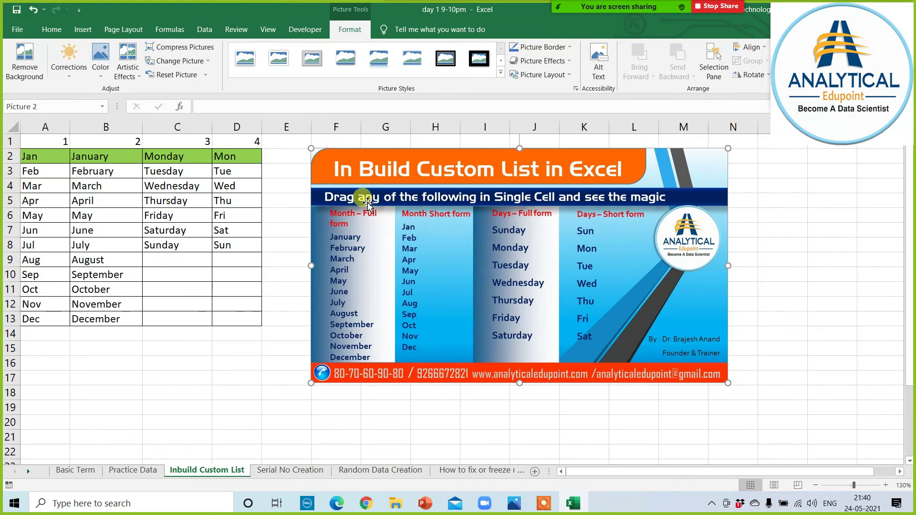
left_click_drag(311, 384, 308, 419)
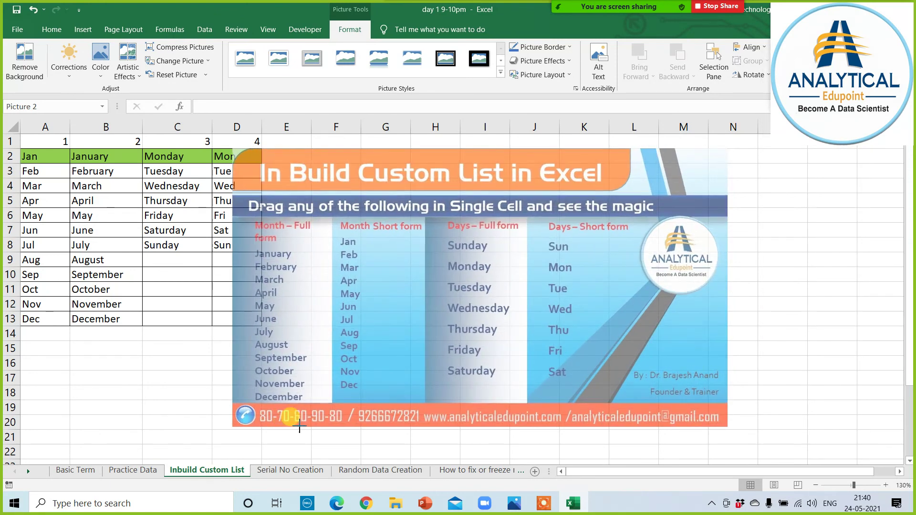
left_click_drag(477, 168, 507, 159)
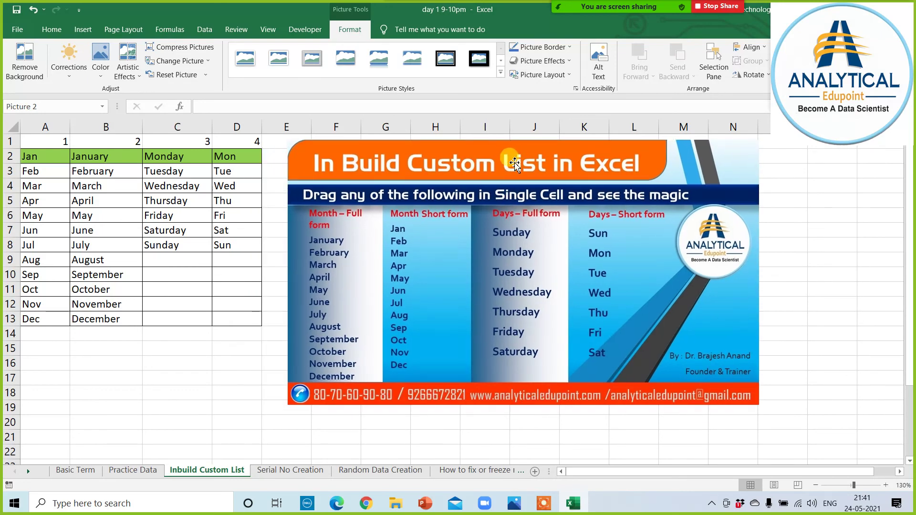
left_click(219, 321)
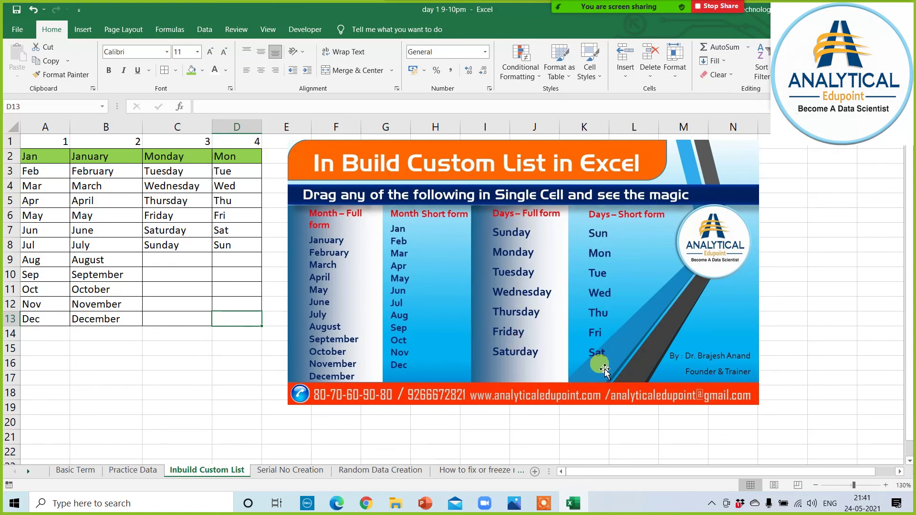
left_click(209, 359)
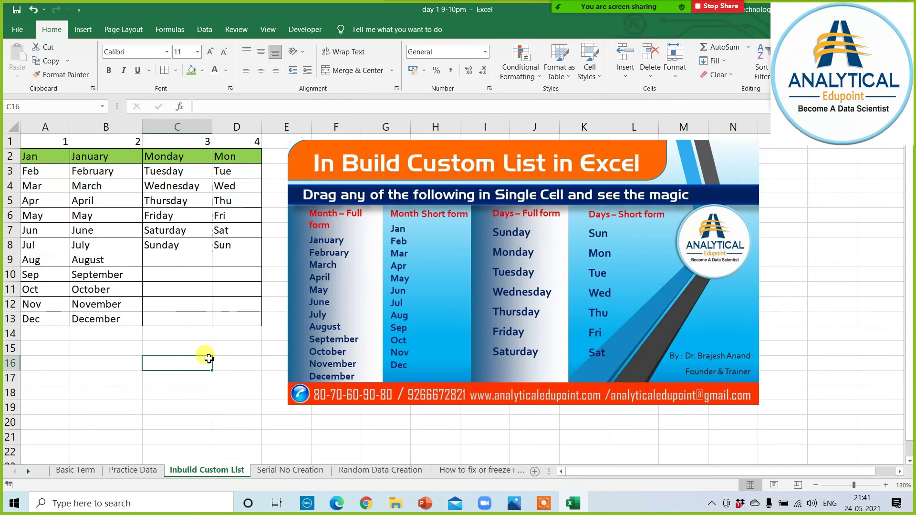
Browse the sheets from Basic Term through the freezing-random-data sheet twice.
left_click(79, 471)
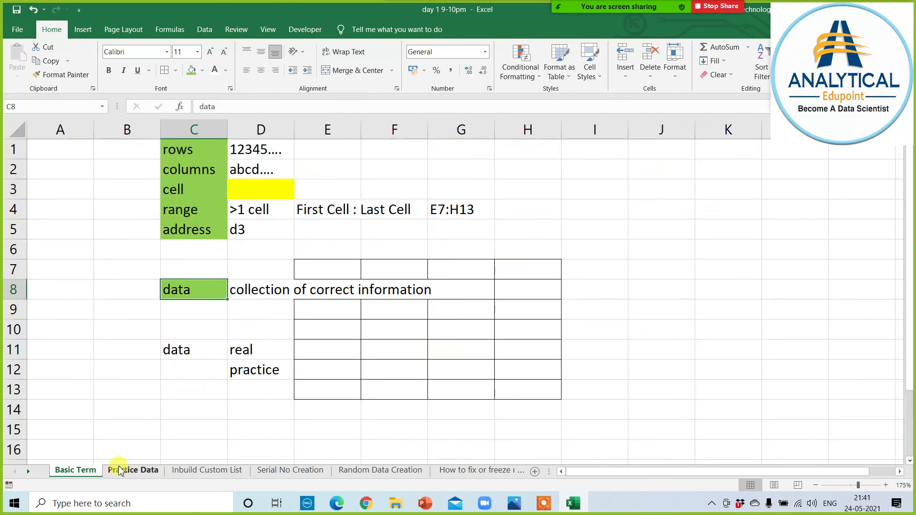
left_click(125, 471)
left_click(193, 471)
left_click(296, 471)
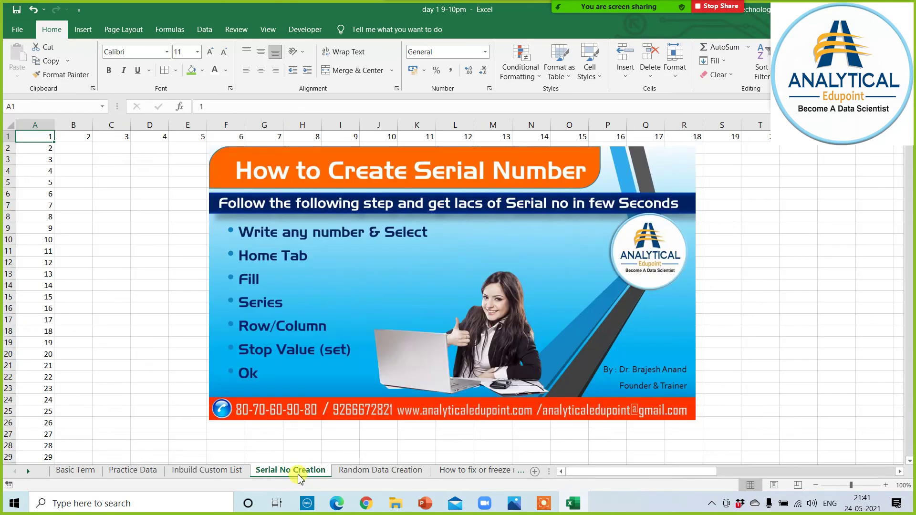
left_click(348, 471)
left_click(468, 471)
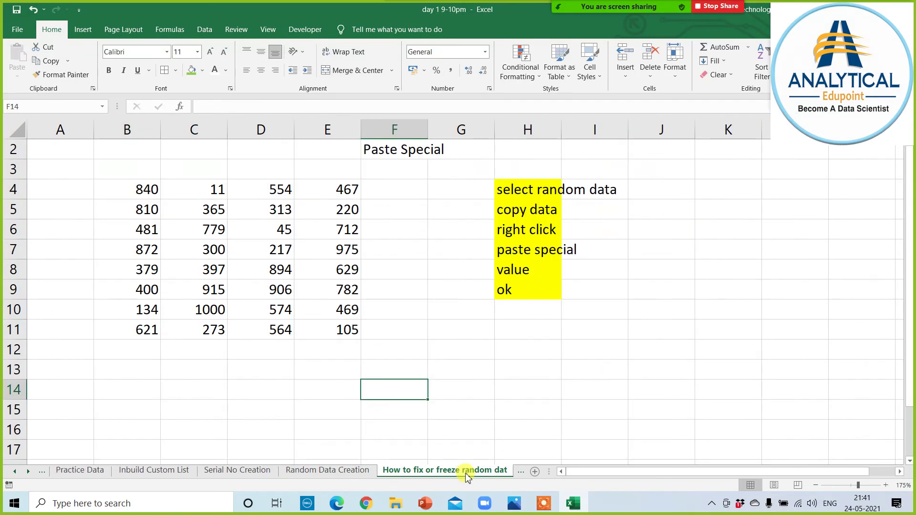
left_click(93, 471)
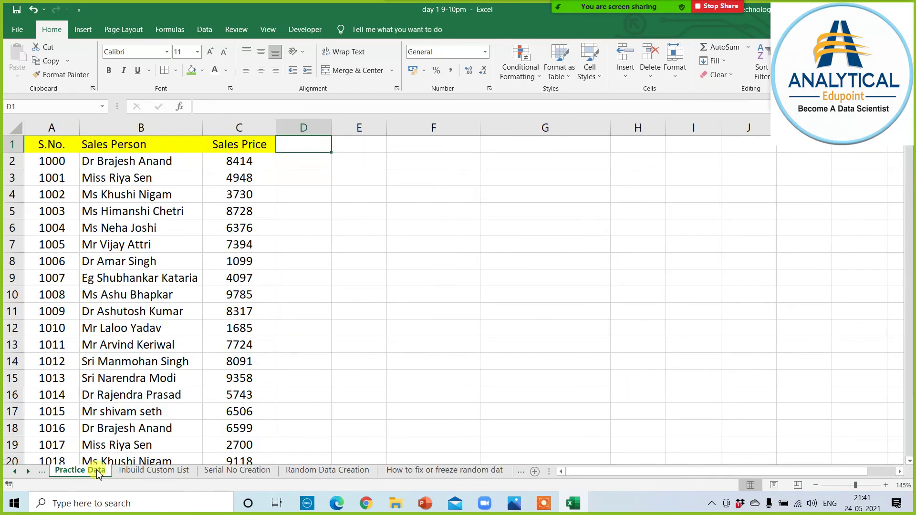
left_click(151, 474)
left_click(237, 472)
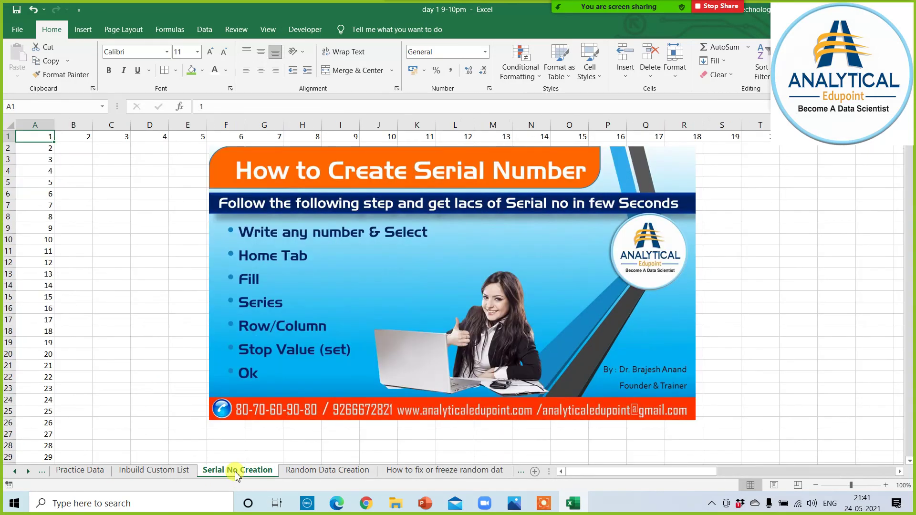
left_click(324, 471)
left_click(448, 472)
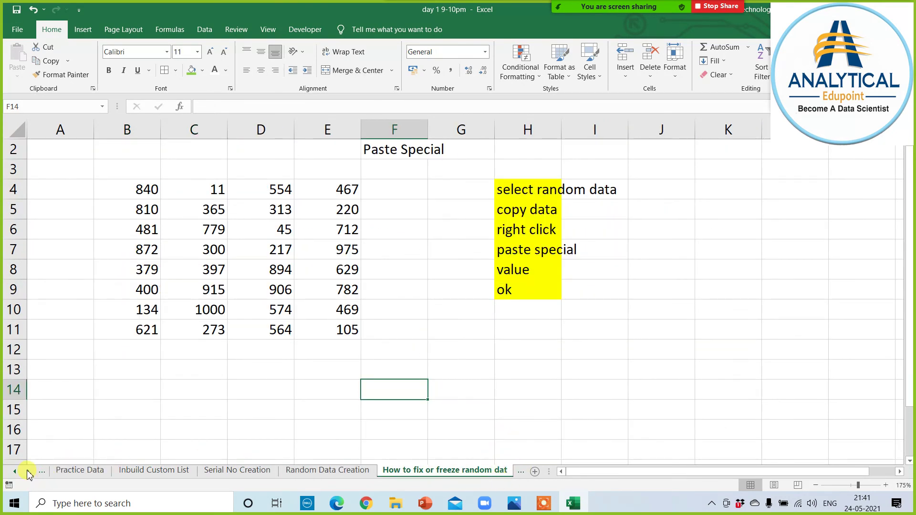
Bring the later sheets into view, open Custom List Creation, and select cell C25.
left_click(28, 471)
left_click(389, 471)
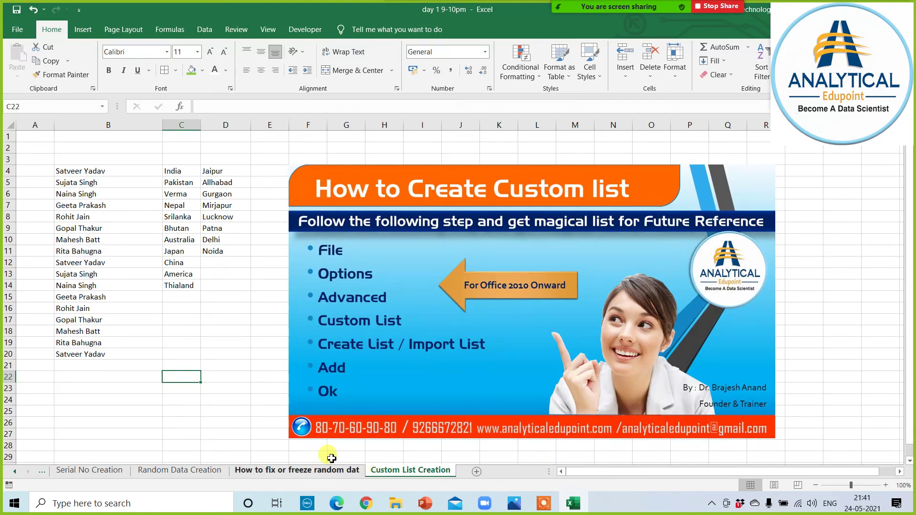
left_click(172, 414)
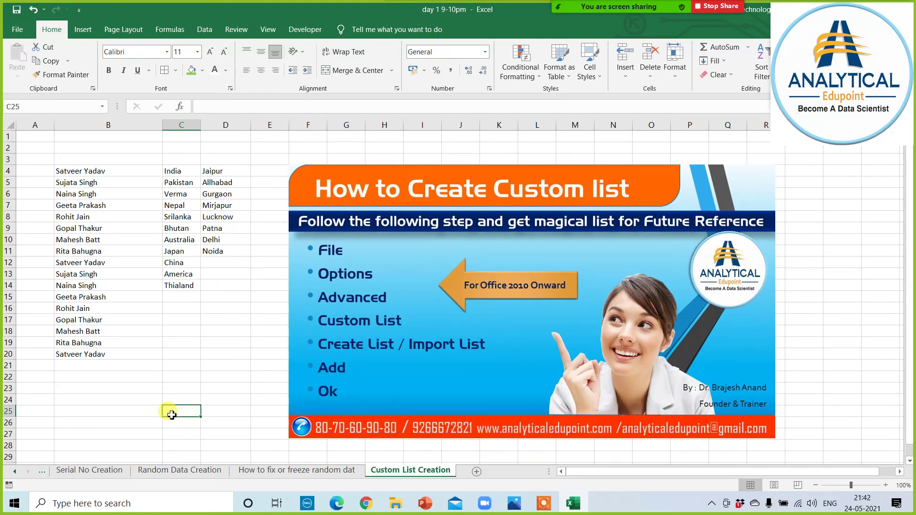